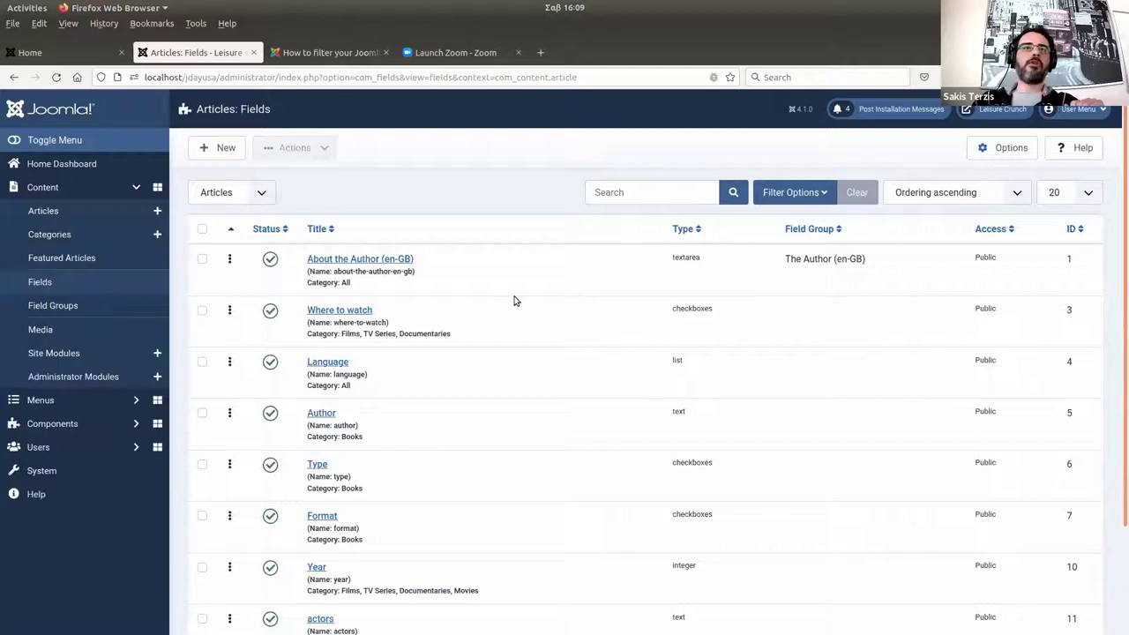
Review the article custom fields with their types and assigned categories.
scroll(399, 408, "down", 3)
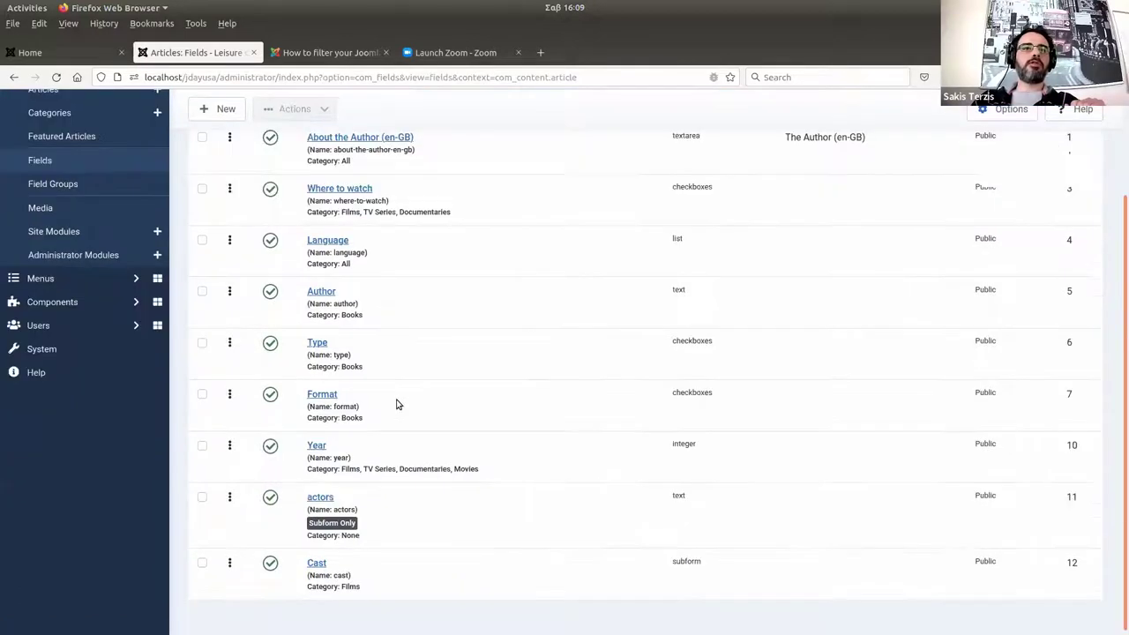
scroll(369, 279, "down", 1)
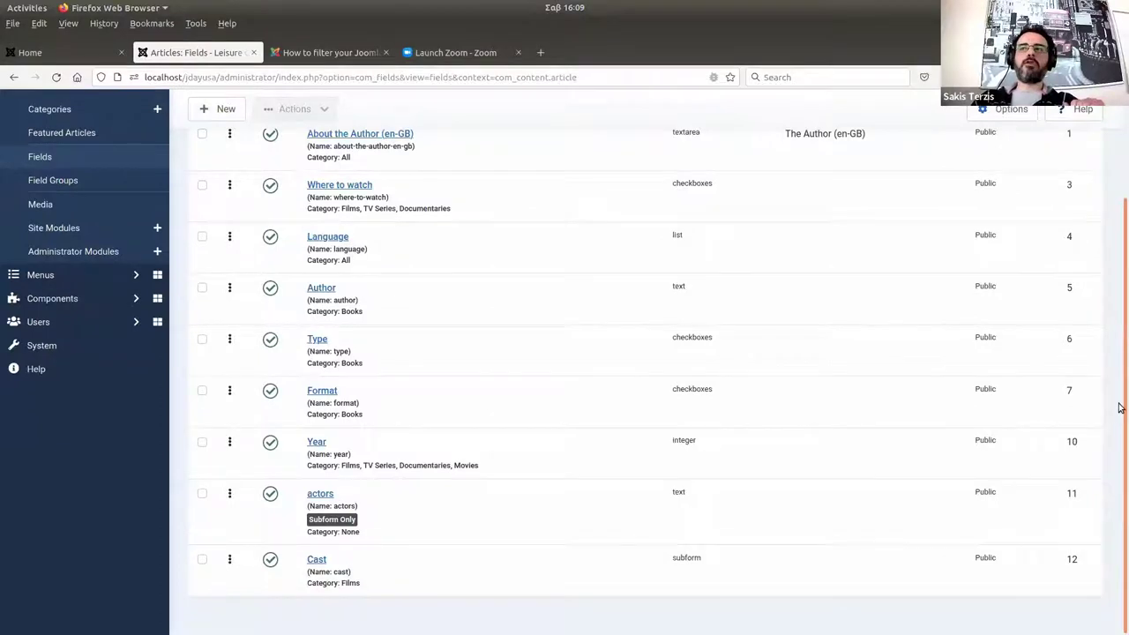
left_click_drag(1119, 350, 1120, 293)
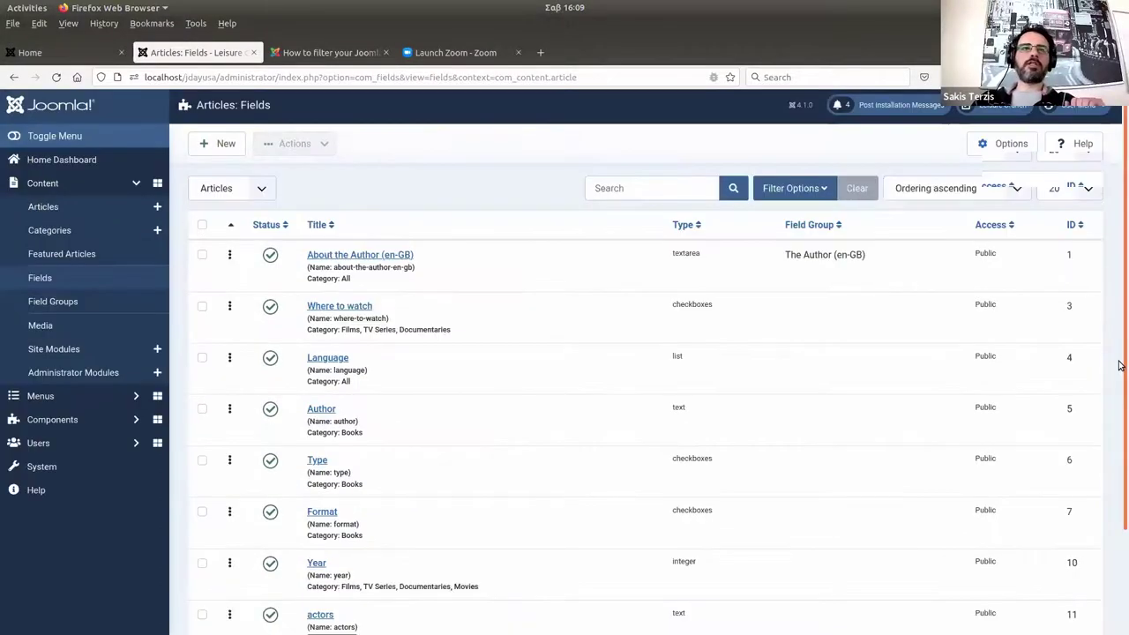
Install the extension package pkg_jfilters-1.5.2_PRO.zip from the 1.5.2 folder.
scroll(250, 318, "down", 3)
left_click(84, 371)
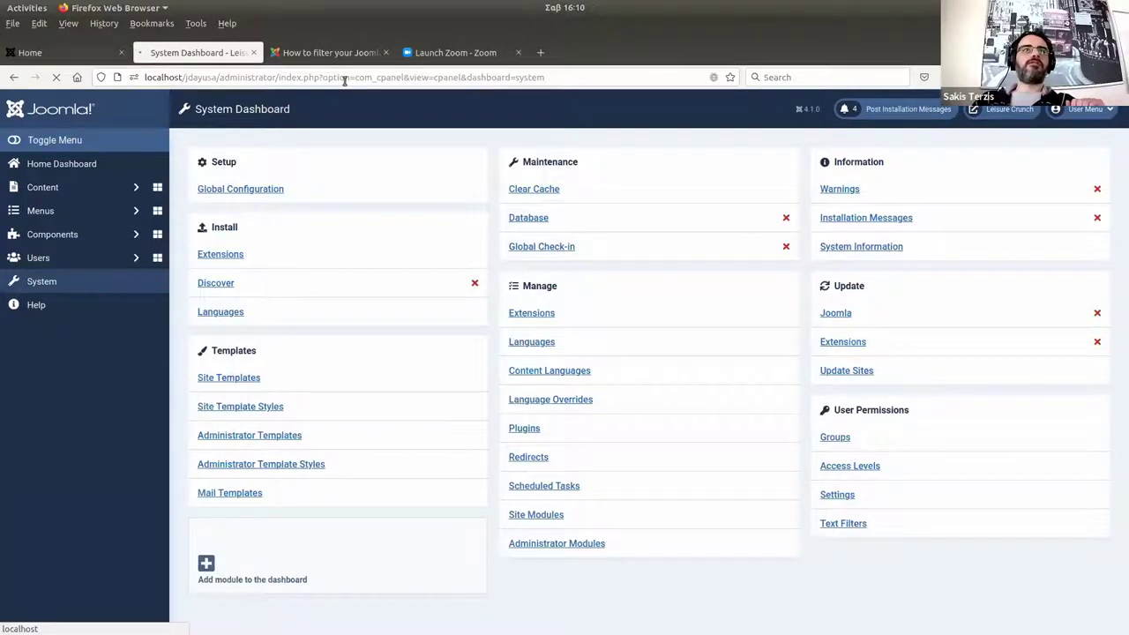
key("ctrl+l")
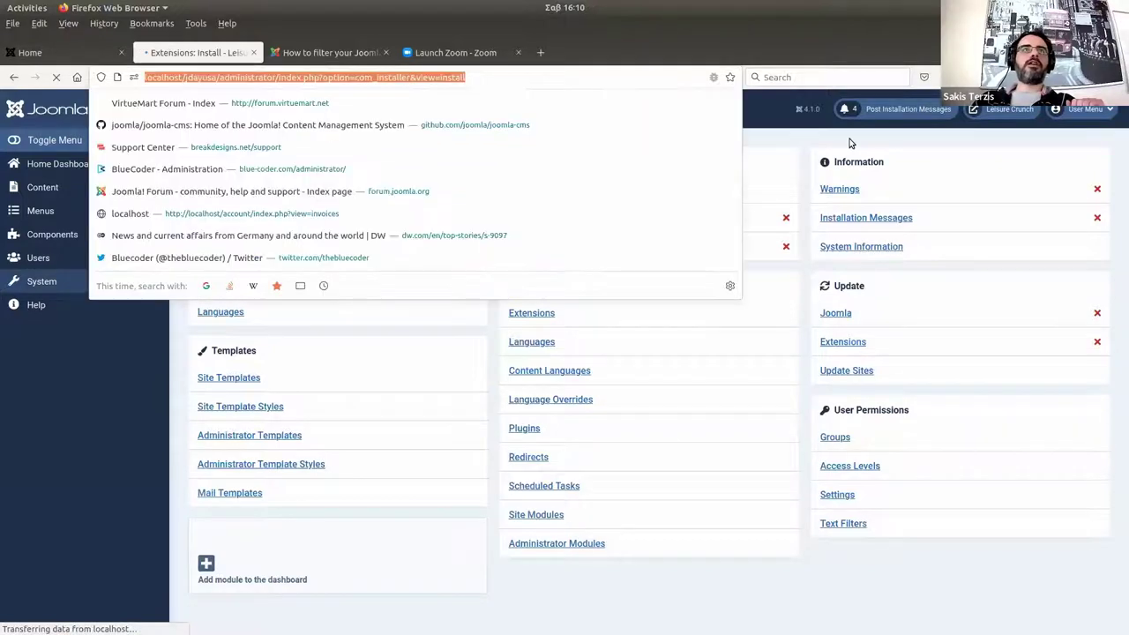
key("Escape")
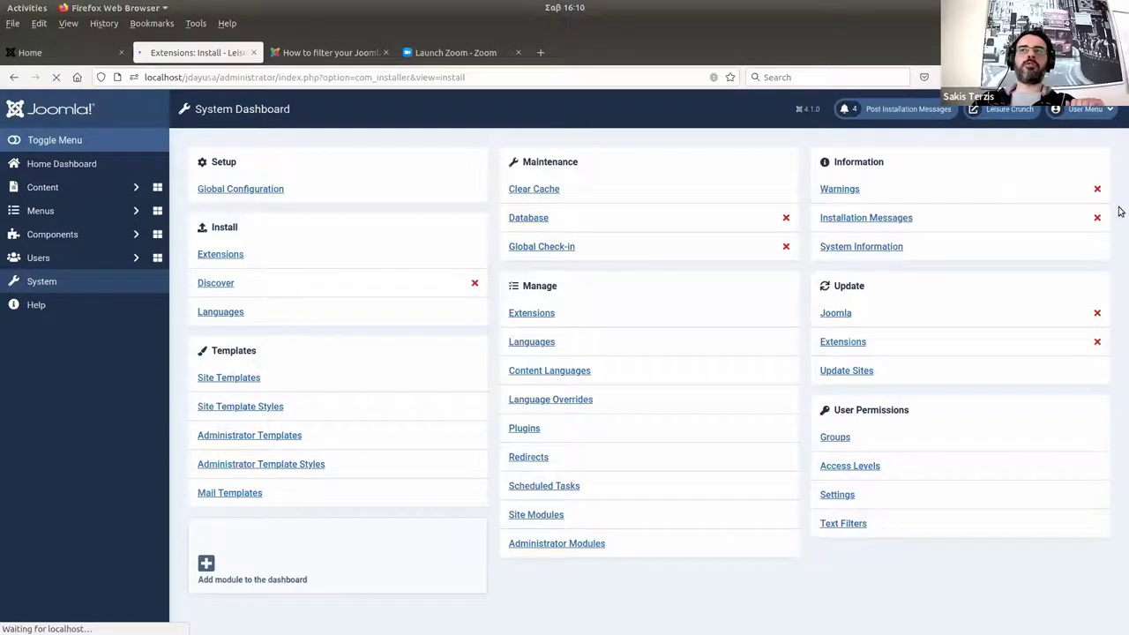
left_click(672, 398)
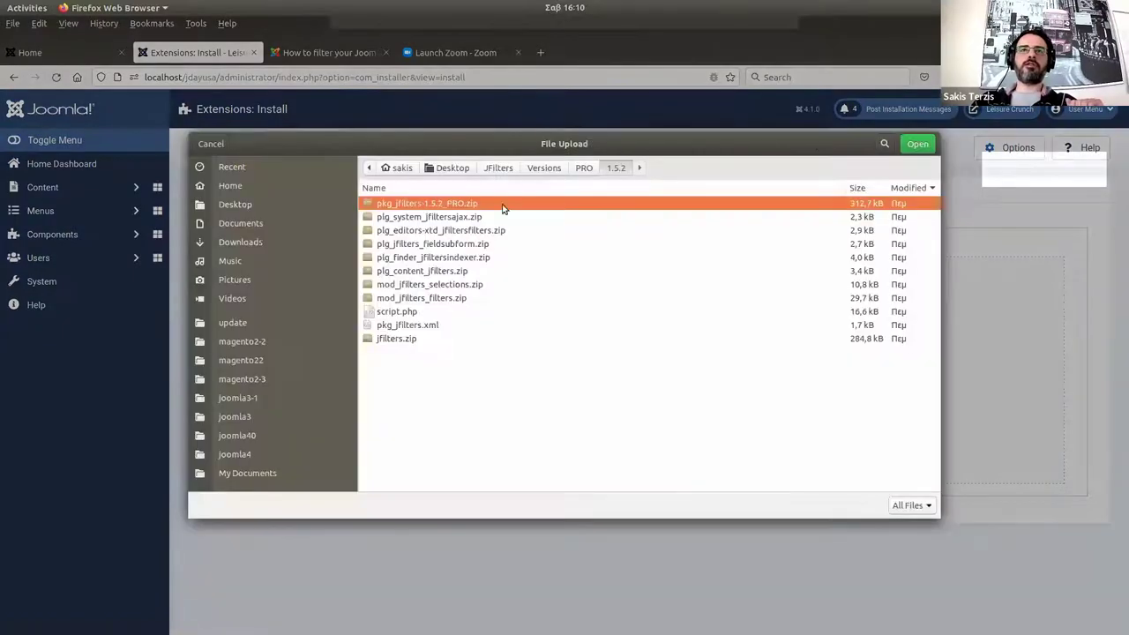
left_click(928, 152)
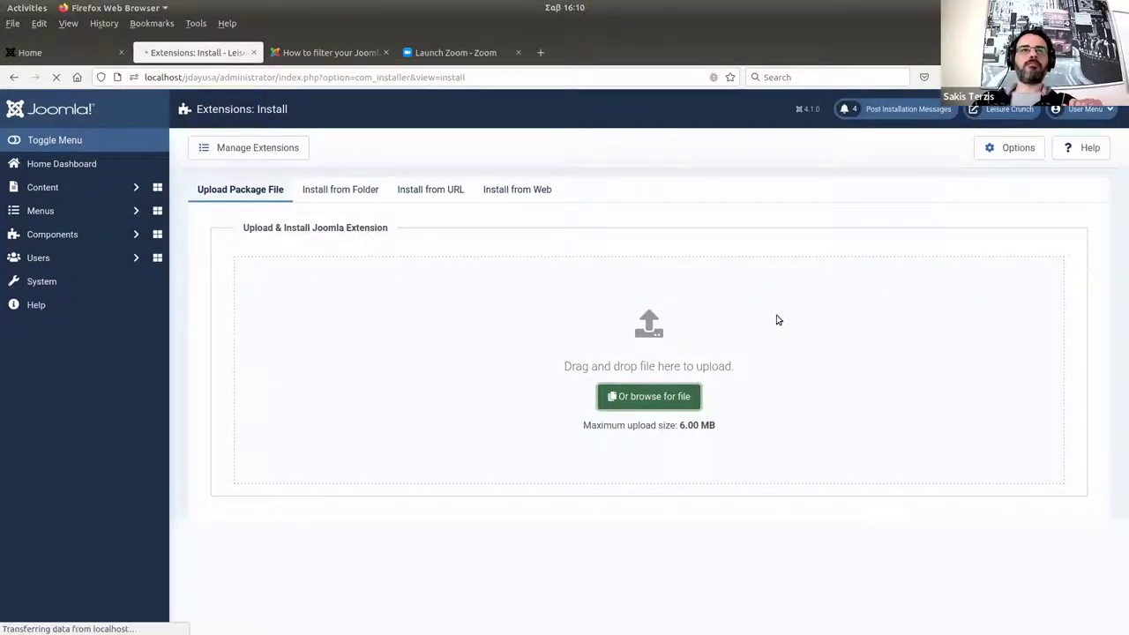
Open the JFilters filter list, re-index the 'Article' indexes and index 'Fields - Subform'.
left_click(307, 311)
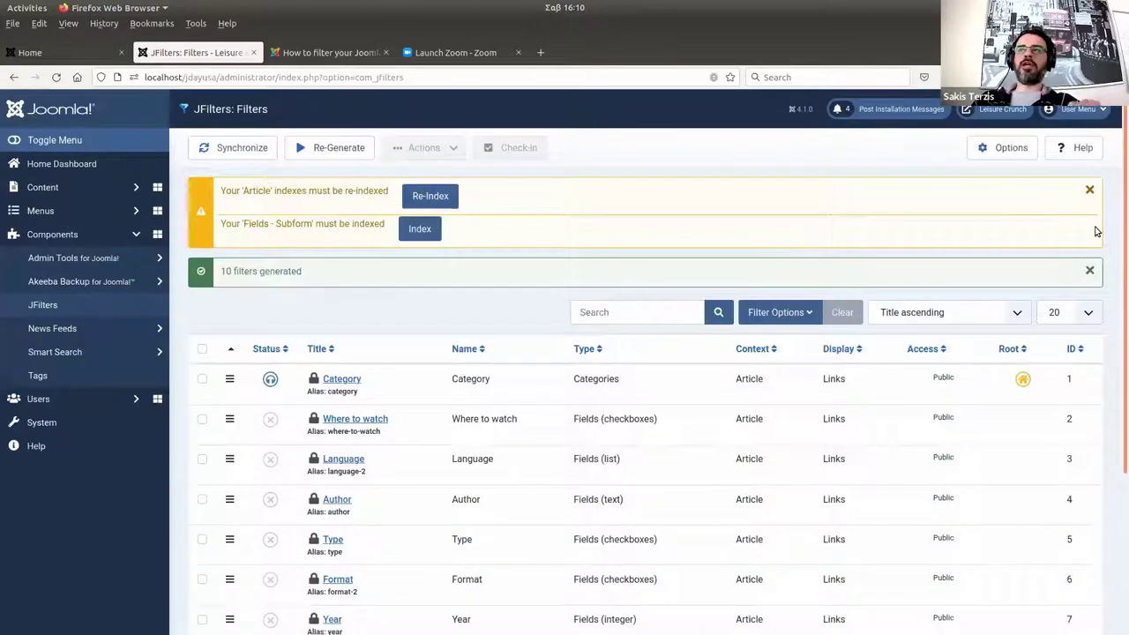
left_click(441, 195)
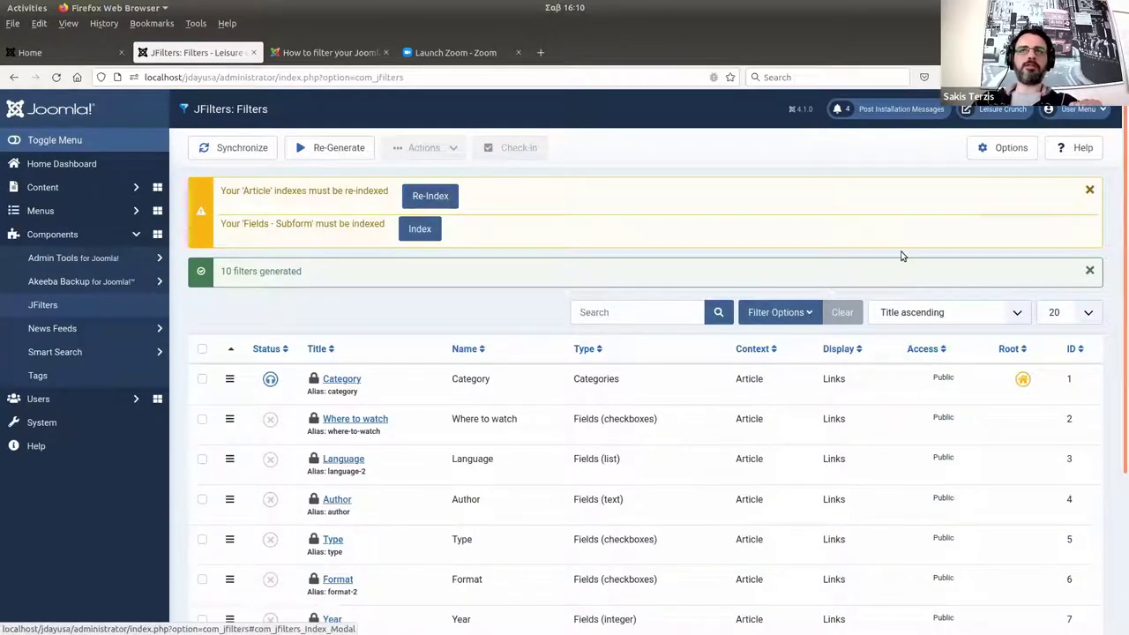
left_click(421, 234)
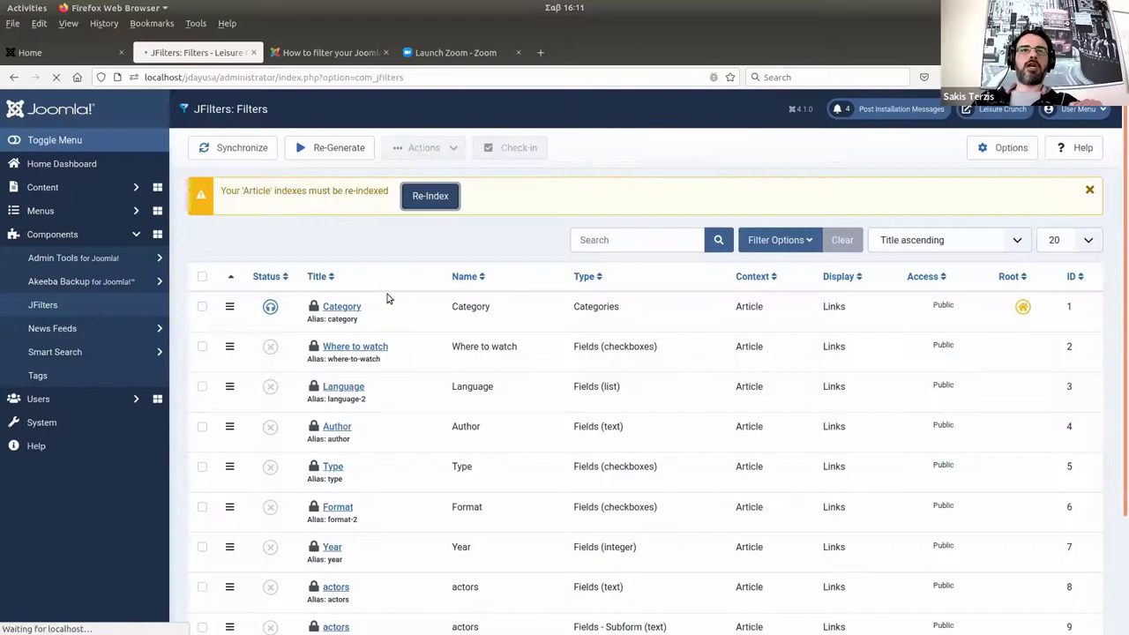
Publish all custom field filters, from Where to watch through both actors filters, leaving out Category and Tags.
scroll(476, 298, "down", 2)
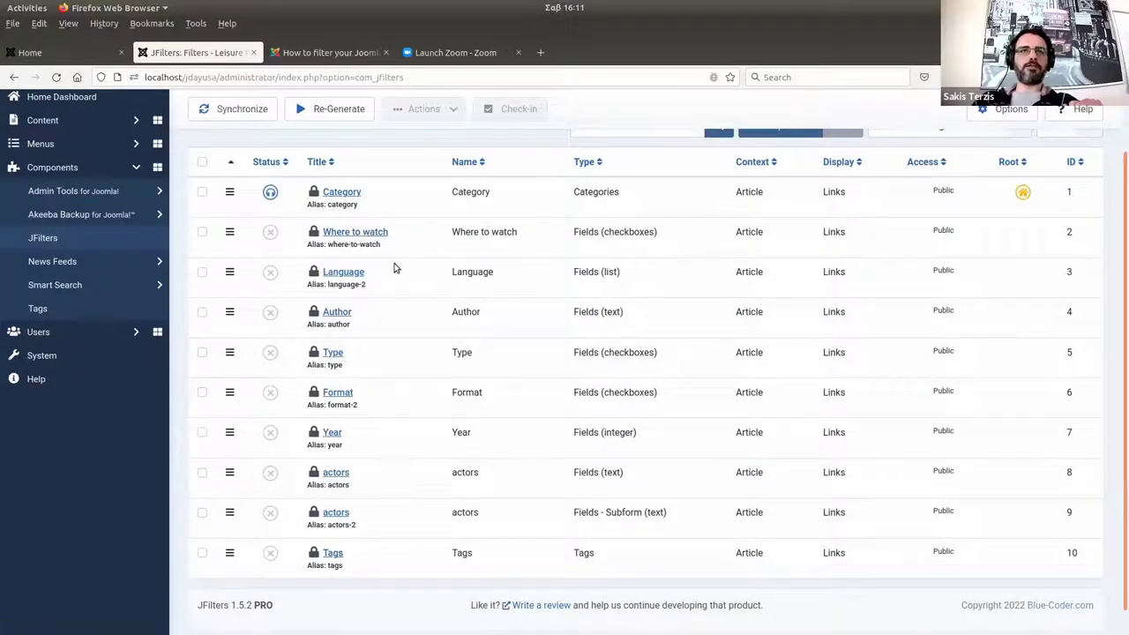
left_click(202, 163)
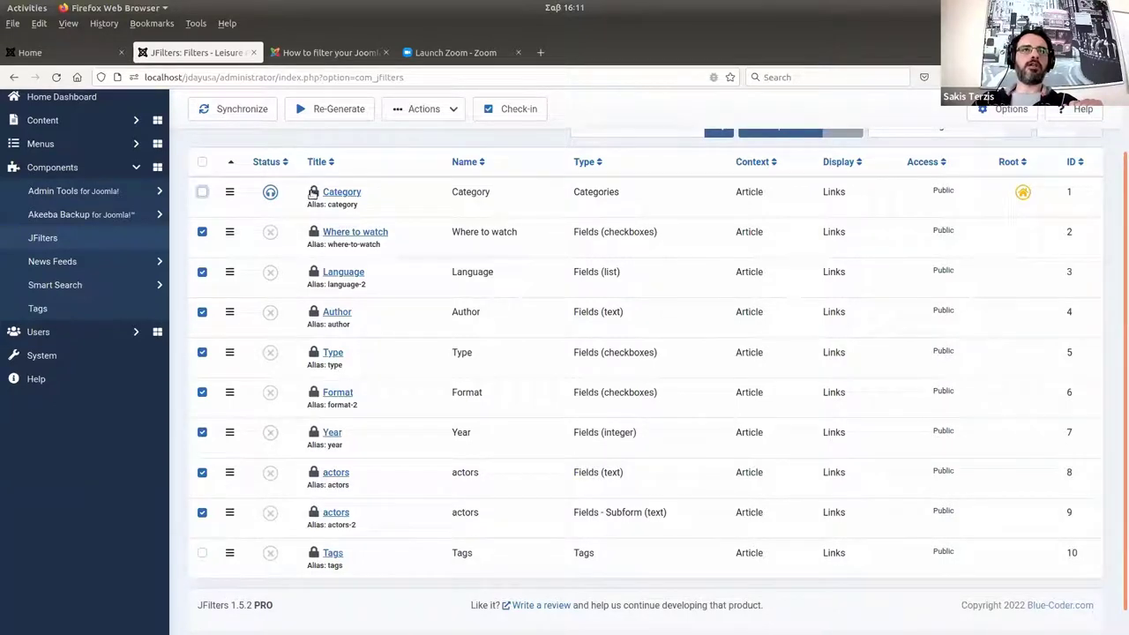
left_click(434, 119)
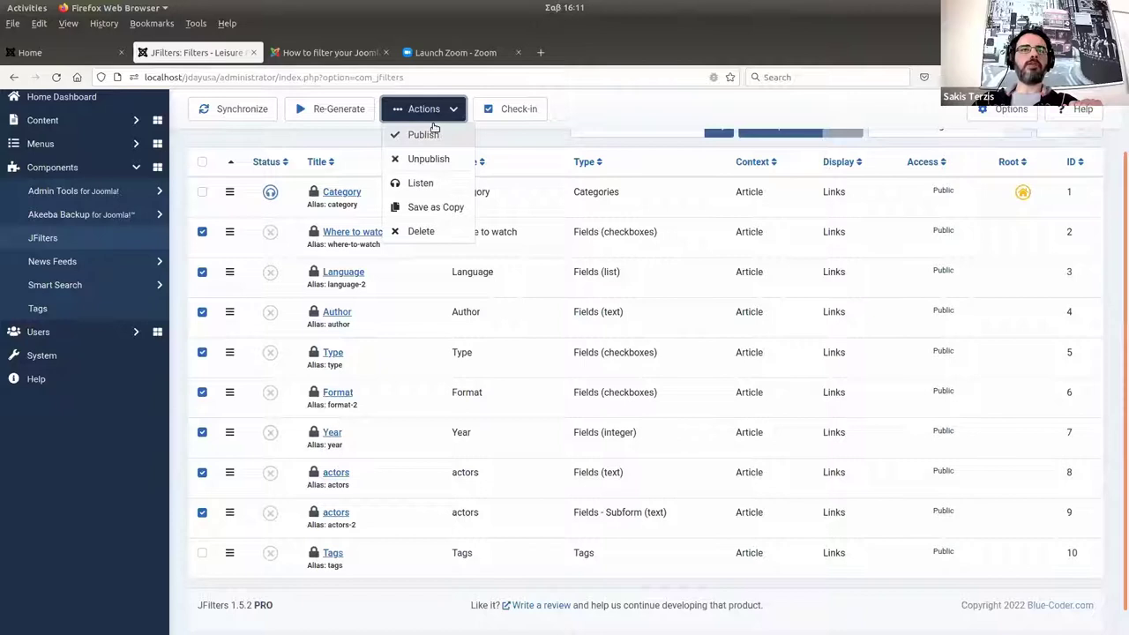
left_click(432, 133)
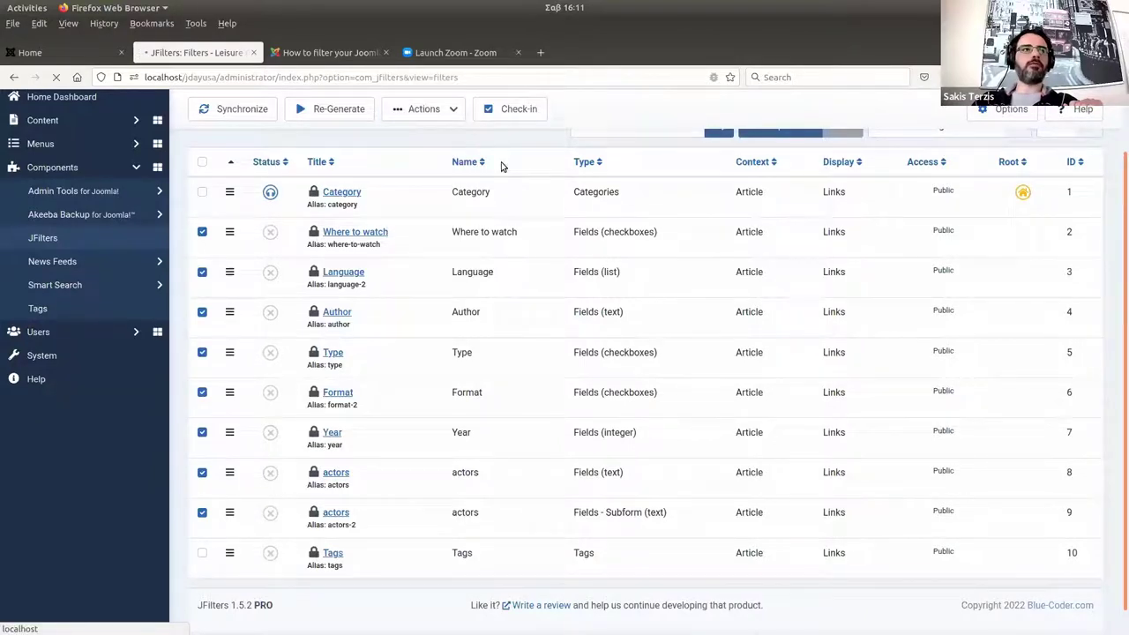
Open the JFilters Filters site module for editing.
left_click(62, 187)
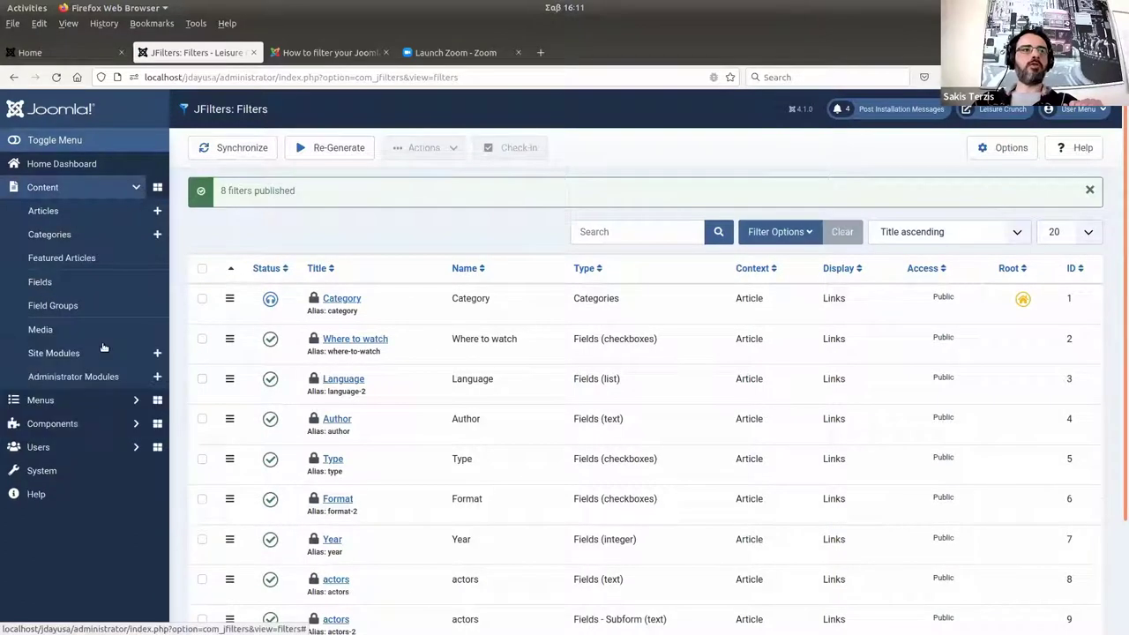
left_click(104, 351)
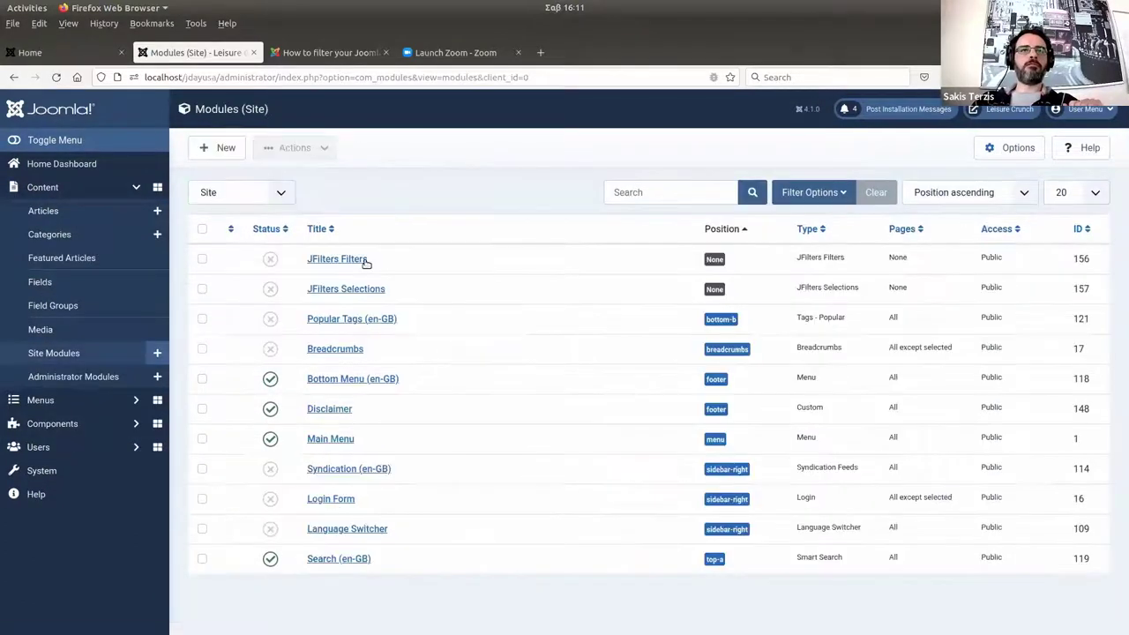
left_click(337, 259)
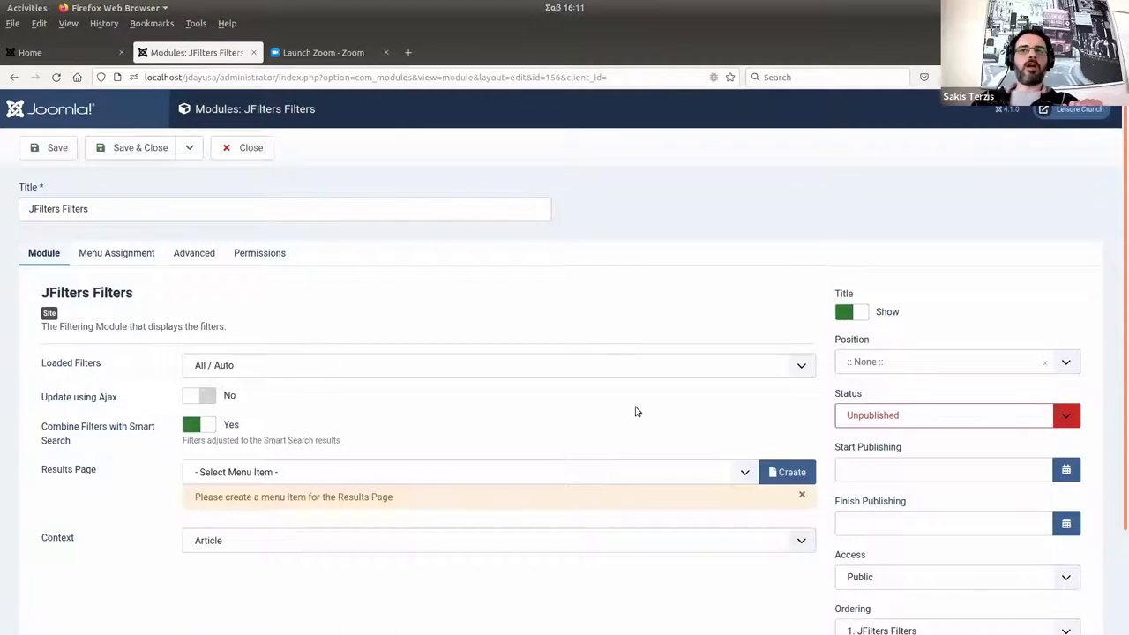
scroll(1119, 264, "down", 3)
scroll(1119, 219, "up", 3)
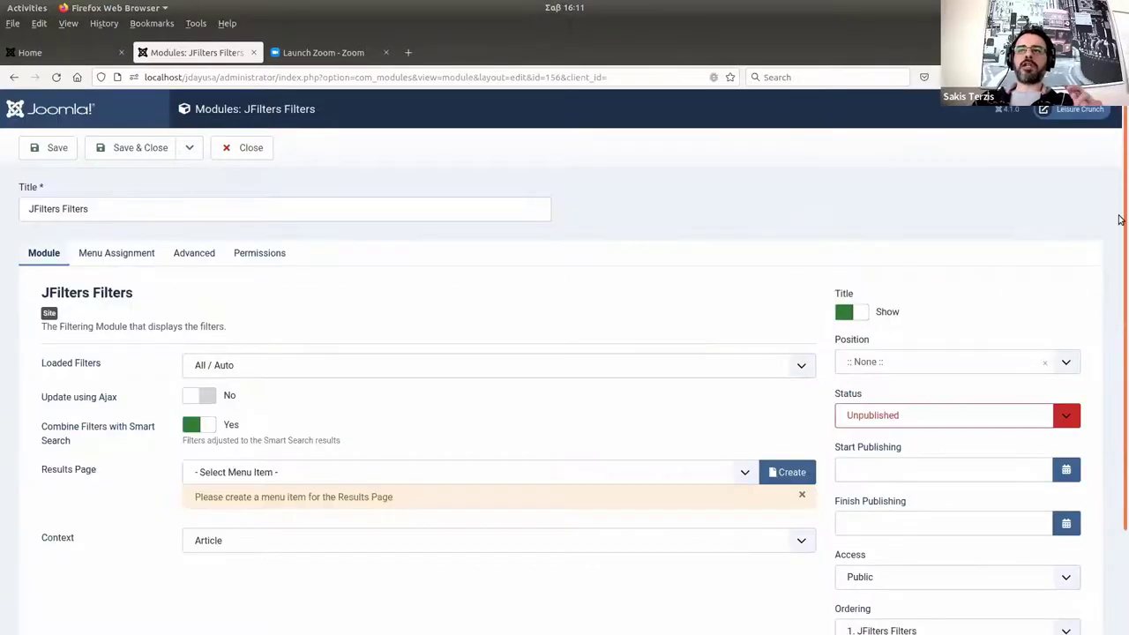
Start a new menu item for the module's results page, with the JFilters Results type and the title leisure.
scroll(776, 363, "down", 1)
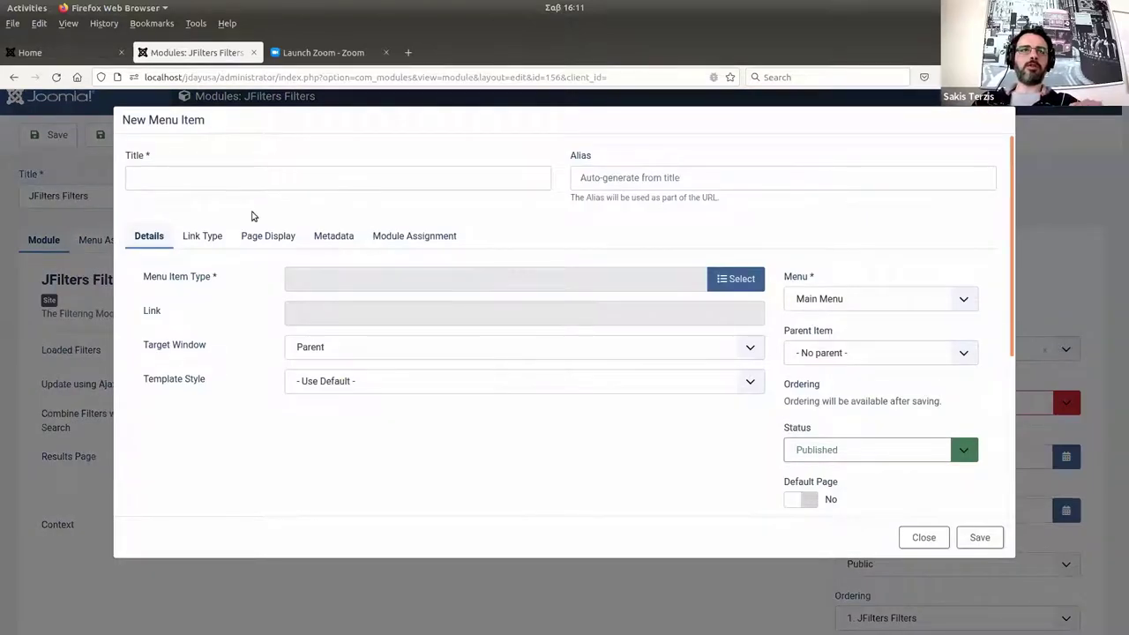
left_click(742, 281)
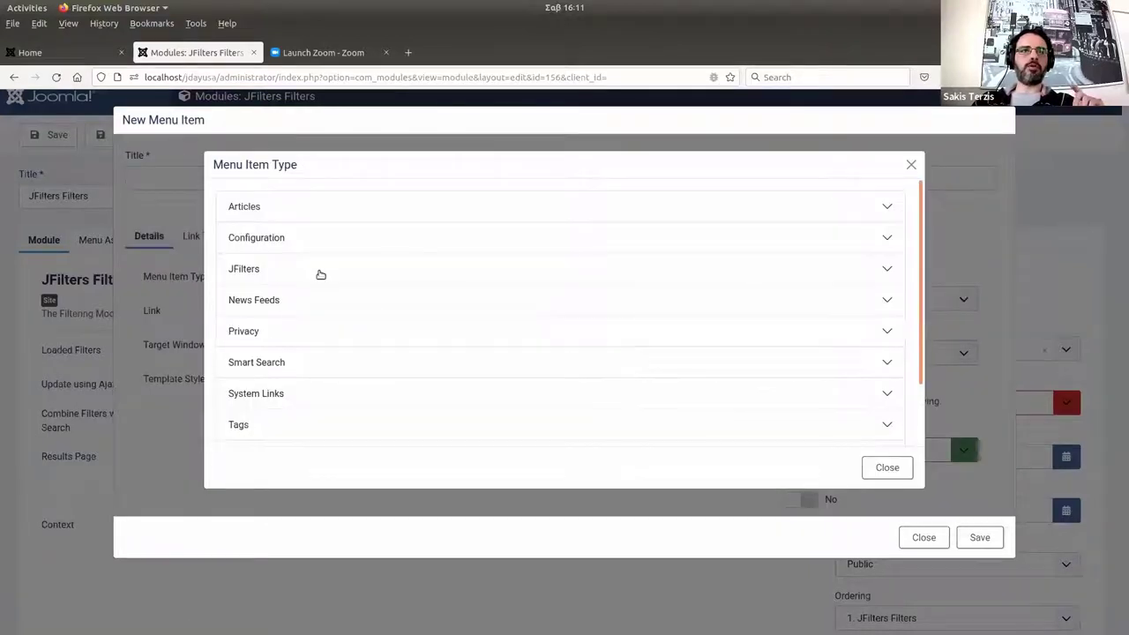
left_click(320, 275)
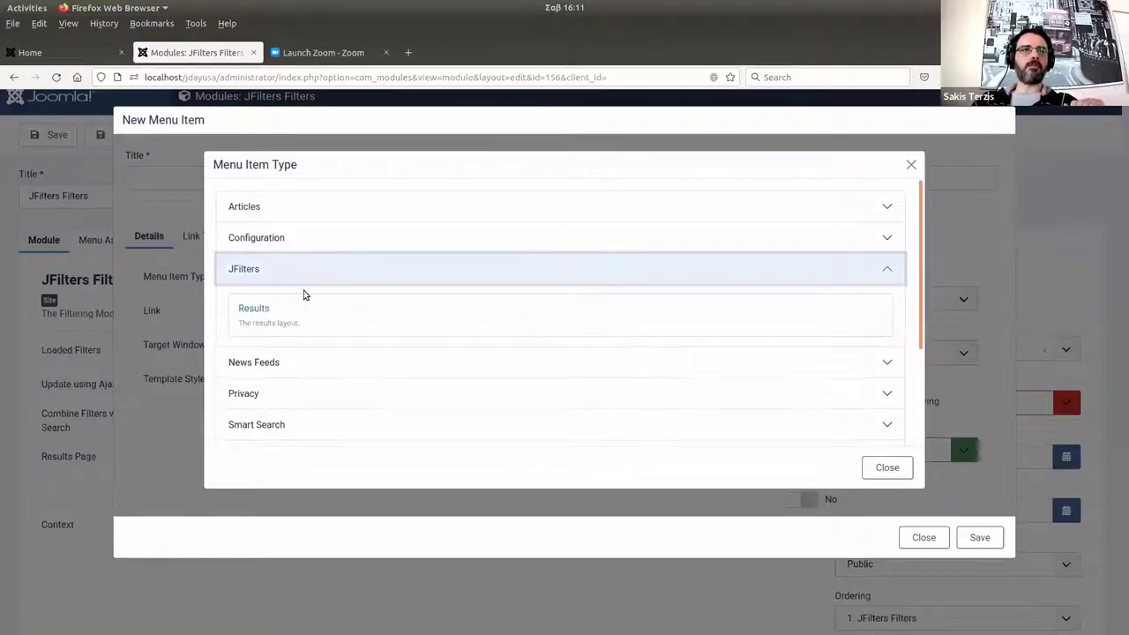
left_click(547, 311)
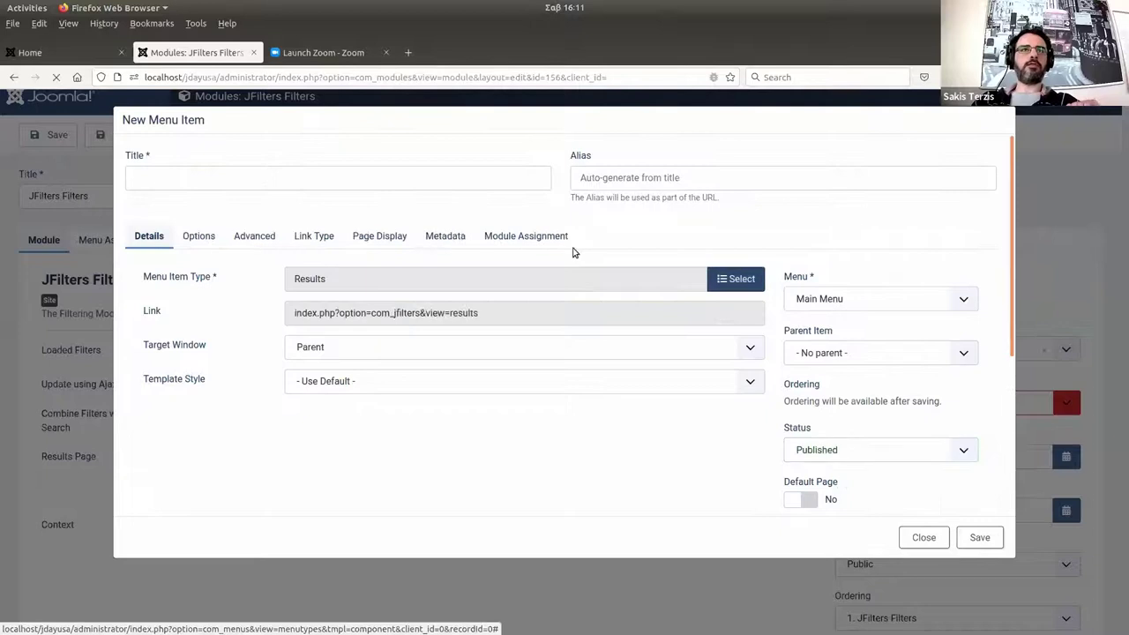
left_click(367, 181)
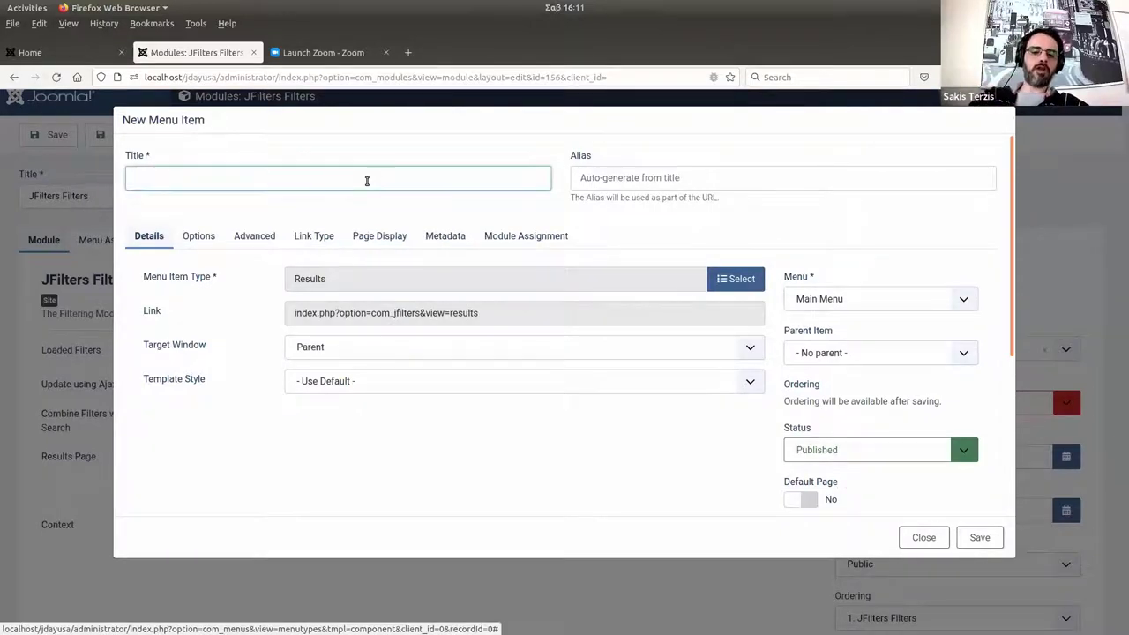
type("leisure")
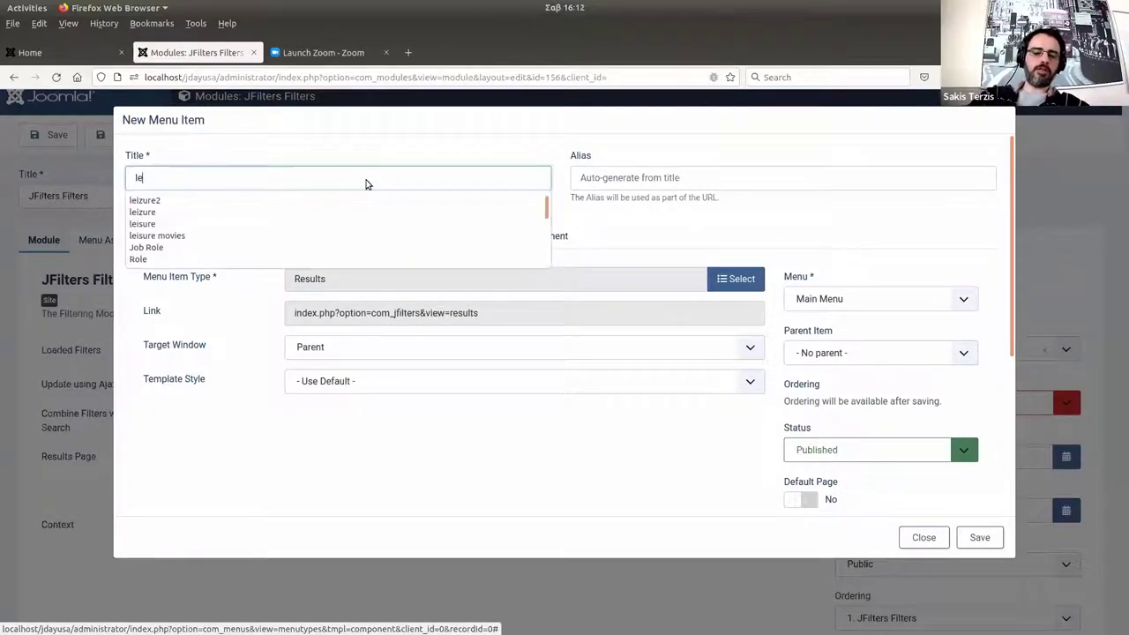
left_click(703, 216)
Examine the new menu item's options for primary filter, result display and result sorting.
left_click(258, 236)
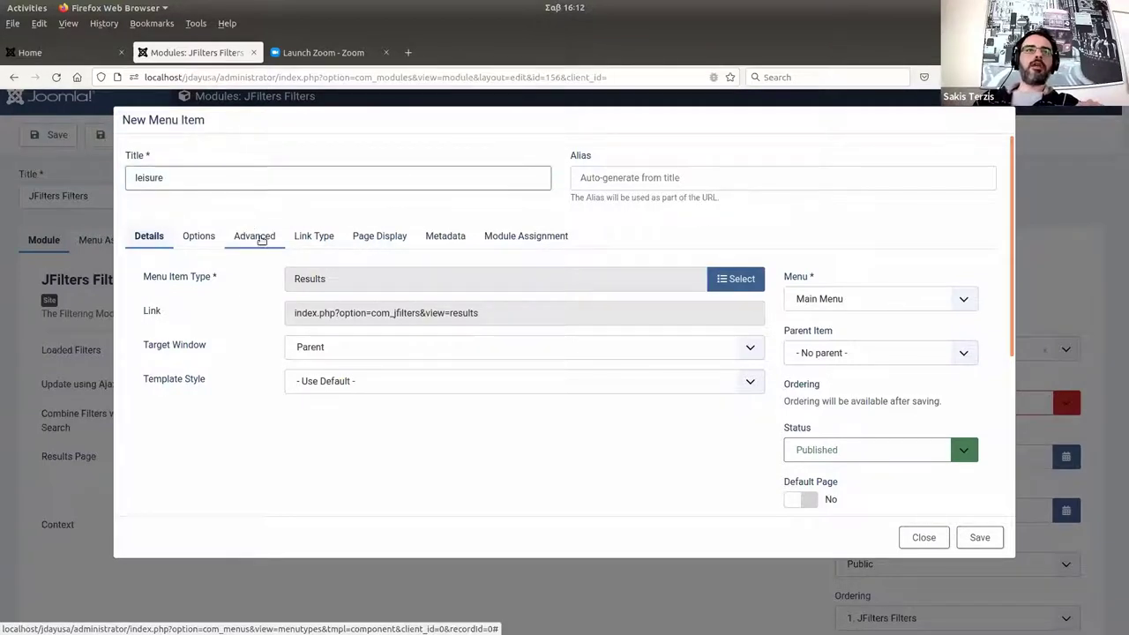
left_click(203, 240)
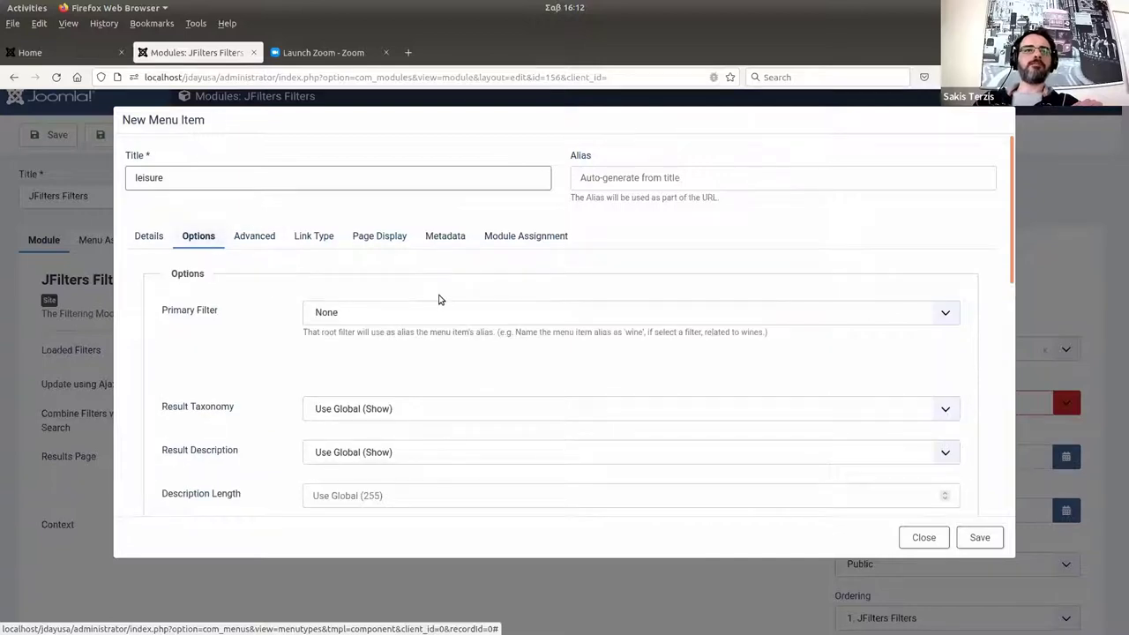
scroll(353, 309, "down", 3)
scroll(238, 291, "down", 2)
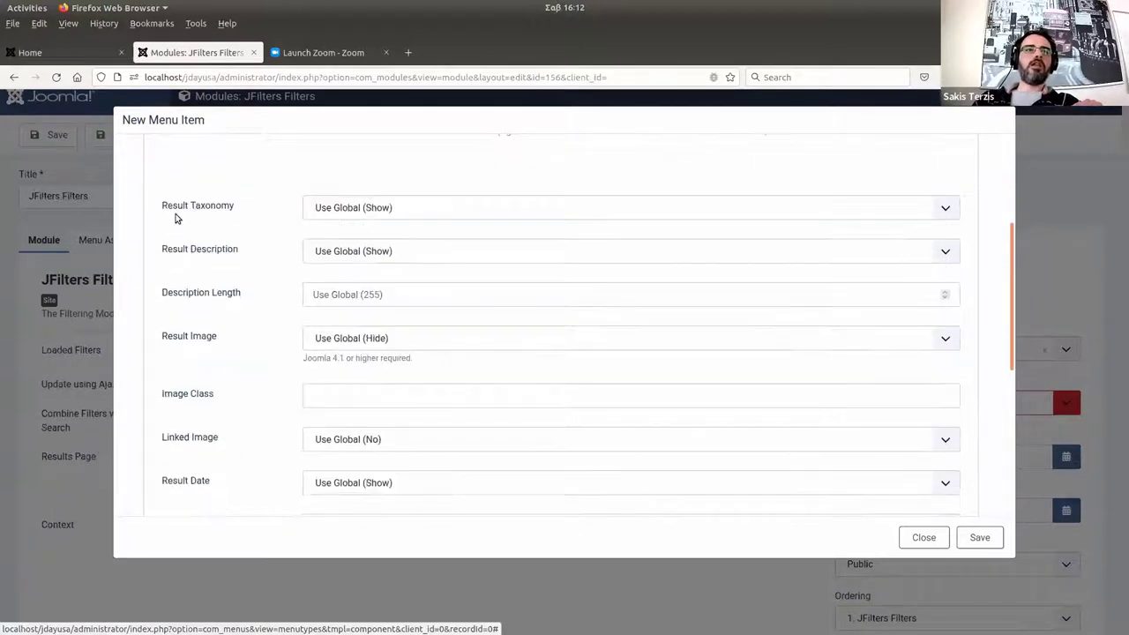
left_click_drag(178, 209, 271, 322)
scroll(271, 322, "down", 3)
scroll(271, 322, "down", 4)
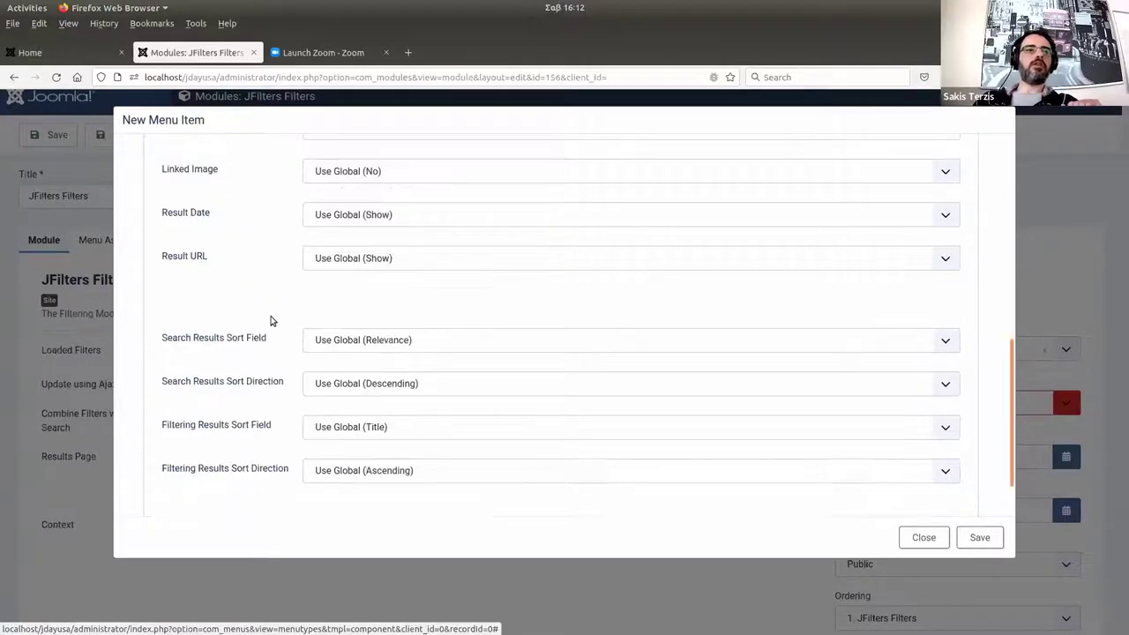
scroll(271, 322, "up", 10)
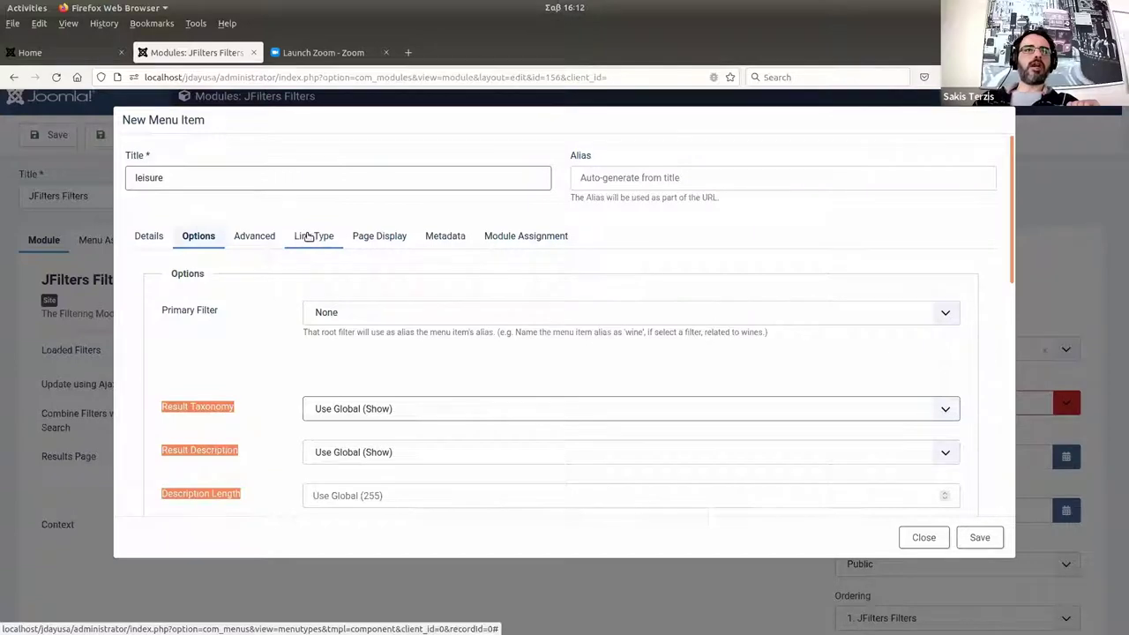
Set Display in Menu to No for the leisure menu item and save it.
left_click(309, 236)
scroll(405, 364, "down", 5)
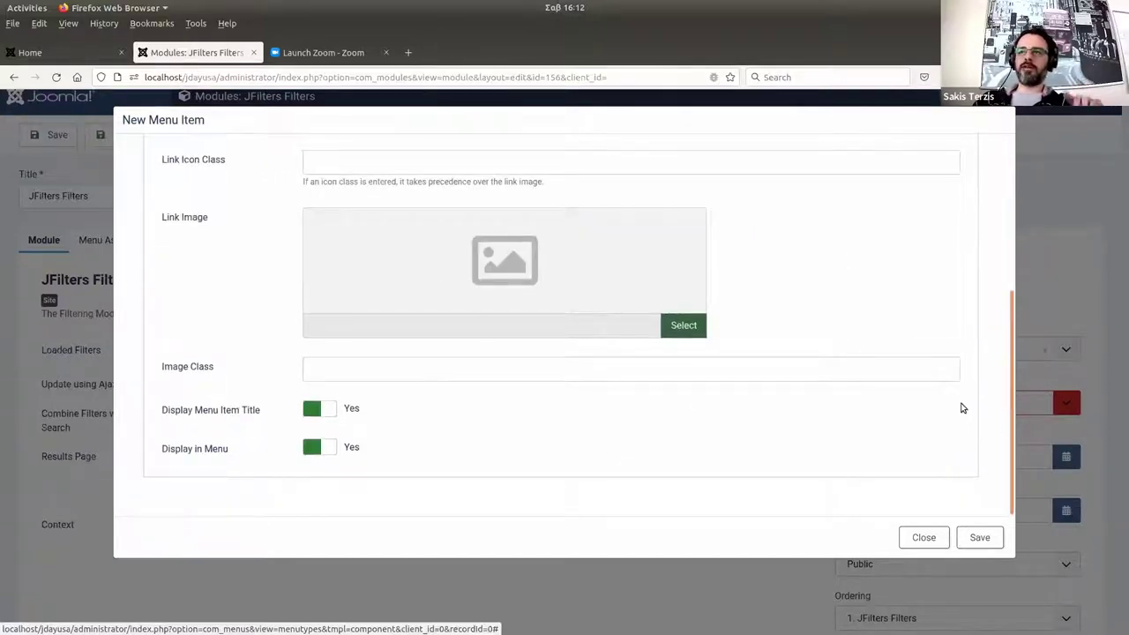
left_click(315, 446)
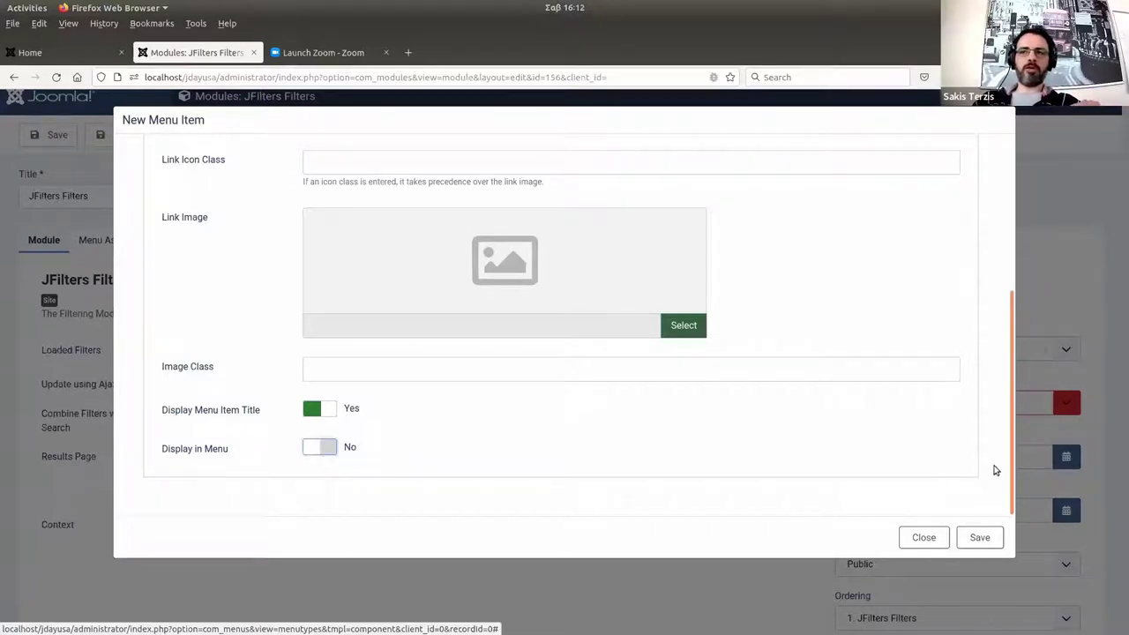
left_click(984, 542)
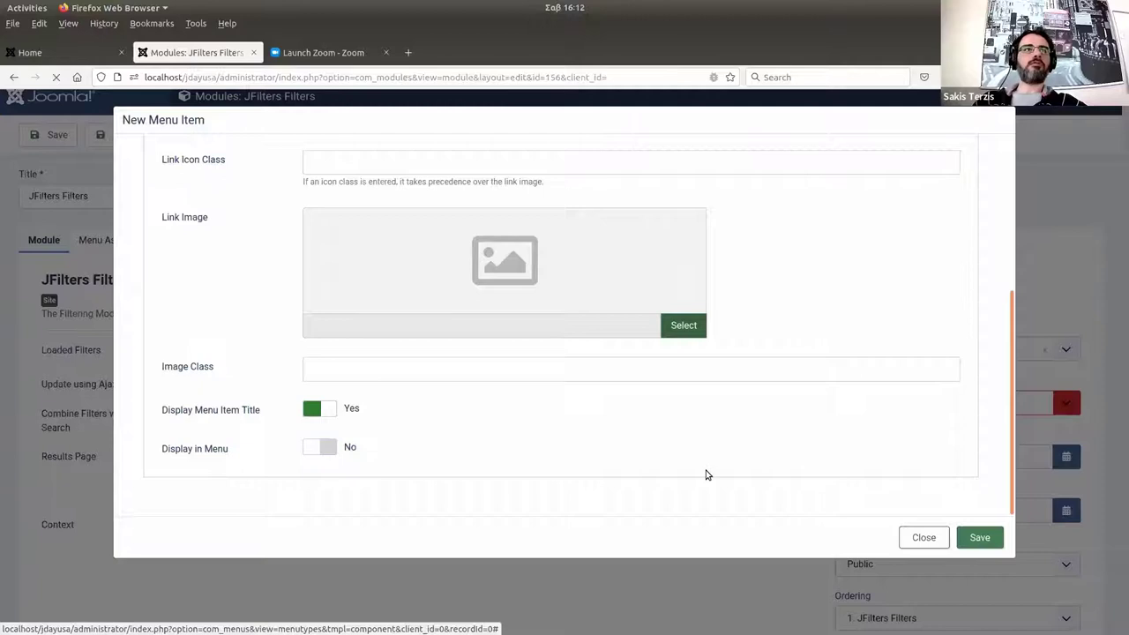
left_click(924, 537)
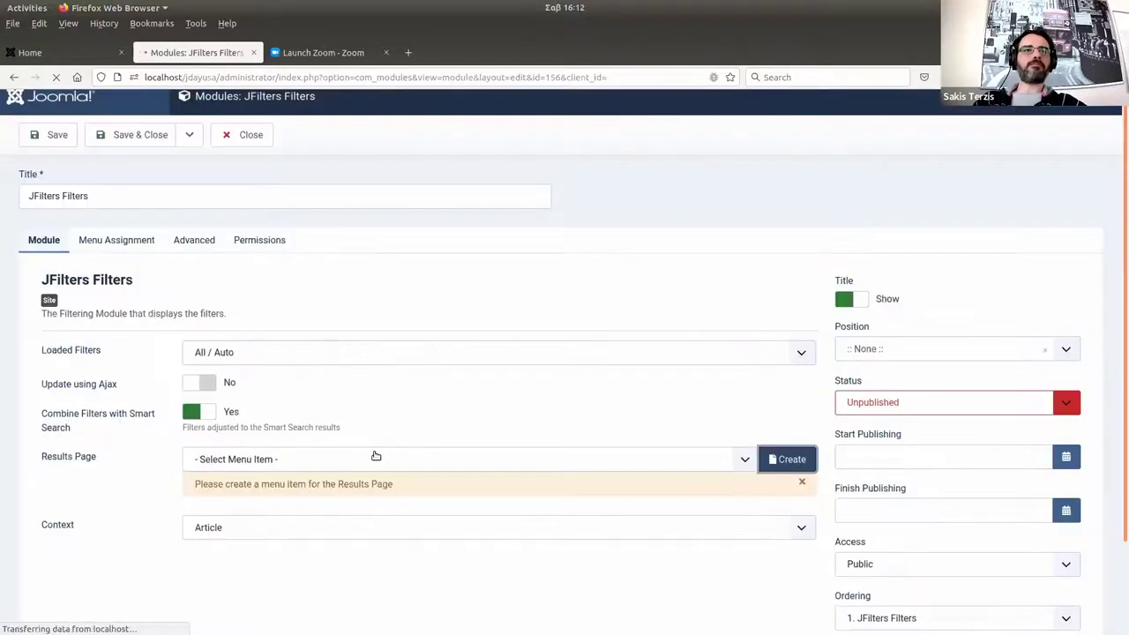
Assign the leisure menu item as the module's results page and shorten the module title to Filters.
left_click(372, 459)
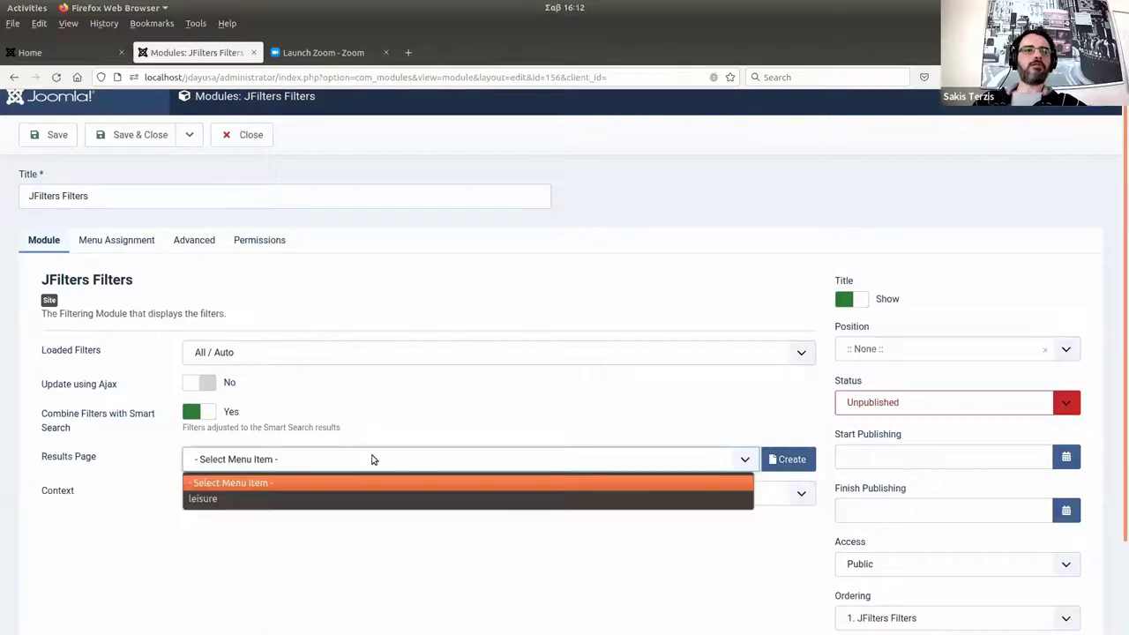
left_click(345, 500)
left_click(99, 200)
left_click(58, 200)
key("ctrl+BackSpace")
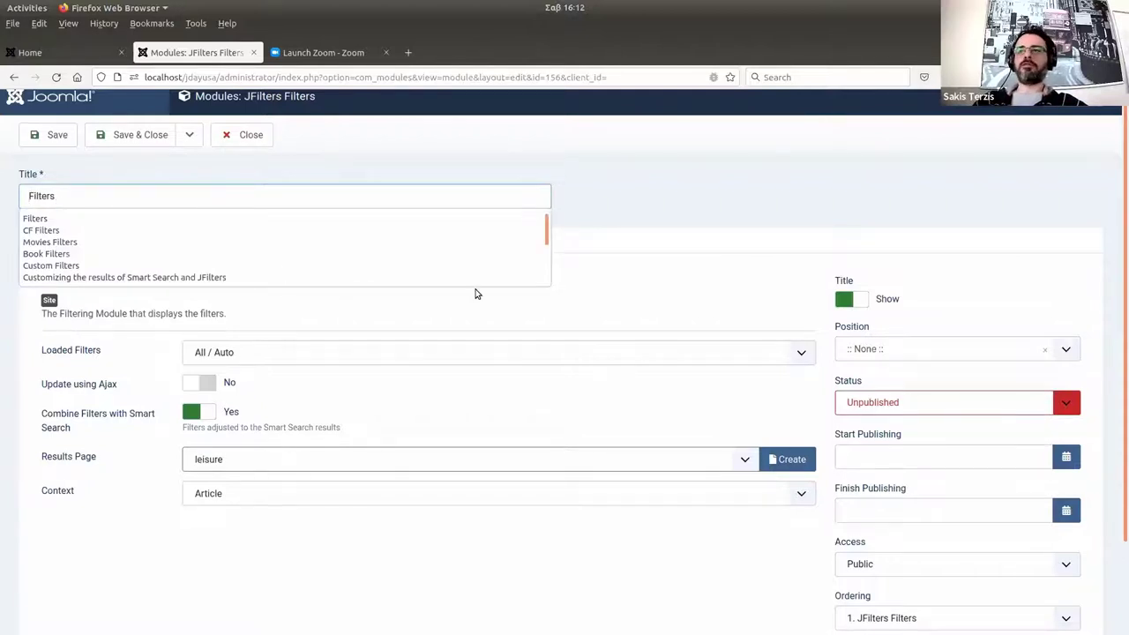
key("Escape")
Set the Filters module's status to Published and its position to Sidebar-right [sidebar-right].
left_click(1066, 402)
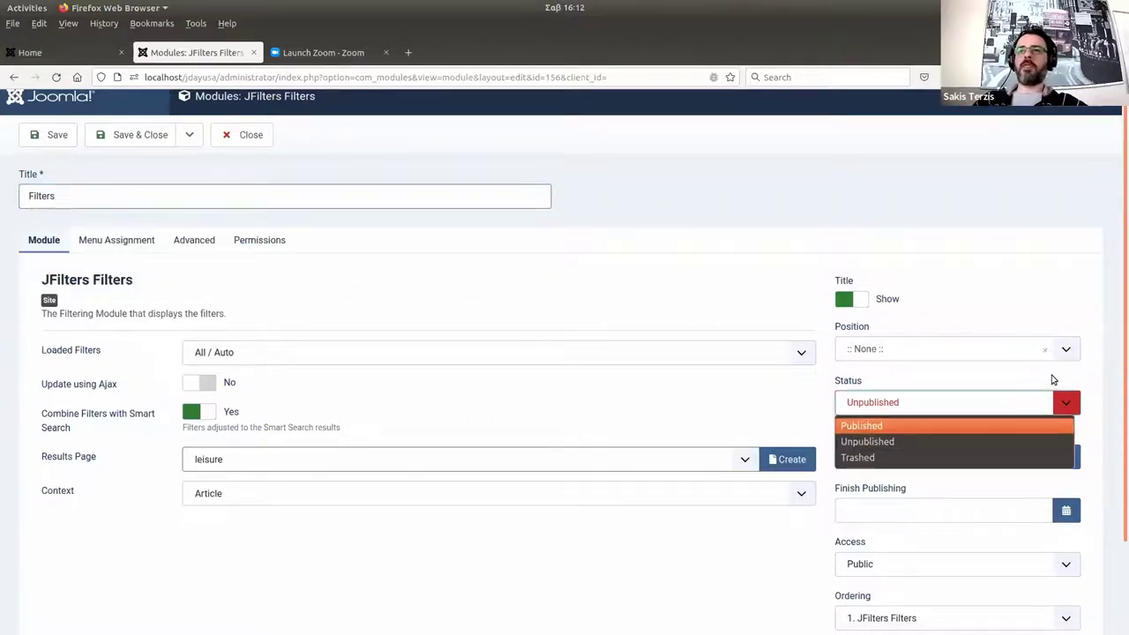
key("Return")
left_click(992, 357)
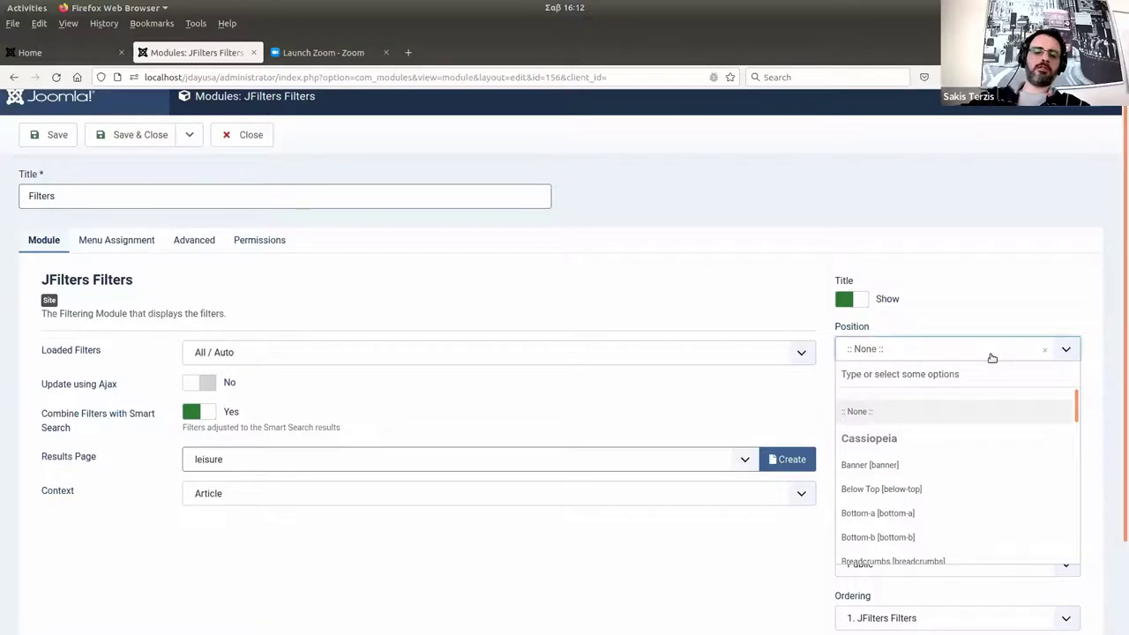
type("right")
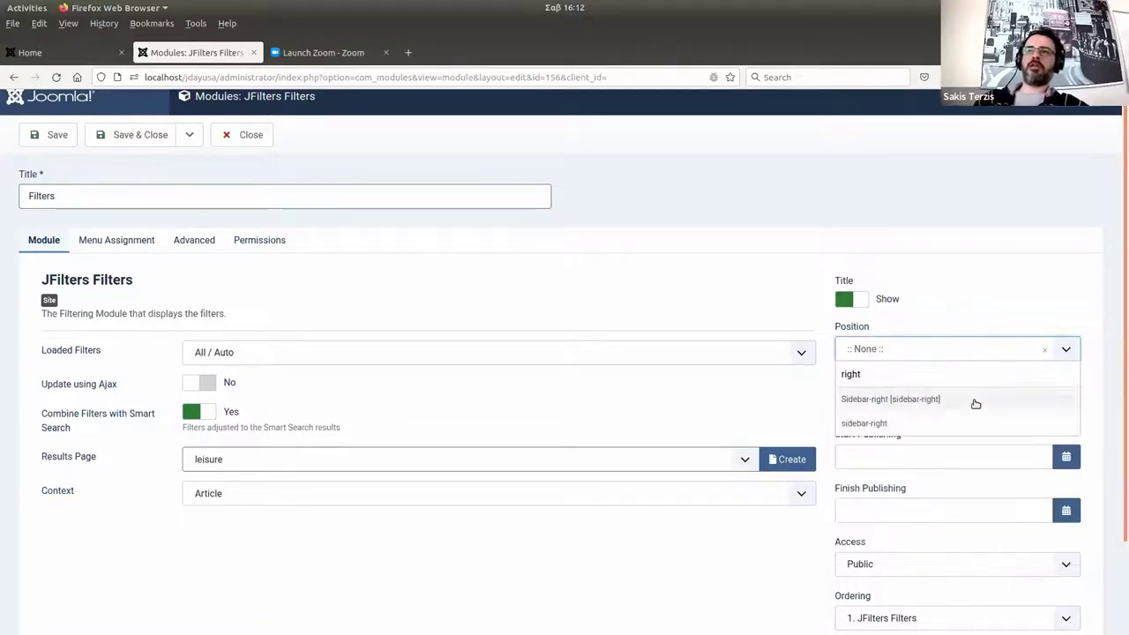
left_click(975, 397)
Assign the Filters module to all pages, then save and close it.
left_click(140, 250)
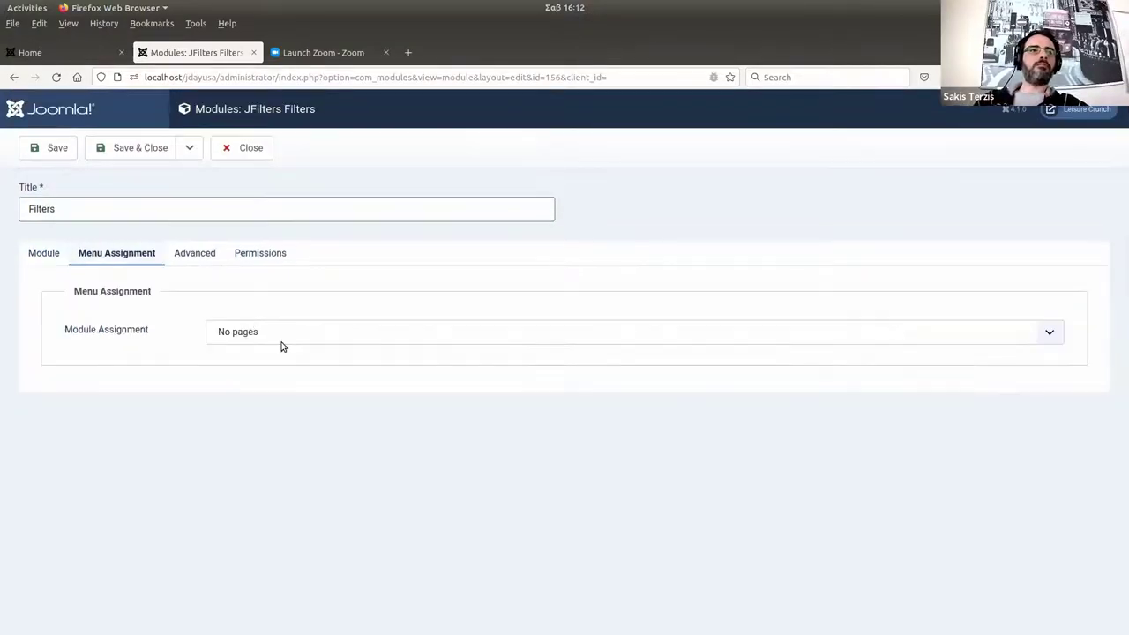
left_click(283, 344)
left_click(280, 353)
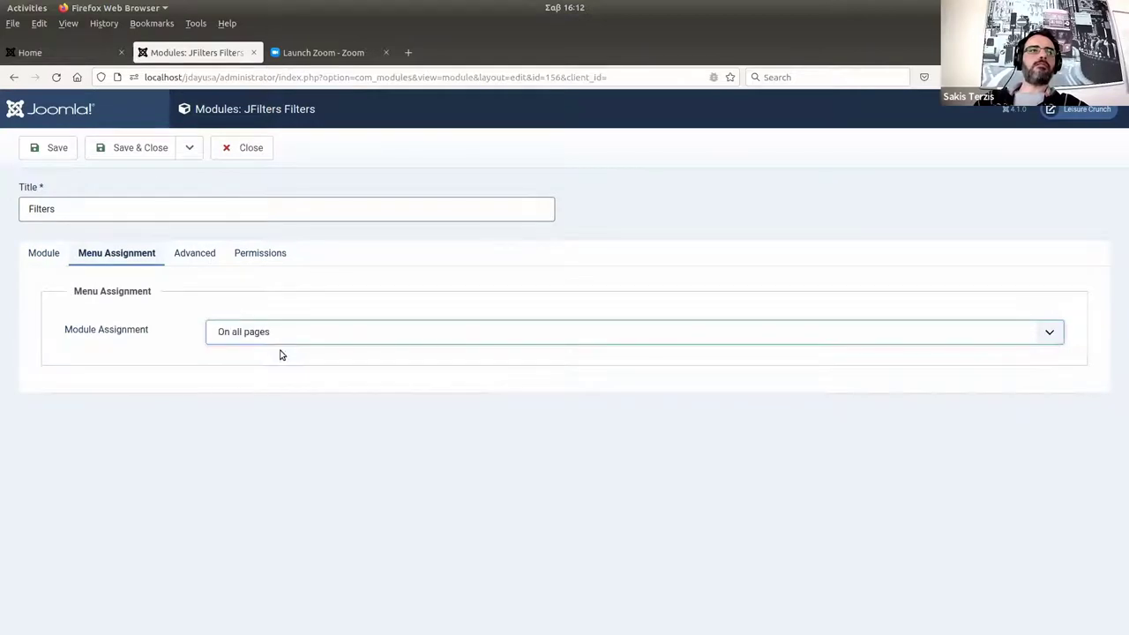
left_click(137, 149)
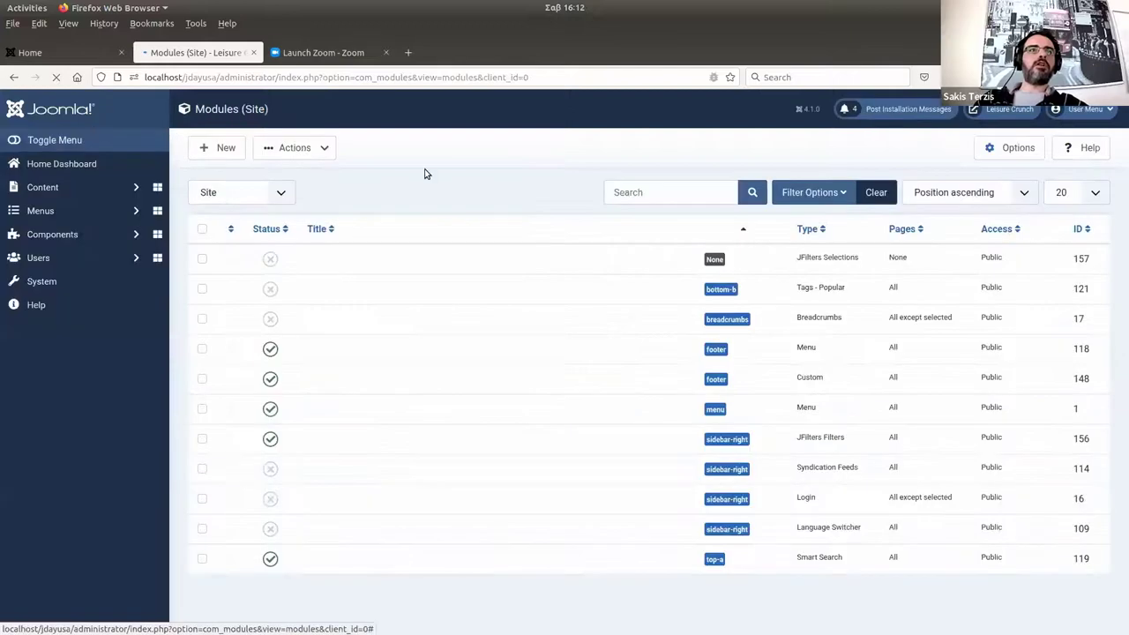
Reload the site's front end and check the Filters module on the home and Documentaries pages.
key("ctrl+Page_Up")
key("F5")
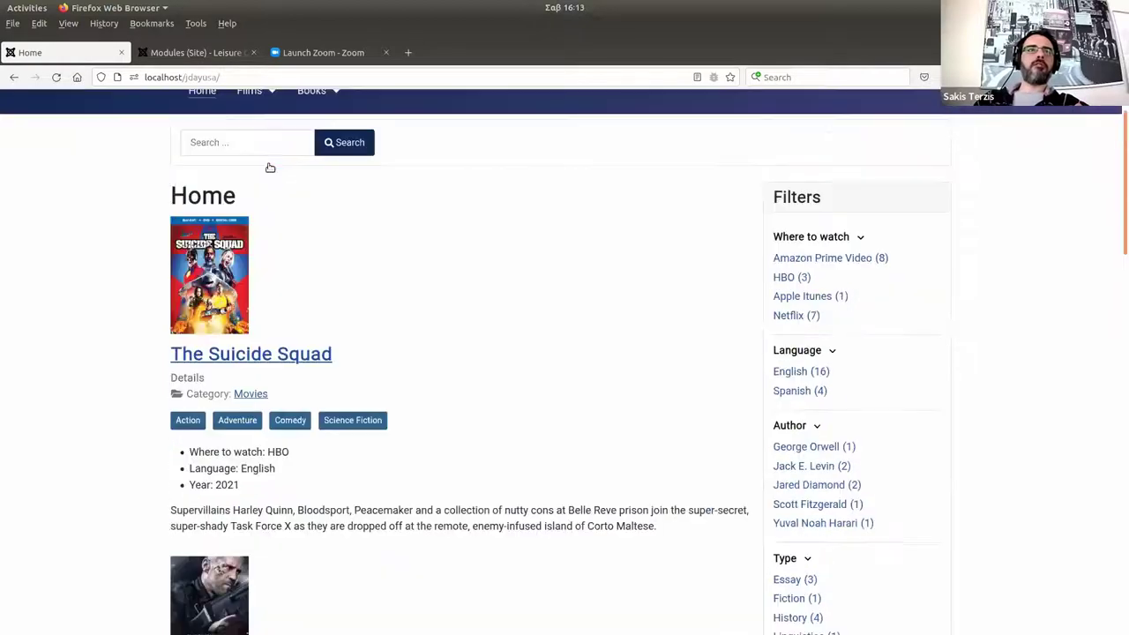
left_click(251, 159)
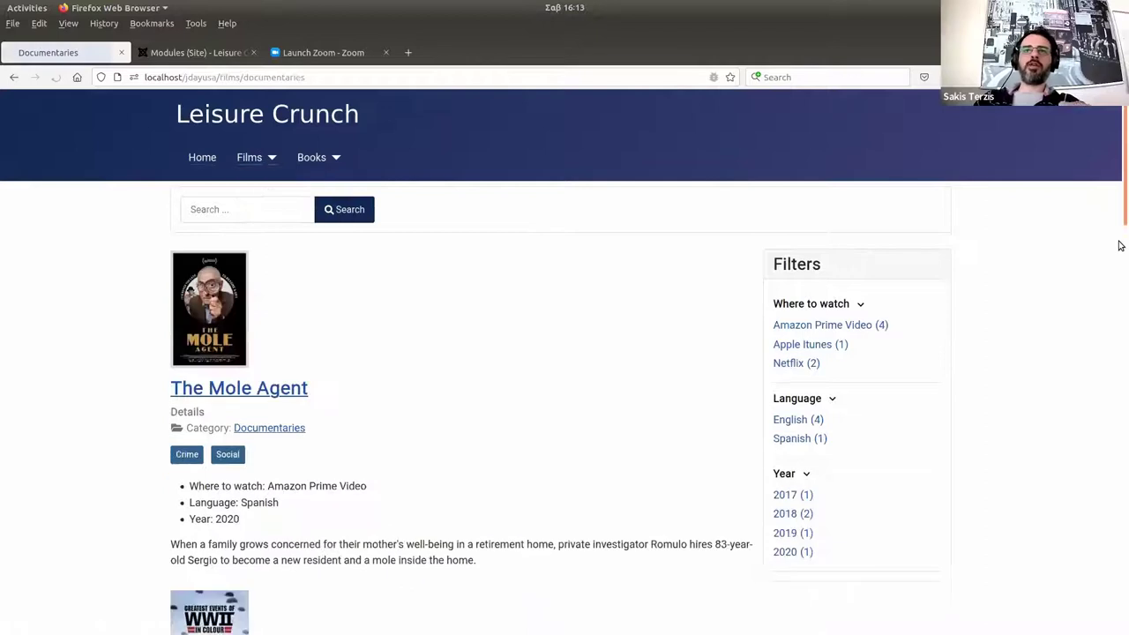
scroll(1119, 289, "down", 5)
scroll(1119, 221, "up", 5)
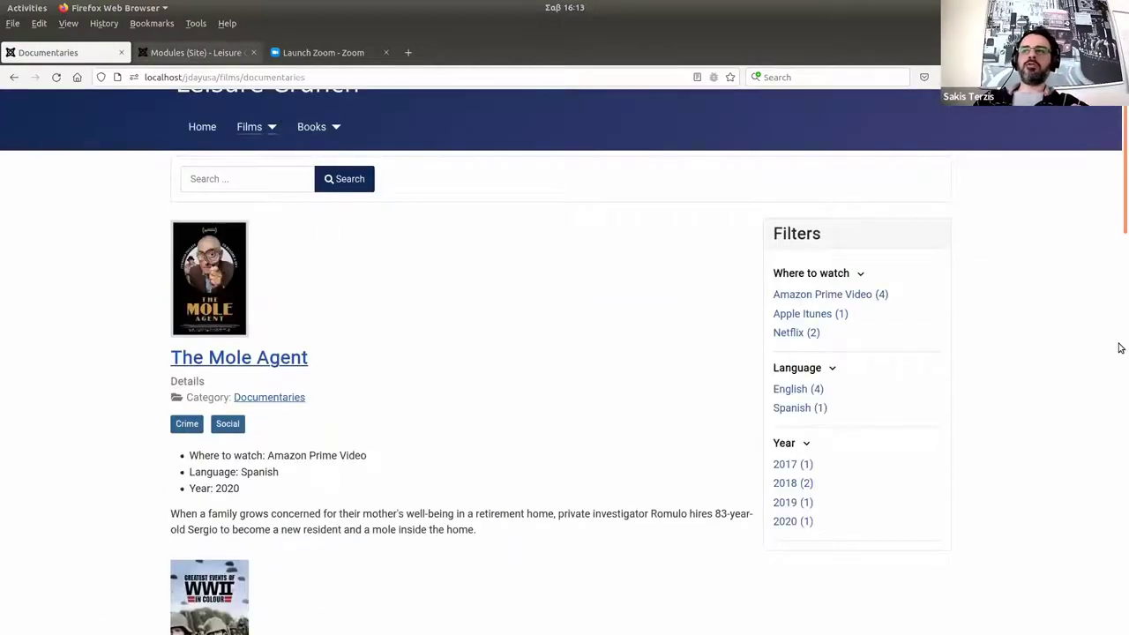
In the JFilters component, set the Where to watch filter's display to Checkboxes, then save and close it.
key("ctrl+Tab")
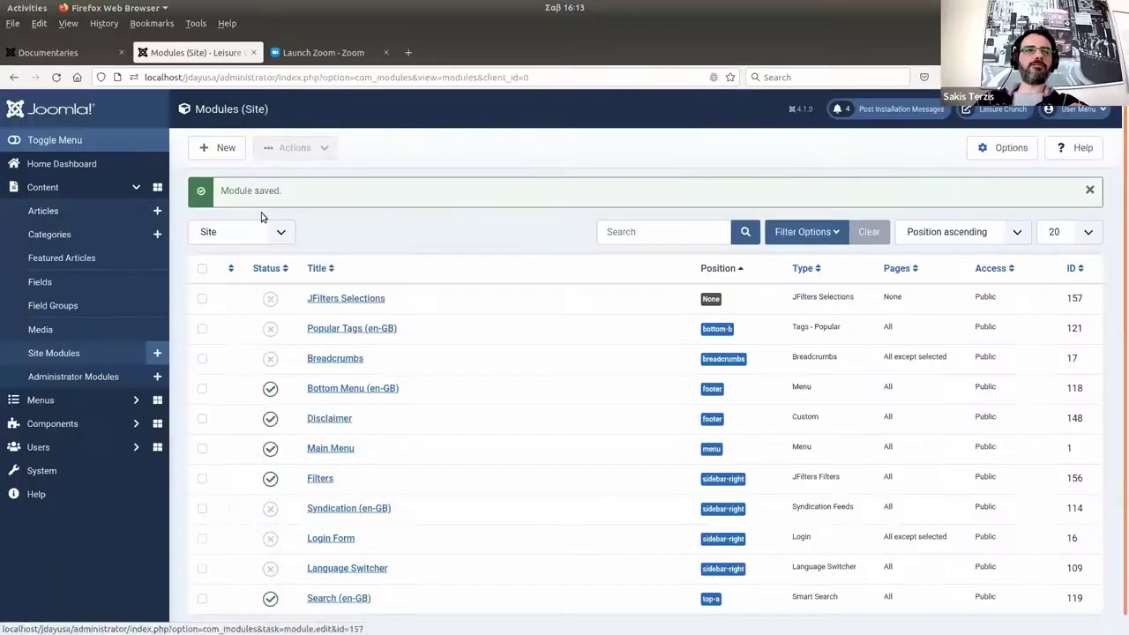
left_click(114, 426)
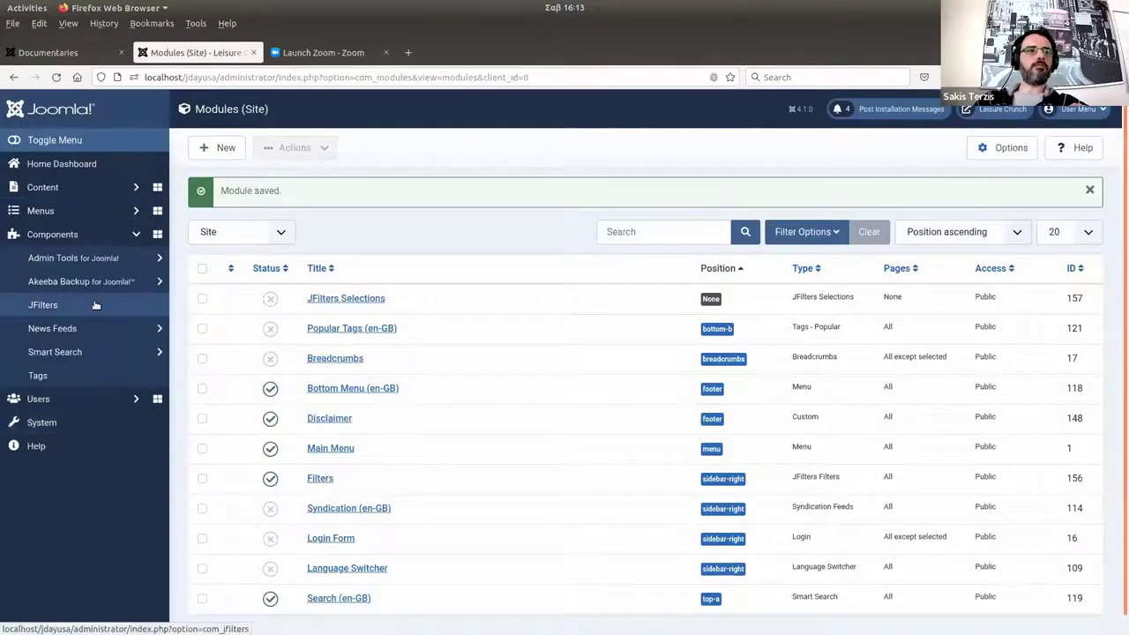
left_click(95, 304)
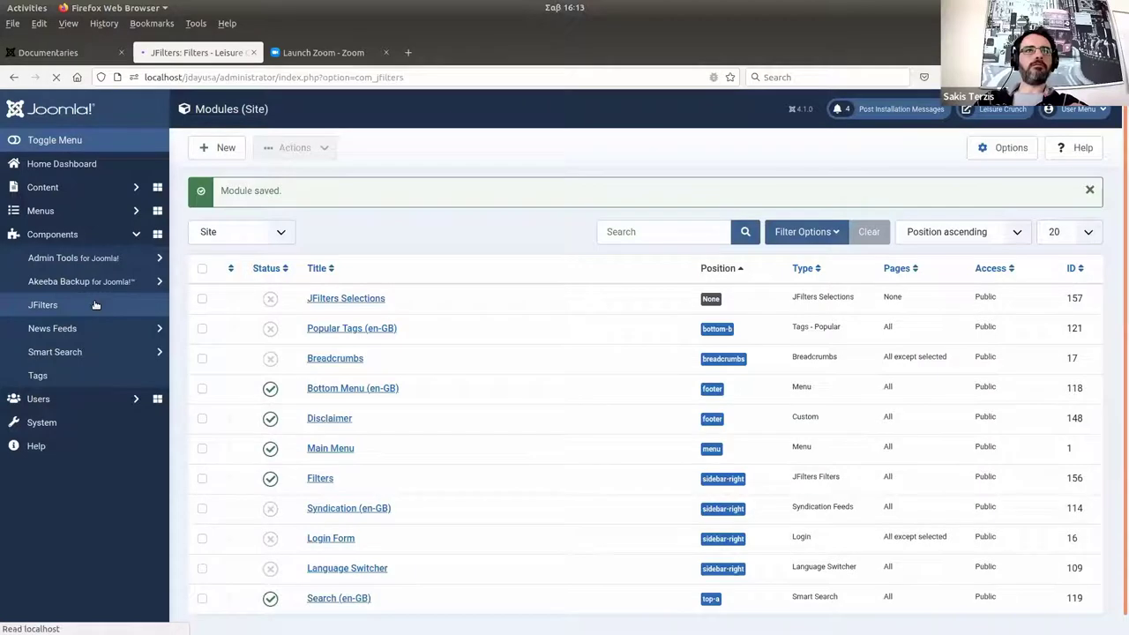
left_click(351, 304)
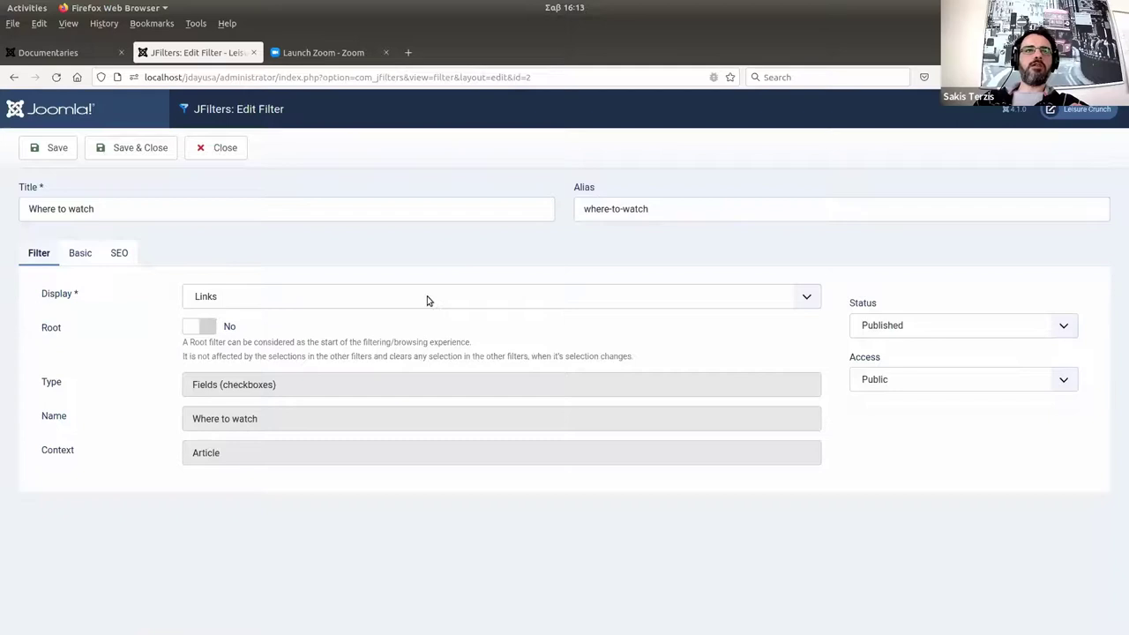
left_click(428, 302)
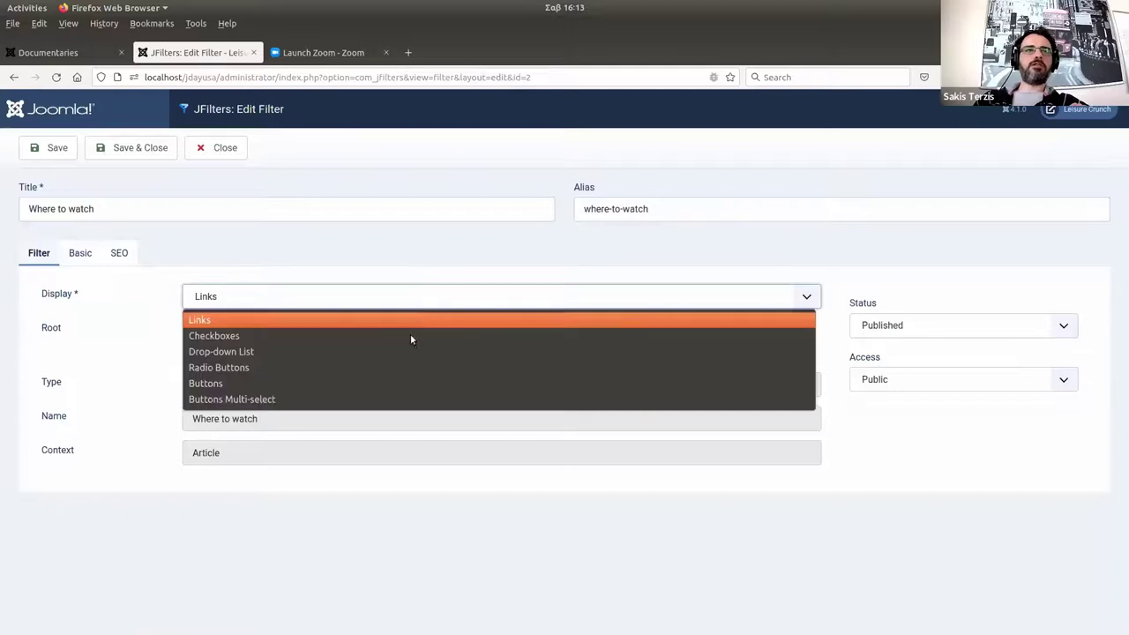
left_click(493, 336)
left_click(148, 150)
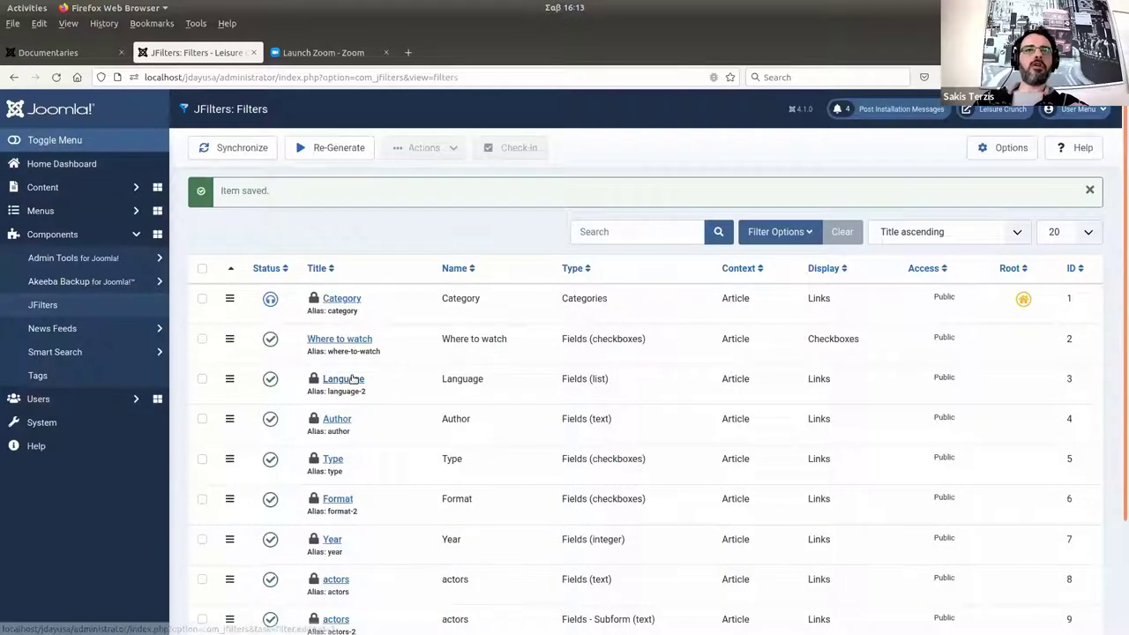
Set the Language filter's display to Radio Buttons, then save and close it.
left_click(352, 378)
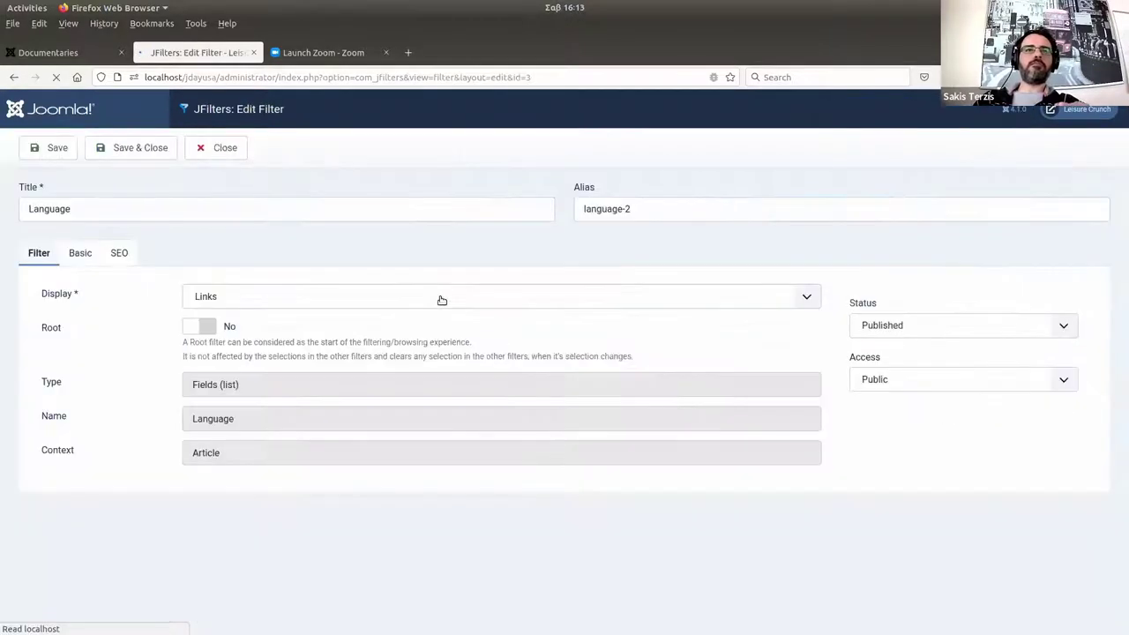
left_click(300, 297)
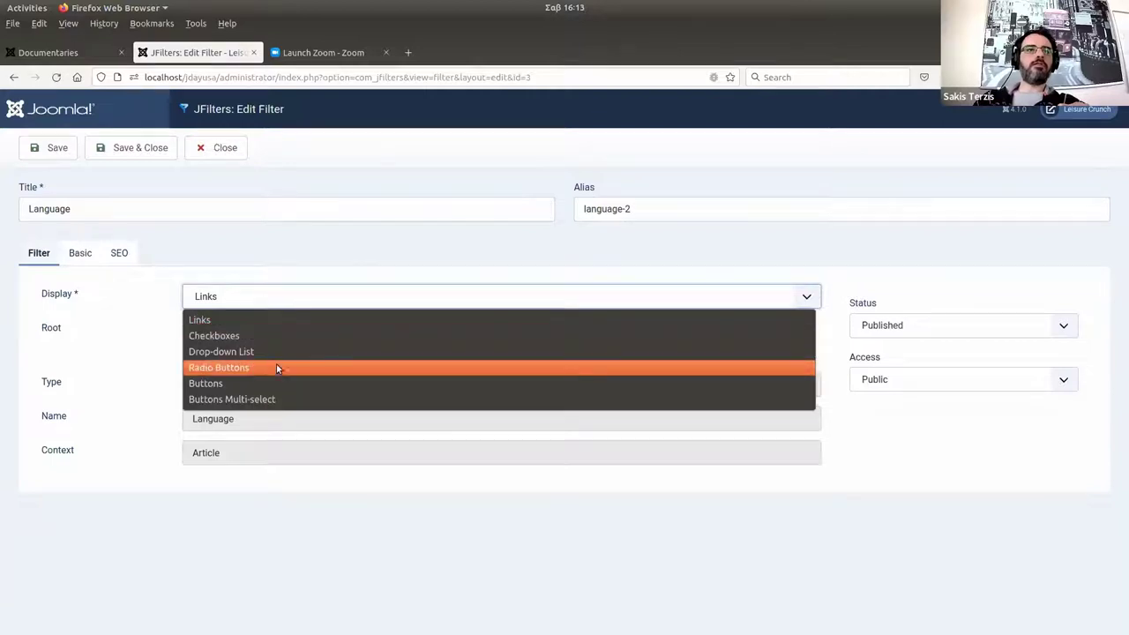
left_click(260, 364)
left_click(135, 147)
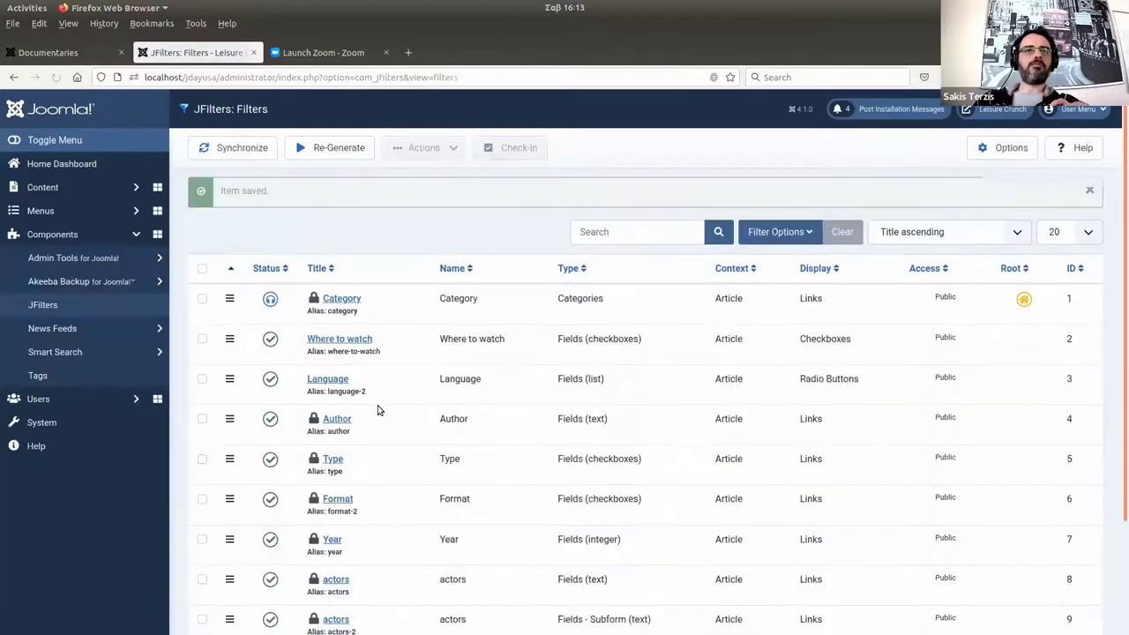
Set the Author filter's display to Checkboxes, then save and close it.
scroll(380, 410, "down", 3)
left_click(338, 288)
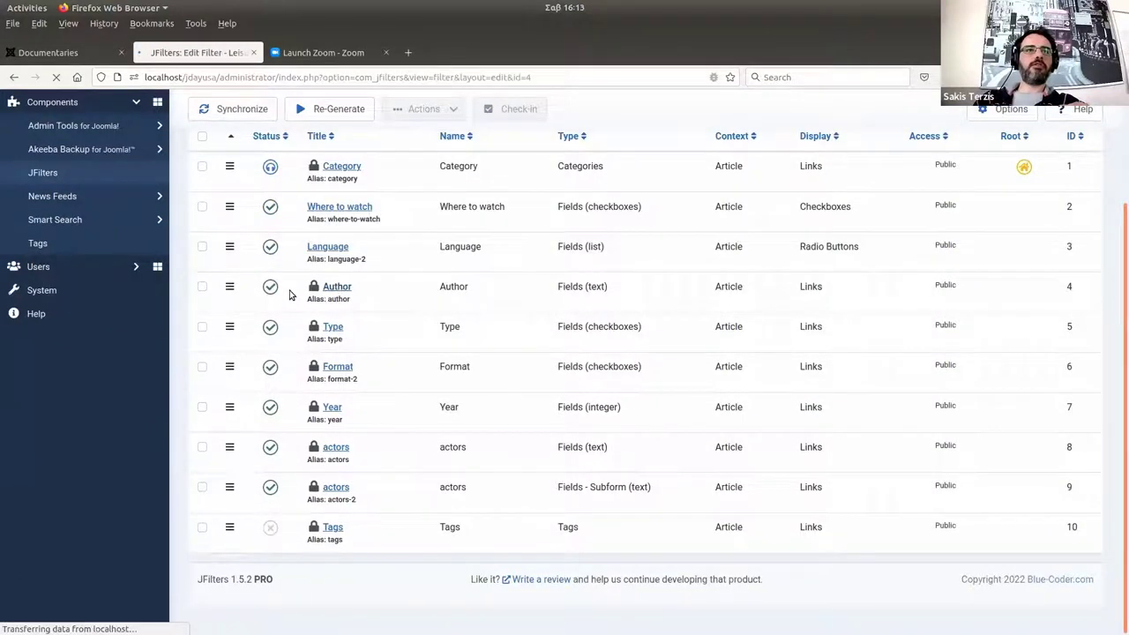
left_click(275, 298)
left_click(143, 159)
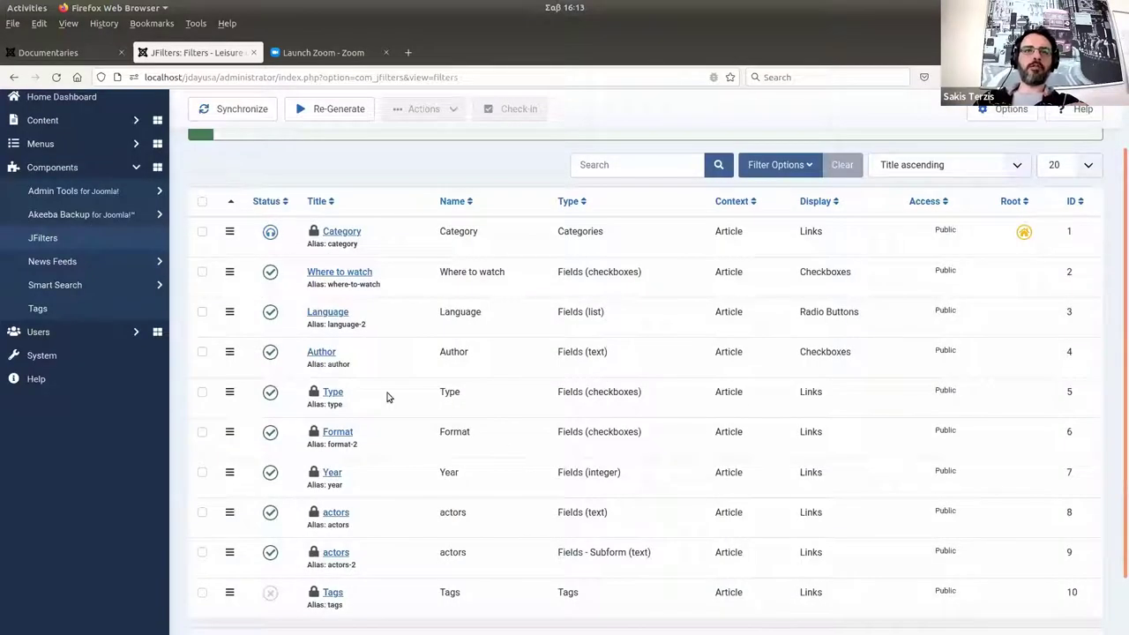
Keep the Type filter's display as Links, then save and close it.
left_click(342, 393)
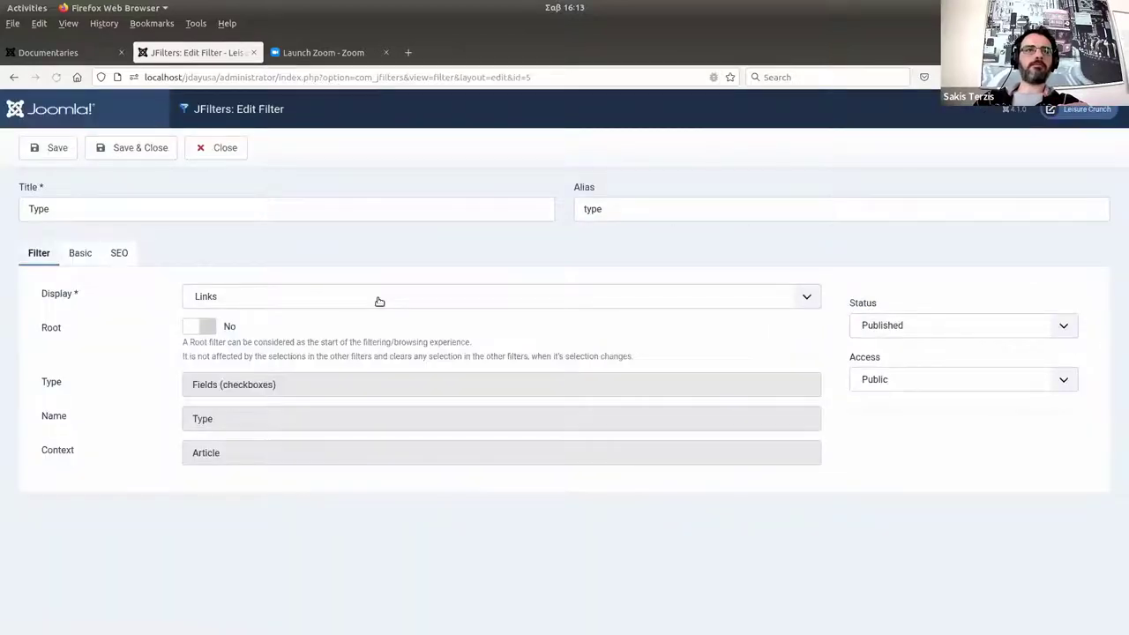
left_click(378, 301)
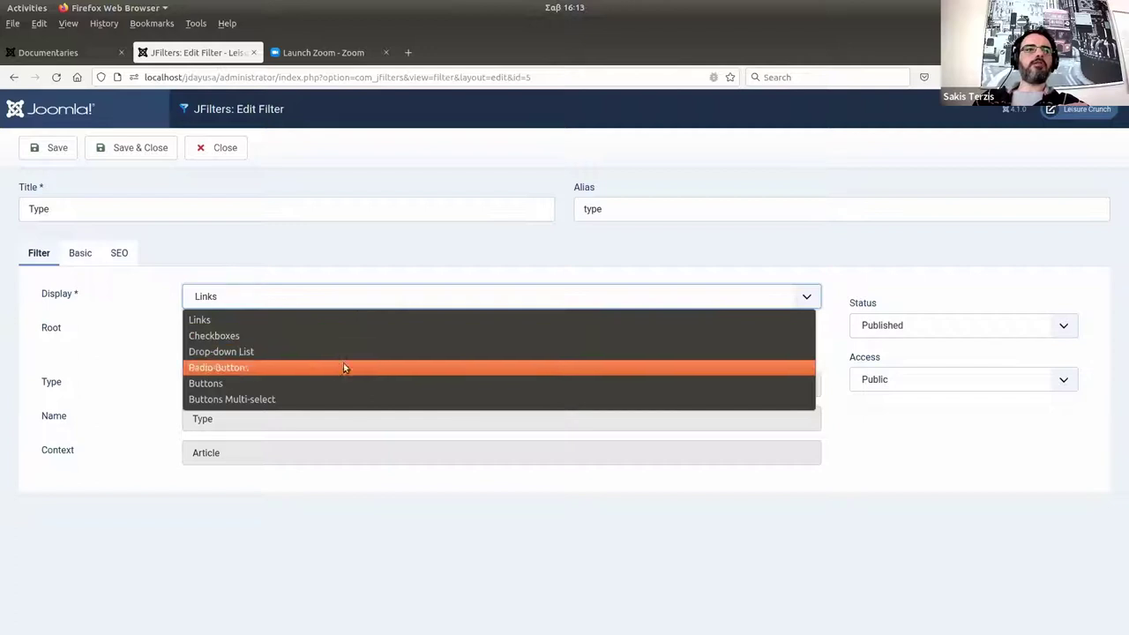
left_click(321, 320)
left_click(128, 150)
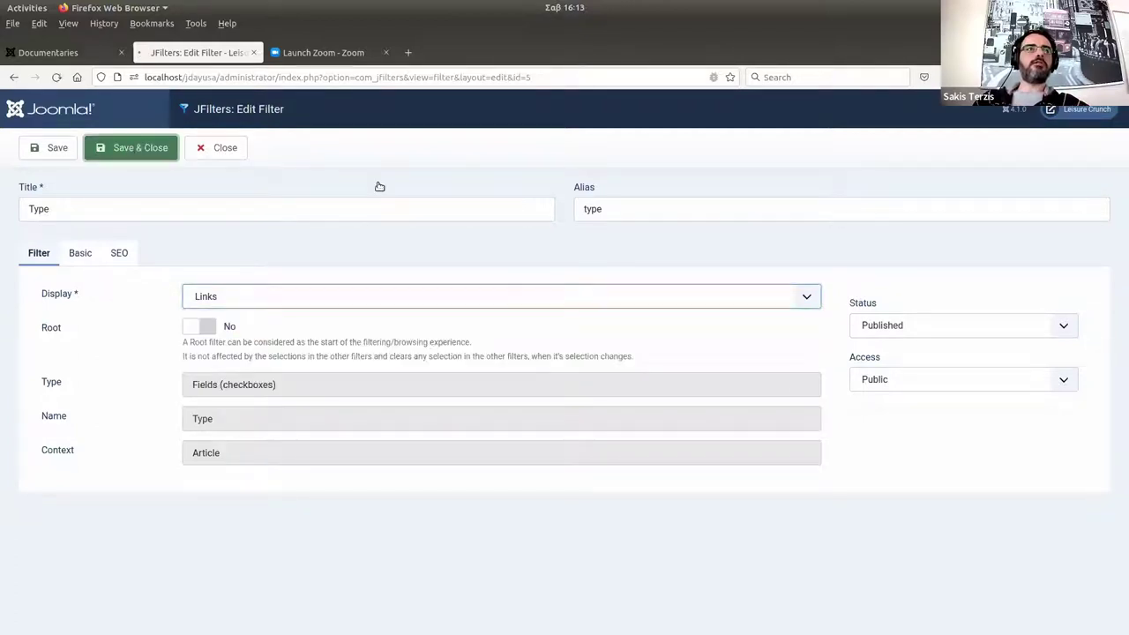
Open the Movies page under Films on the site and examine how the sidebar filters are displayed.
left_click(48, 52)
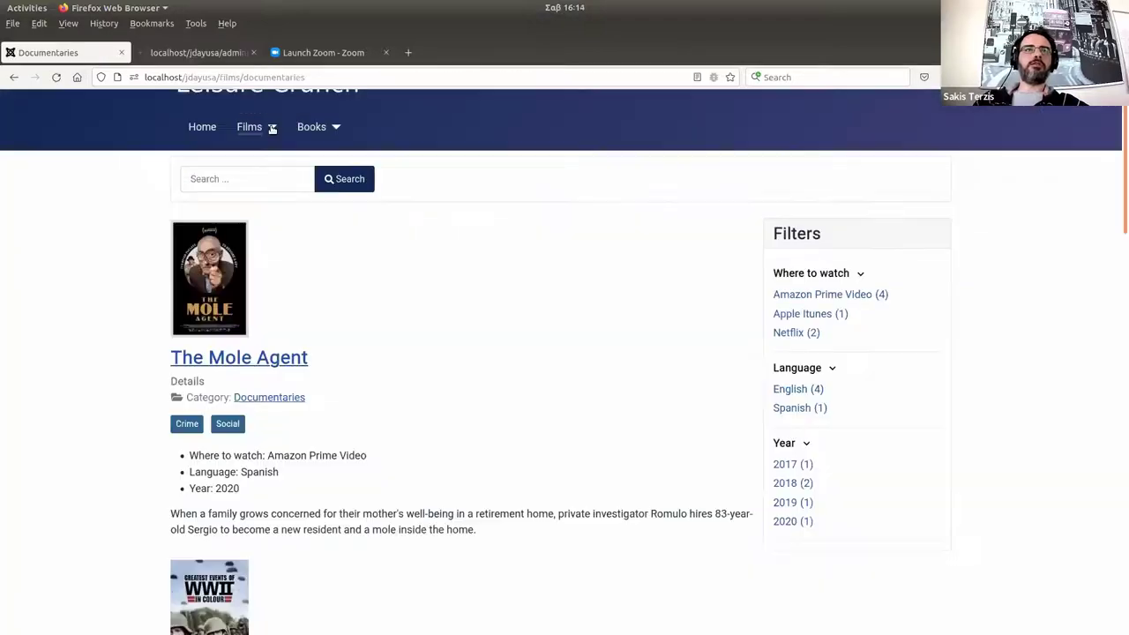
left_click(271, 127)
left_click(268, 178)
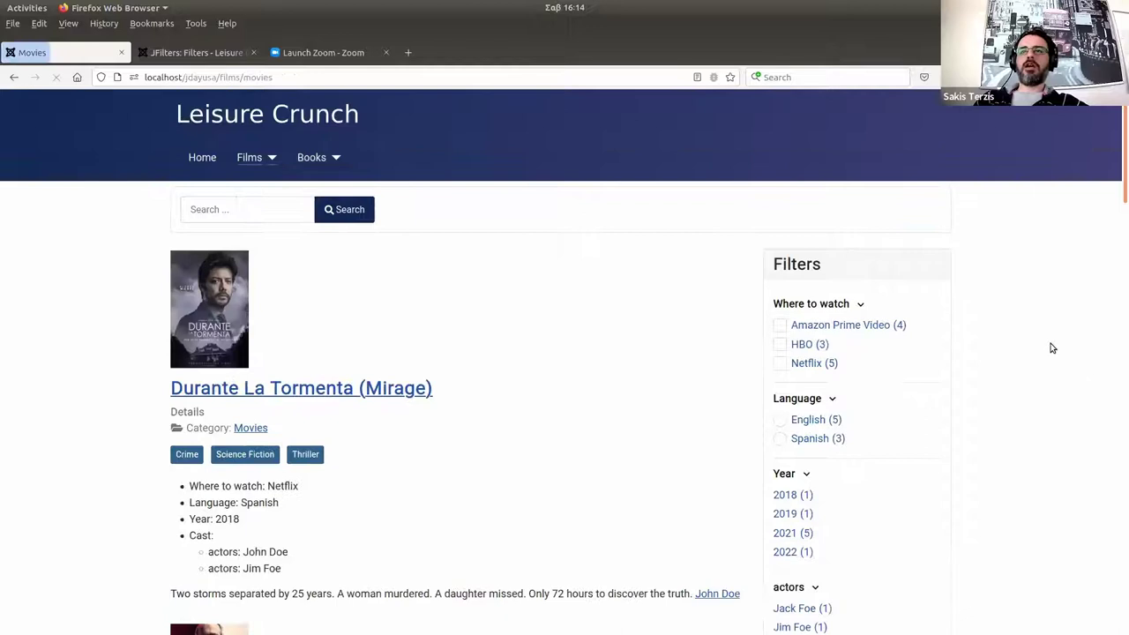
scroll(853, 305, "down", 3)
scroll(969, 335, "up", 3)
left_click_drag(1120, 207, 1120, 253)
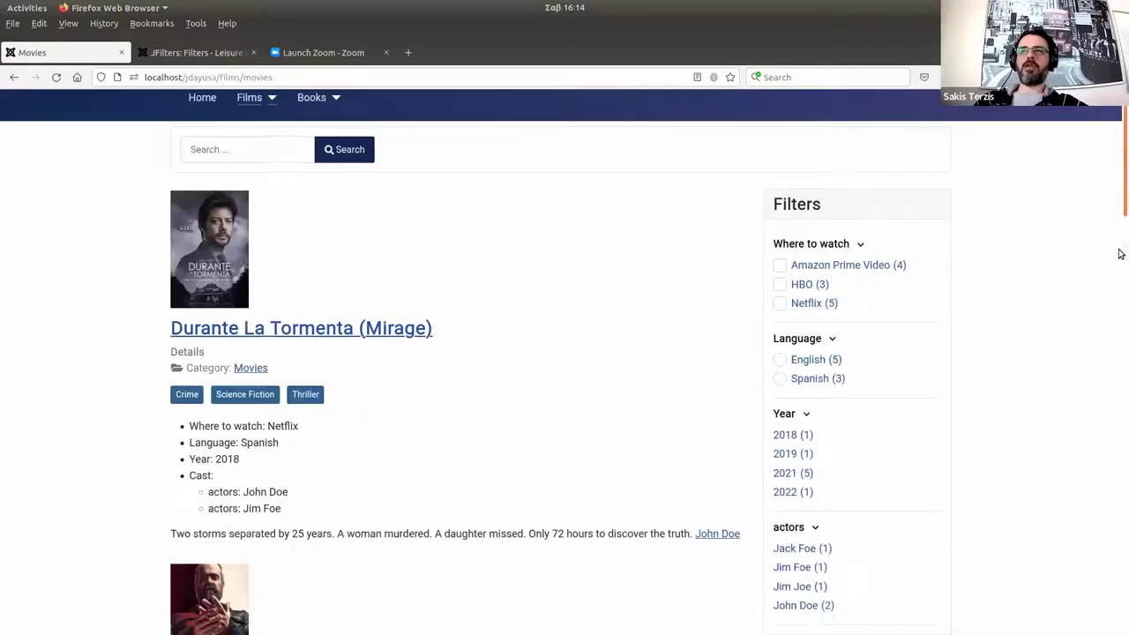
scroll(427, 131, "down", 3)
scroll(115, 75, "up", 3)
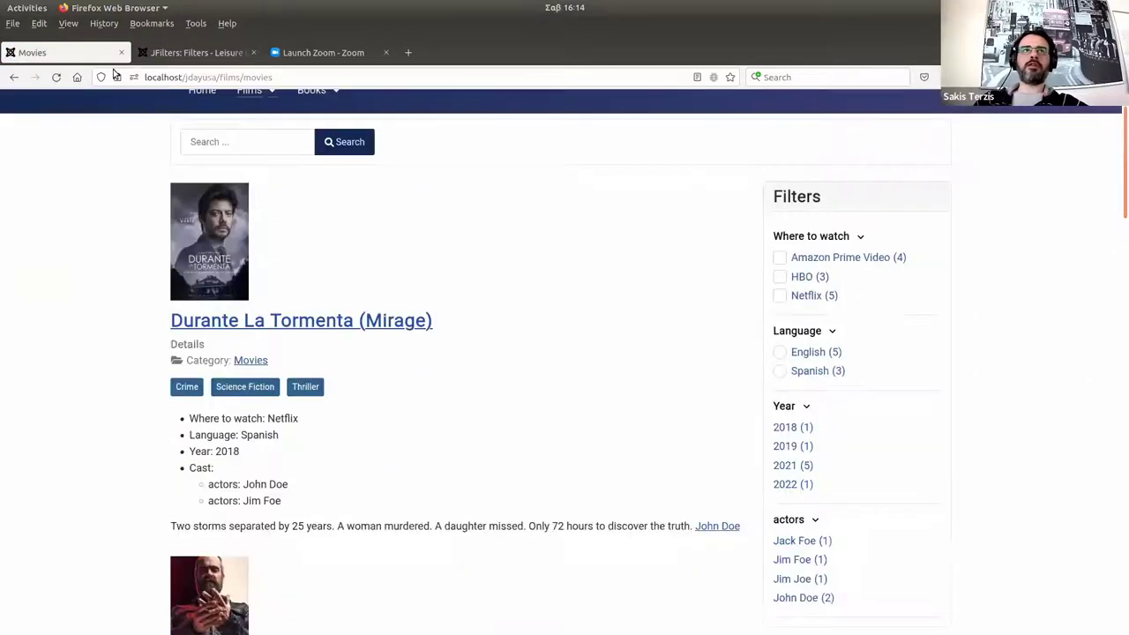
Set the Year filter's display to Checkboxes in the JFilters component, then save and close it.
left_click(164, 53)
scroll(359, 427, "down", 3)
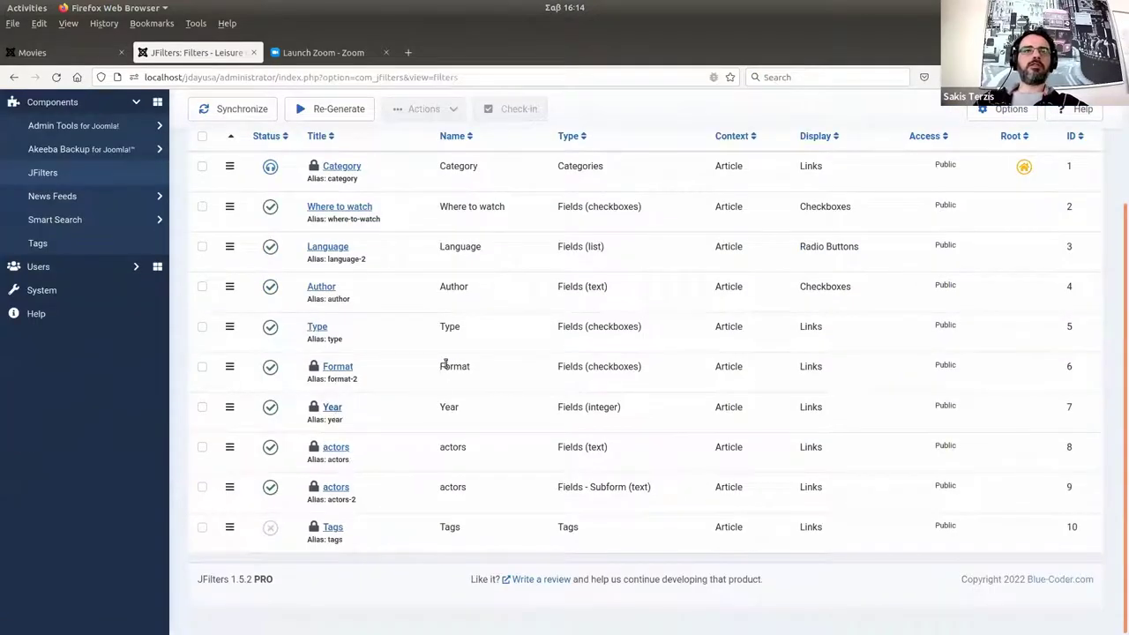
left_click(332, 407)
left_click(367, 297)
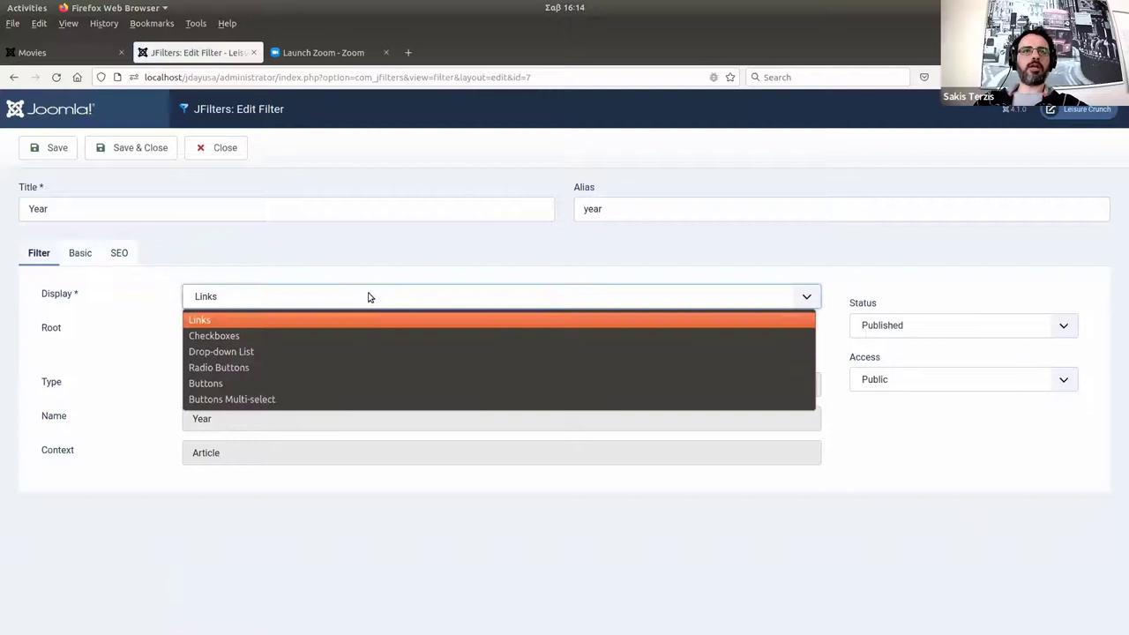
left_click(282, 337)
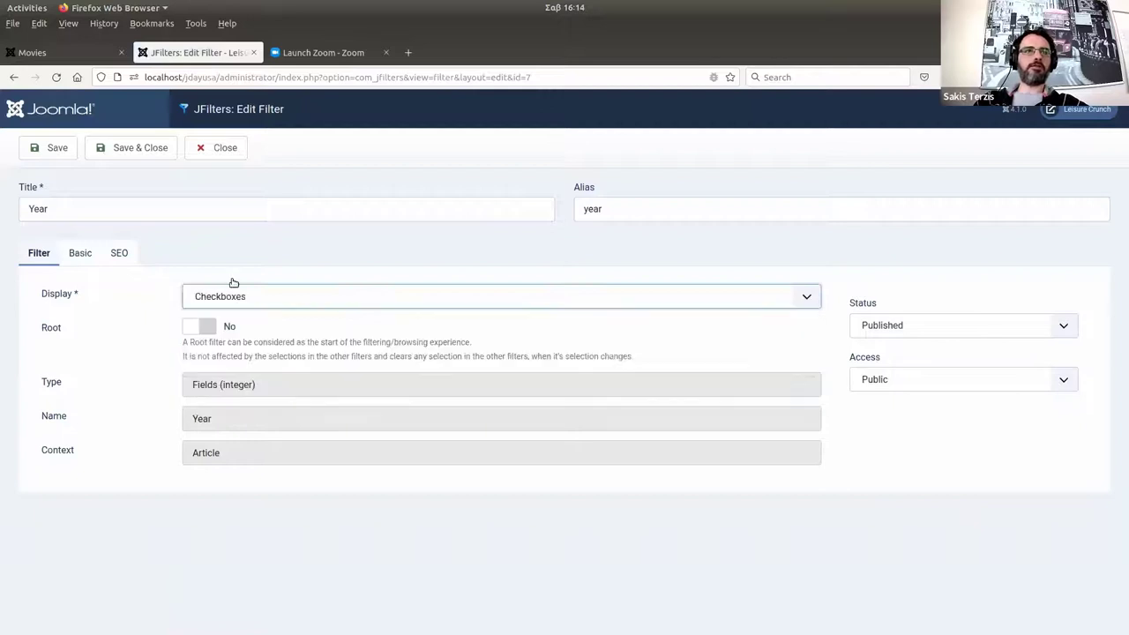
left_click(145, 156)
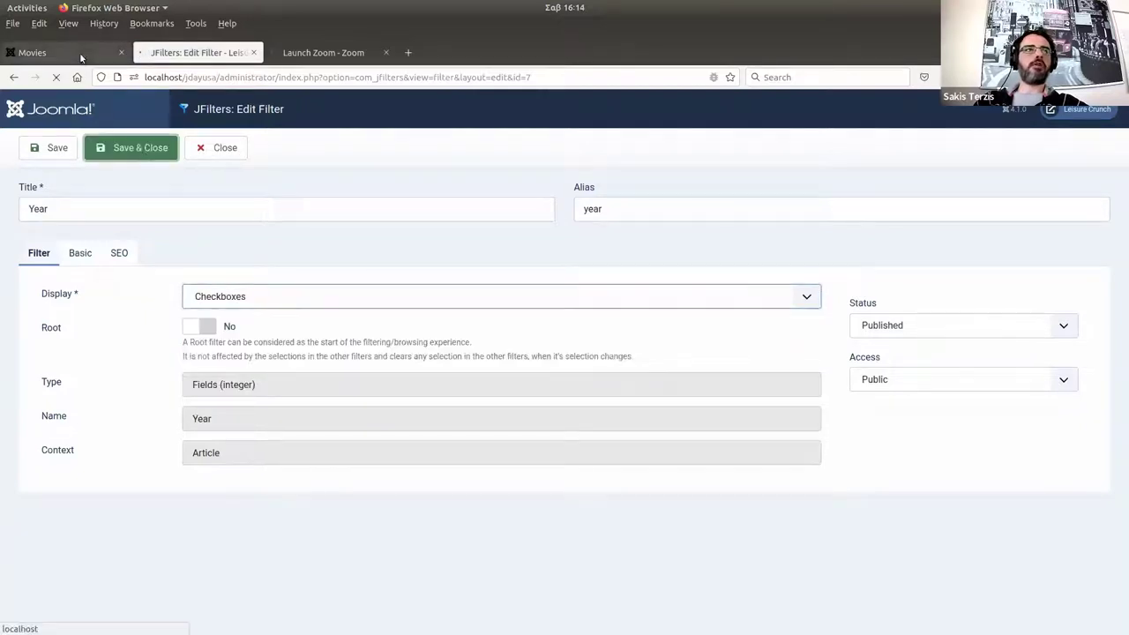
Reload the site's Movies page and check the Year filter's display in the sidebar.
key("ctrl+Page_Up")
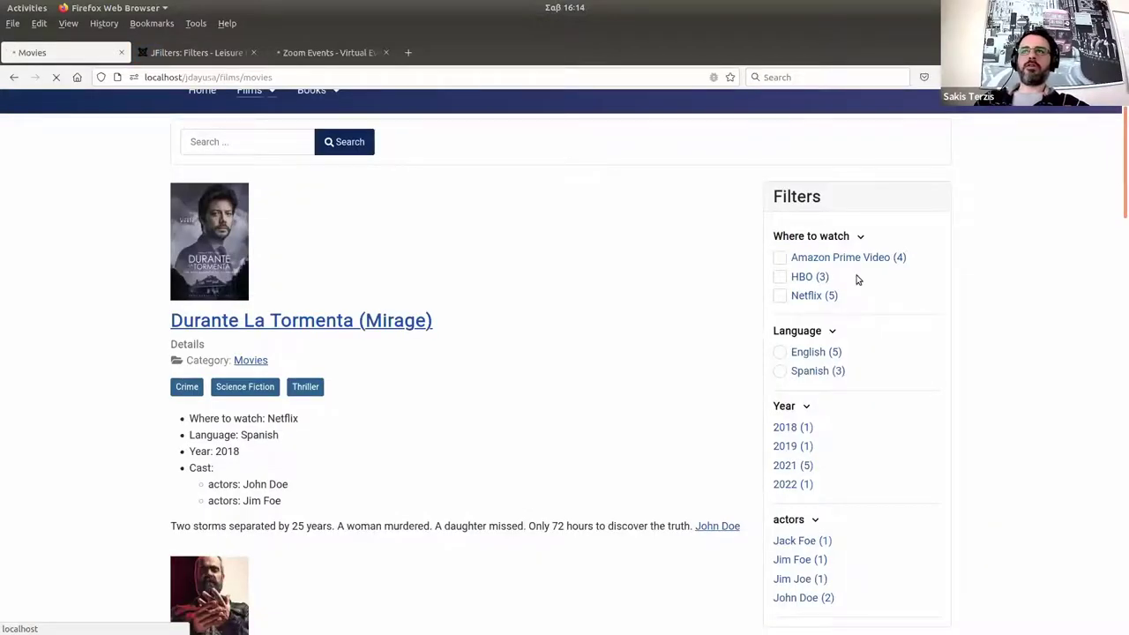
scroll(1117, 212, "down", 3)
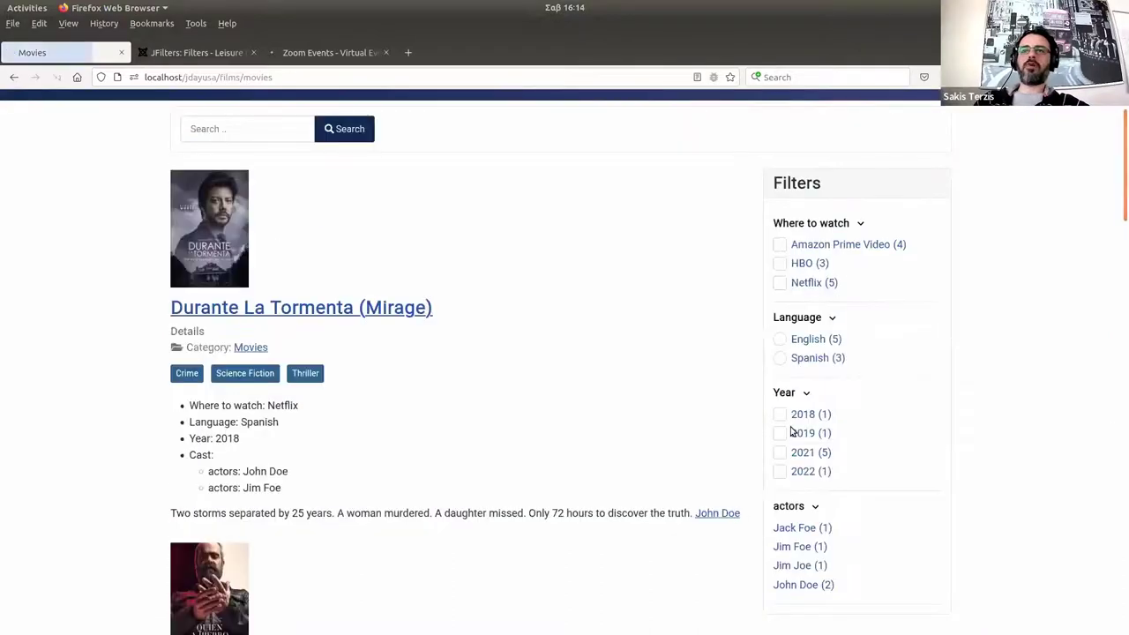
Filter the site's Movies page by the years 2019 and 2021.
left_click(803, 433)
left_click(818, 419)
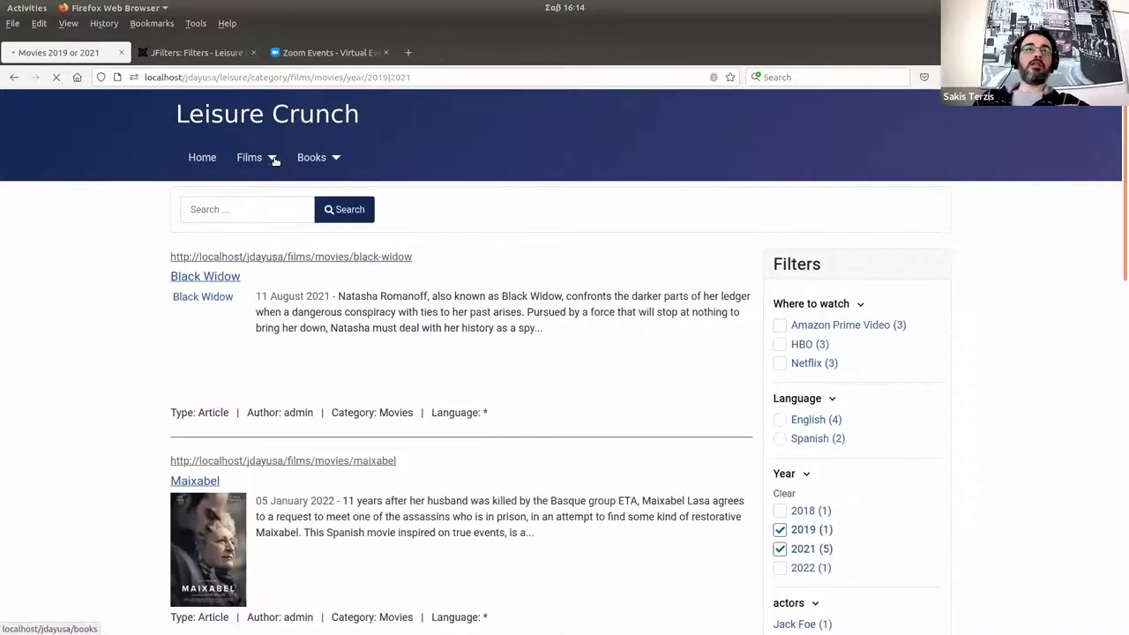
Open the Documentaries page under Films and the Science page under Books, and examine the sidebar filters on each.
left_click(273, 159)
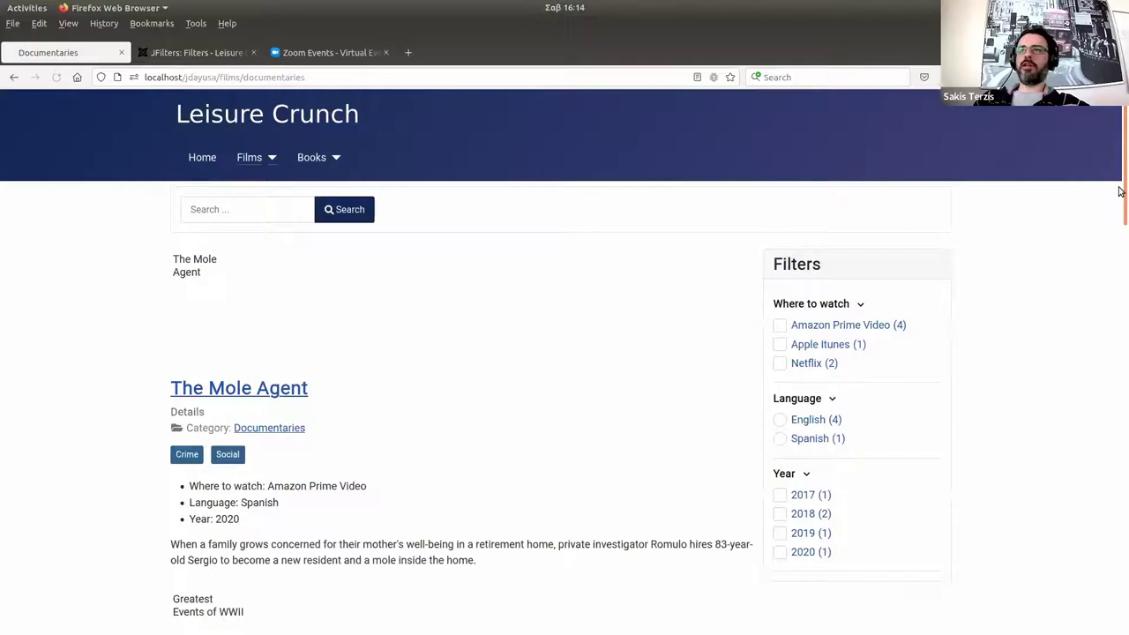
scroll(971, 247, "down", 1)
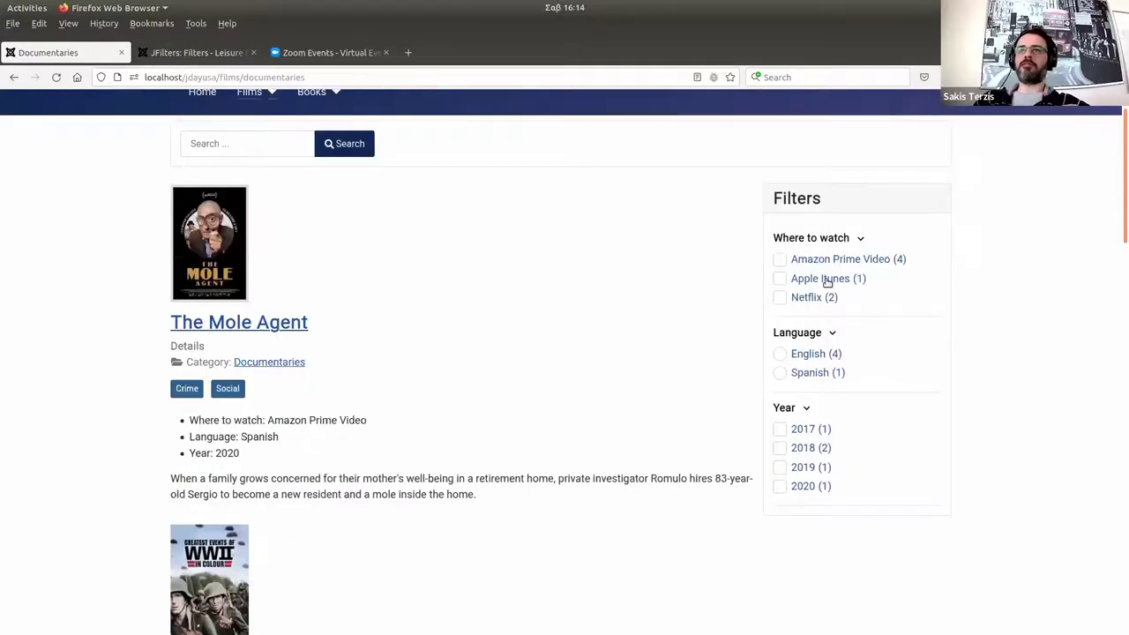
scroll(414, 256, "up", 1)
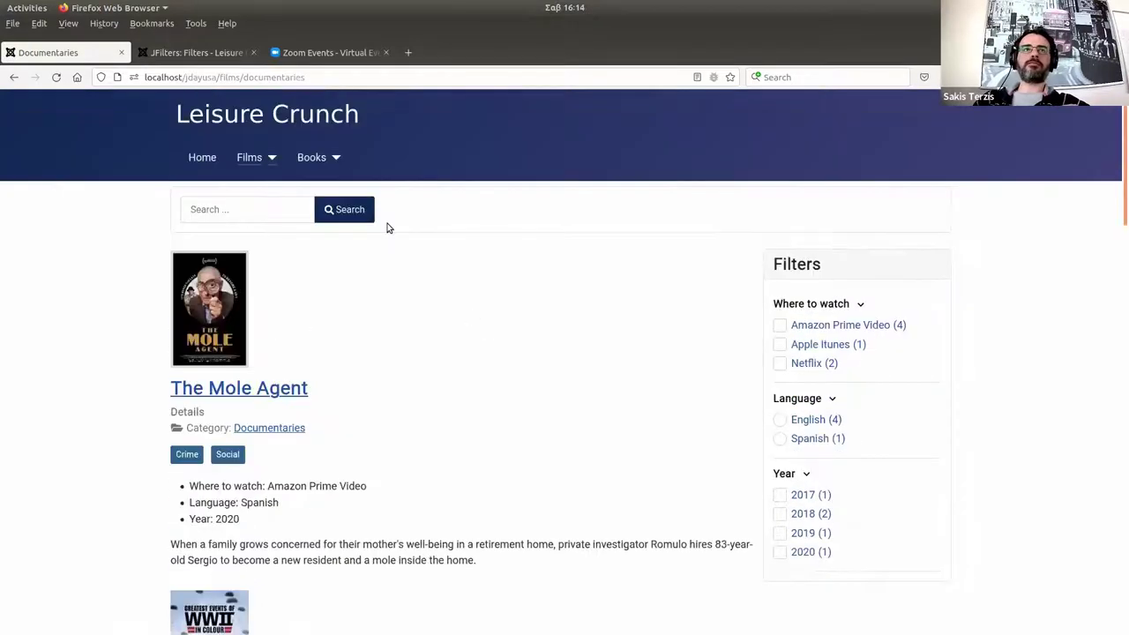
left_click(337, 160)
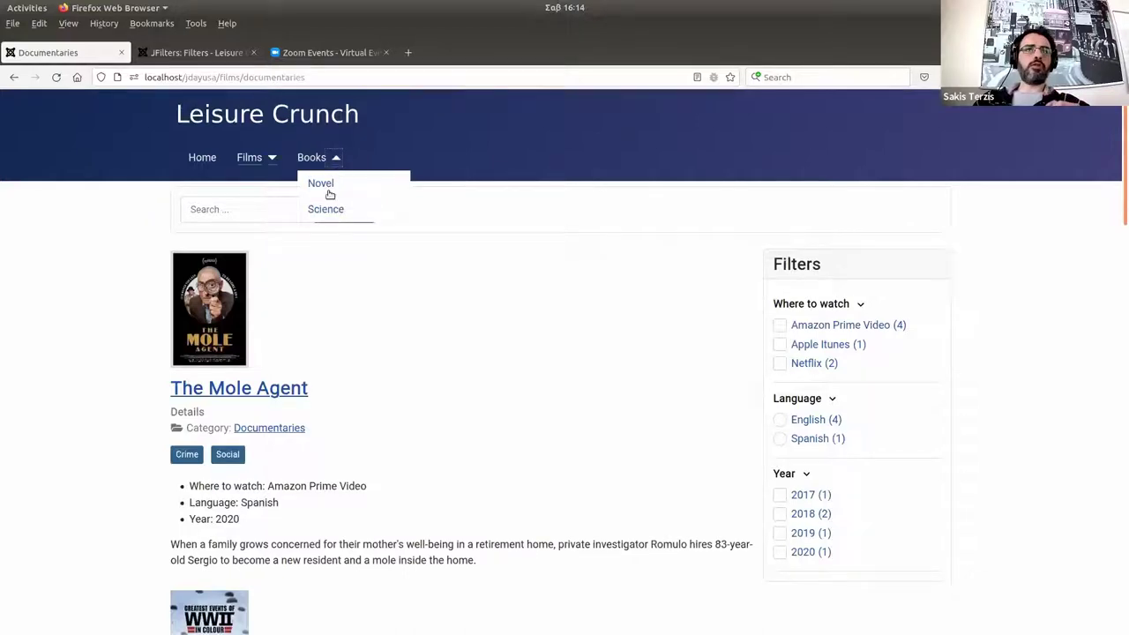
left_click(326, 210)
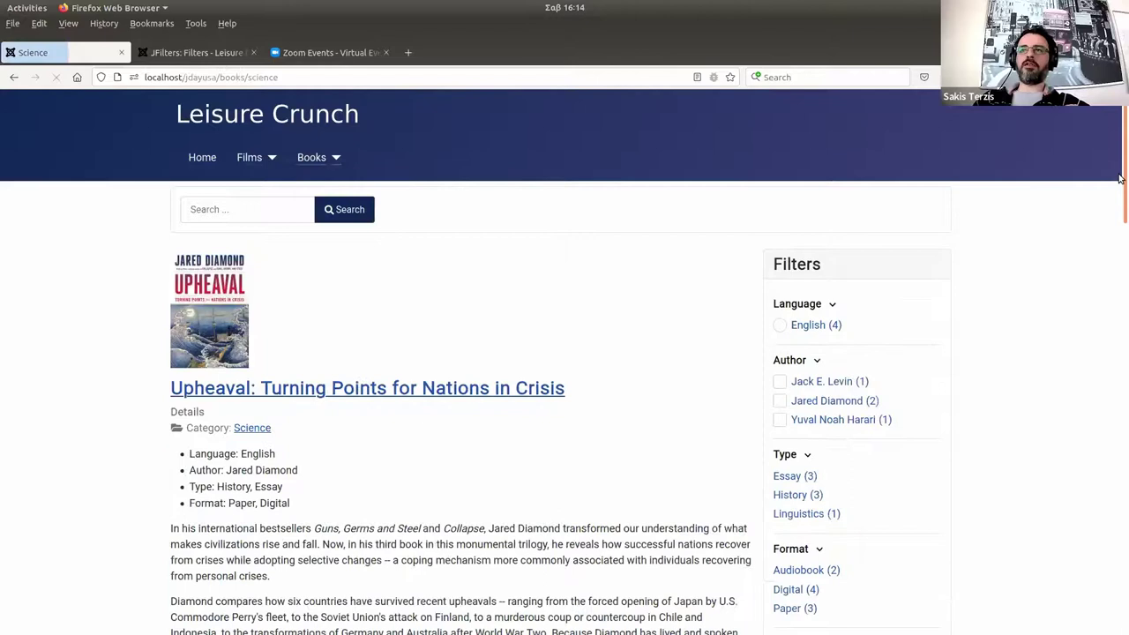
scroll(526, 275, "down", 3)
scroll(494, 314, "up", 3)
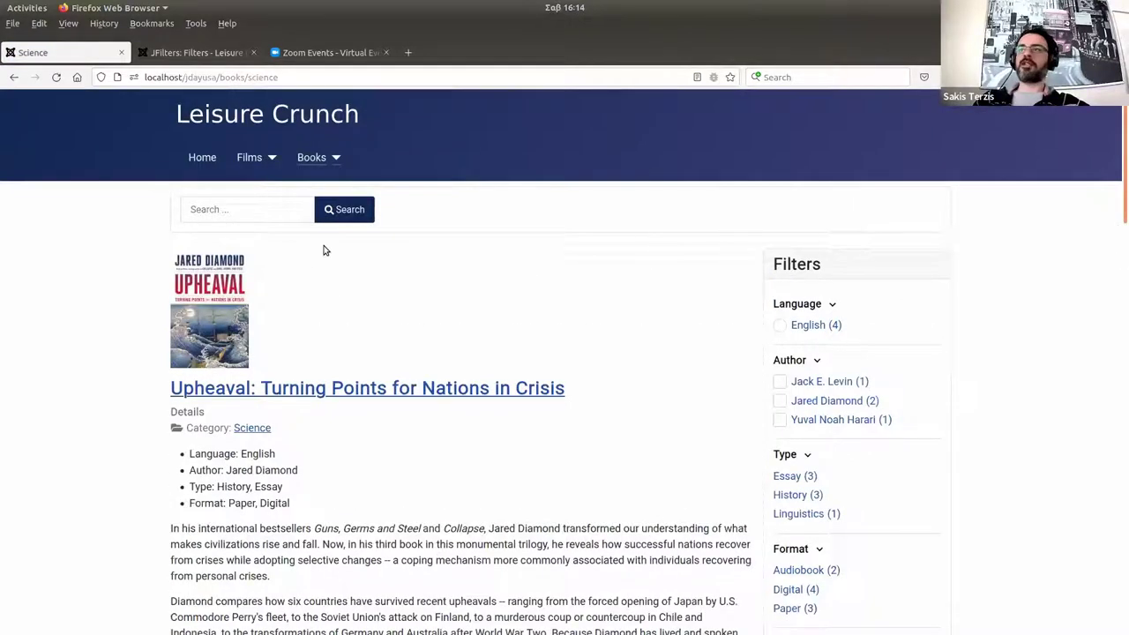
Search the site for "movies 2021".
left_click(239, 208)
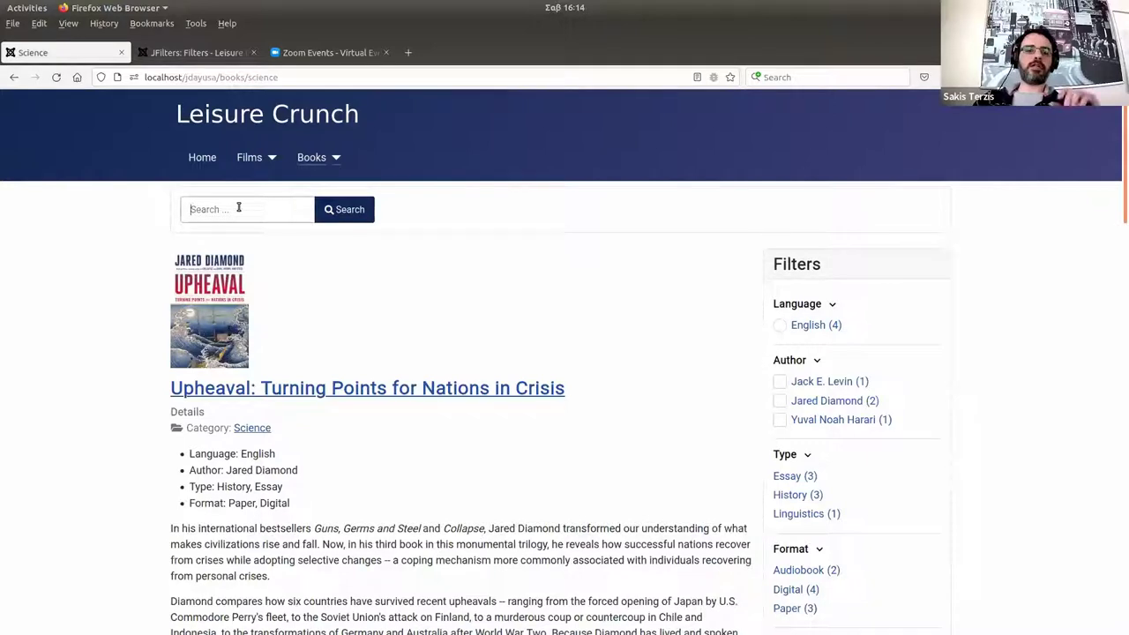
type("mo")
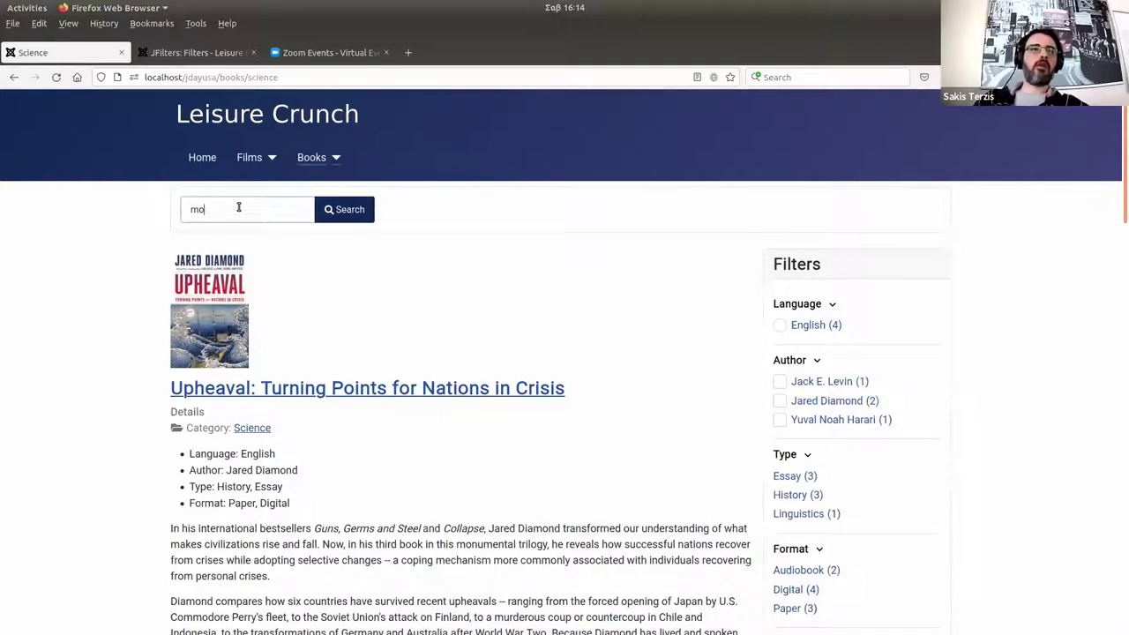
type("vi")
left_click(235, 253)
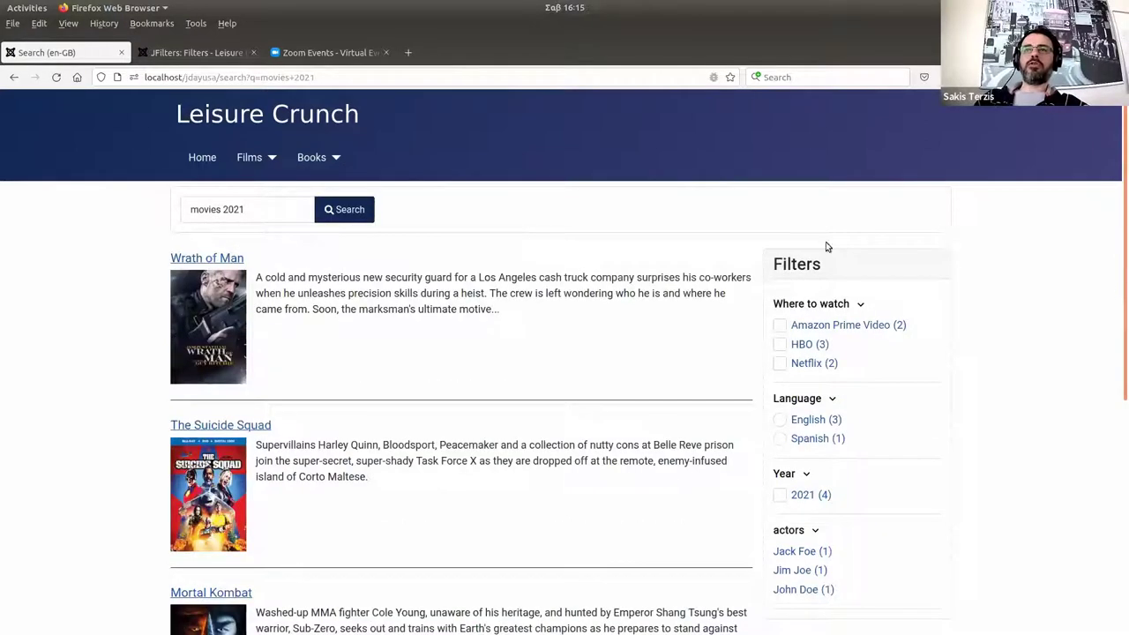
Narrow the search results to HBO and Netflix in Where to watch and to one actor in the actors filter.
scroll(802, 288, "down", 1)
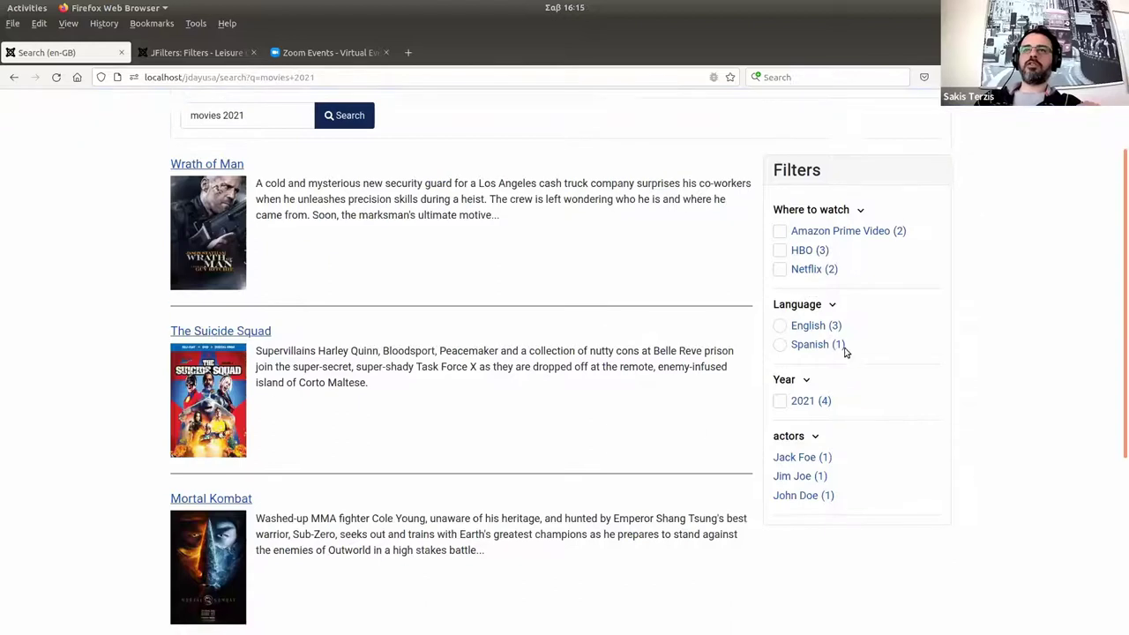
left_click(807, 298)
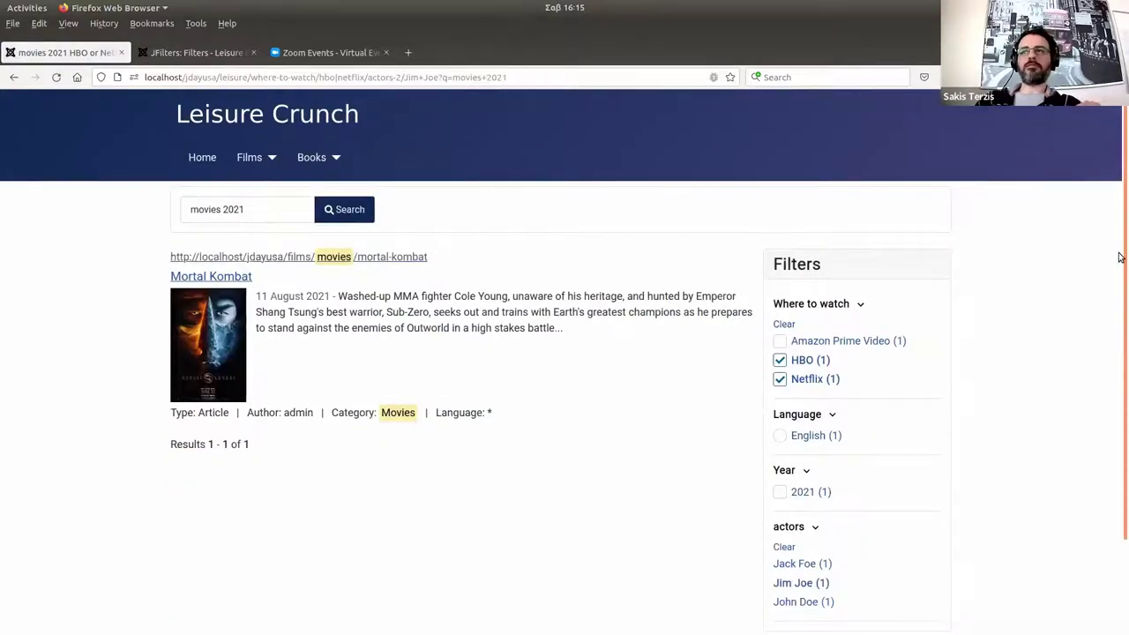
scroll(1120, 257, "down", 2)
scroll(1121, 195, "up", 2)
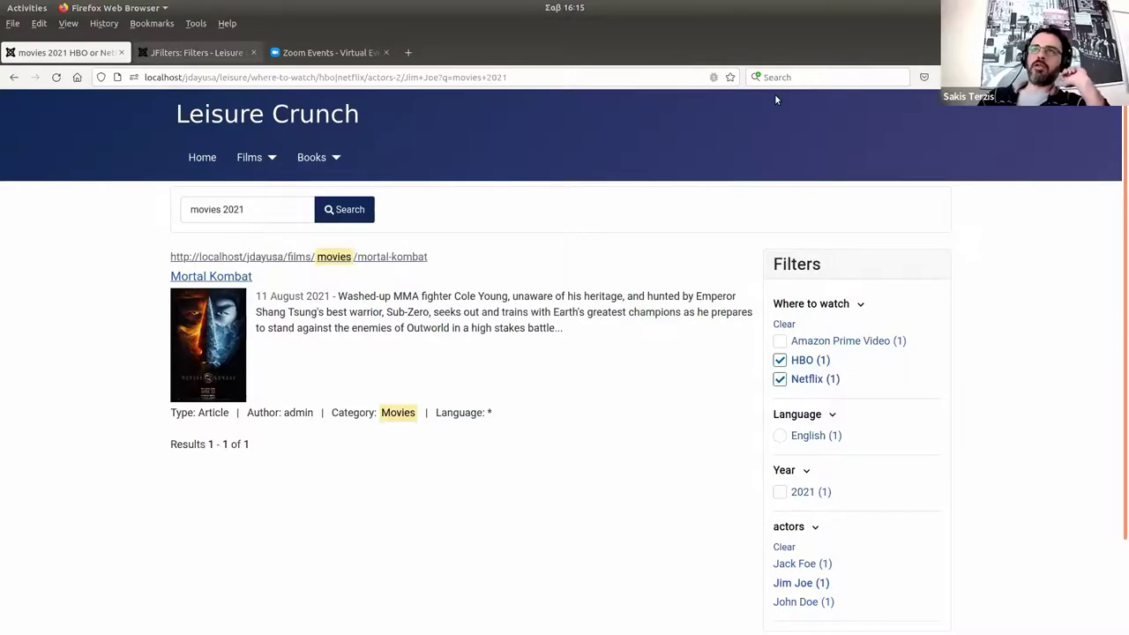
Switch to the Joomla administrator and open the list of article custom fields to review the existing fields.
left_click(196, 52)
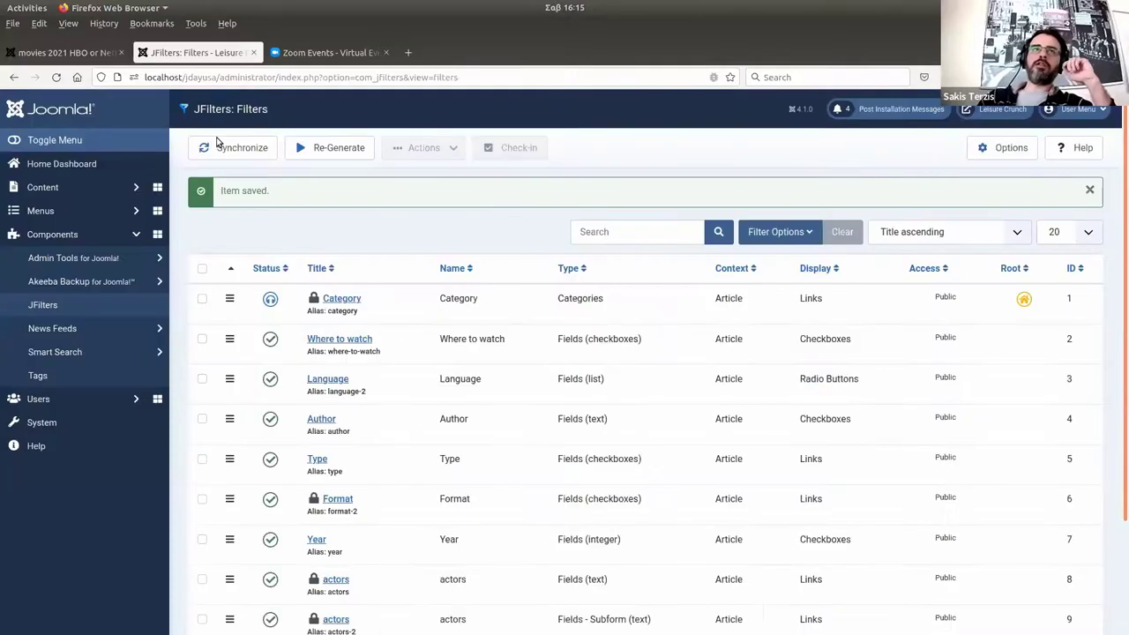
left_click(104, 191)
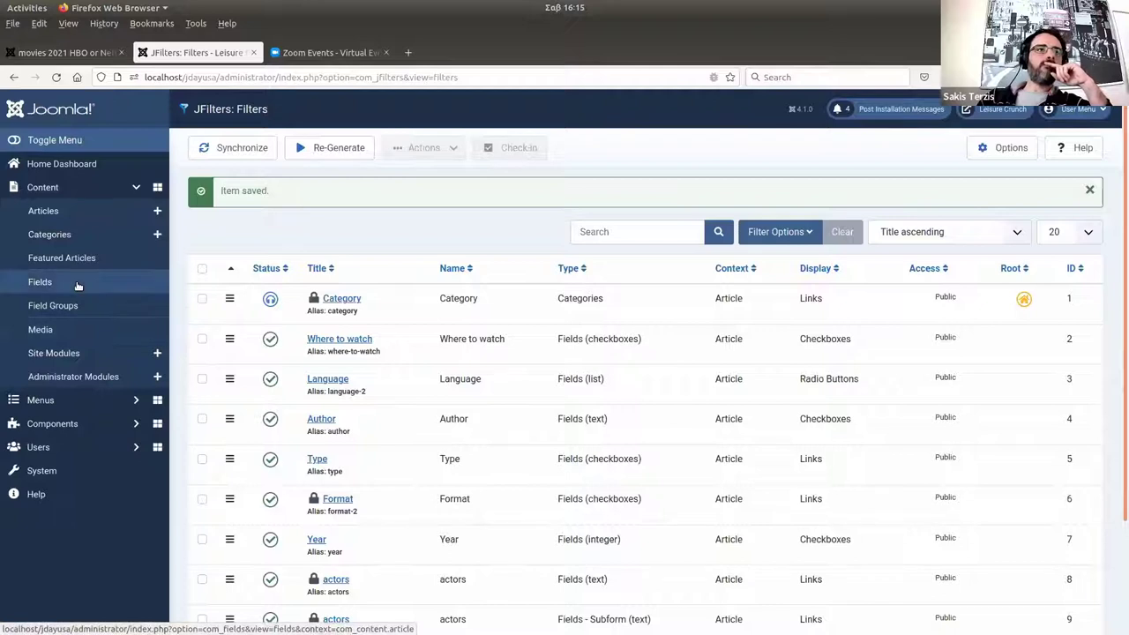
left_click(78, 286)
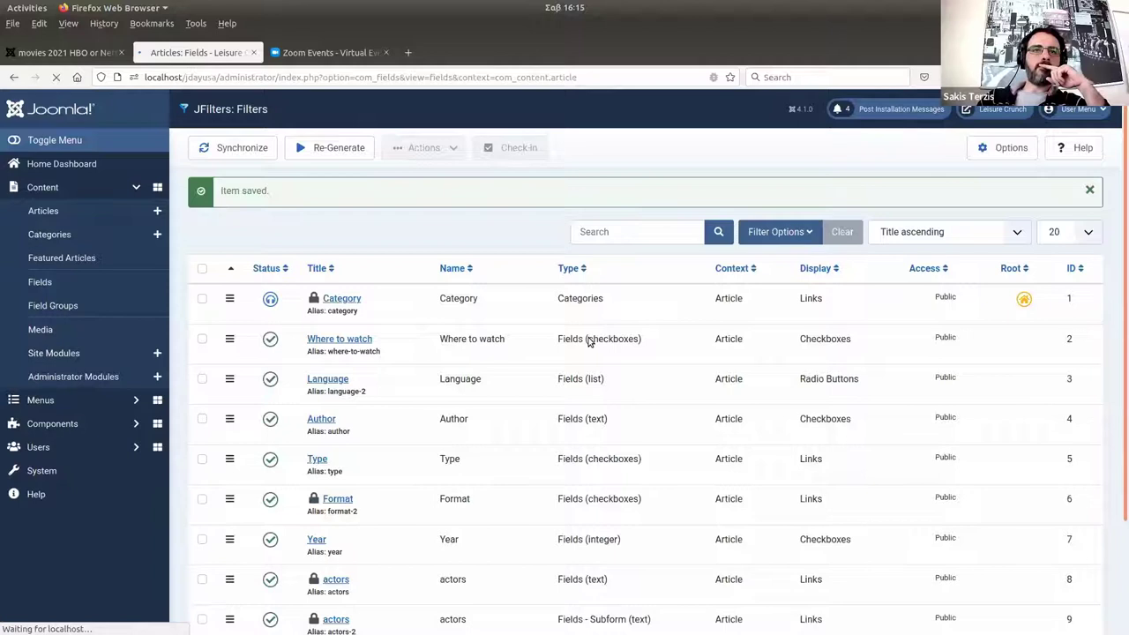
scroll(580, 309, "down", 2)
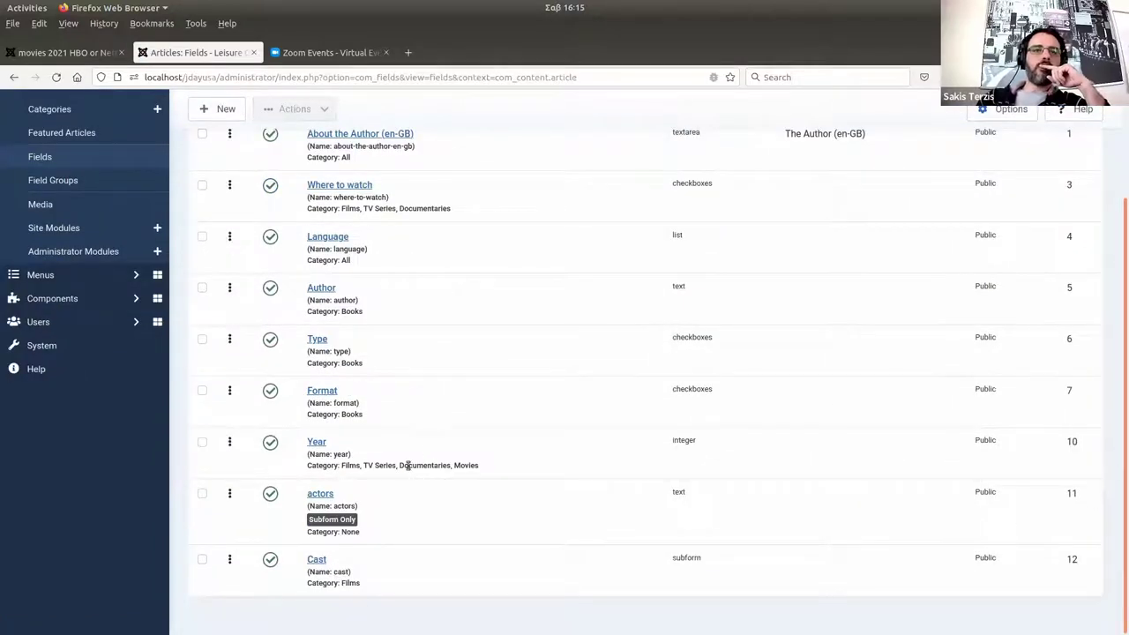
scroll(1121, 494, "up", 1)
scroll(346, 491, "down", 1)
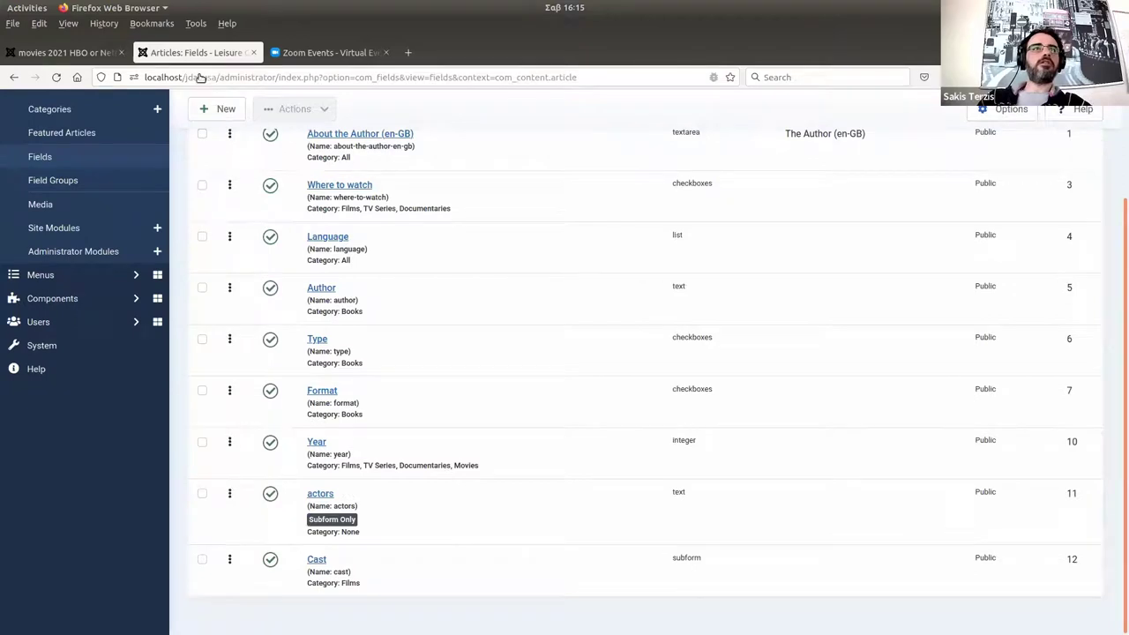
Create a text field titled Director that is only used in subforms, then save and close it.
left_click(206, 107)
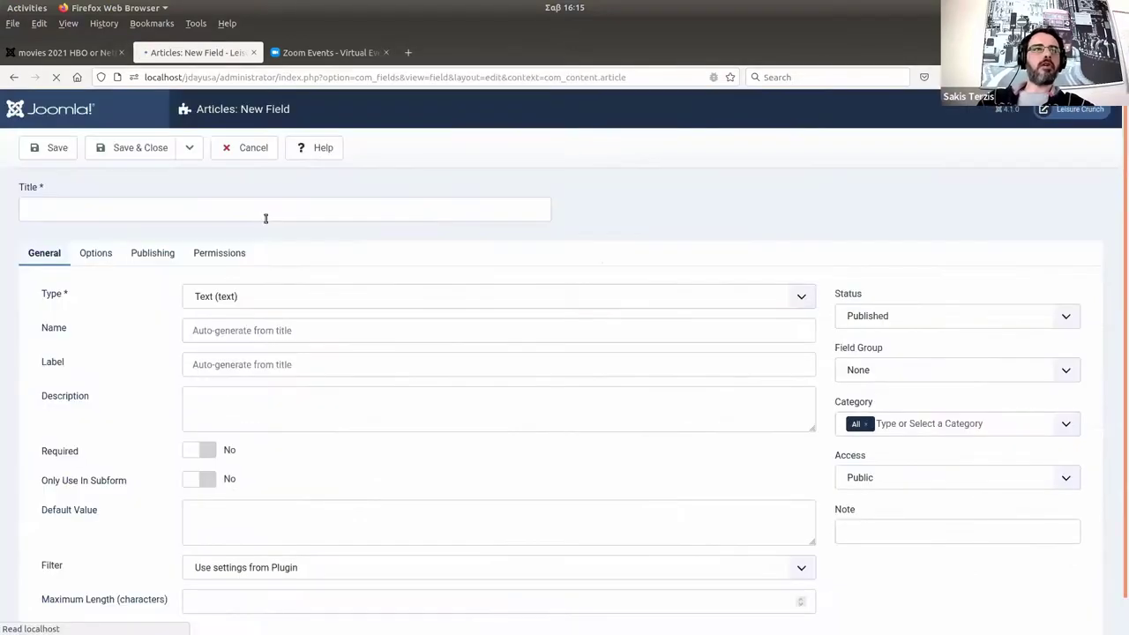
left_click(265, 217)
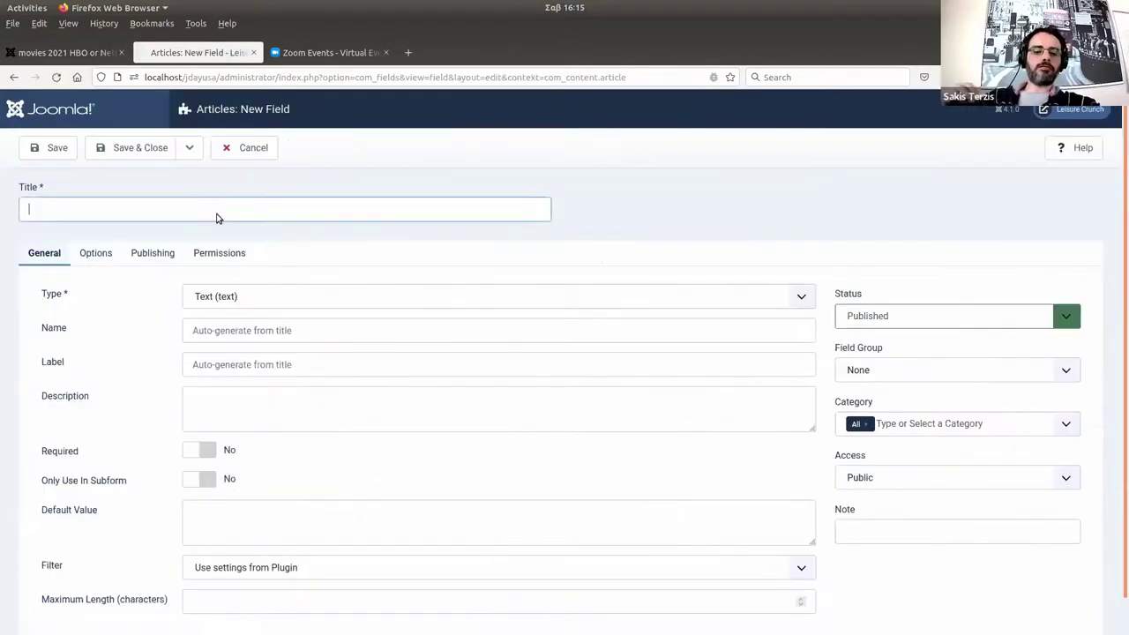
type("Director")
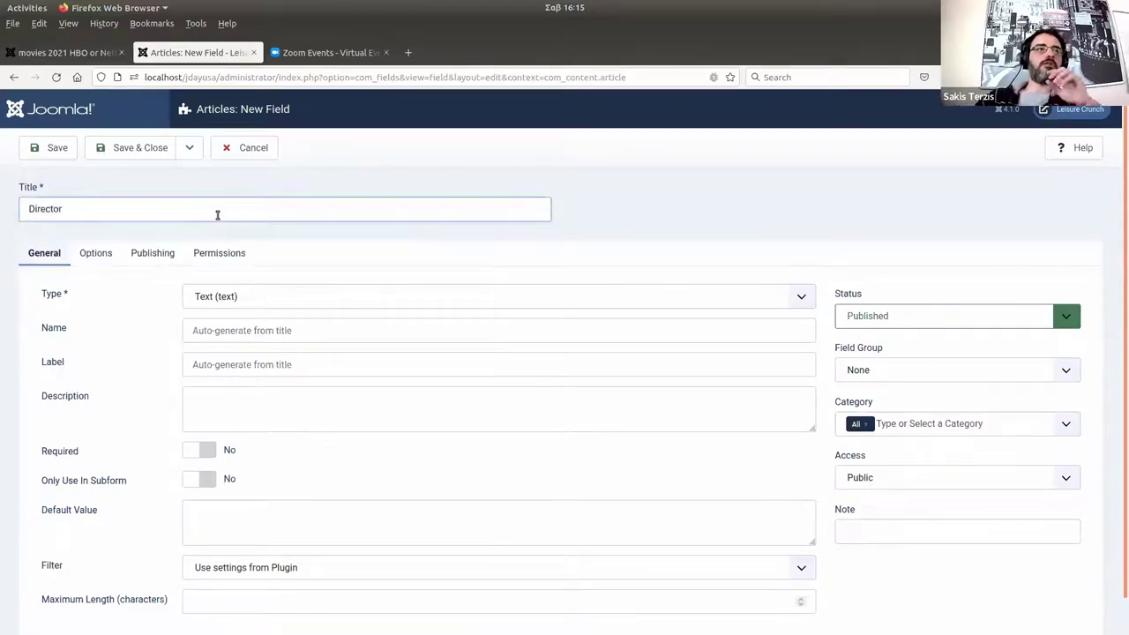
left_click(207, 479)
scroll(491, 265, "down", 1)
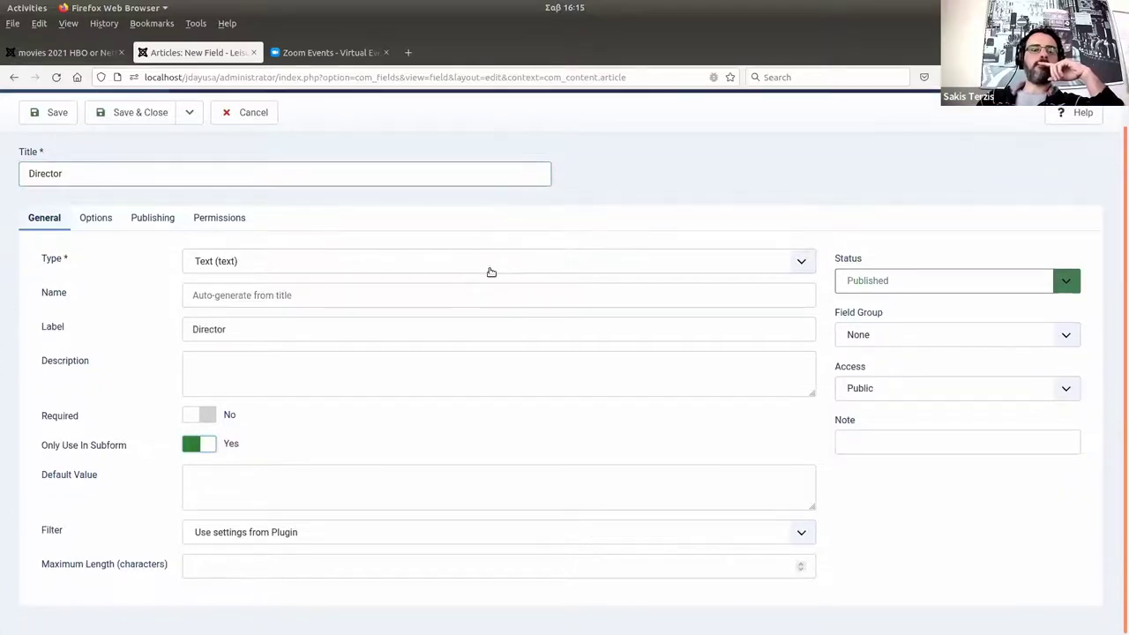
scroll(491, 271, "up", 1)
left_click(146, 148)
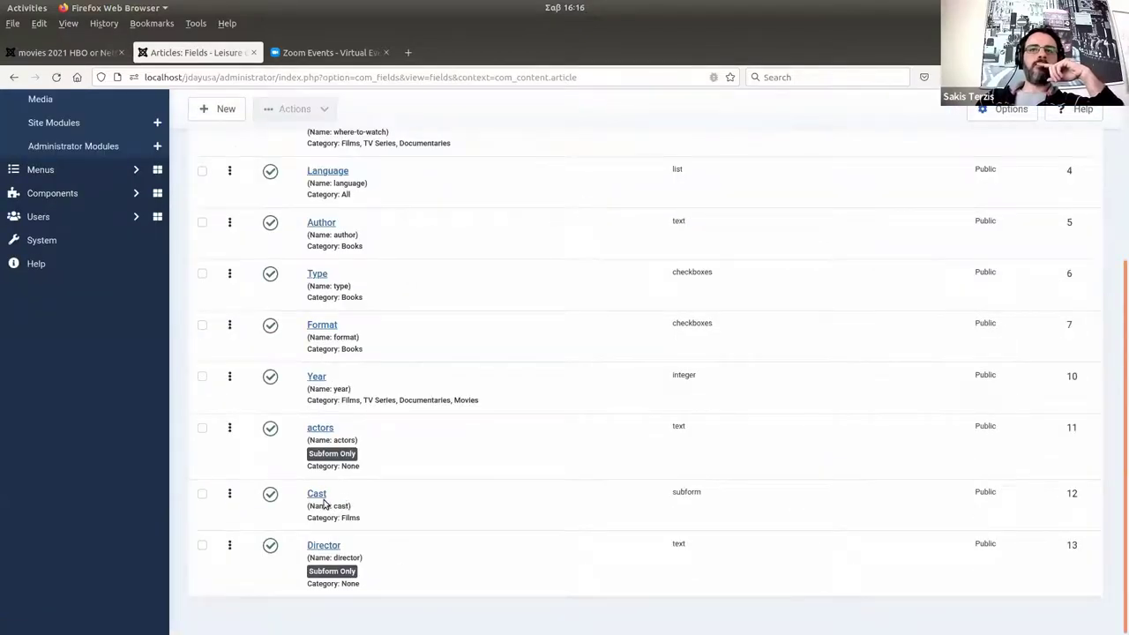
Add the Director (text) field as a second row in the Cast subform field, then save and close it.
left_click(320, 496)
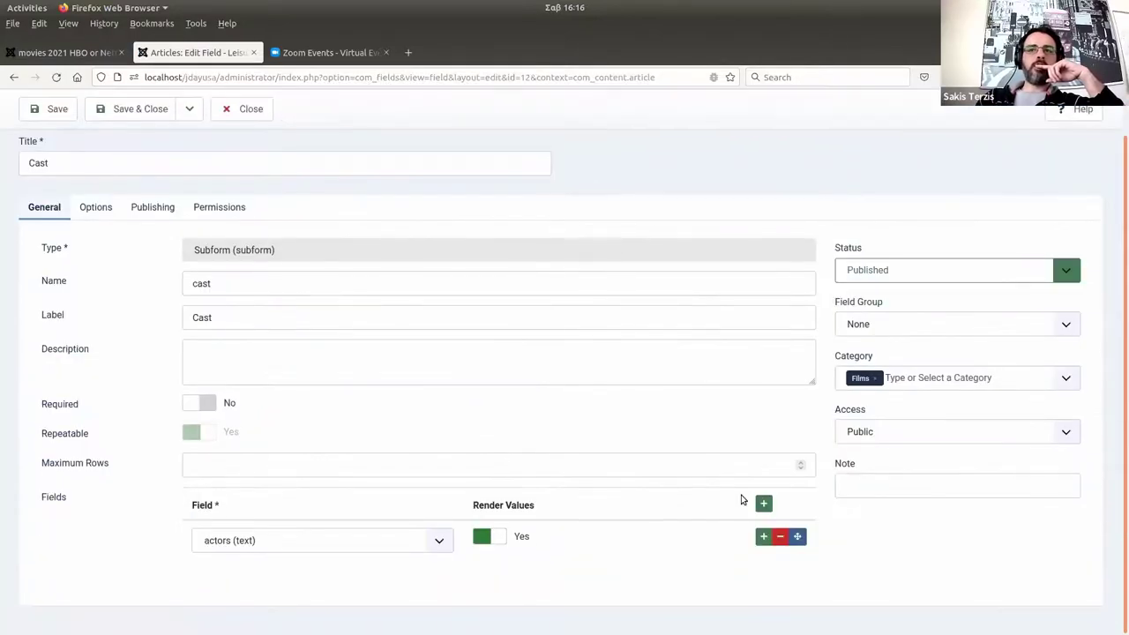
left_click(764, 536)
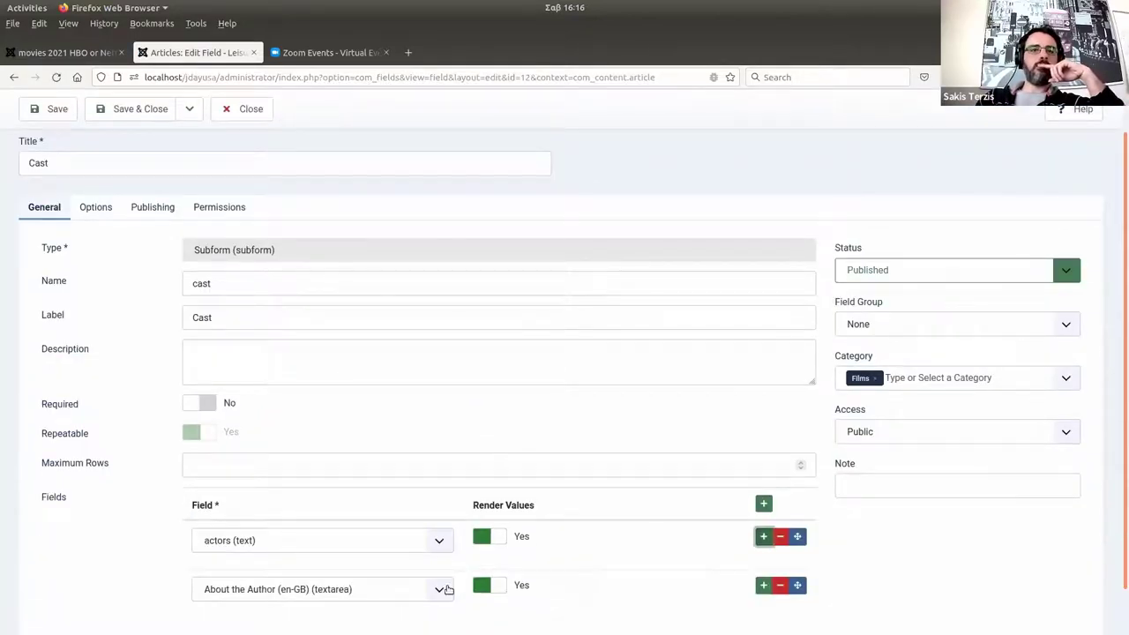
left_click(446, 589)
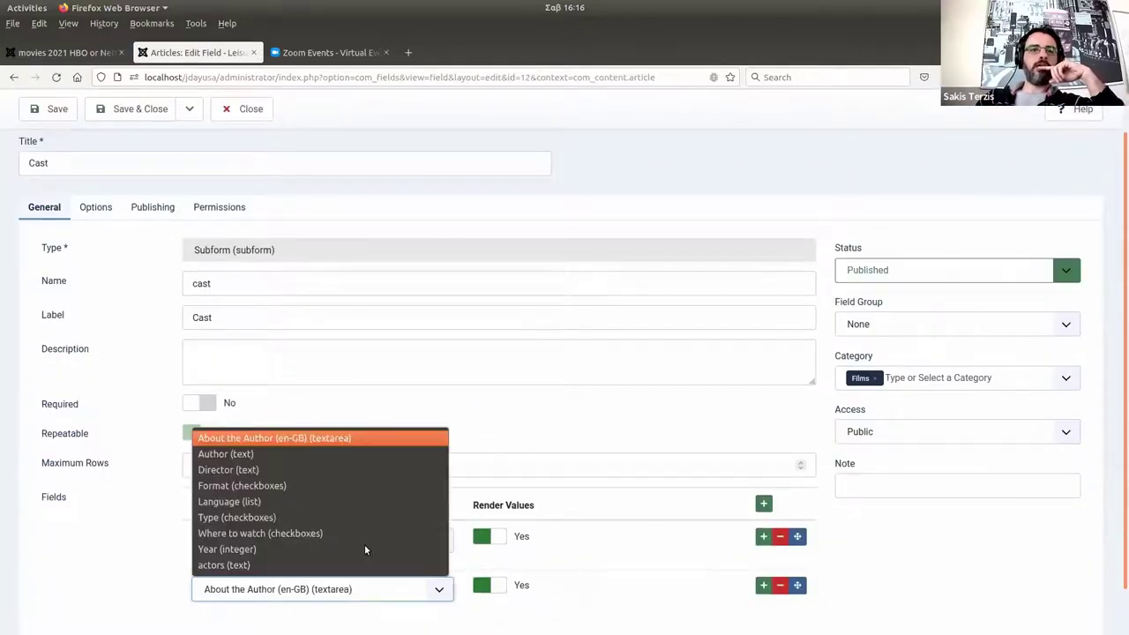
left_click(327, 479)
scroll(503, 466, "up", 1)
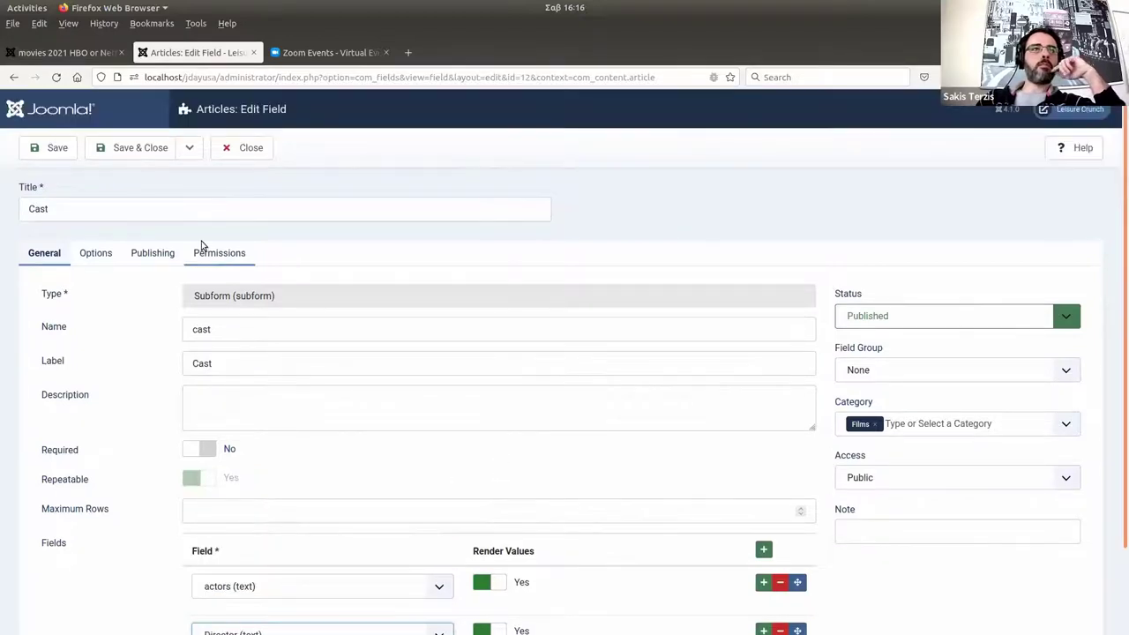
left_click(132, 149)
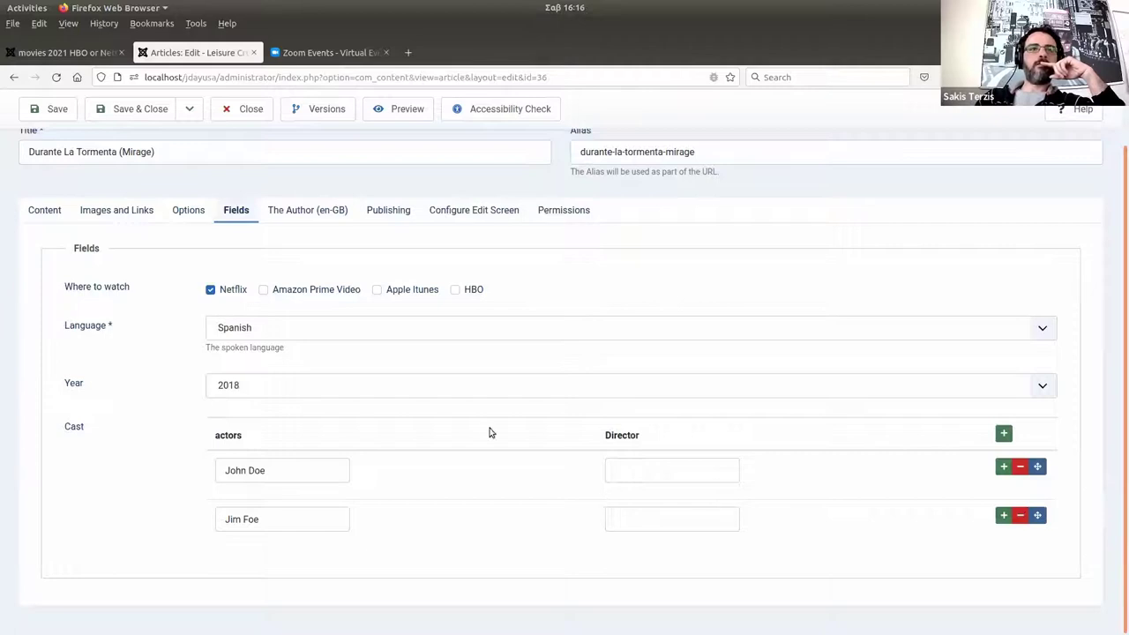
Enter the director's name in the first Cast row of Durante La Tormenta (Mirage), remove the second row, and save and close the article.
left_click(697, 475)
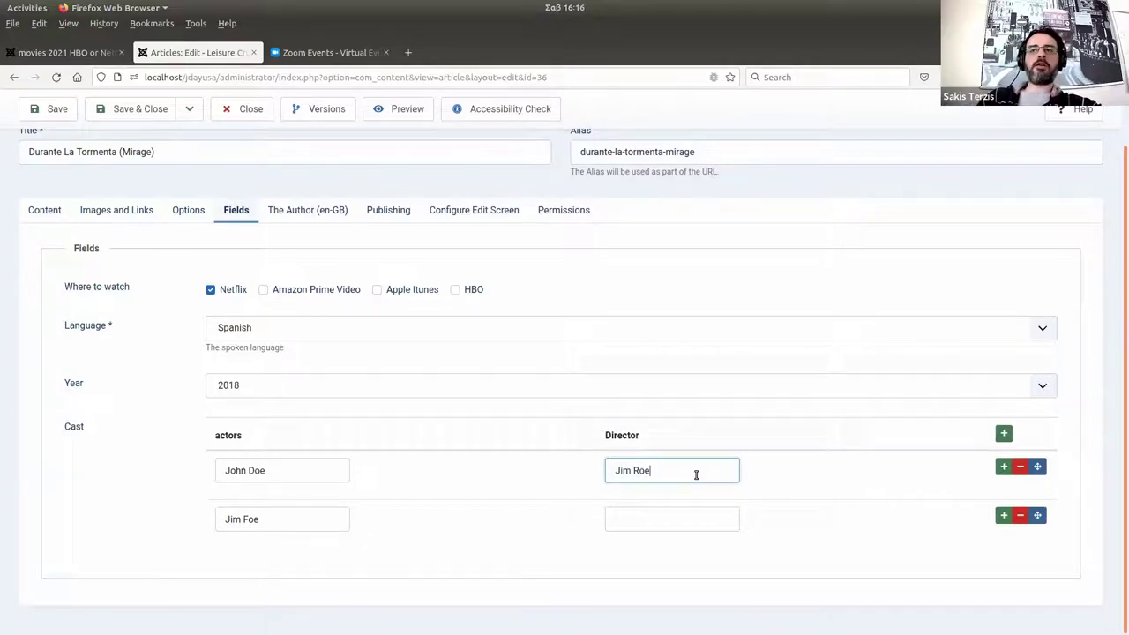
left_click(1020, 516)
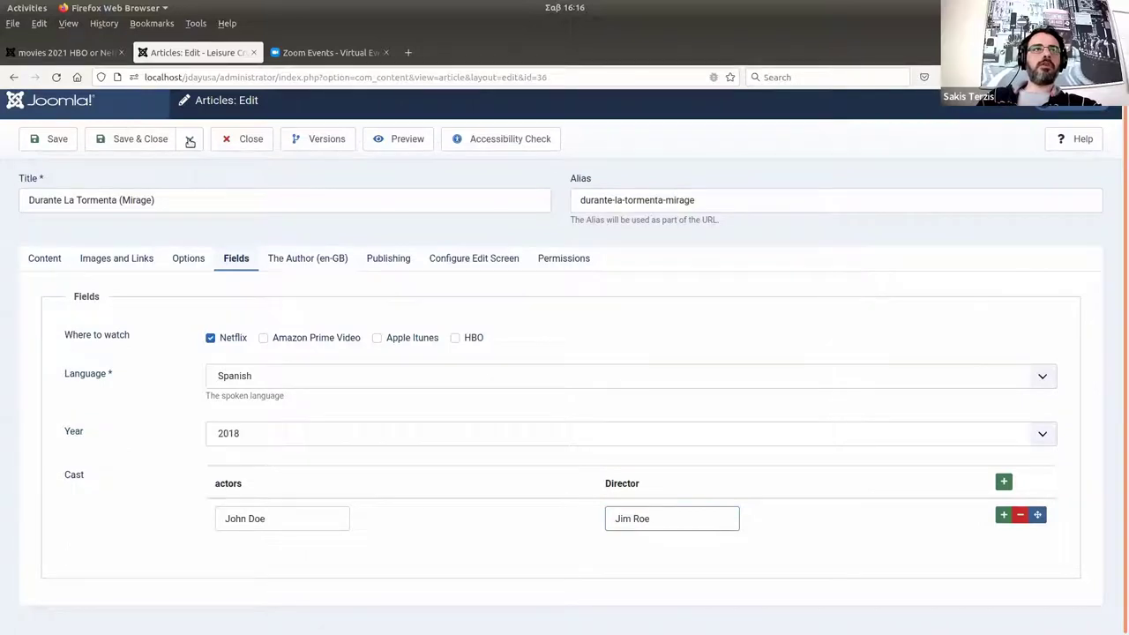
left_click(156, 139)
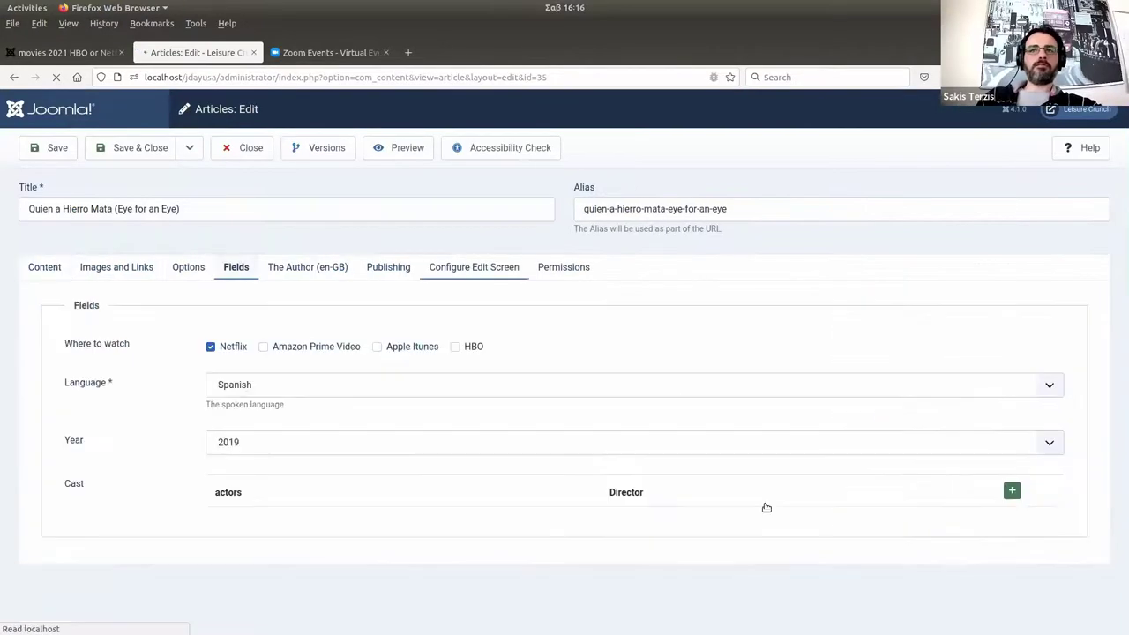
Add a Cast row with the actor's and director's names to Quien a Hierro Mata (Eye for an Eye) and save the article.
left_click(1011, 493)
left_click(317, 524)
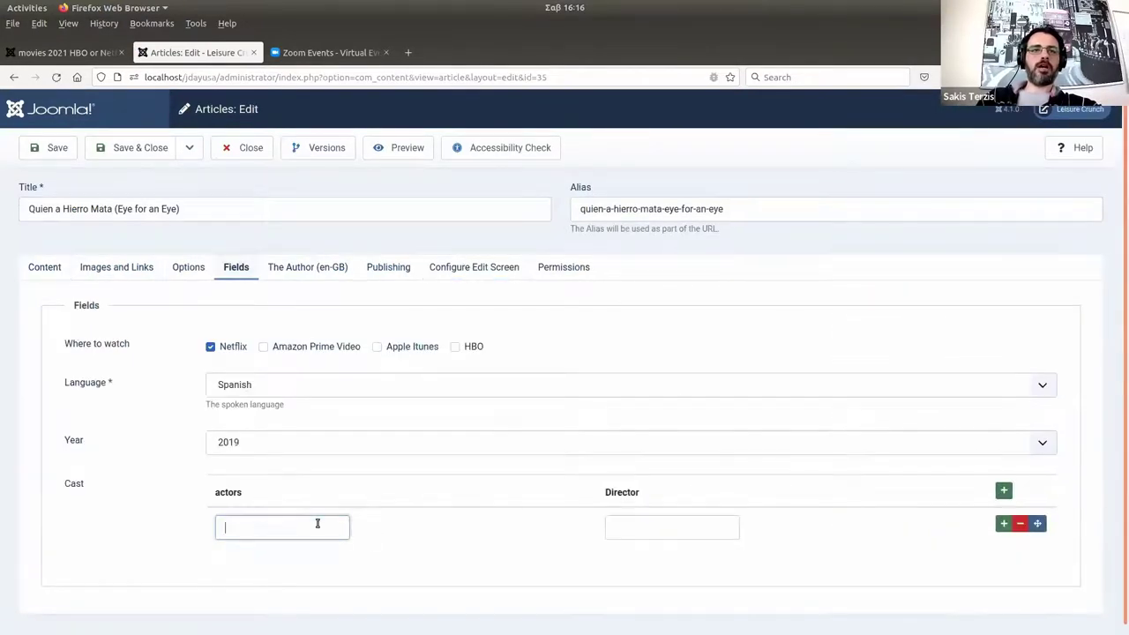
type("Jo")
key("Down")
key("Return")
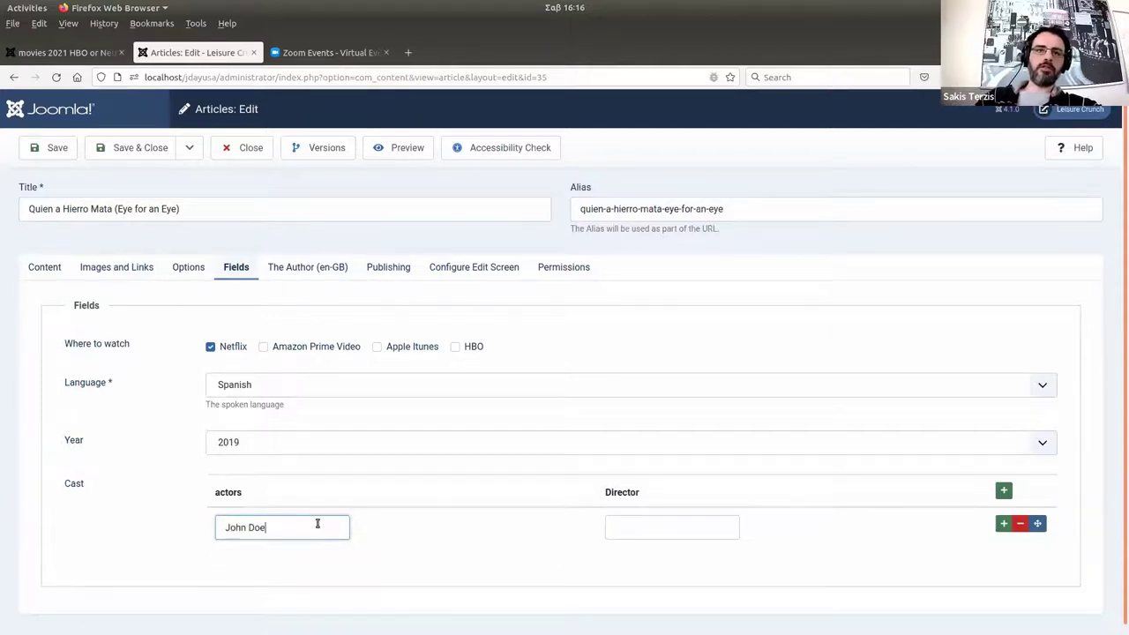
left_click(644, 526)
type("Jim Foe")
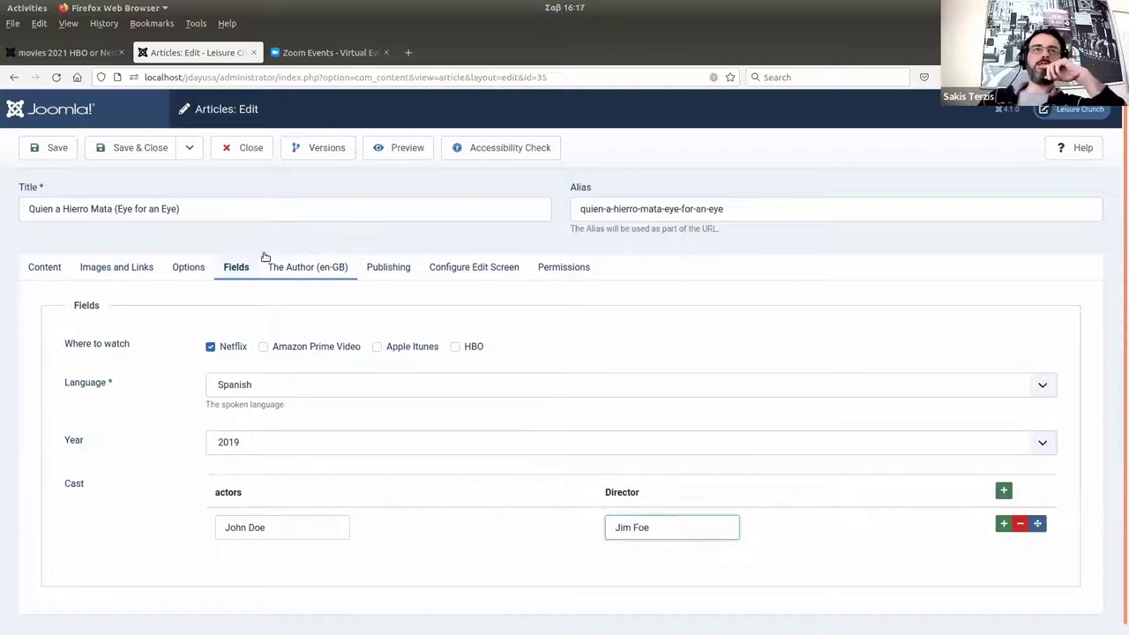
left_click(70, 154)
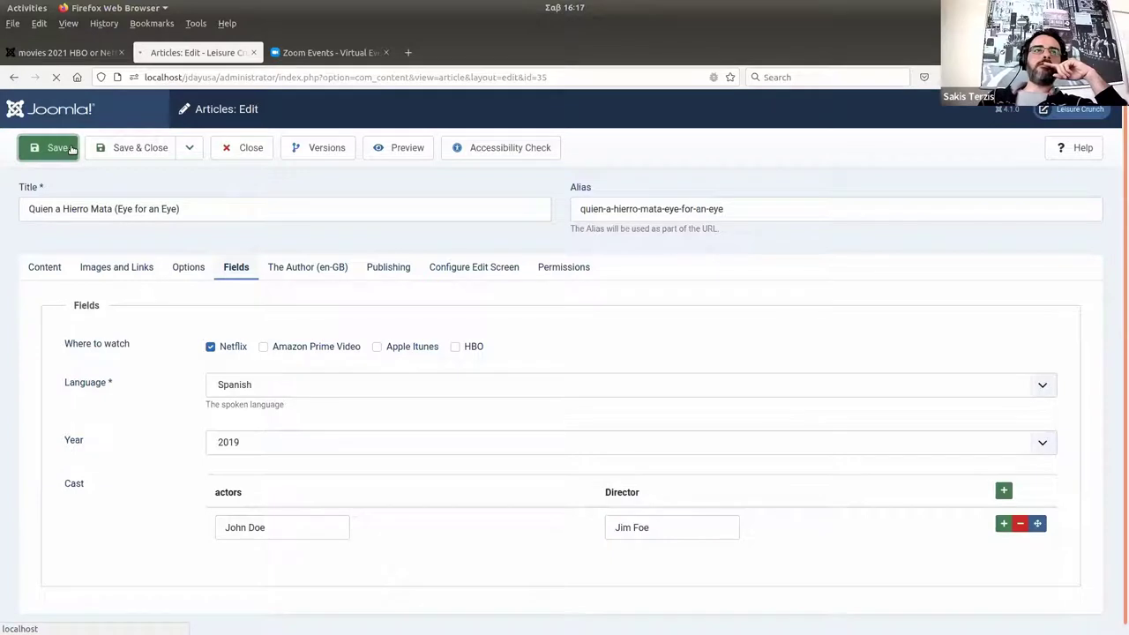
Close the article and synchronize the filters in the JFilters component.
left_click(245, 151)
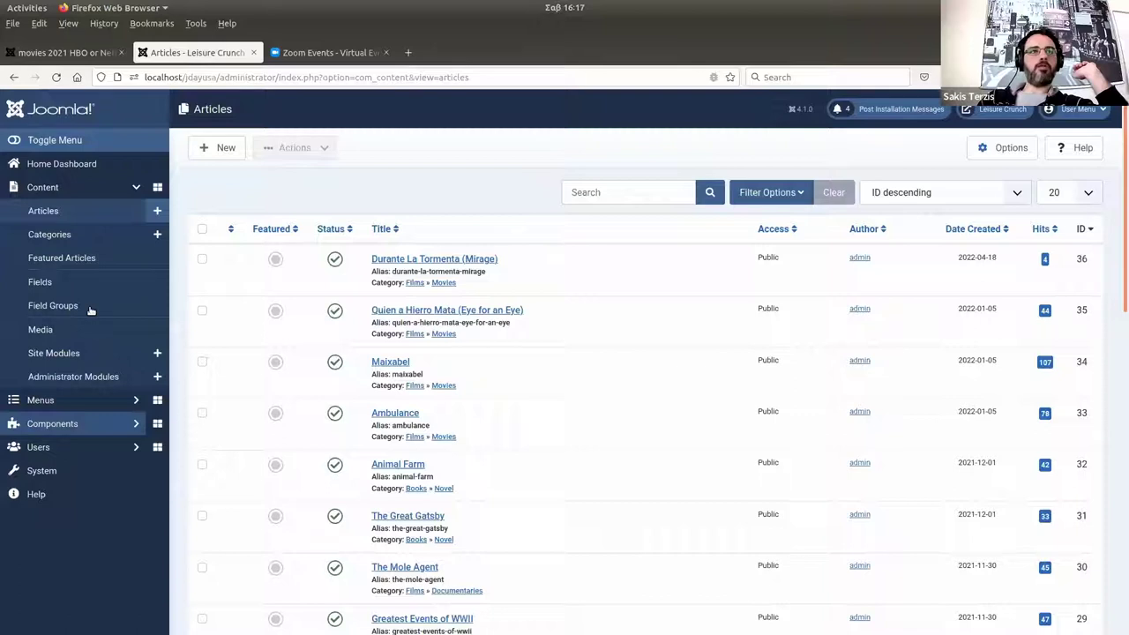
left_click(53, 424)
left_click(42, 305)
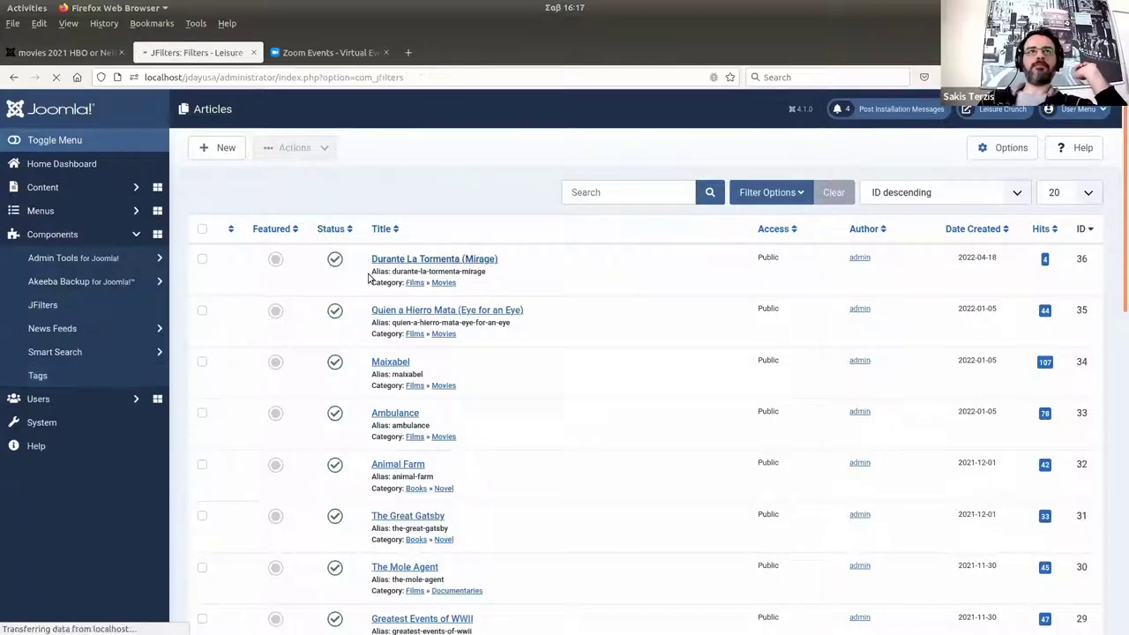
left_click(230, 148)
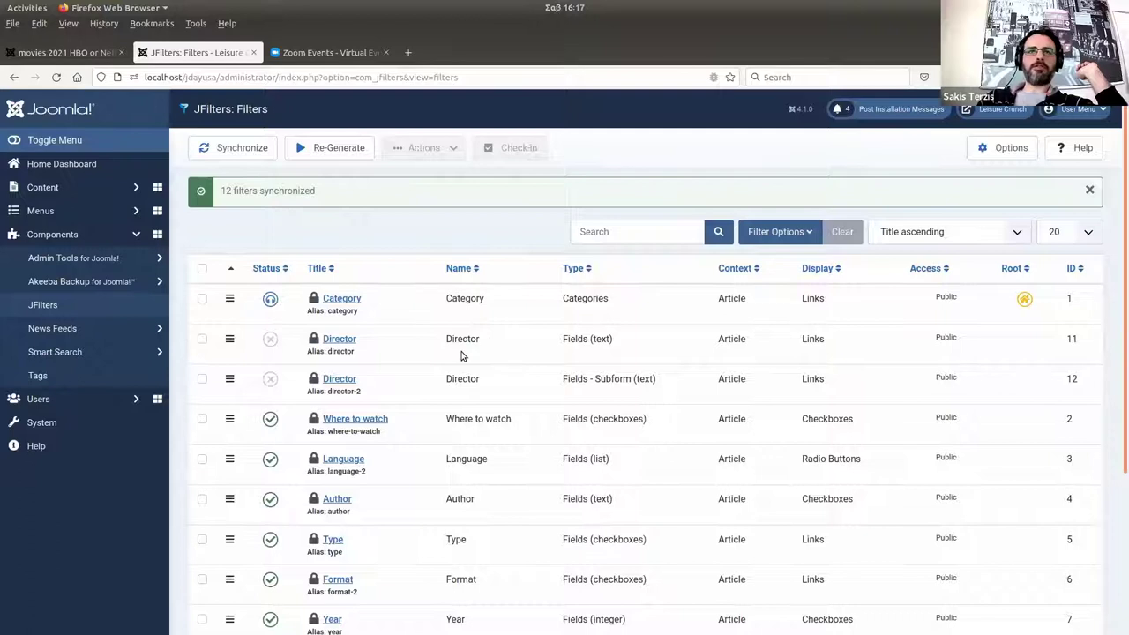
Set the Director subform (text) filter's display to Checkboxes and its status to Published, and save it.
left_click_drag(467, 339, 394, 341)
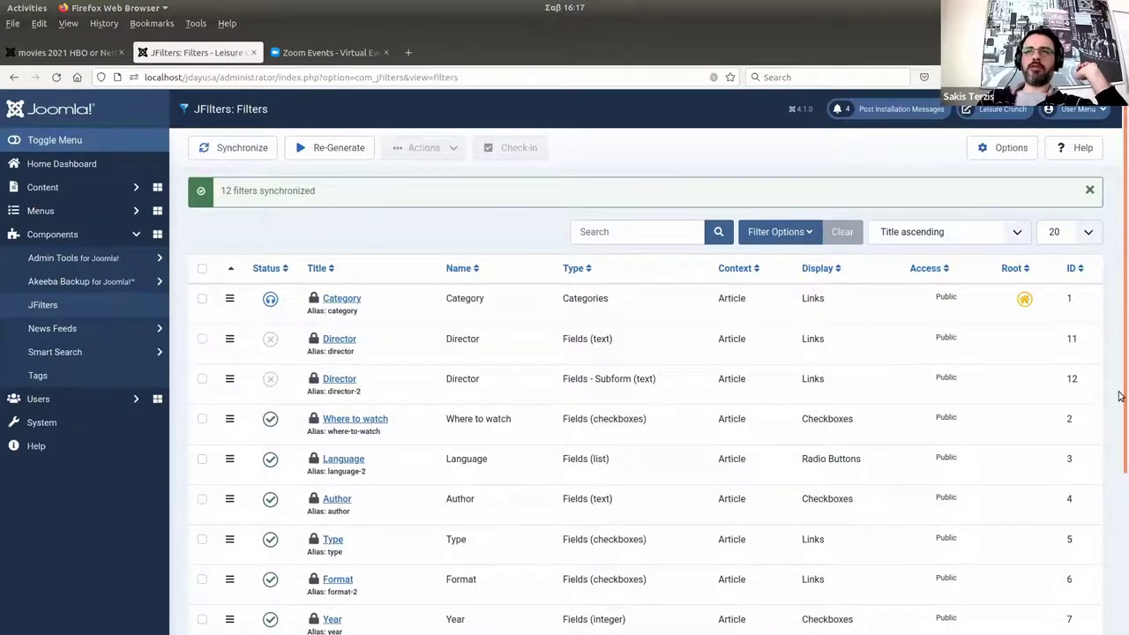
scroll(658, 305, "down", 1)
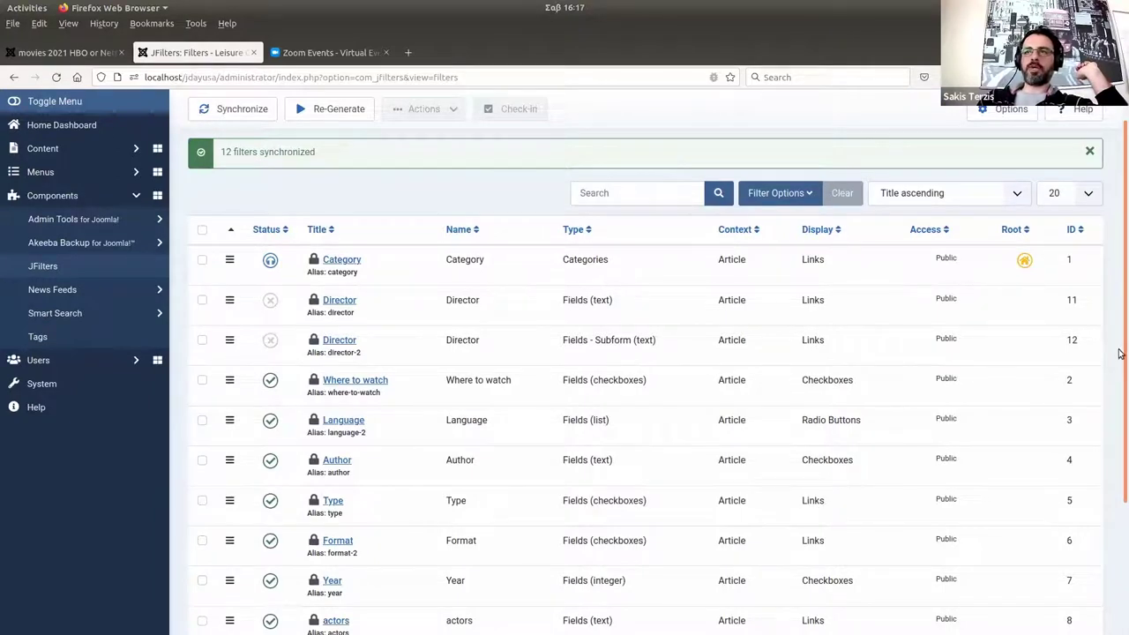
scroll(1119, 353, "down", 1)
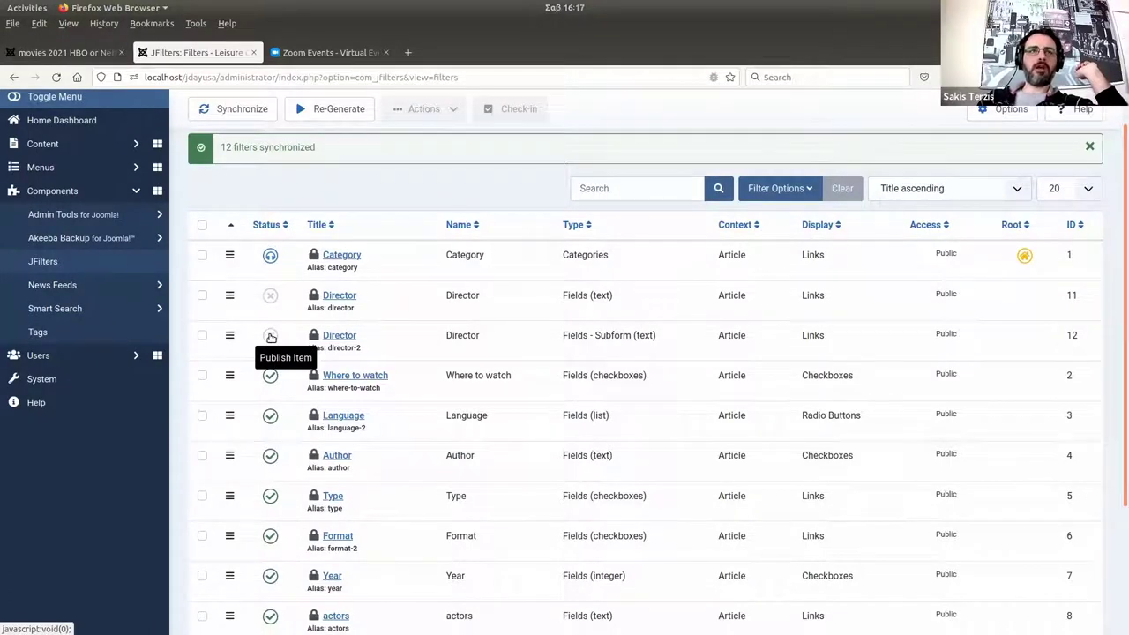
left_click(329, 336)
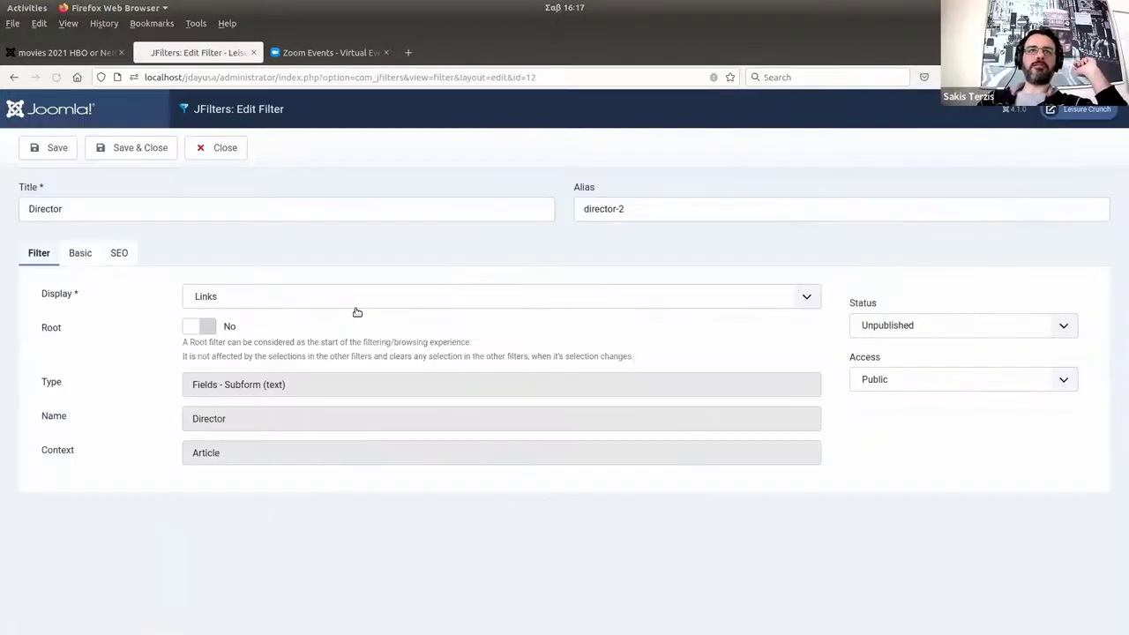
left_click(356, 305)
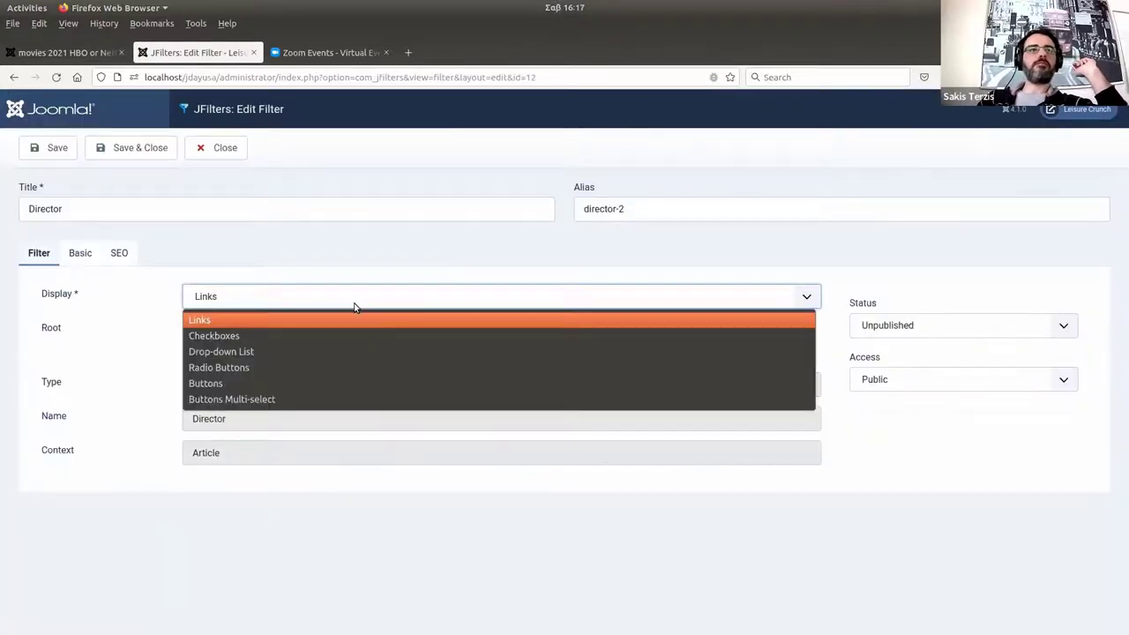
left_click(335, 336)
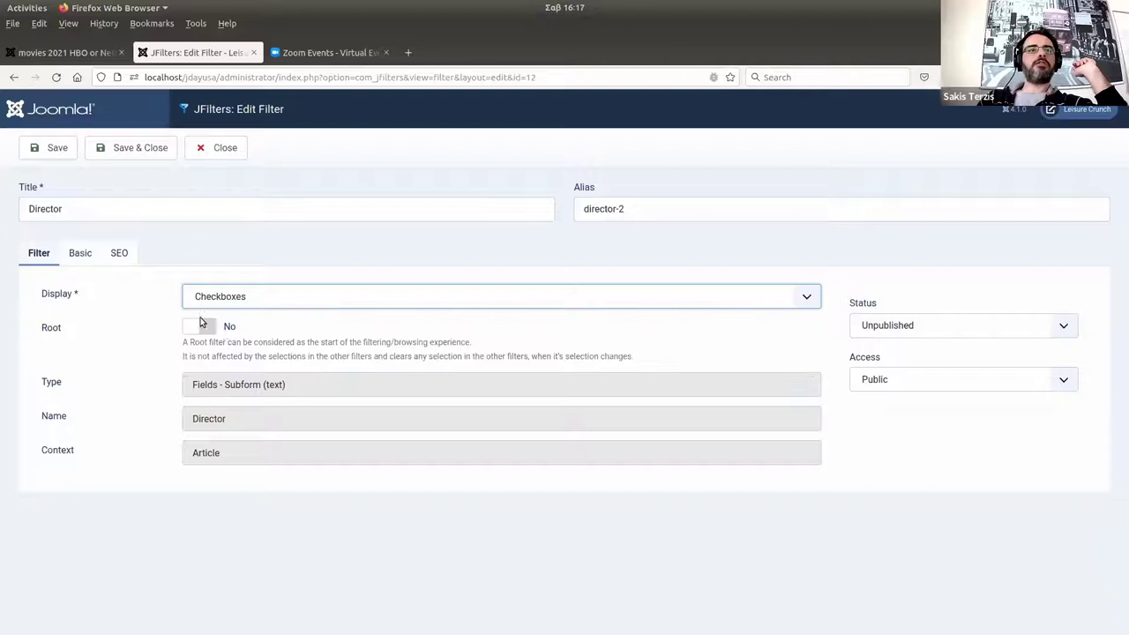
left_click(947, 325)
left_click(914, 347)
left_click(52, 150)
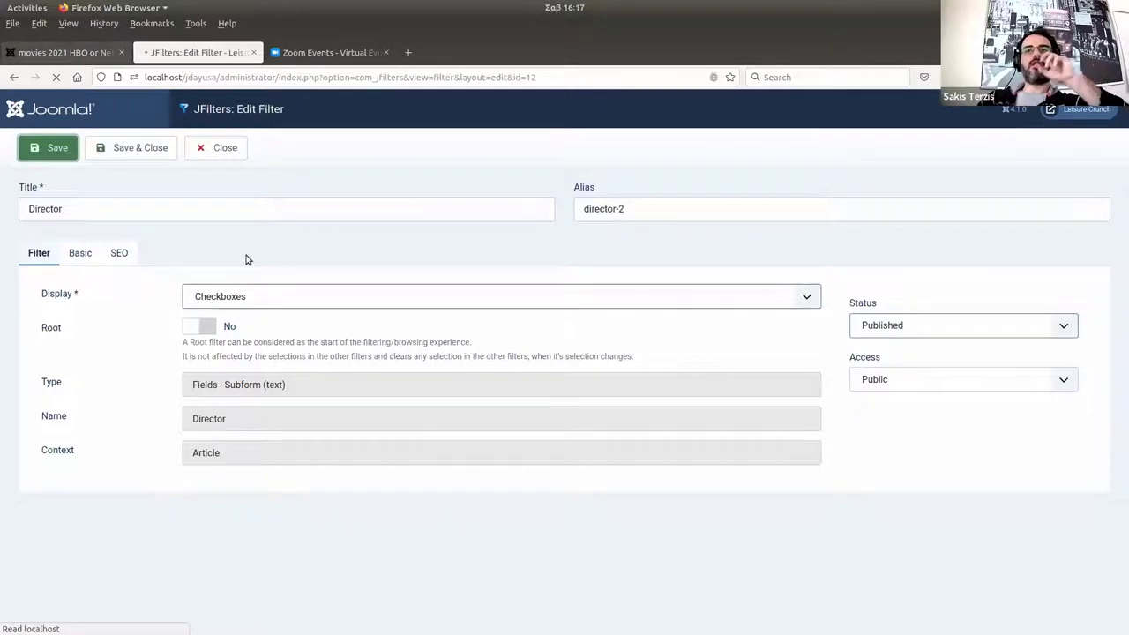
Refresh the site, go to the Movies page under Films, and filter the movies by both directors.
key("ctrl+Page_Up")
key("F5")
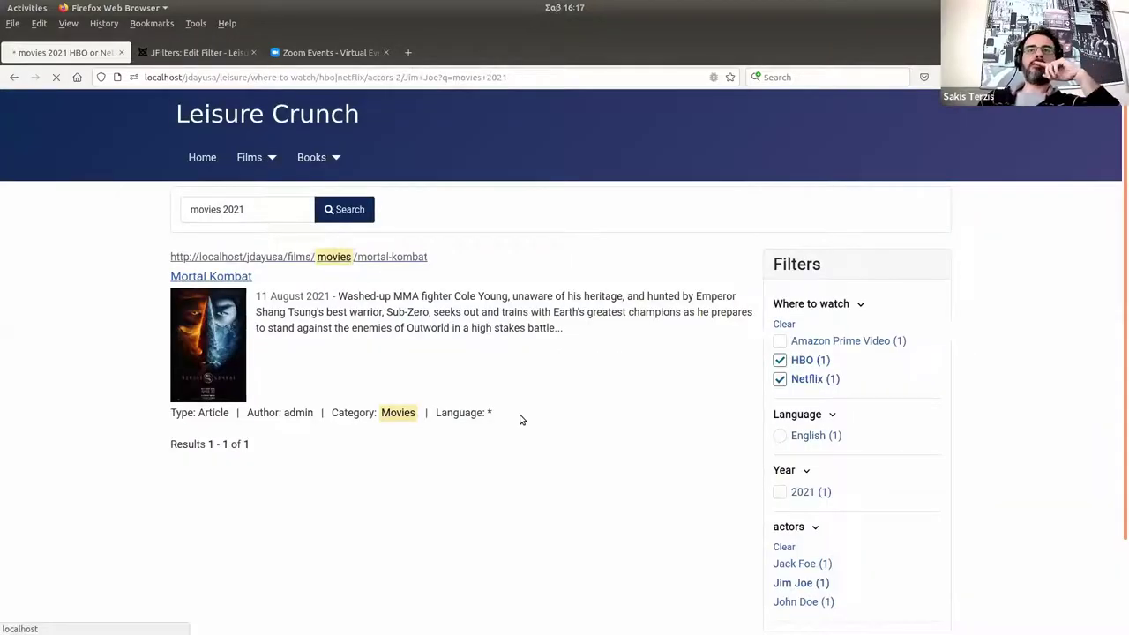
left_click(274, 157)
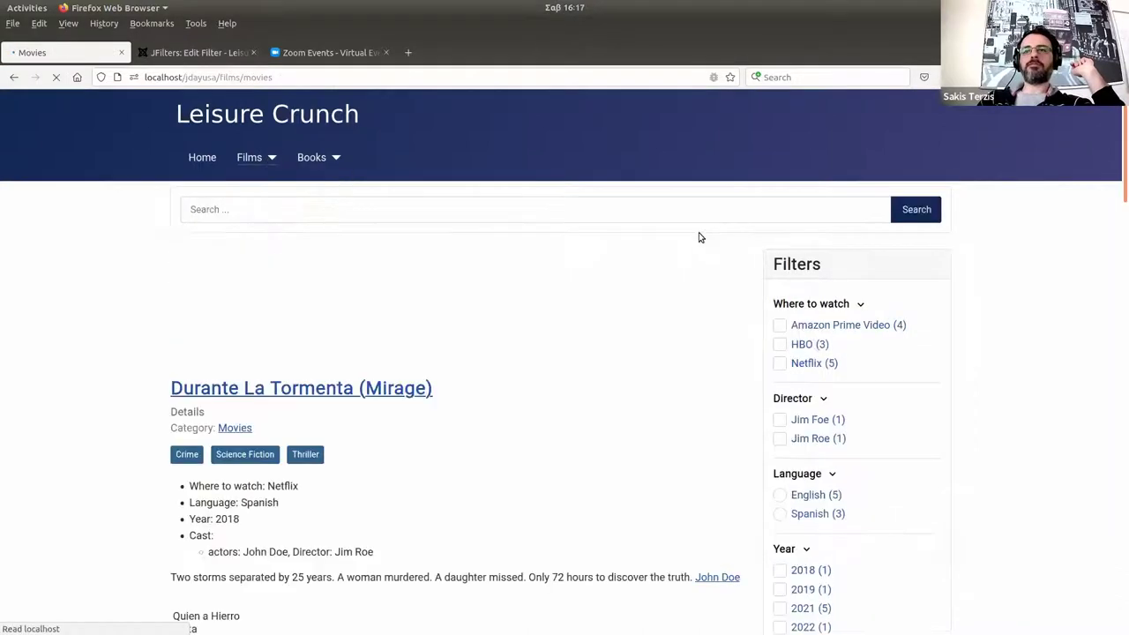
scroll(990, 393, "down", 2)
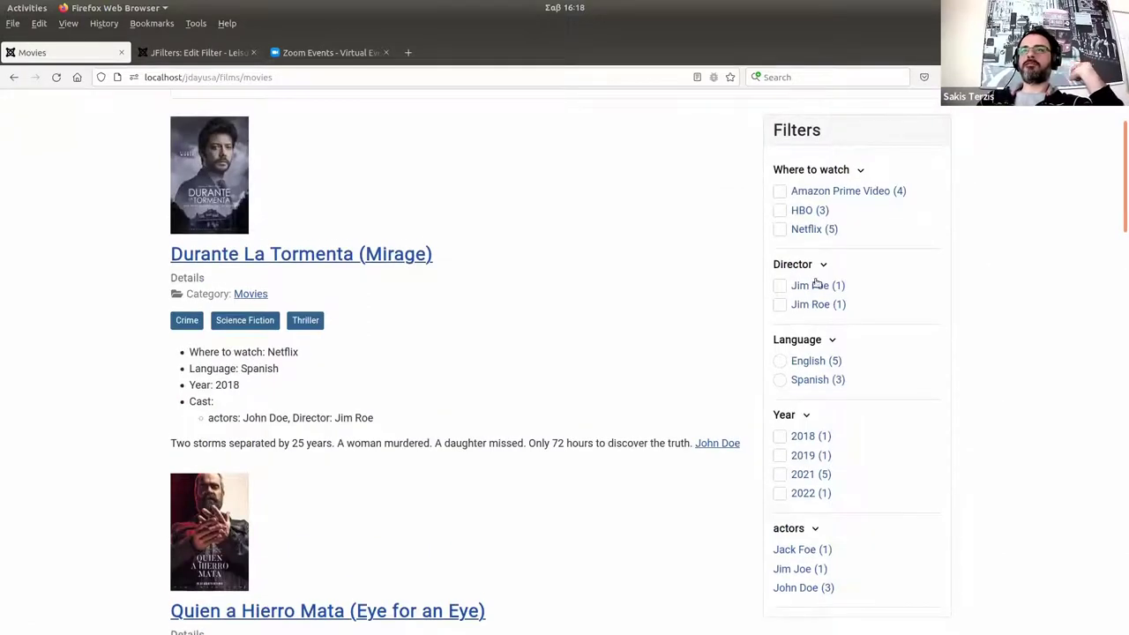
left_click(817, 285)
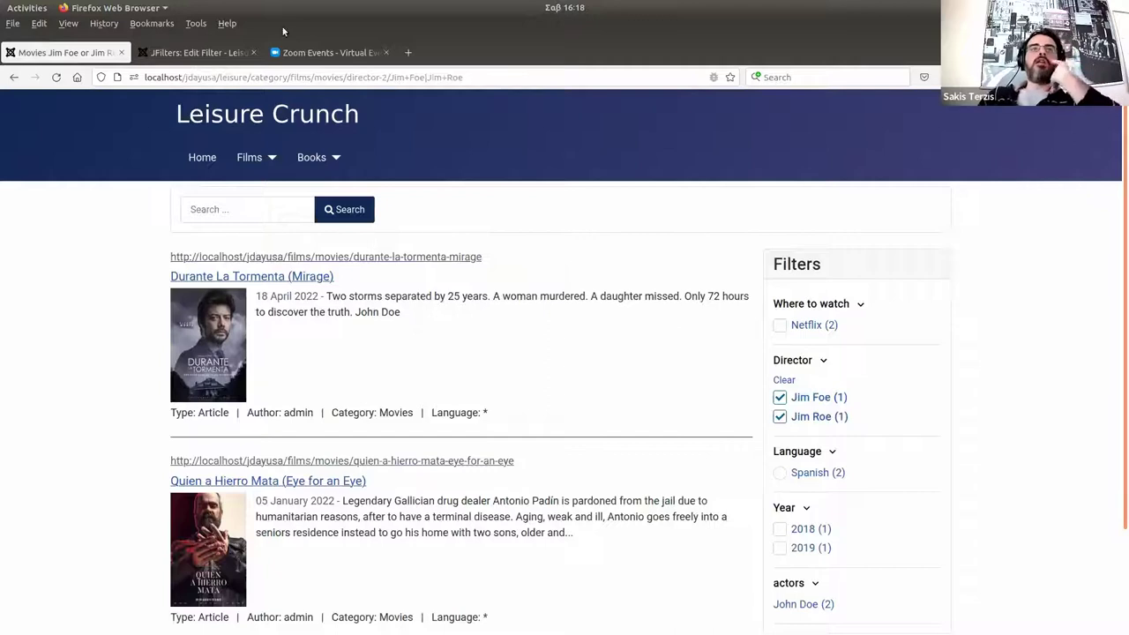
Enable Update using Ajax in the Filters site module, then save and close it.
left_click(190, 53)
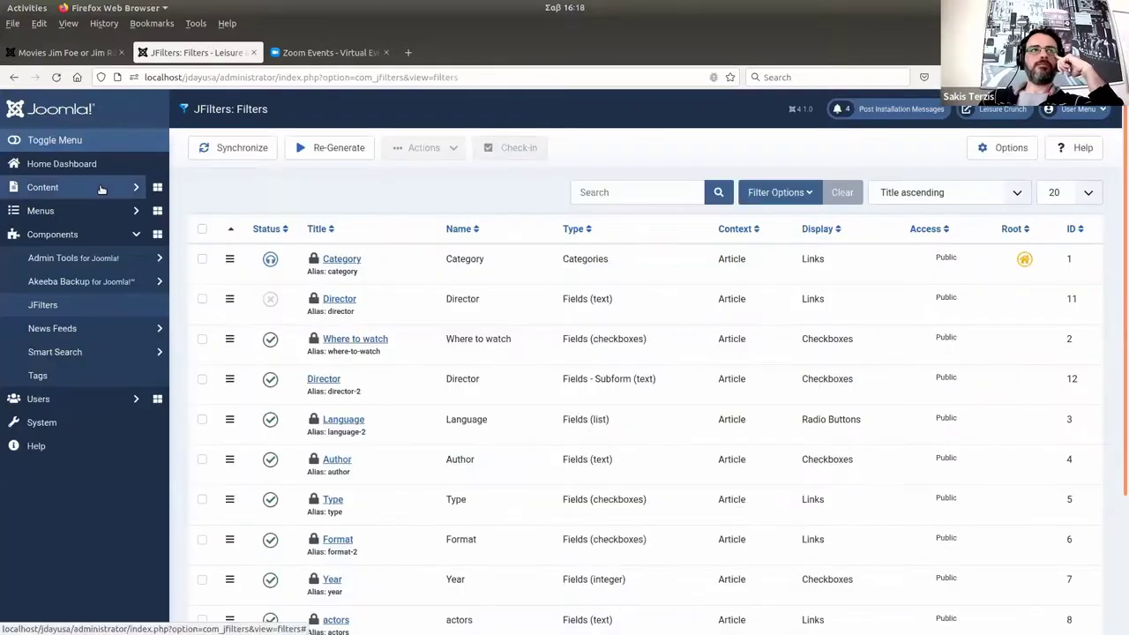
left_click(97, 188)
left_click(77, 353)
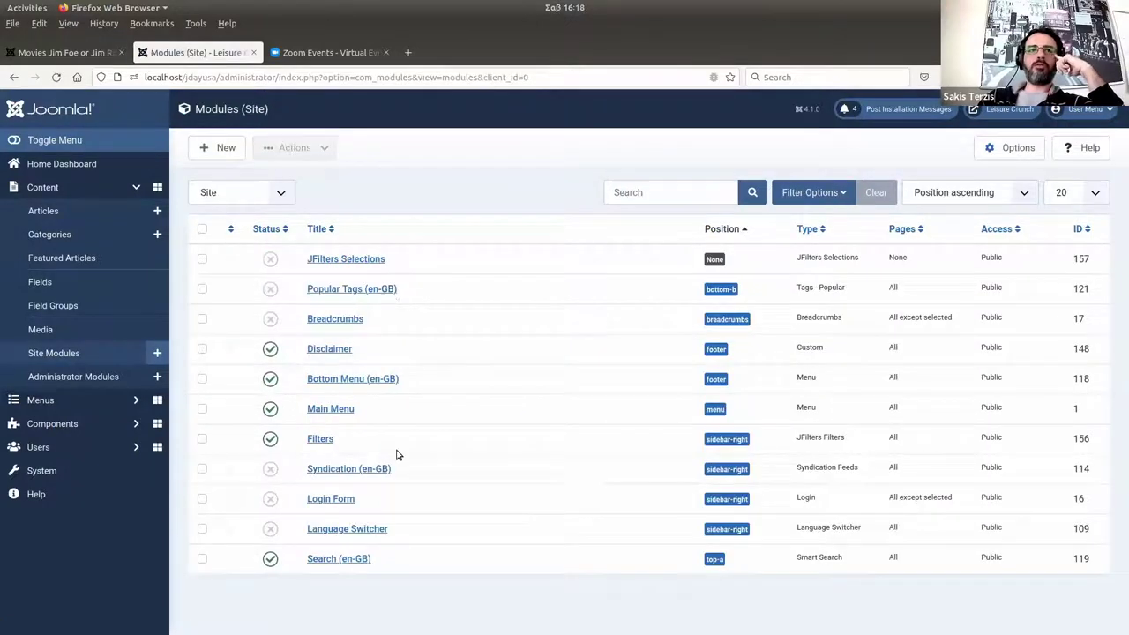
left_click(319, 440)
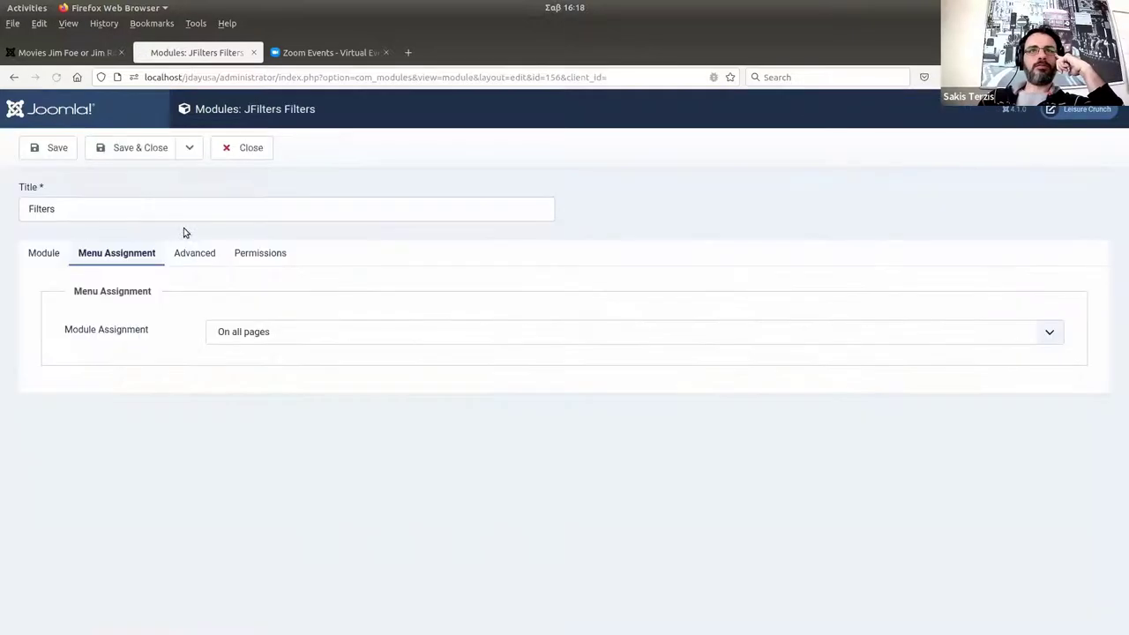
left_click(55, 255)
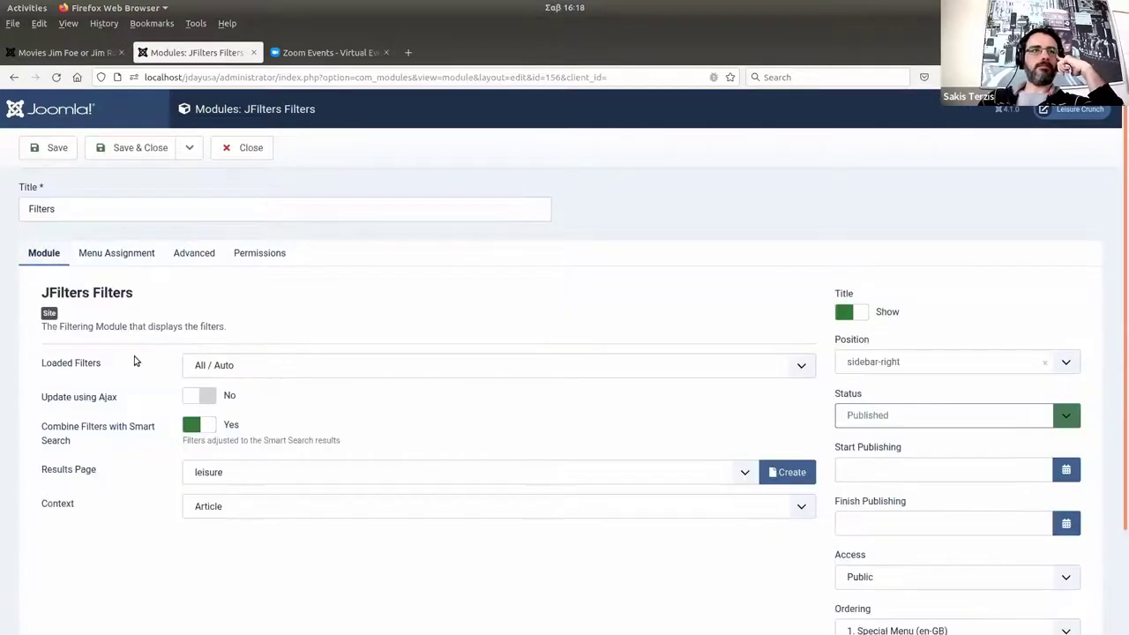
left_click(207, 400)
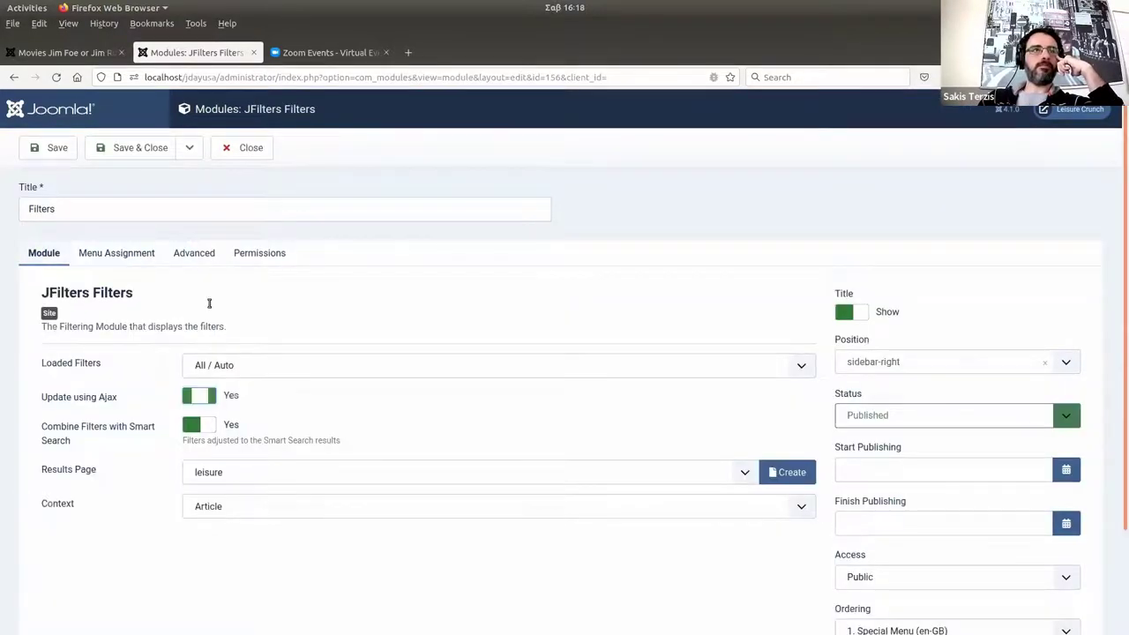
left_click(141, 149)
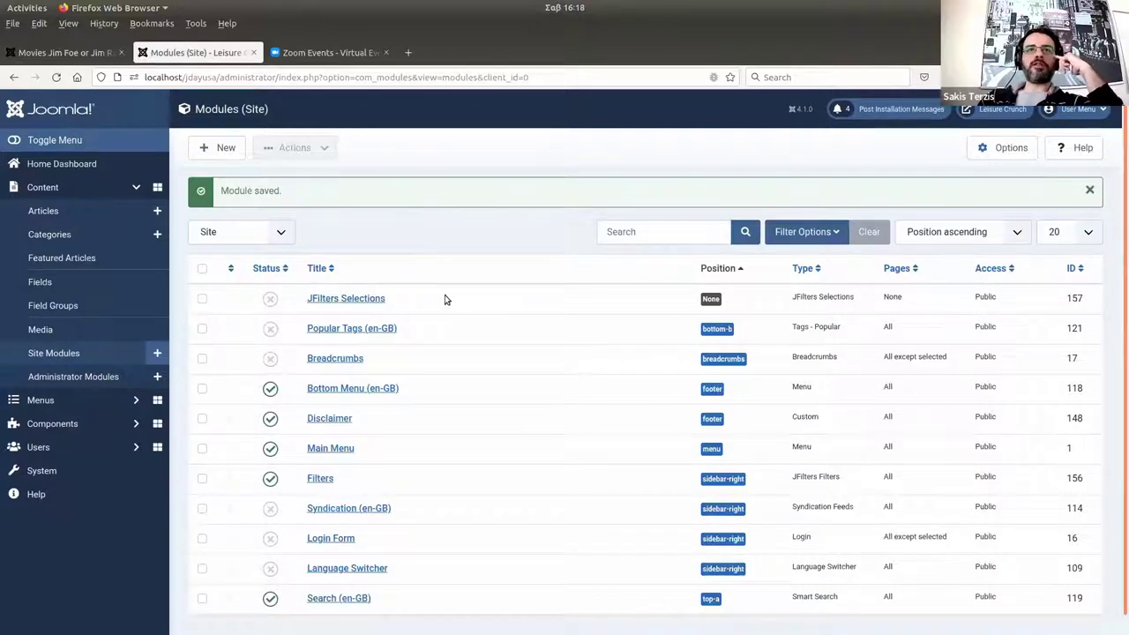
Set the JFilters Selections module's status to Published and its position to Breadcrumbs [breadcrumbs].
left_click(358, 300)
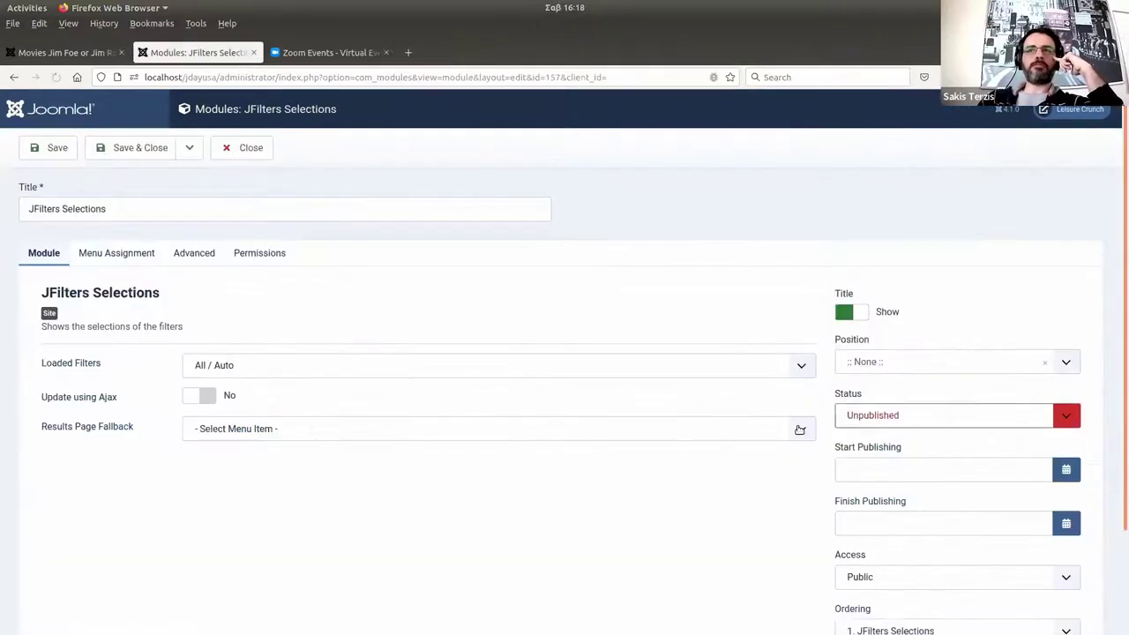
left_click(862, 422)
left_click(864, 440)
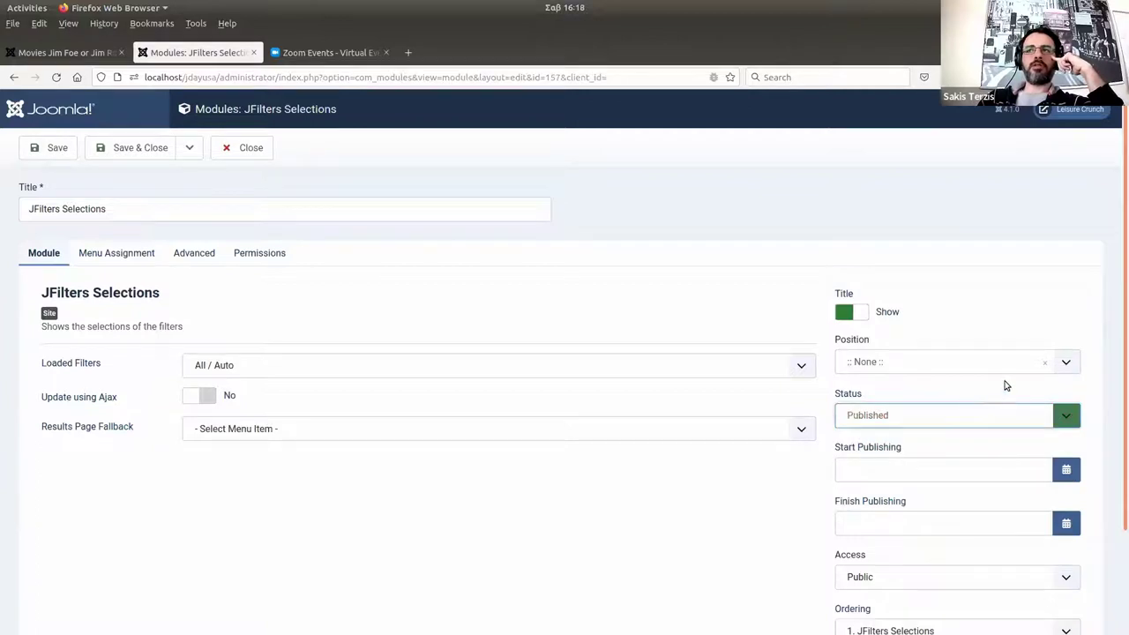
left_click(1064, 367)
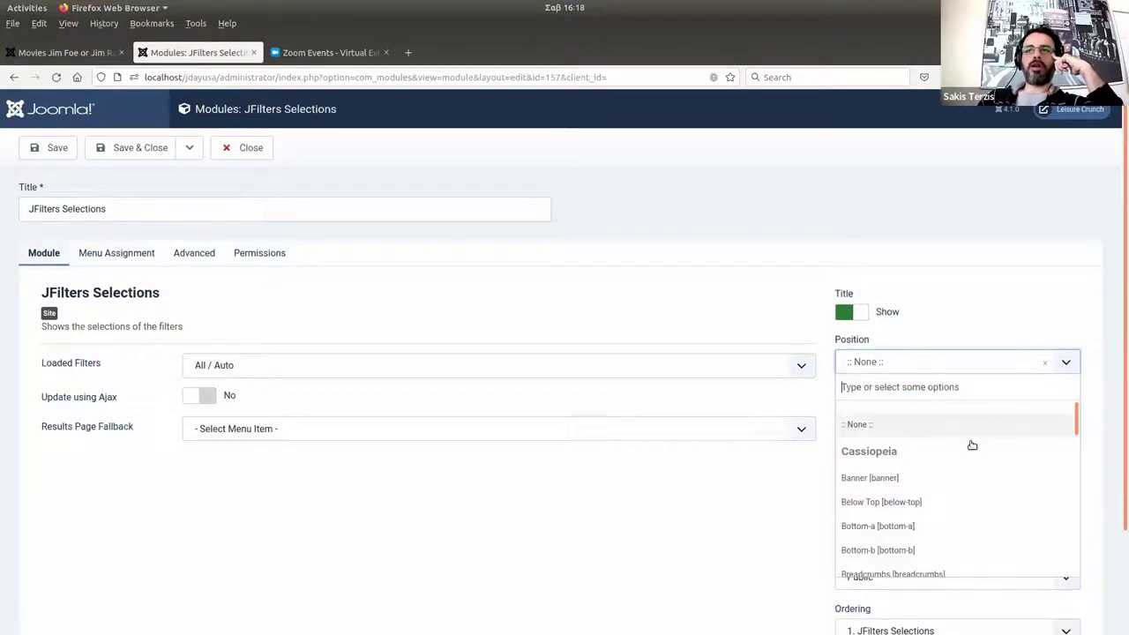
type("brea")
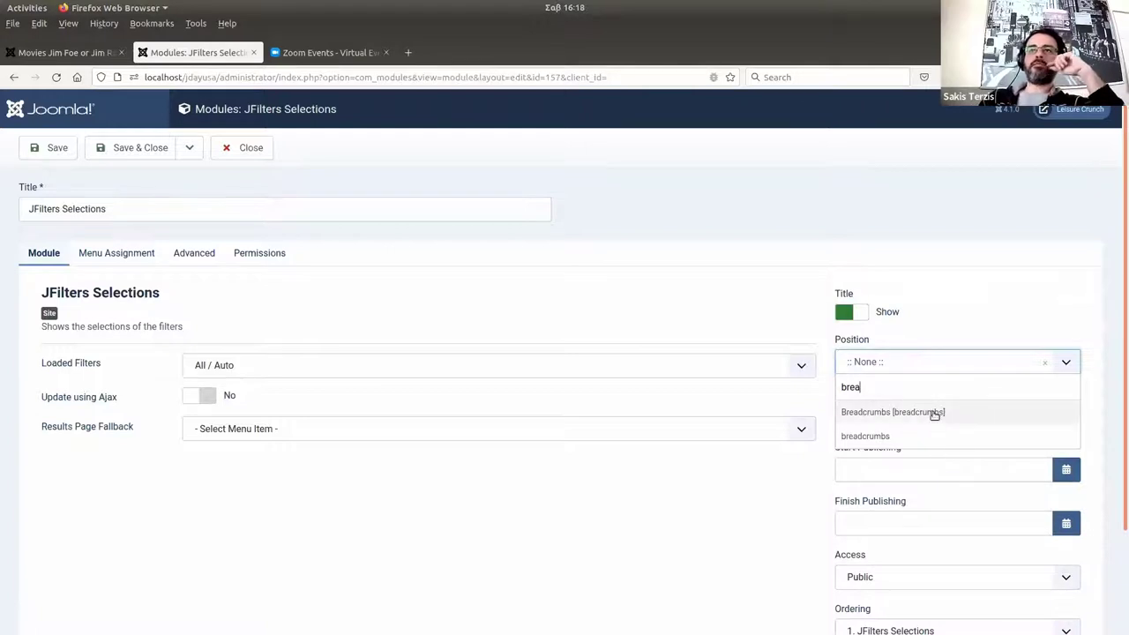
left_click(936, 414)
Set the module's results page fallback to leisure, enable Update using Ajax, and save and close it.
left_click(338, 429)
left_click(310, 469)
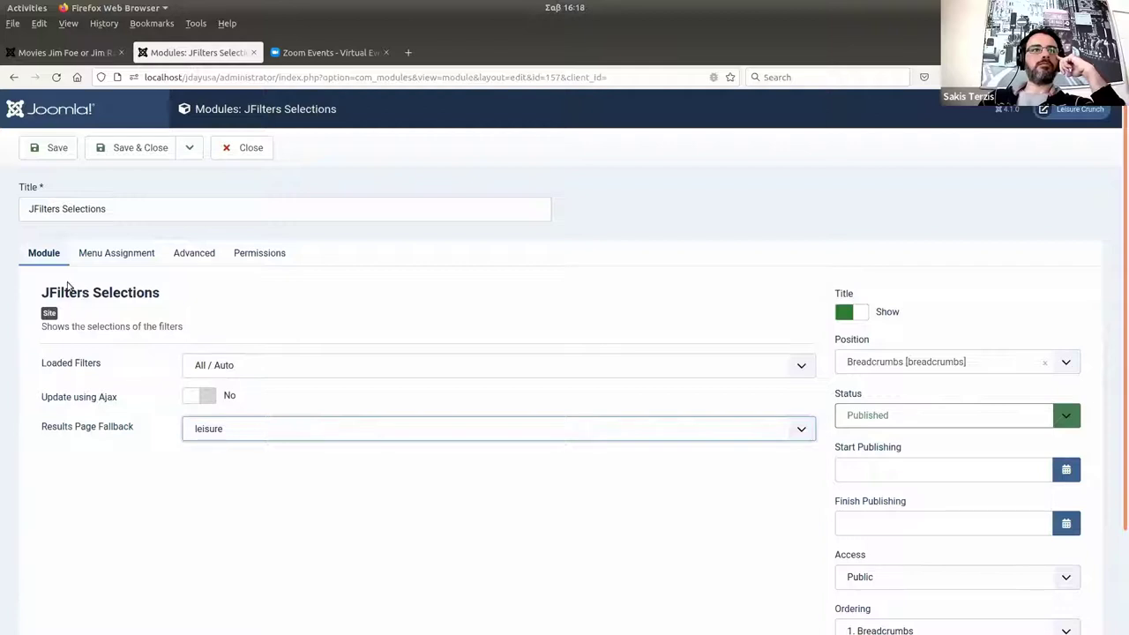
left_click(209, 397)
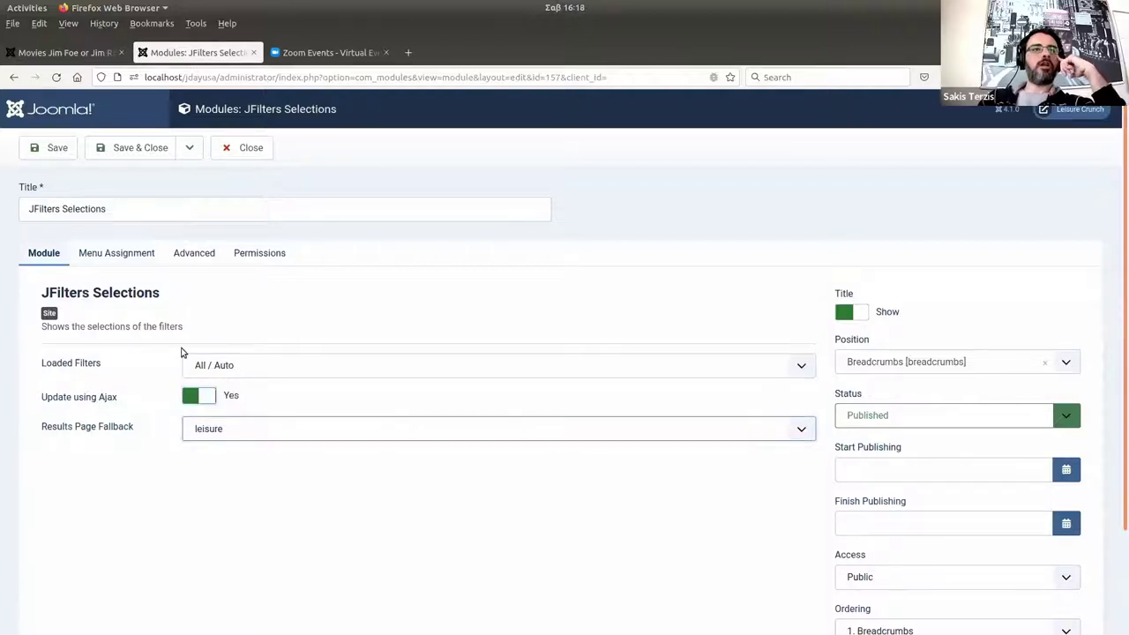
left_click(114, 157)
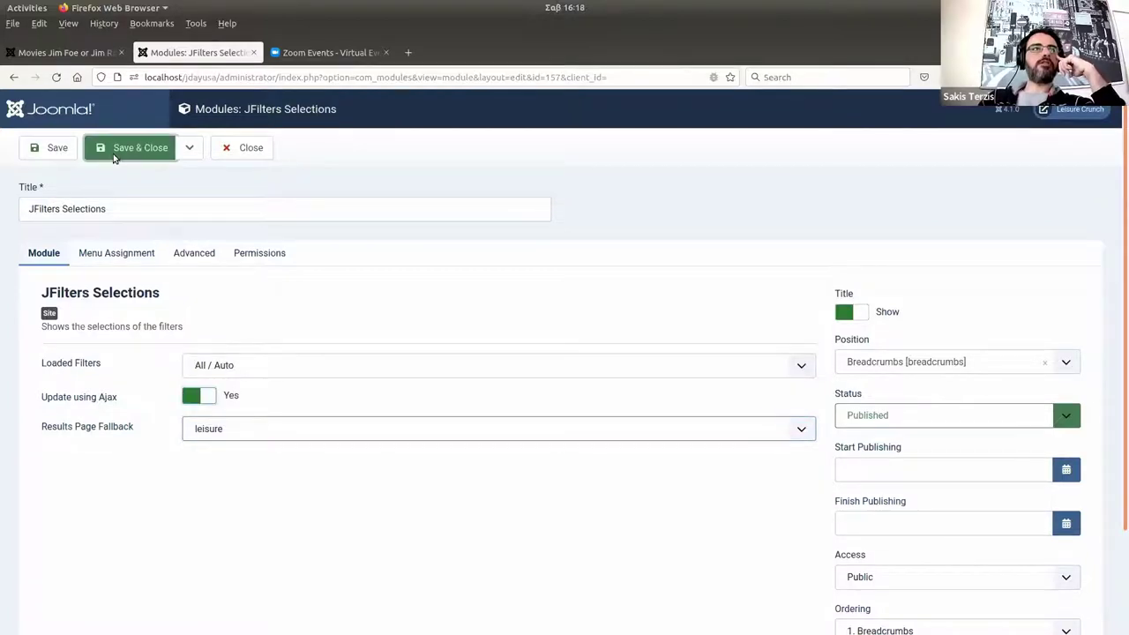
Check the site's movie results, then assign the JFilters Selections module to all pages and save it.
left_click(88, 58)
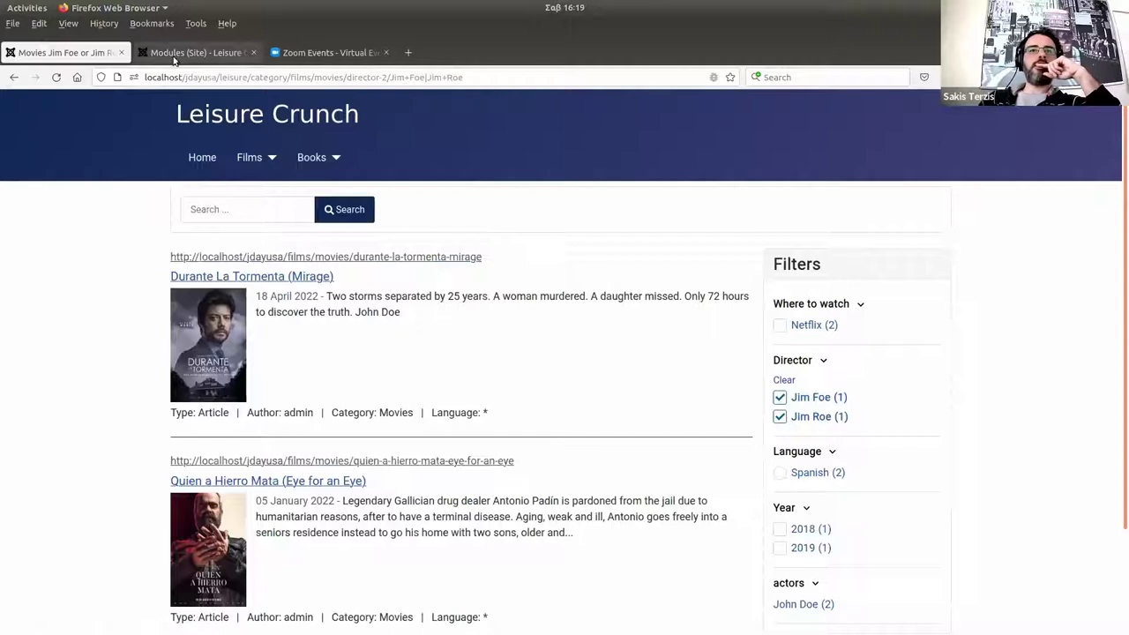
key("ctrl+Tab")
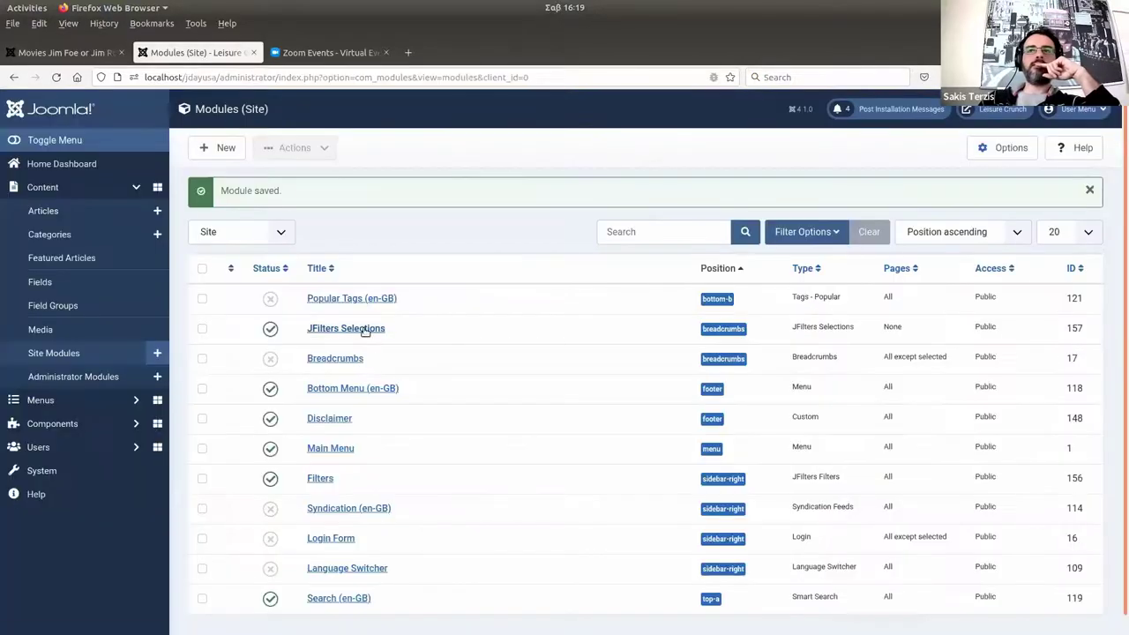
left_click(365, 329)
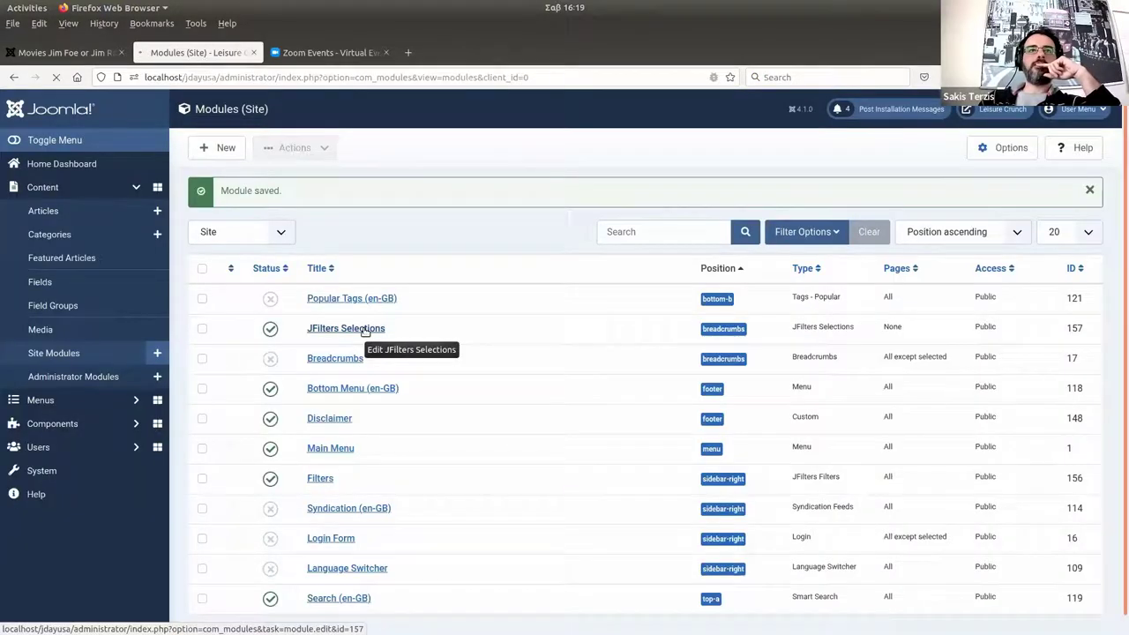
left_click(118, 255)
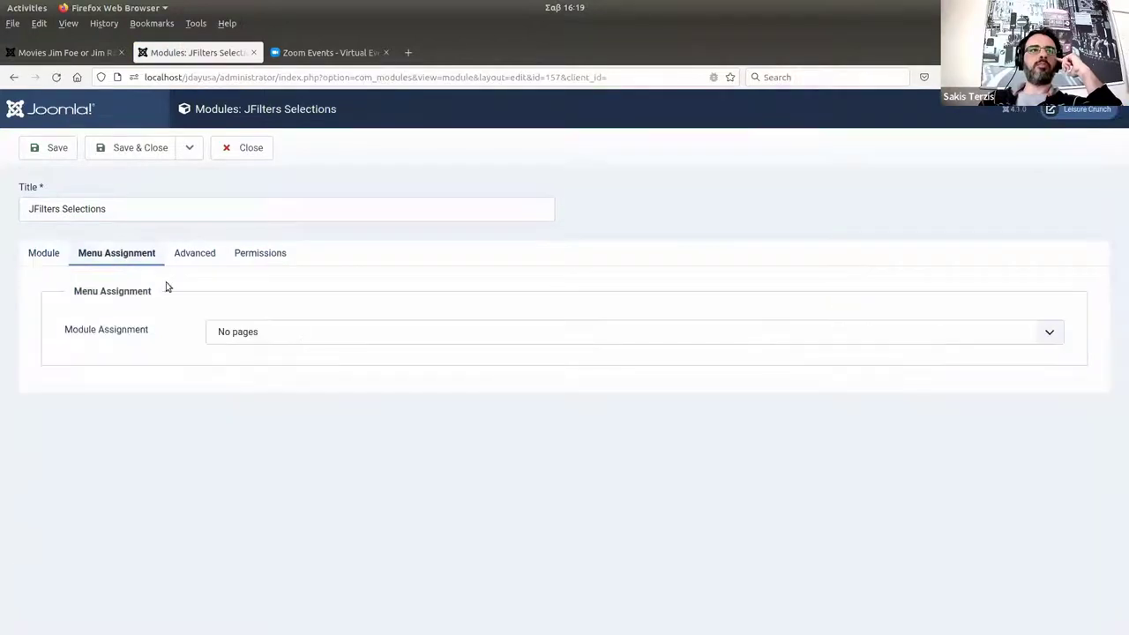
left_click(298, 336)
key("Up")
key("Return")
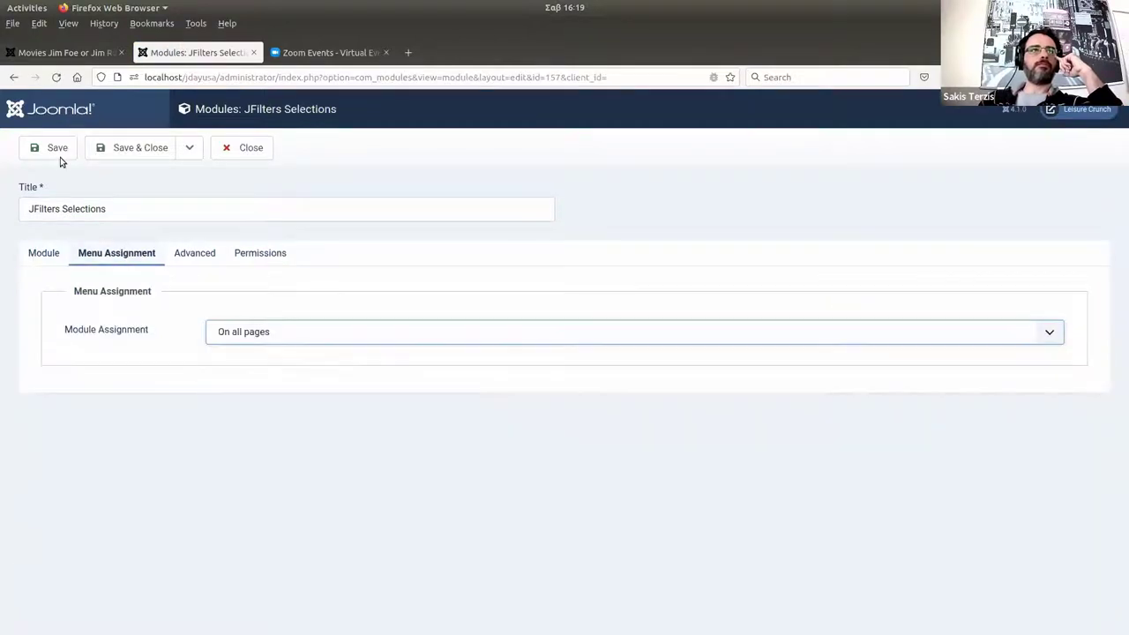
left_click(56, 150)
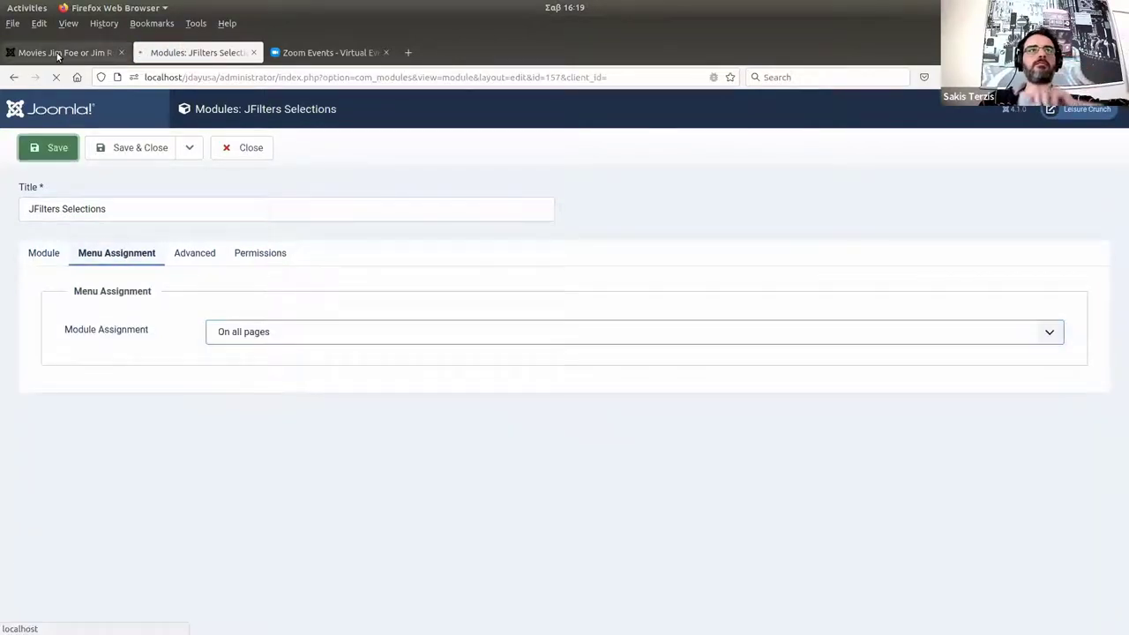
Reload the filtered movie results on the site and remove the first director from the selected filters.
key("ctrl+Page_Up")
key("F5")
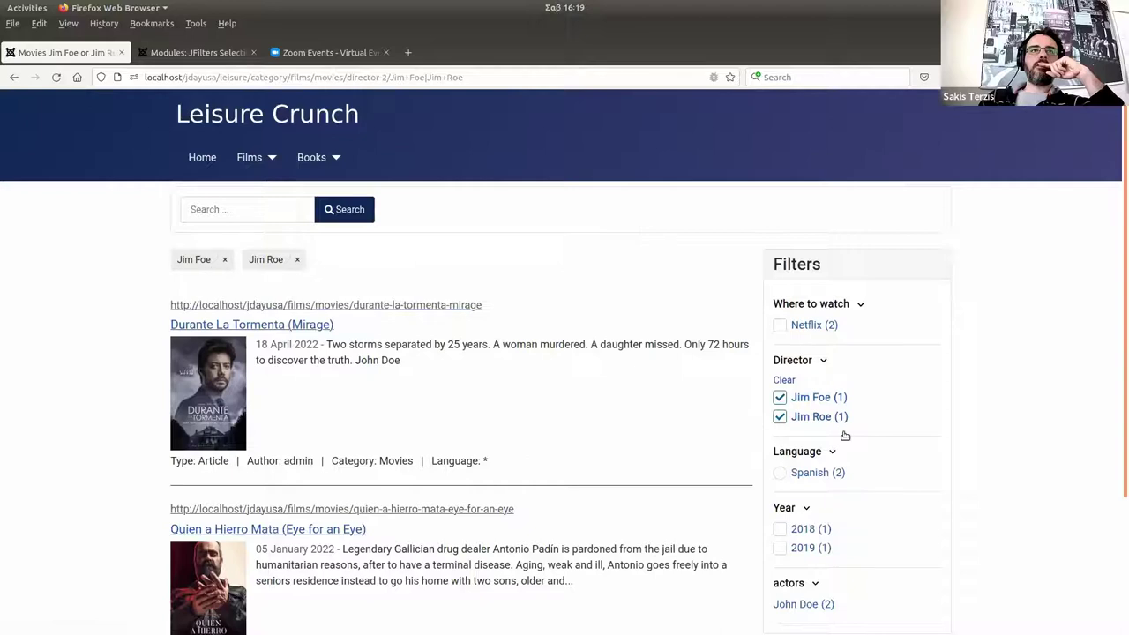
left_click(812, 528)
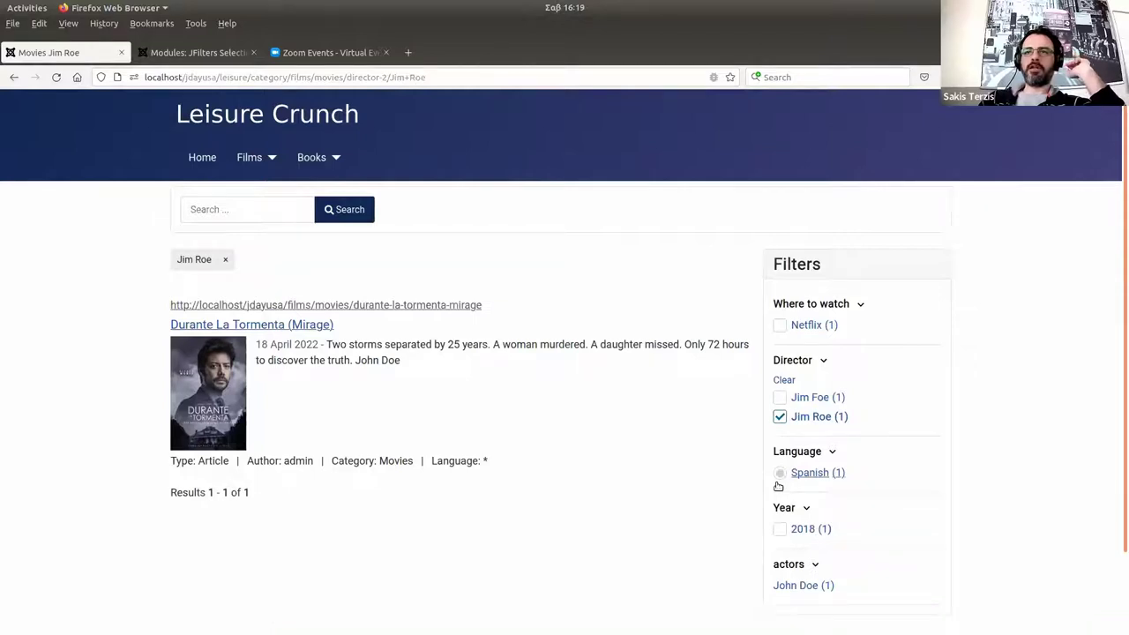
Filter the results by language Spanish and year 2018, and remove both through the selected filters above the results.
left_click(779, 474)
left_click(780, 542)
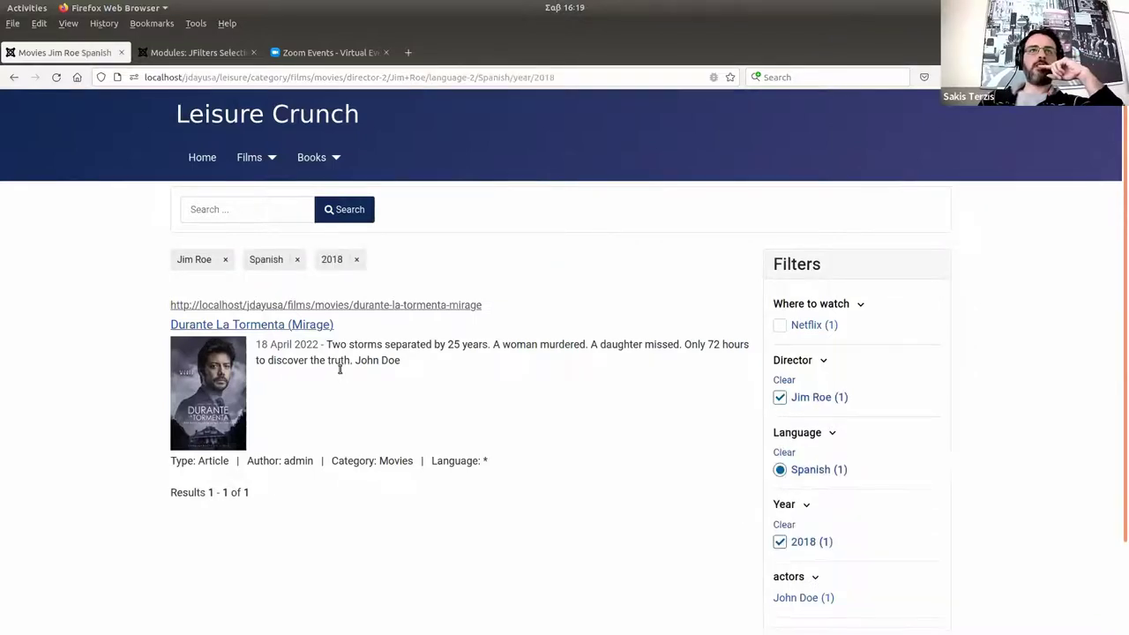
left_click(357, 261)
left_click(297, 259)
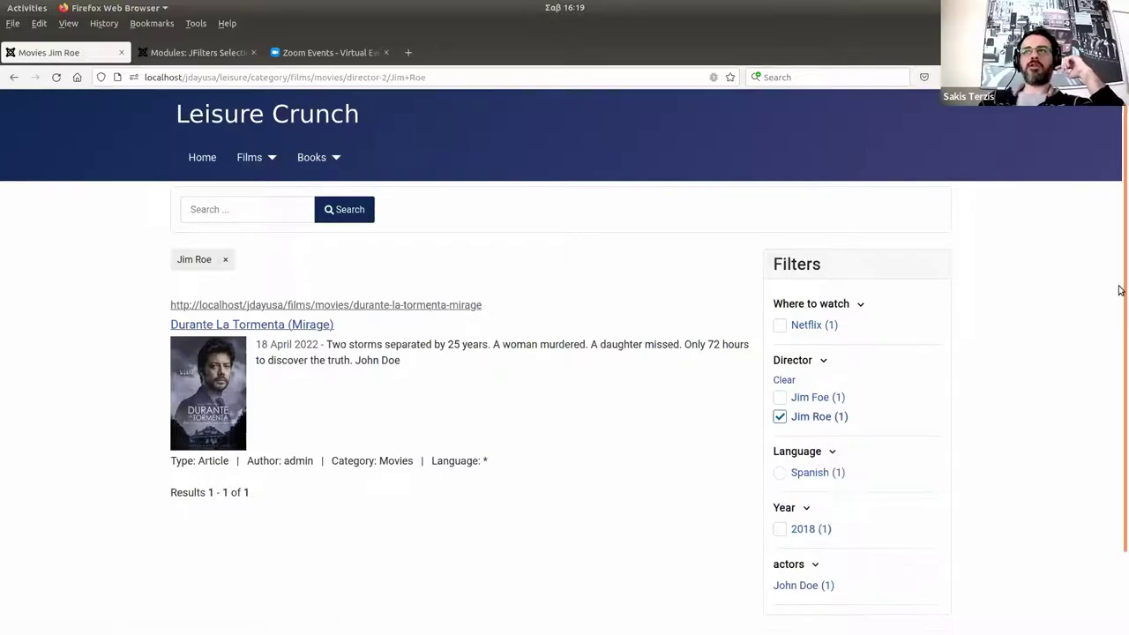
scroll(1119, 299, "down", 1)
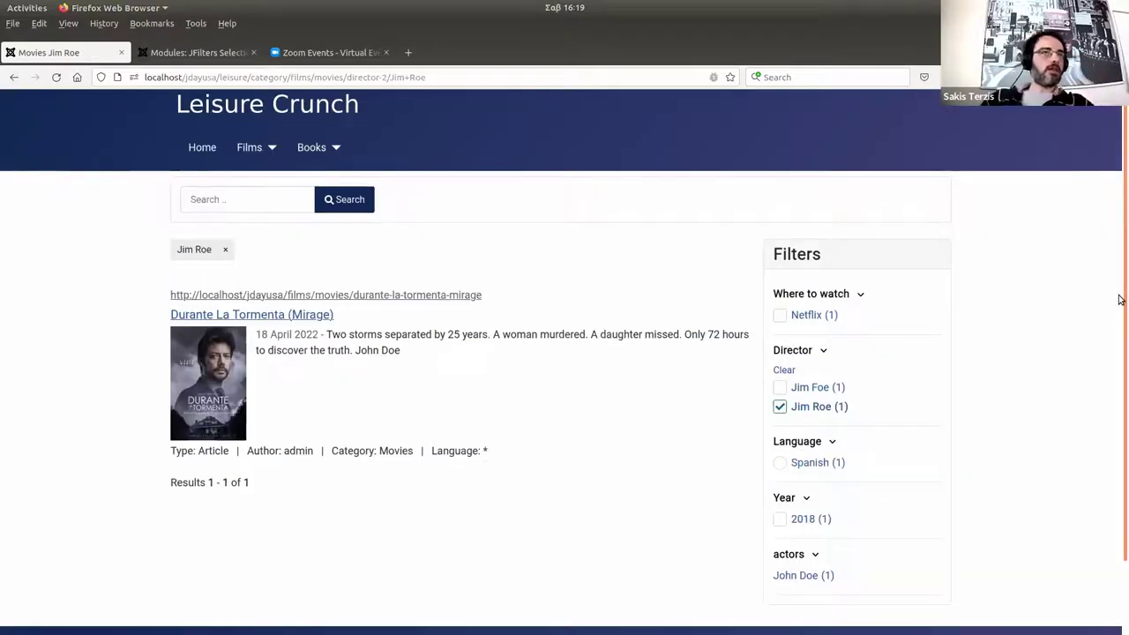
Close the module and publish the Category filter in JFilters, saving and closing the filter.
left_click(213, 54)
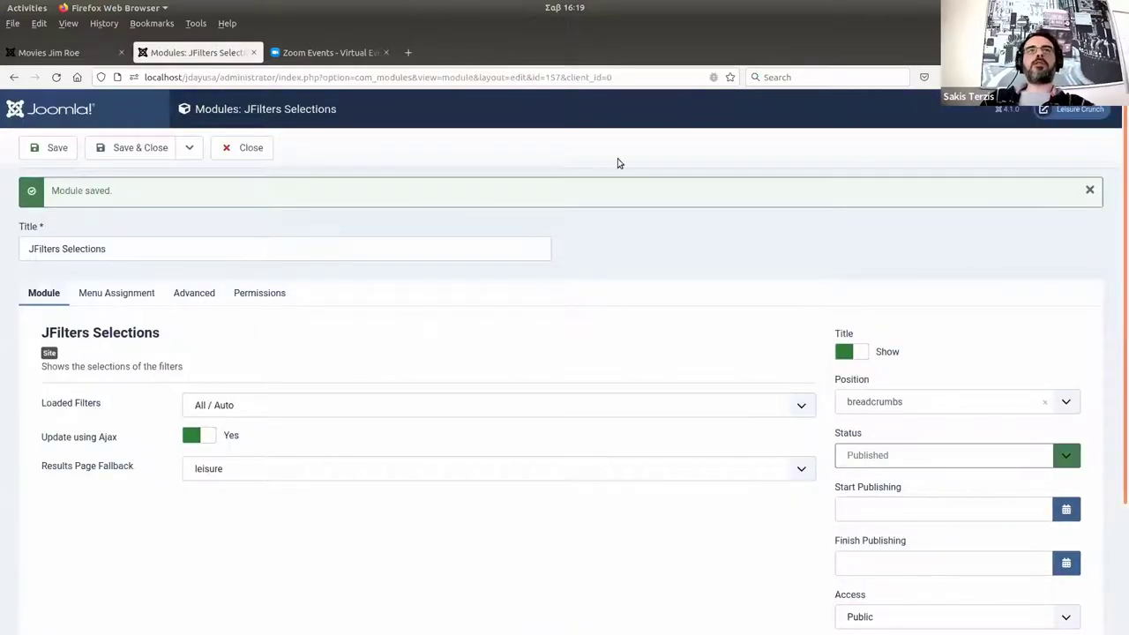
left_click(247, 149)
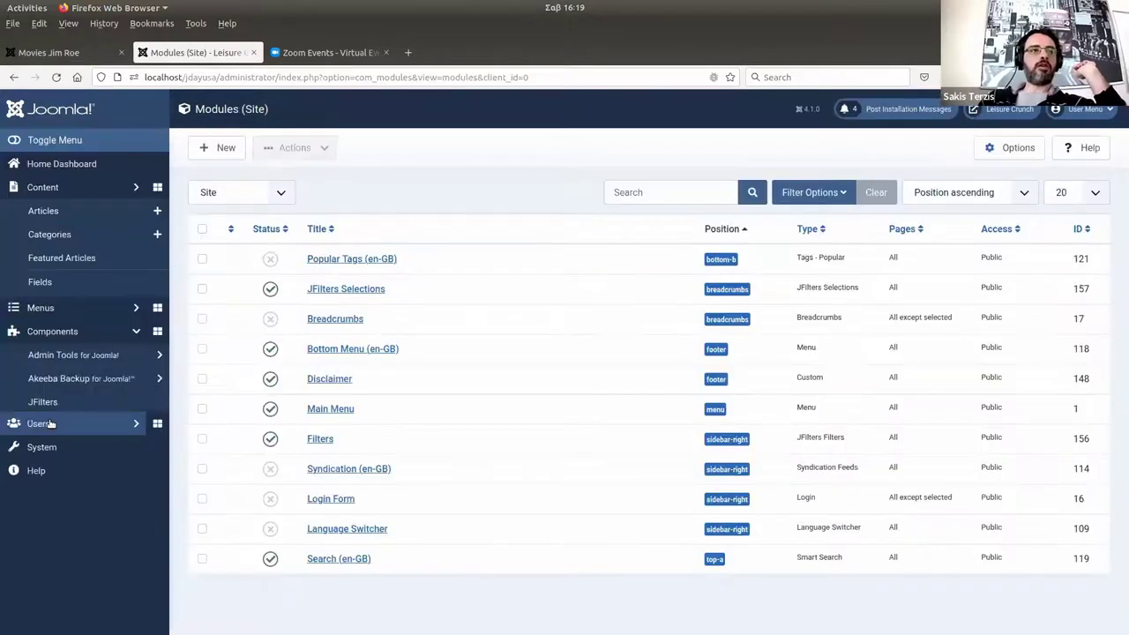
left_click(109, 310)
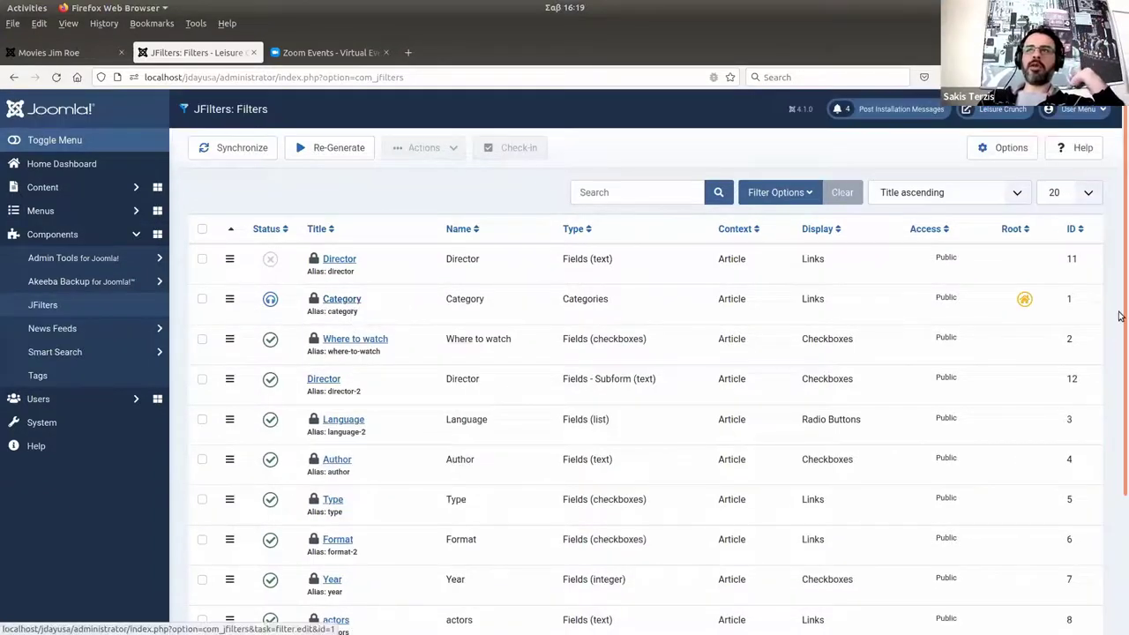
scroll(1118, 324, "down", 1)
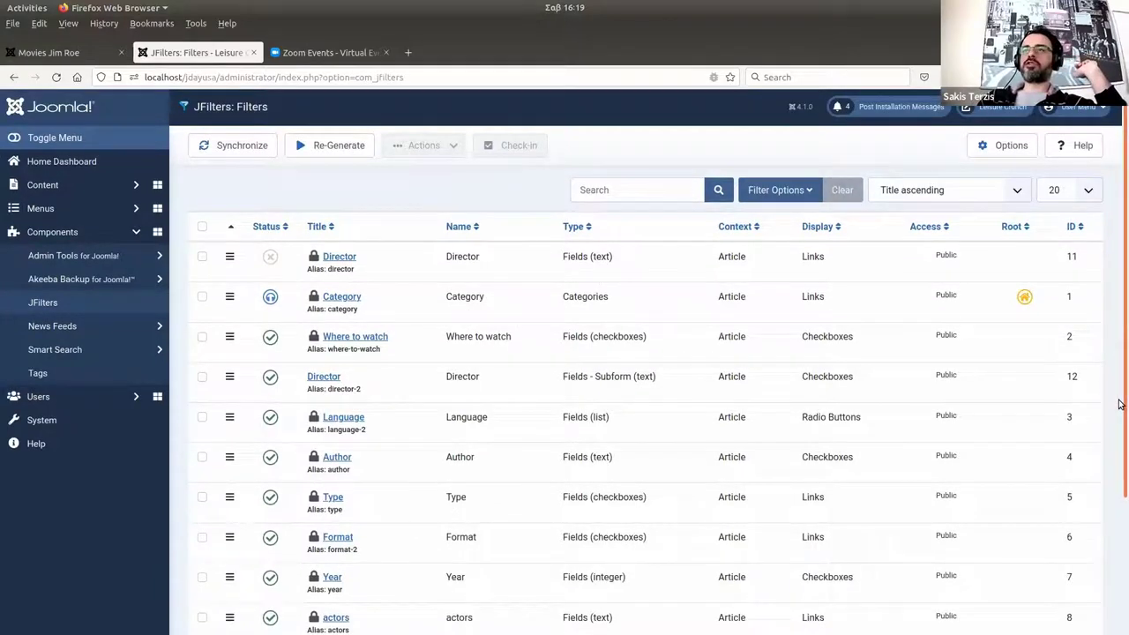
scroll(1118, 321, "up", 1)
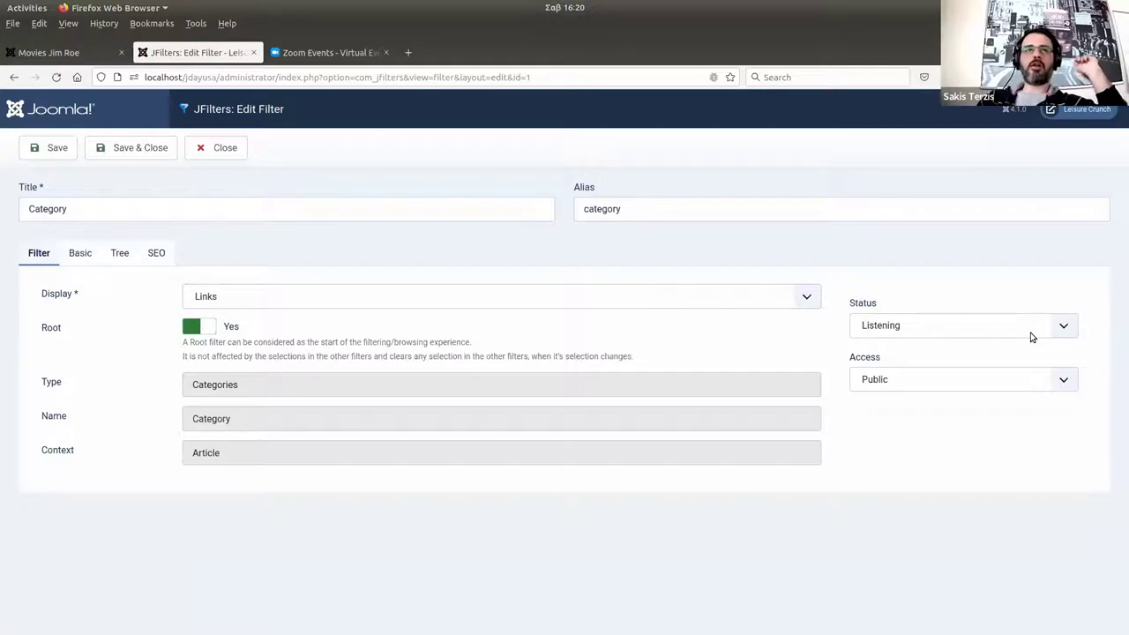
left_click(1030, 333)
left_click(961, 348)
left_click(63, 154)
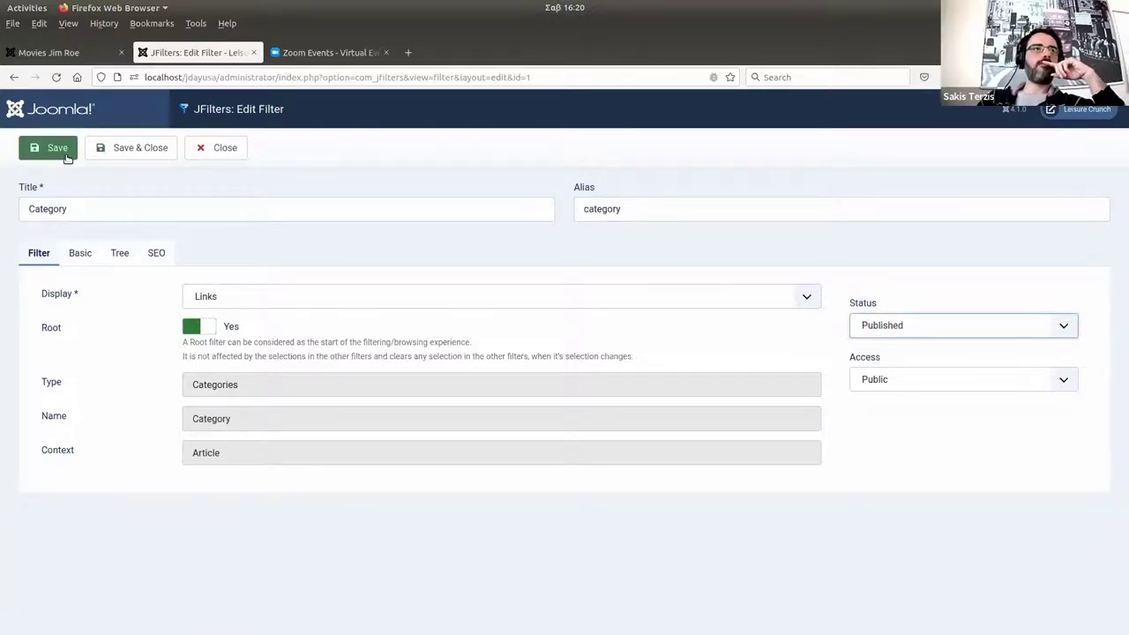
left_click(123, 150)
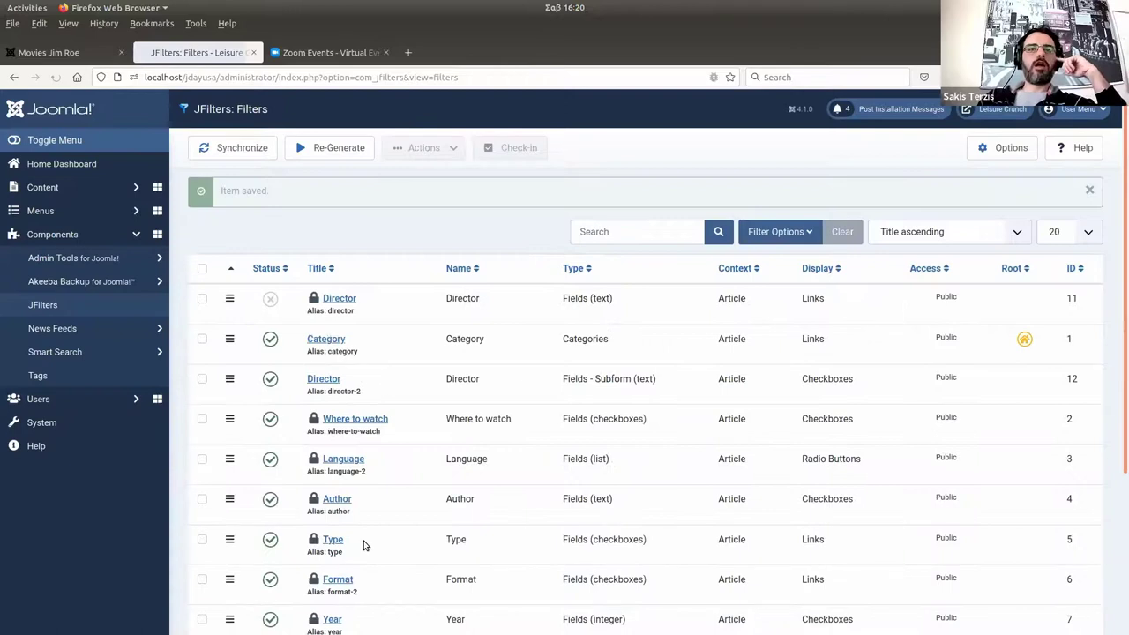
Set the Tags filter's display to Buttons Multi-select and its status to Published, and save and close it.
scroll(364, 545, "down", 5)
left_click(332, 529)
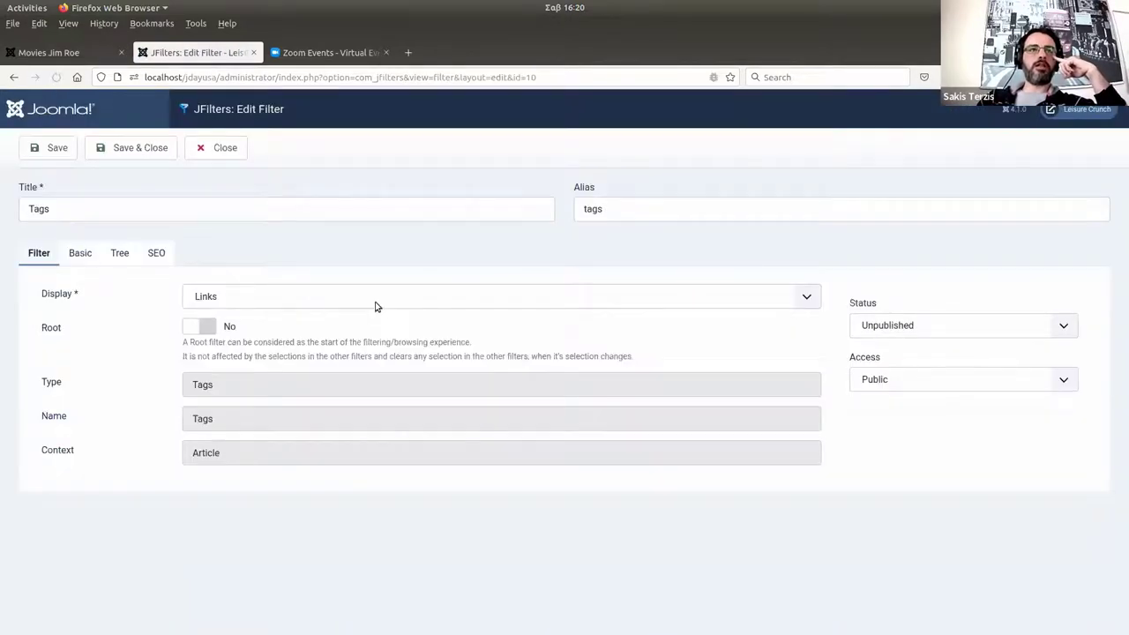
left_click(378, 305)
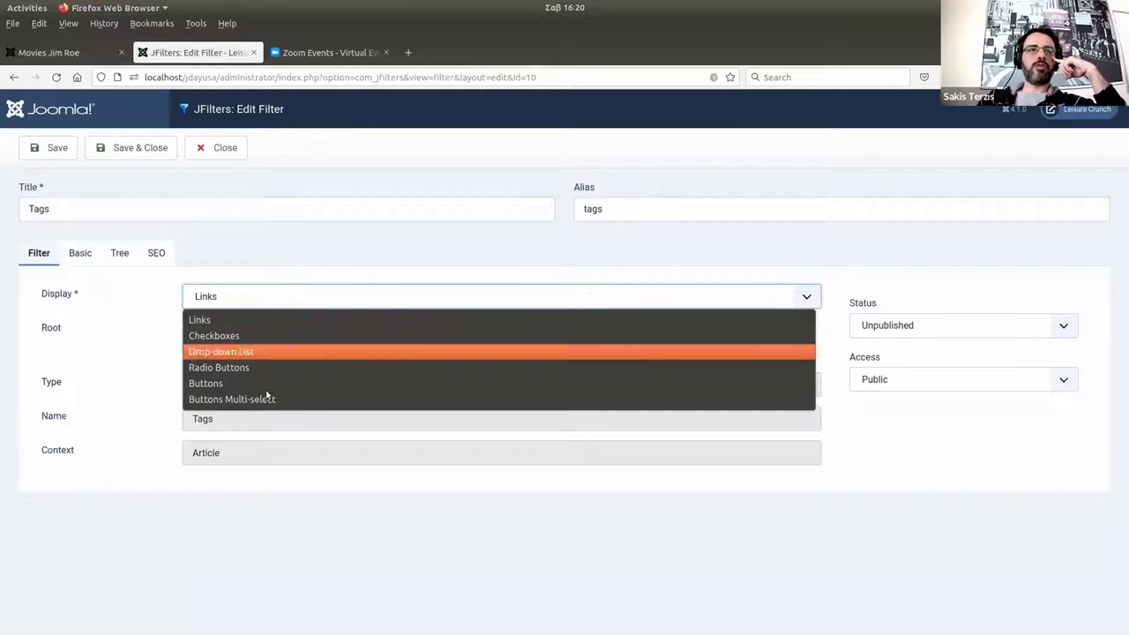
left_click(300, 400)
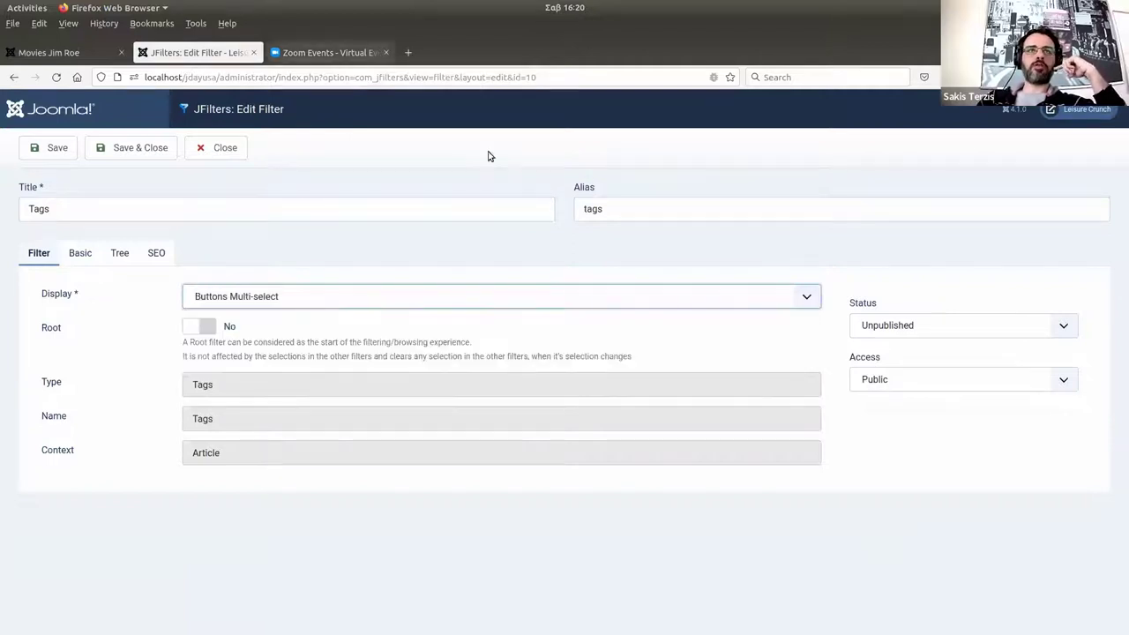
left_click(1075, 330)
left_click(978, 351)
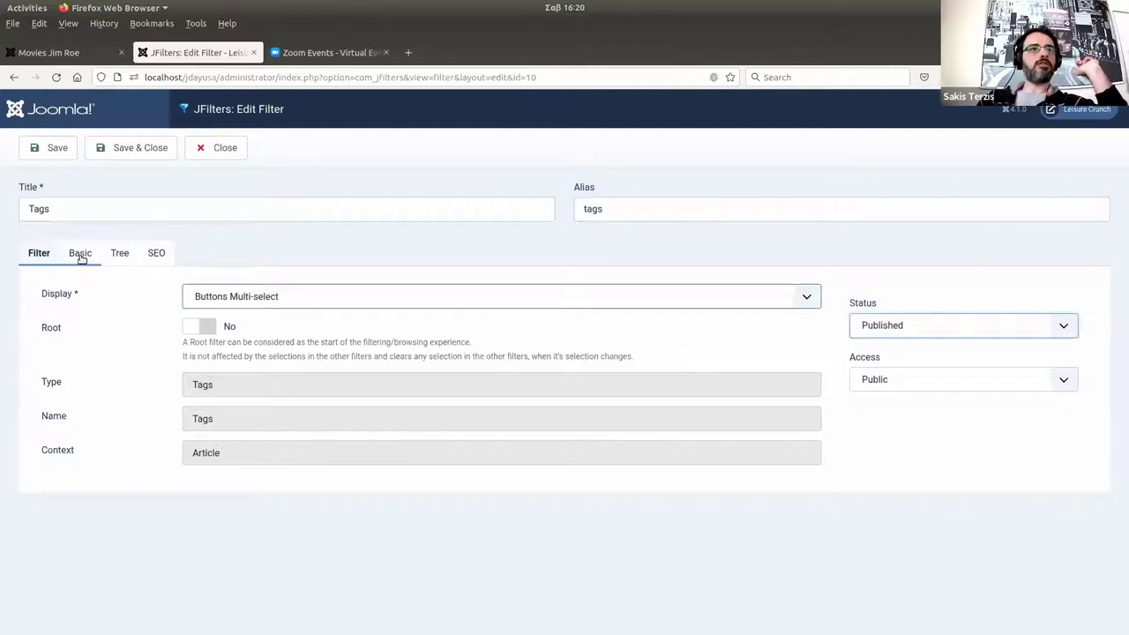
left_click(81, 256)
left_click(41, 255)
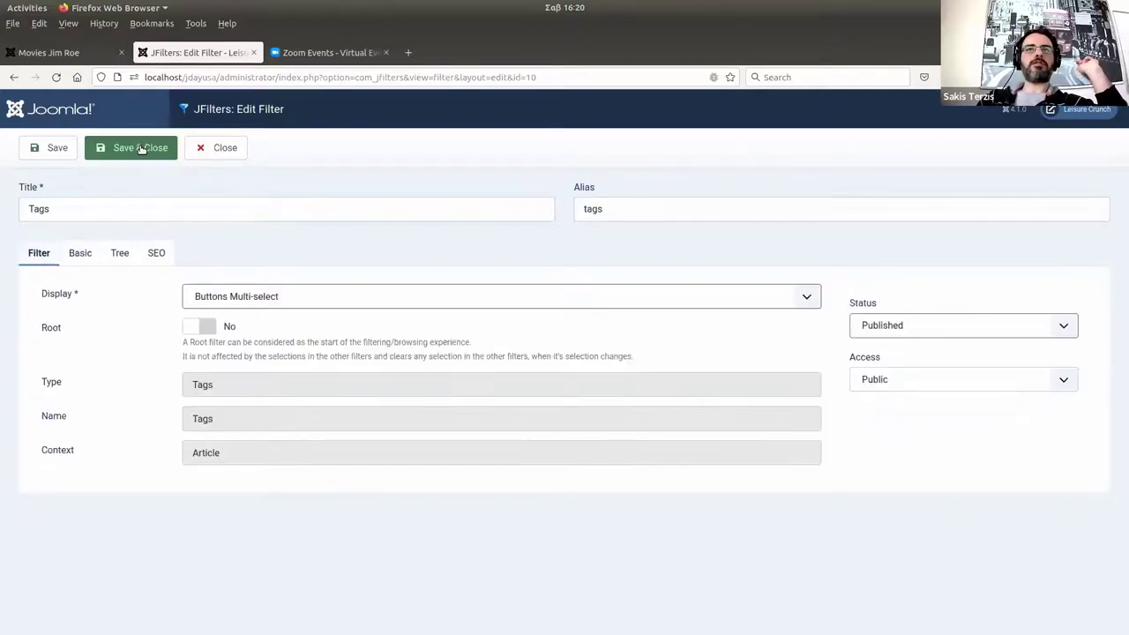
left_click(141, 149)
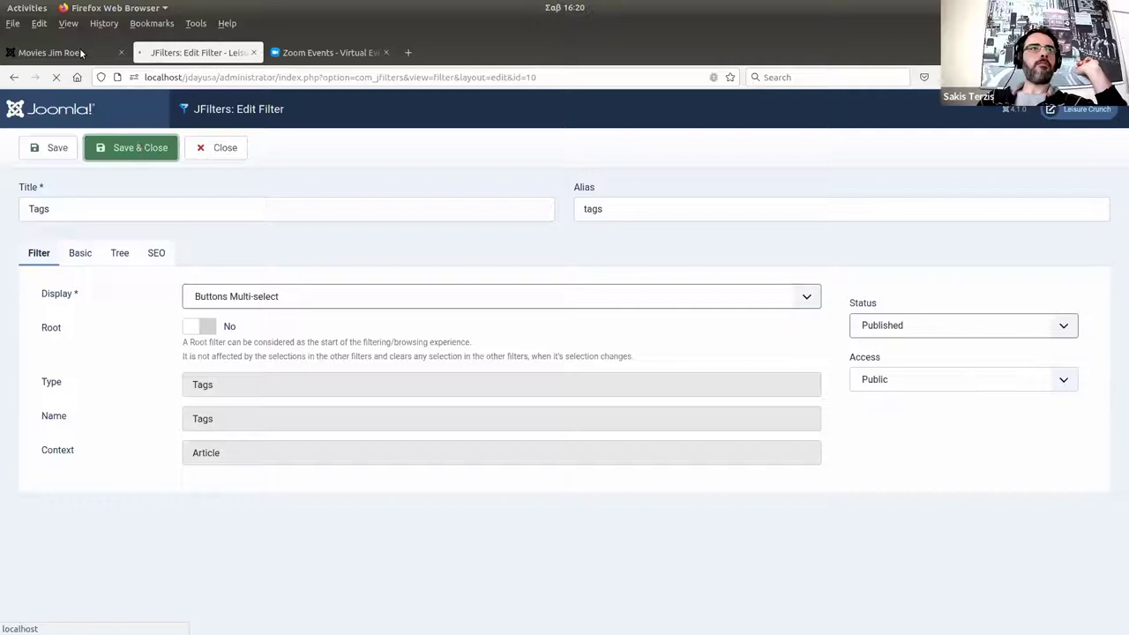
Reload the site's filtered results, check the Category and Tags filters, and show the whole Movies category.
key("ctrl+Page_Up")
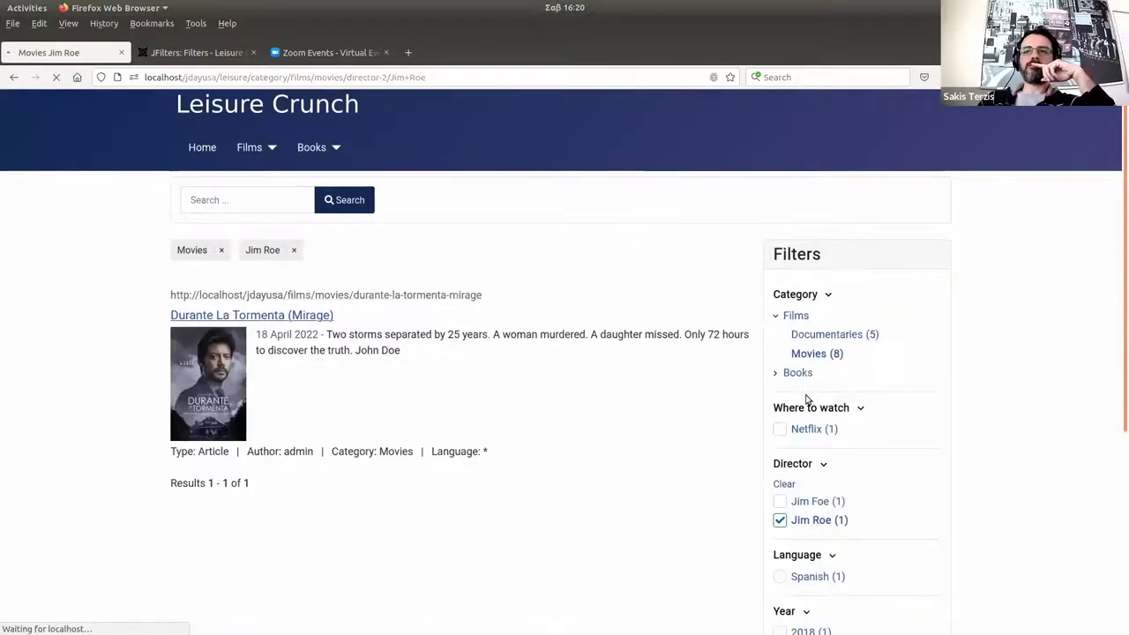
scroll(935, 481, "down", 5)
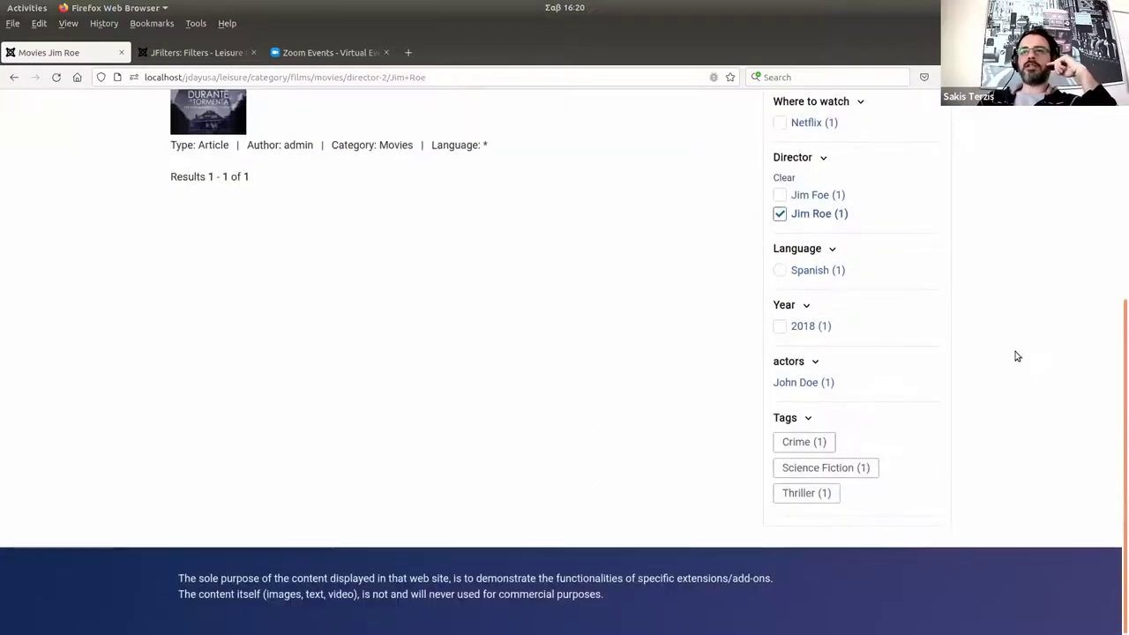
scroll(885, 285, "up", 4)
left_click(830, 300)
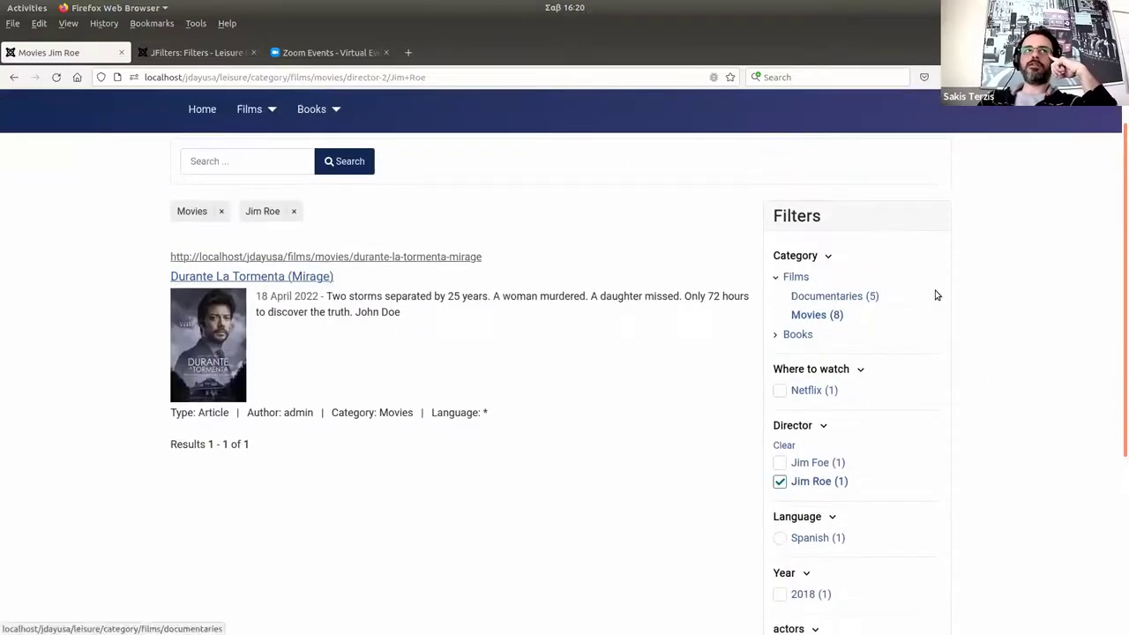
left_click(810, 315)
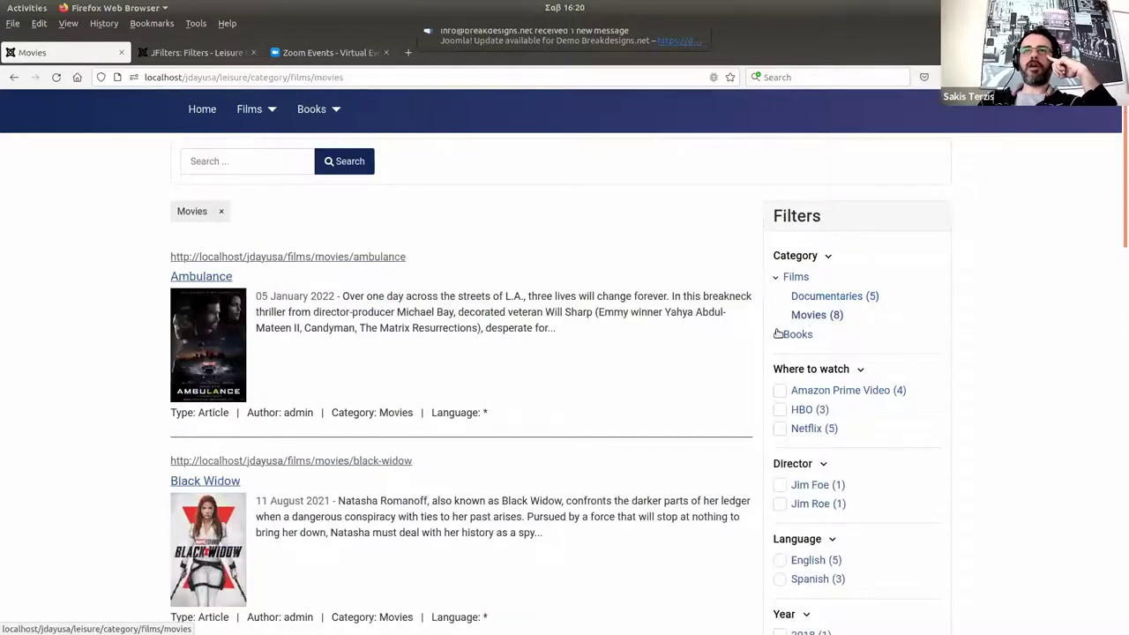
Browse the Novel and Science categories under Books, filtering Science by authors Jared Diamond and Yuval Noah Harari.
left_click(777, 335)
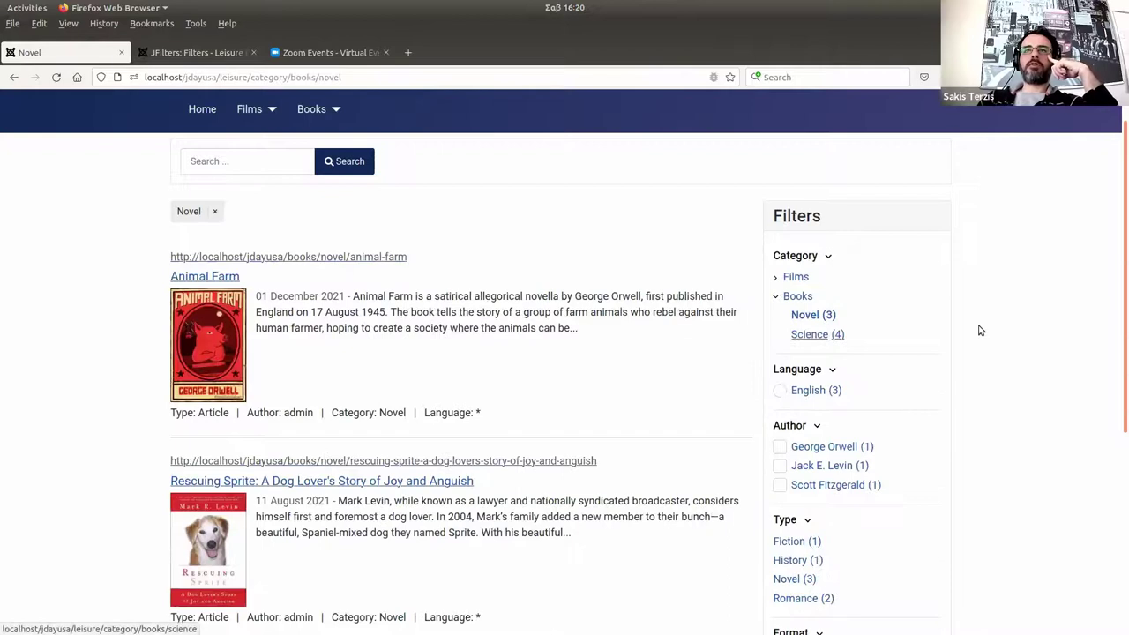
left_click(828, 465)
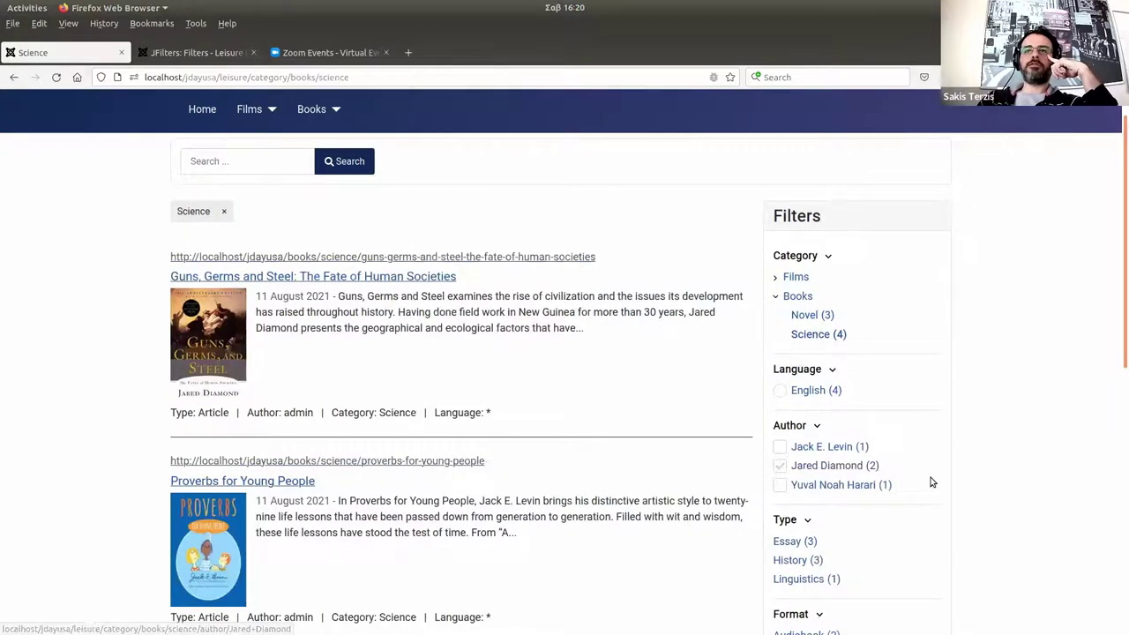
scroll(920, 303, "down", 5)
scroll(801, 302, "up", 5)
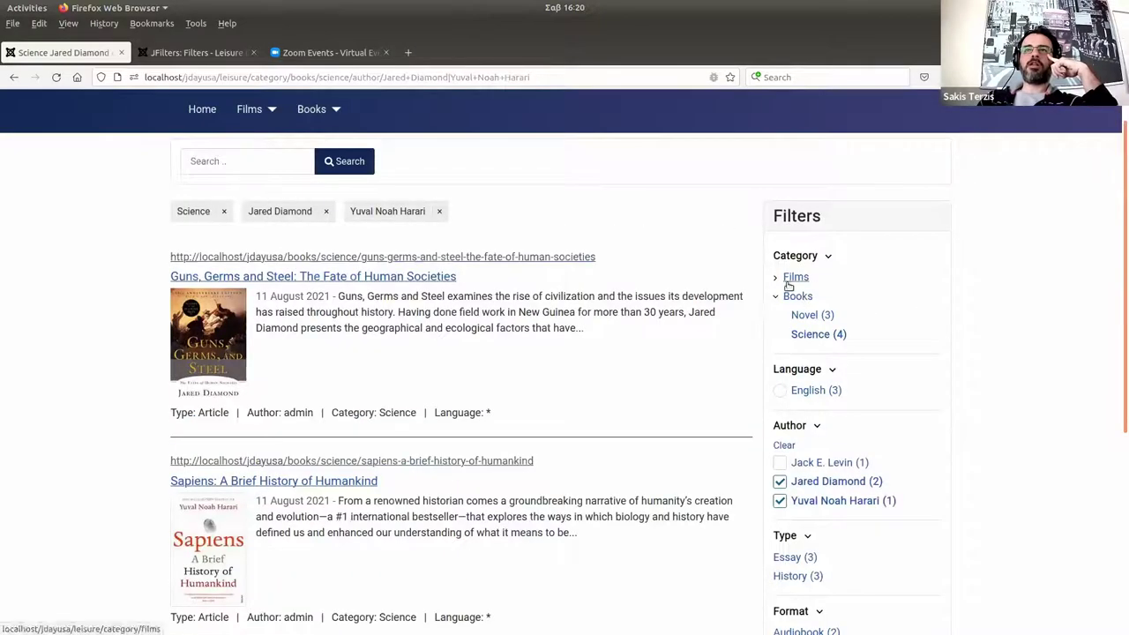
Switch to the Movies category under Films and filter it by the tags Comedy, Crime and Adventure.
left_click(796, 279)
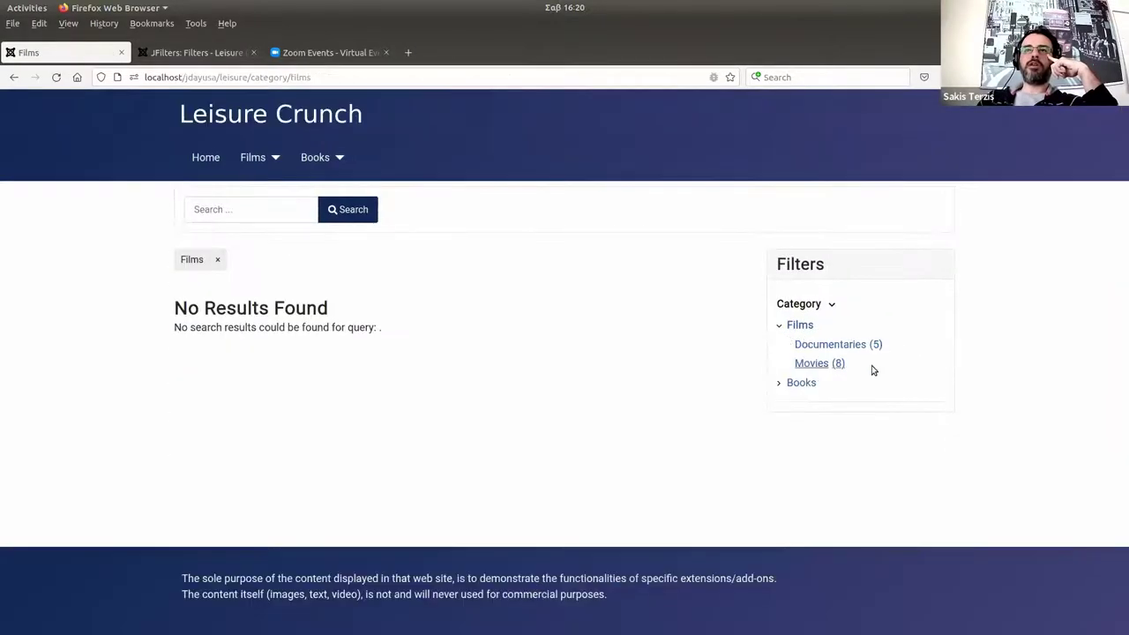
left_click(891, 365)
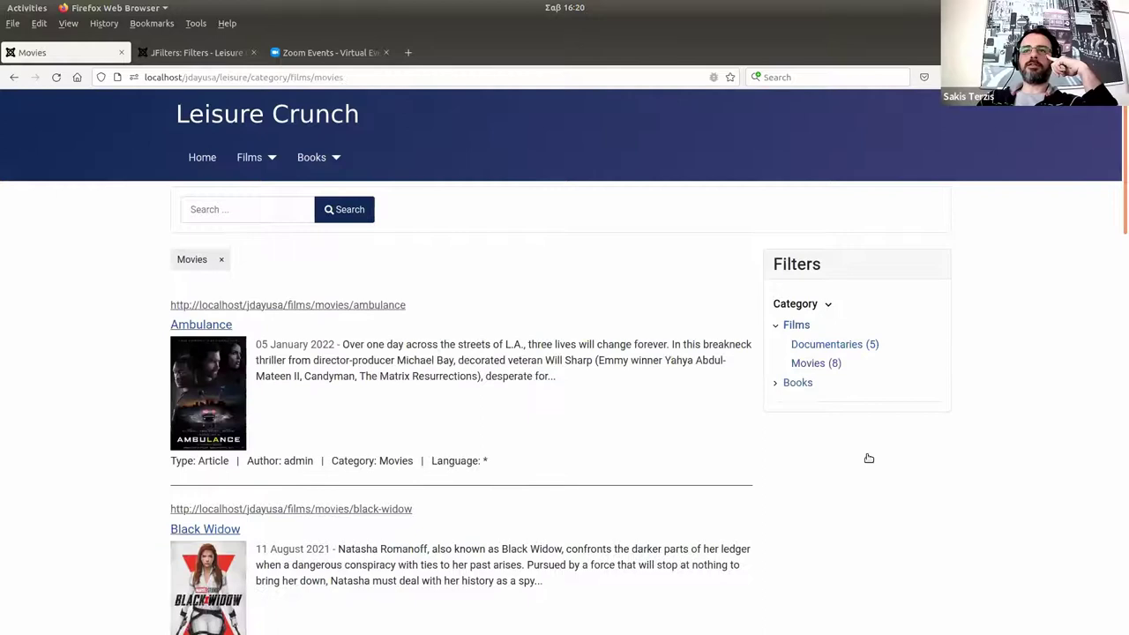
scroll(804, 456, "down", 5)
left_click(809, 451)
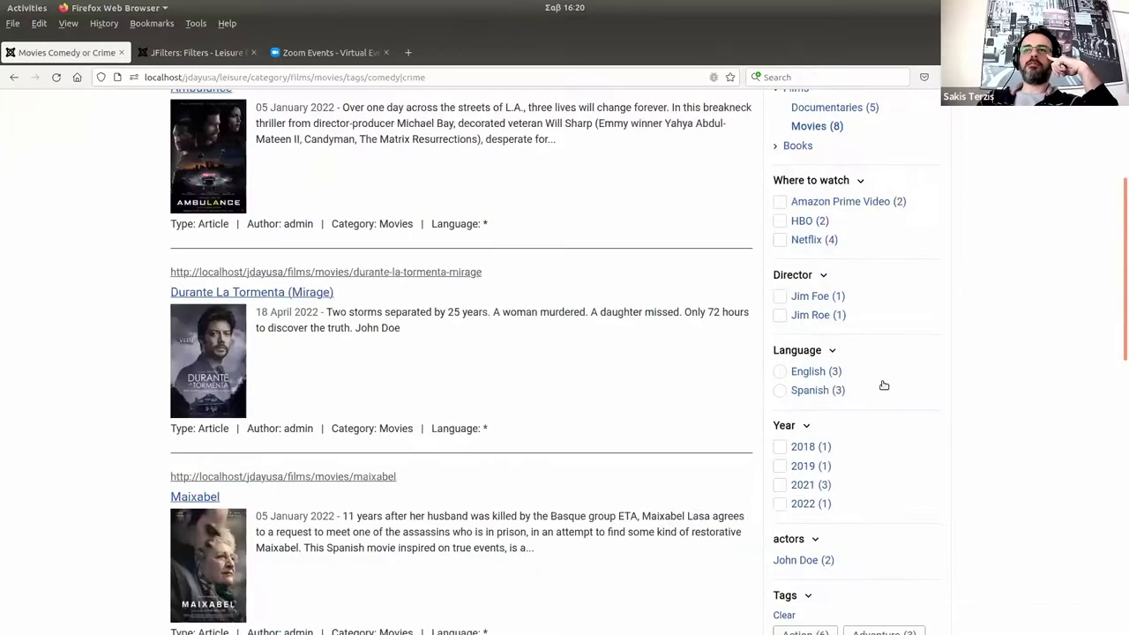
scroll(885, 386, "down", 3)
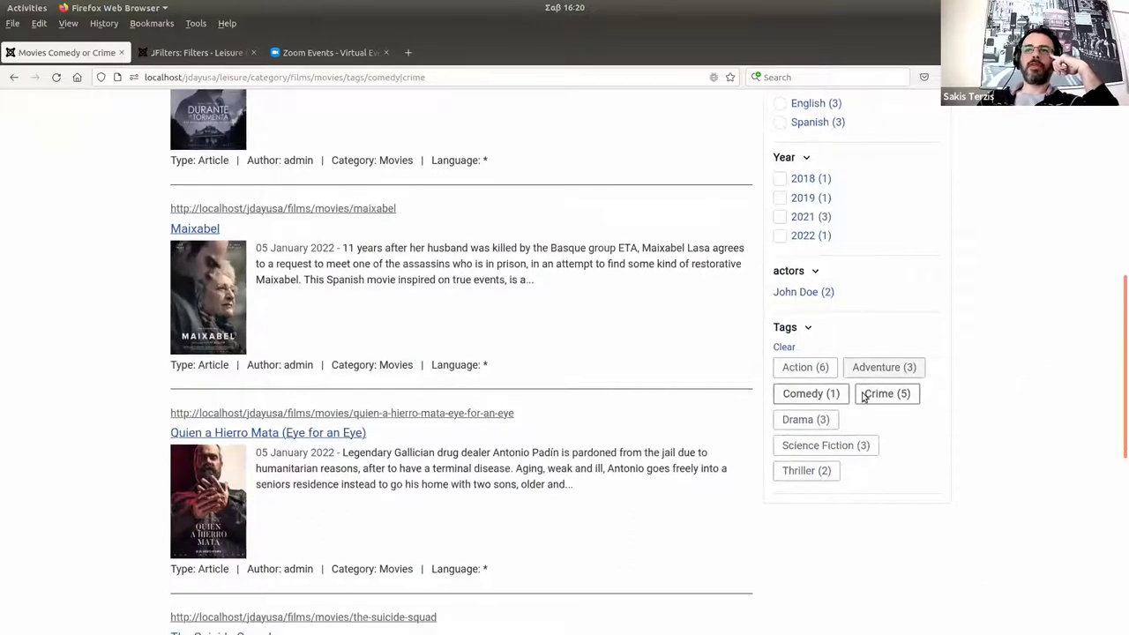
left_click(863, 393)
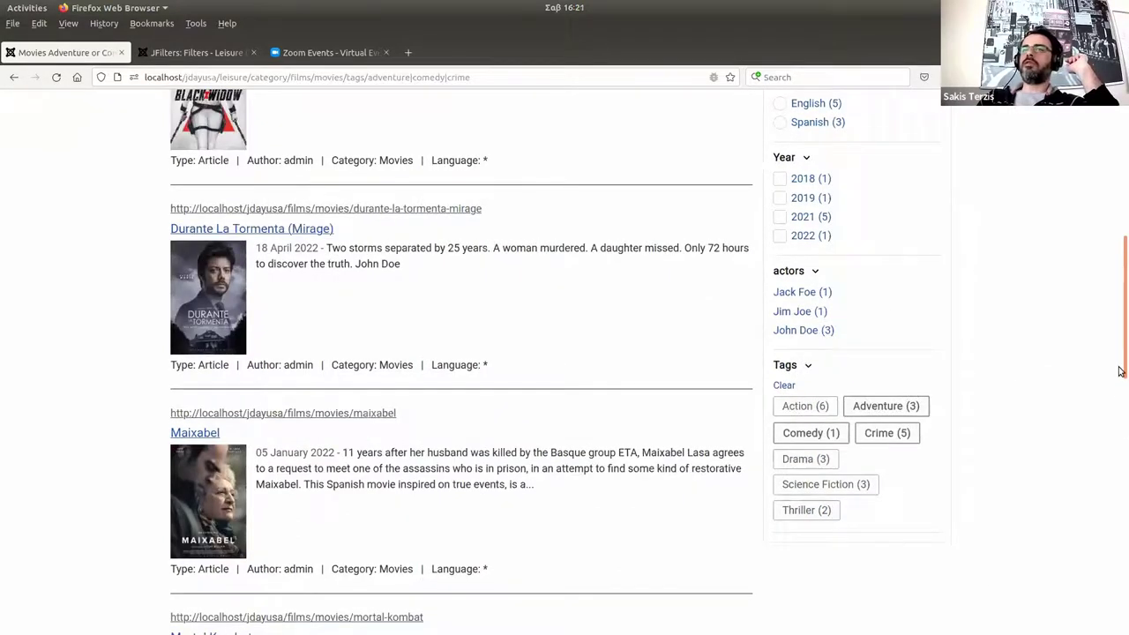
Examine the tag-filtered movie results, the selected filters above them and the options offered in the Filters module.
scroll(1119, 366, "up", 6)
scroll(1119, 270, "down", 4)
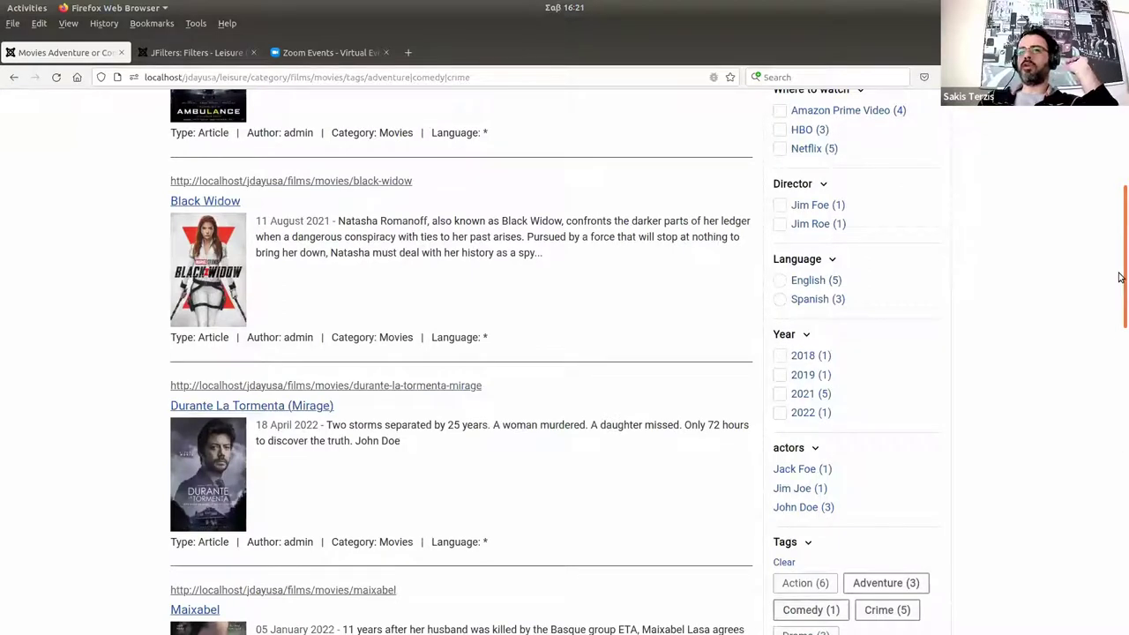
left_click_drag(1119, 277, 1119, 446)
scroll(1119, 327, "up", 5)
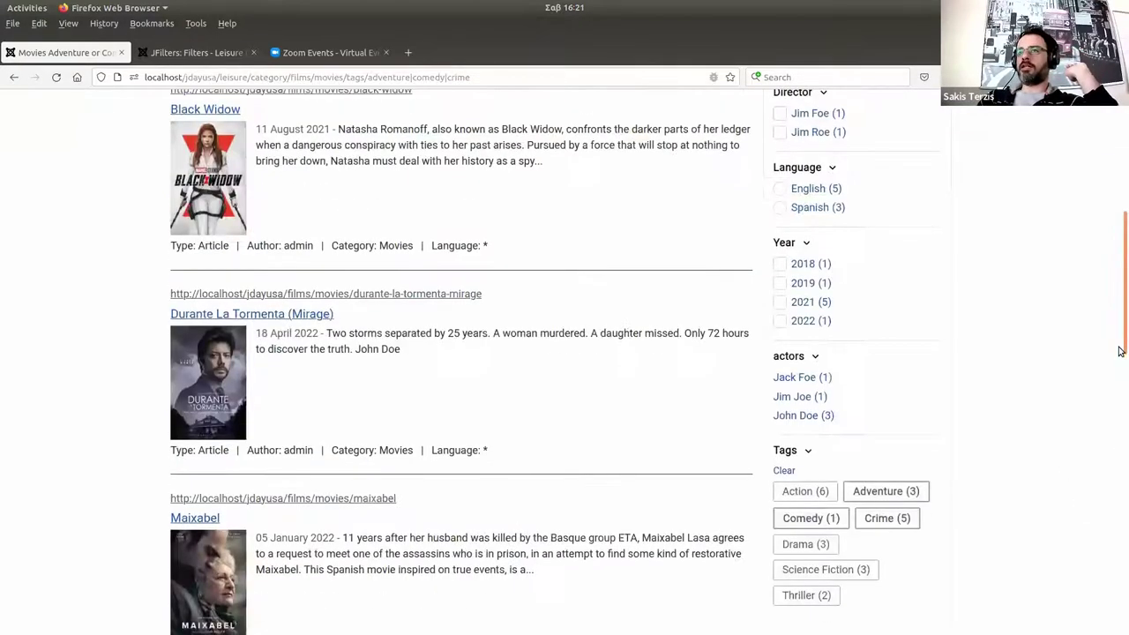
scroll(1121, 529, "down", 2)
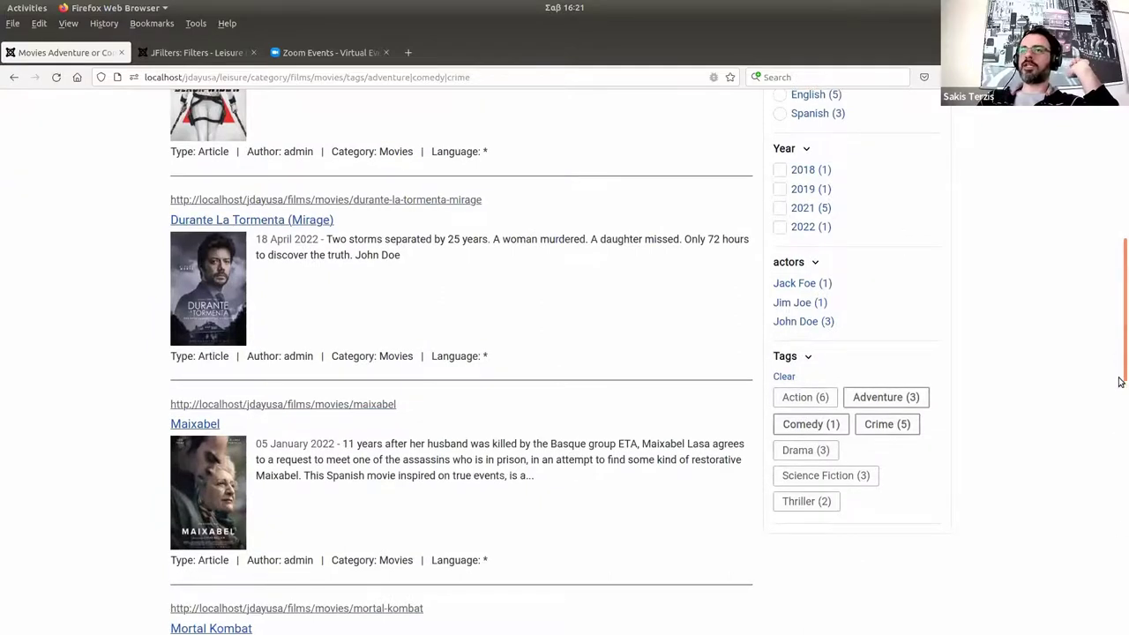
left_click_drag(1119, 359, 1119, 360)
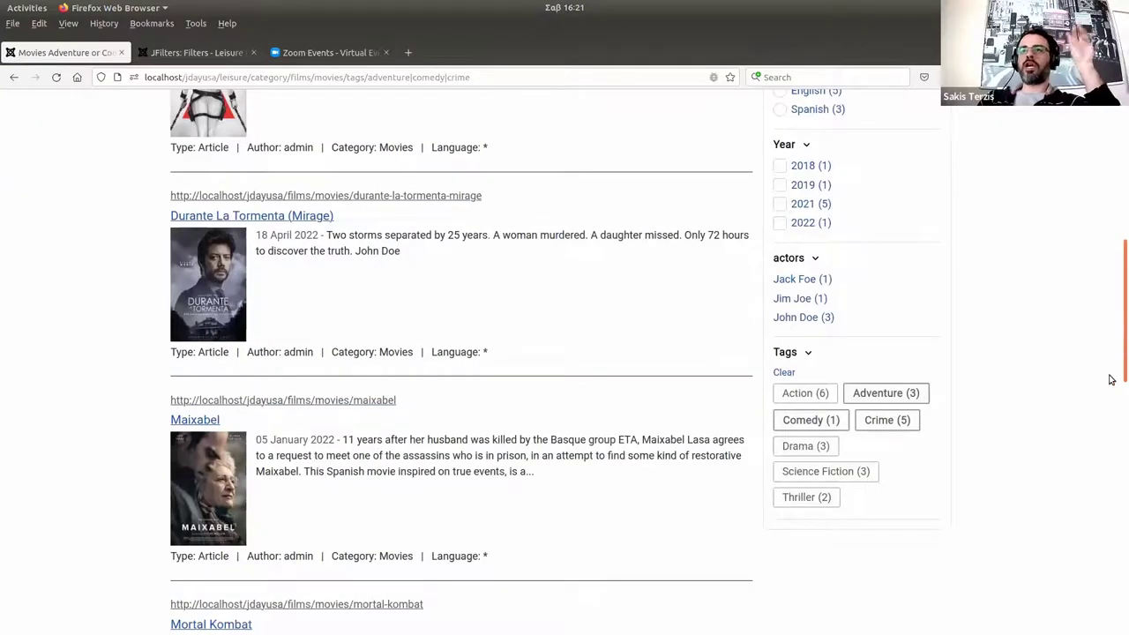
scroll(1069, 343, "down", 1)
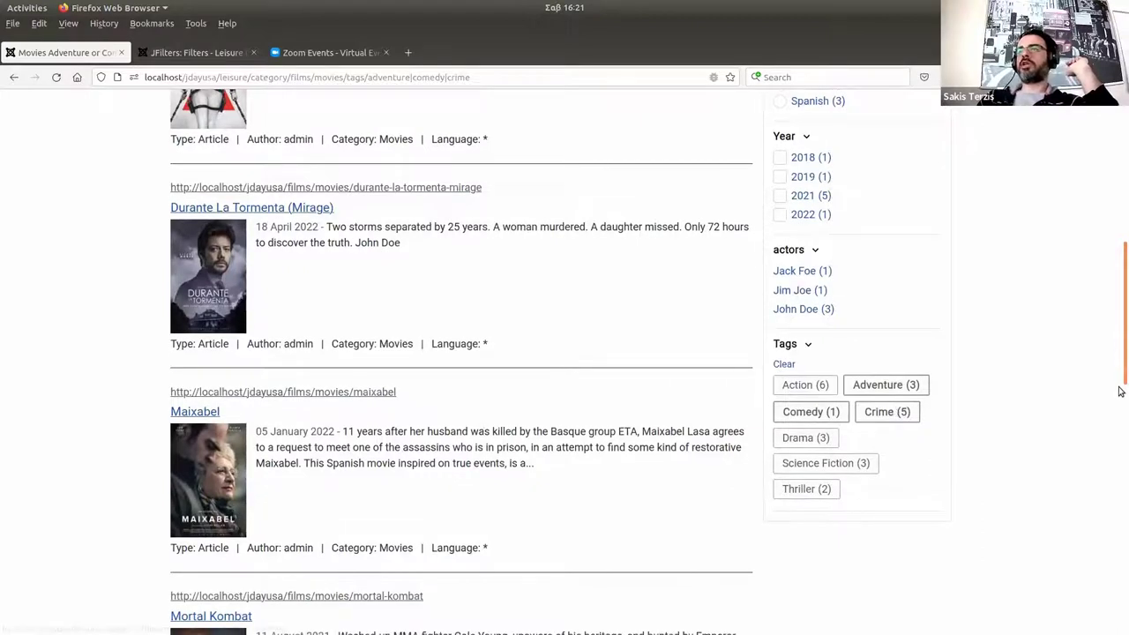
scroll(1121, 392, "up", 5)
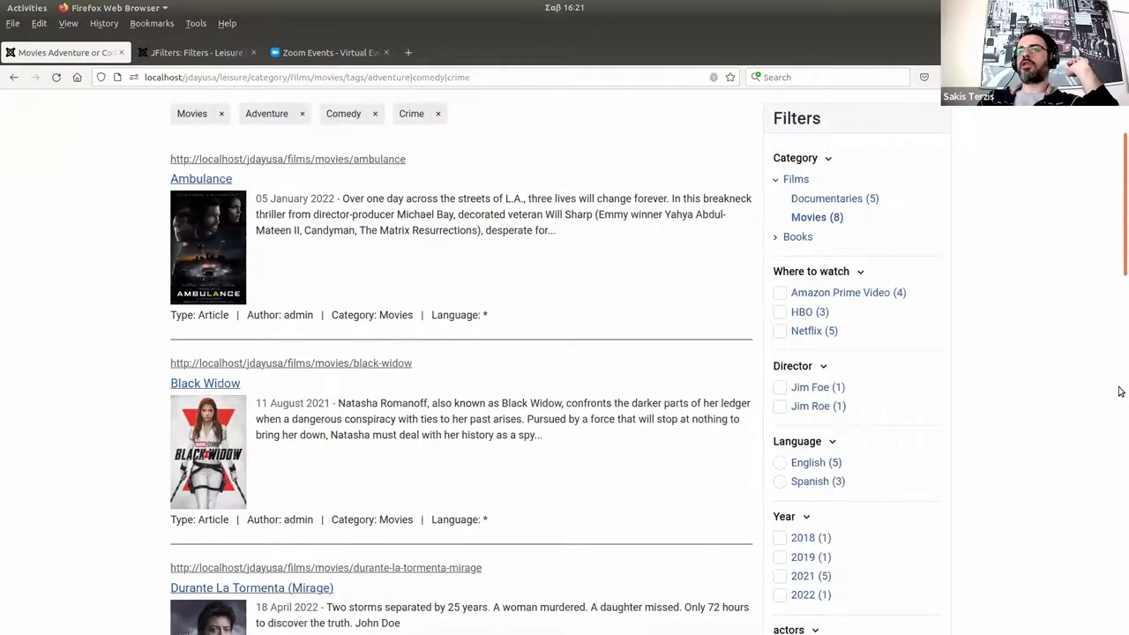
scroll(1121, 391, "down", 7)
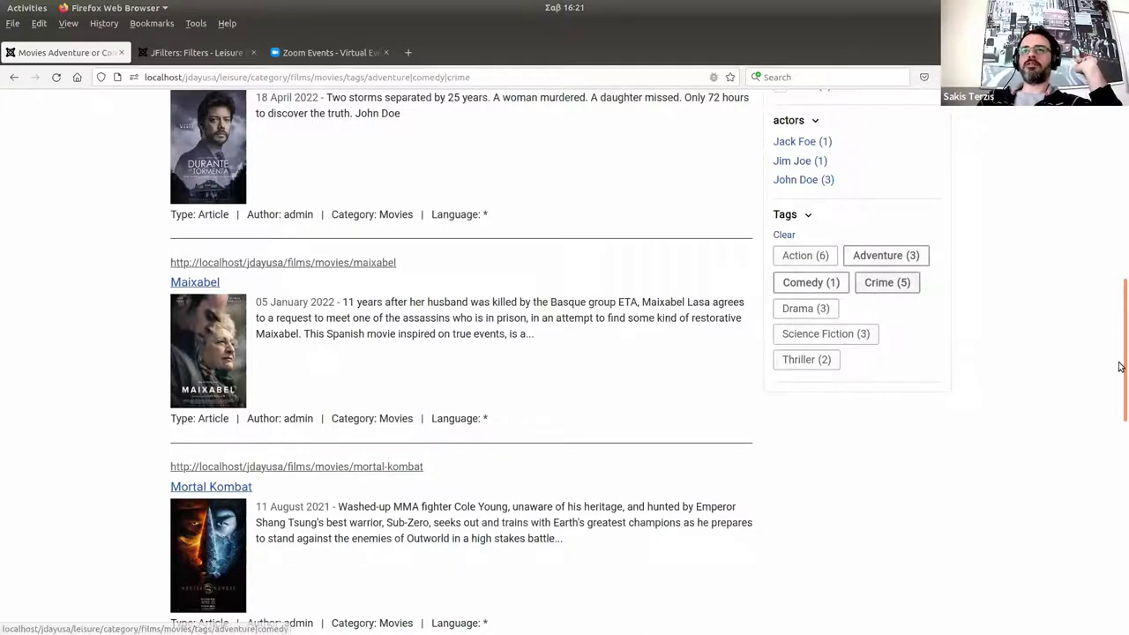
Switch to the Joomla administrator and start a new JFilters Filters site module.
left_click_drag(1121, 274, 1121, 229)
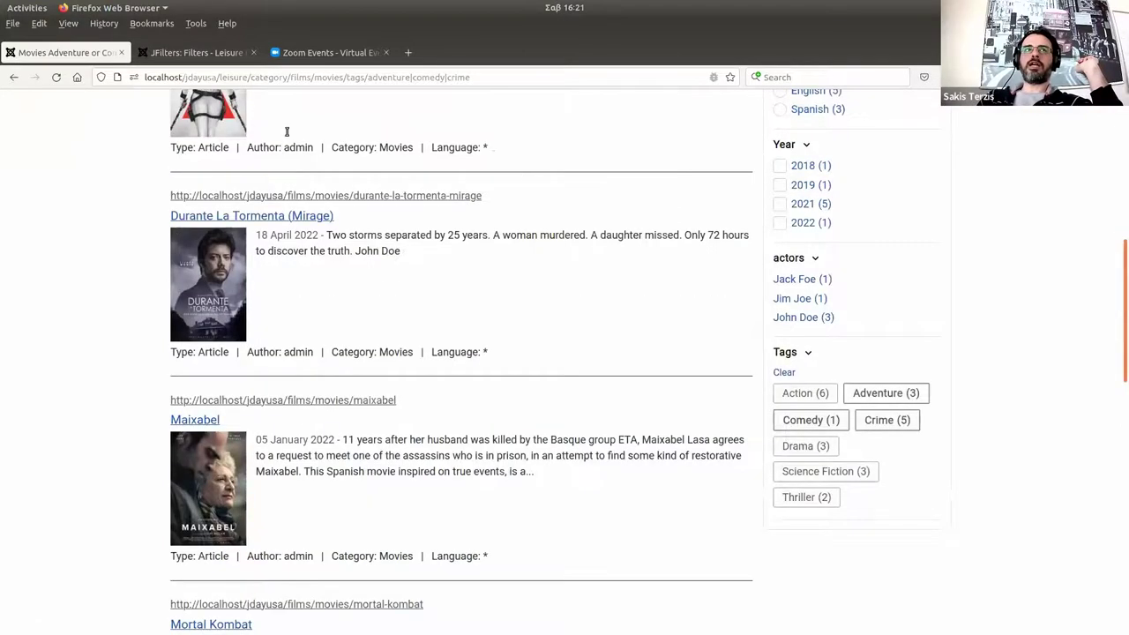
scroll(287, 132, "up", 5)
left_click(194, 52)
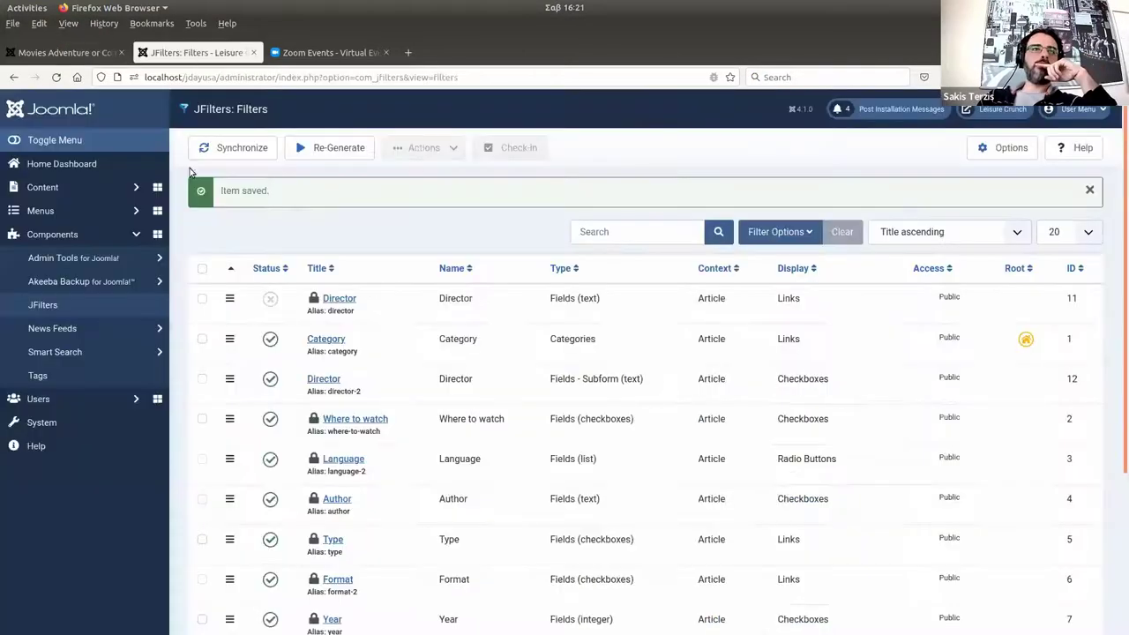
left_click(75, 188)
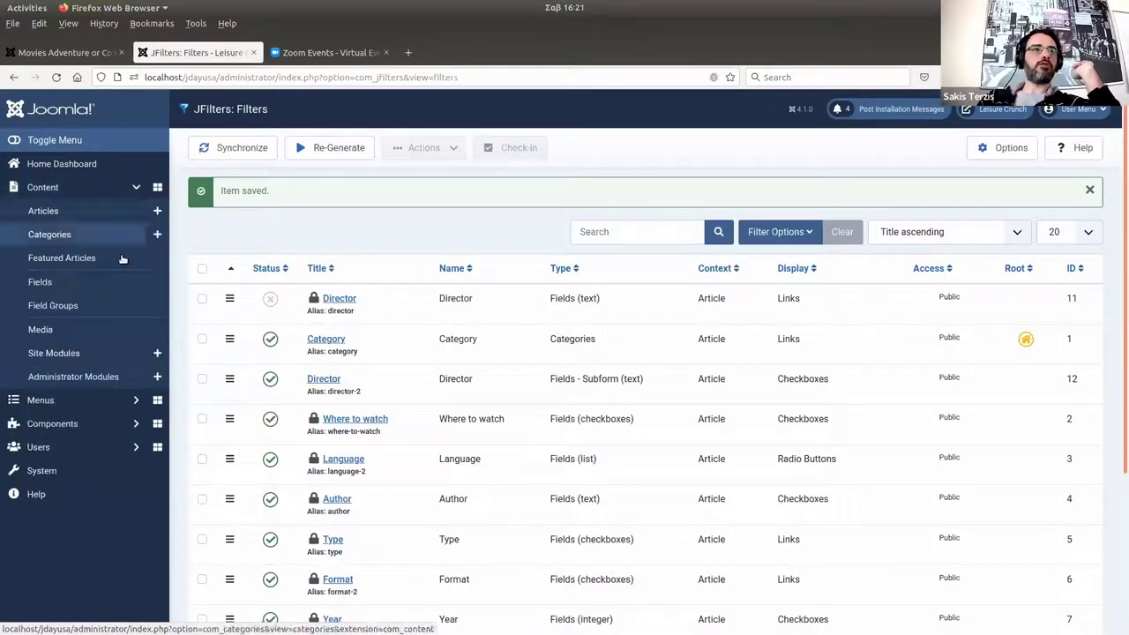
left_click(157, 353)
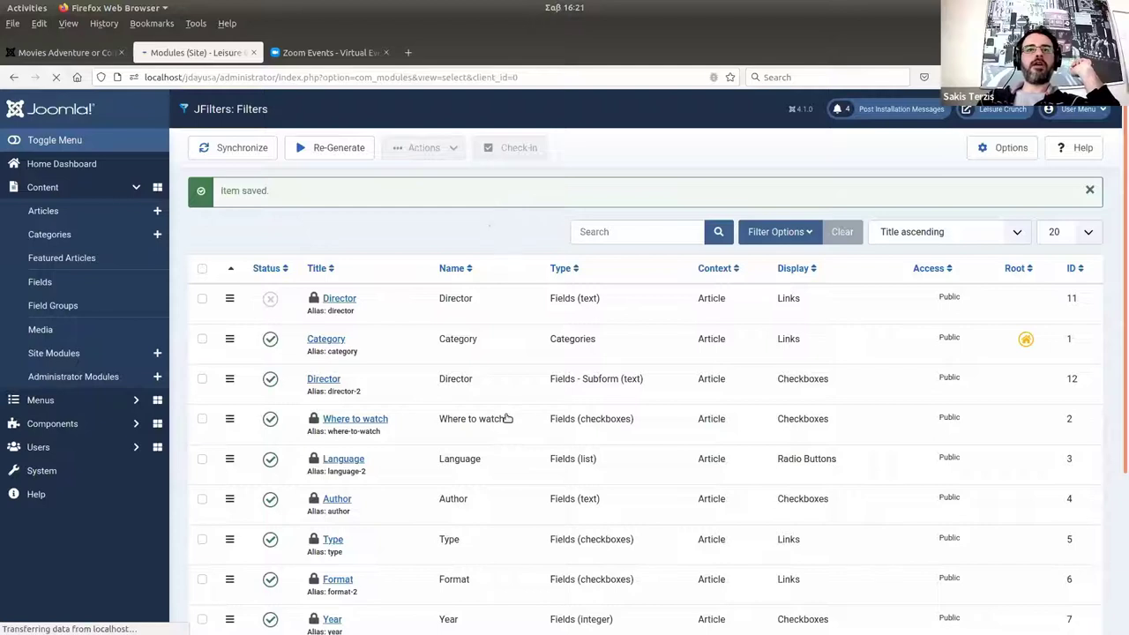
scroll(618, 400, "down", 2)
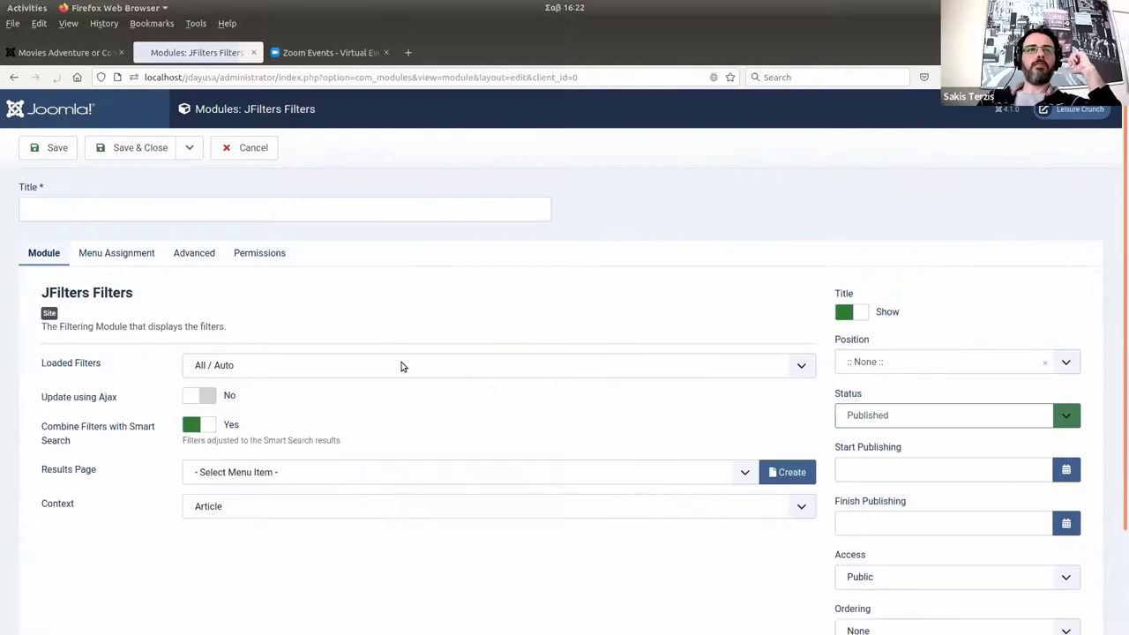
Set the new module to load only selected filters and choose Tags as its filter.
left_click(400, 366)
left_click(338, 411)
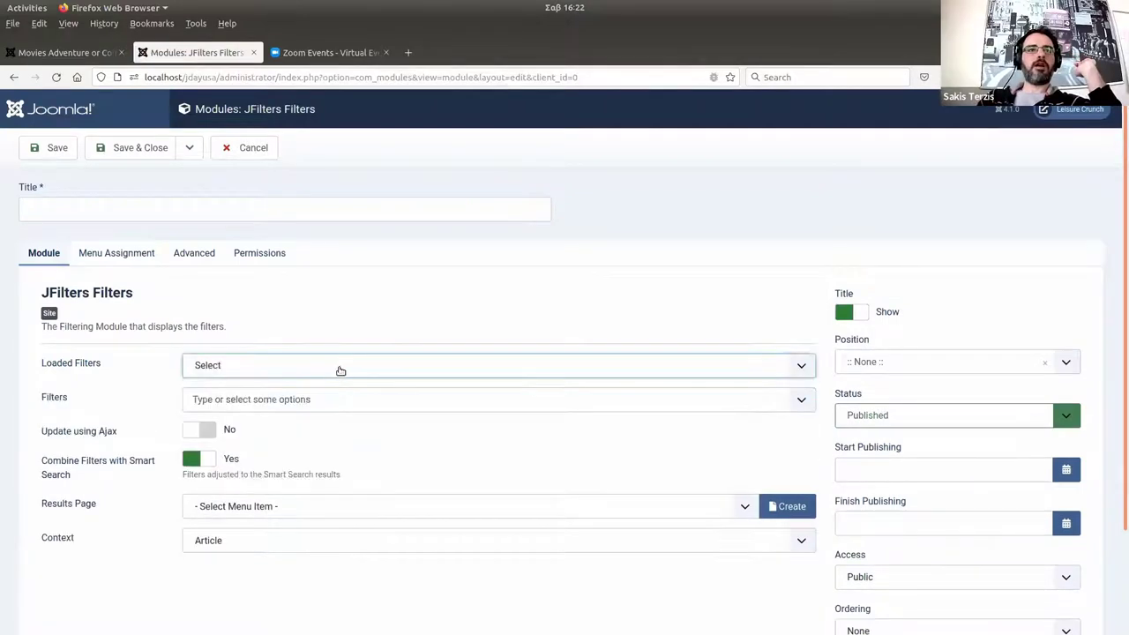
left_click(361, 402)
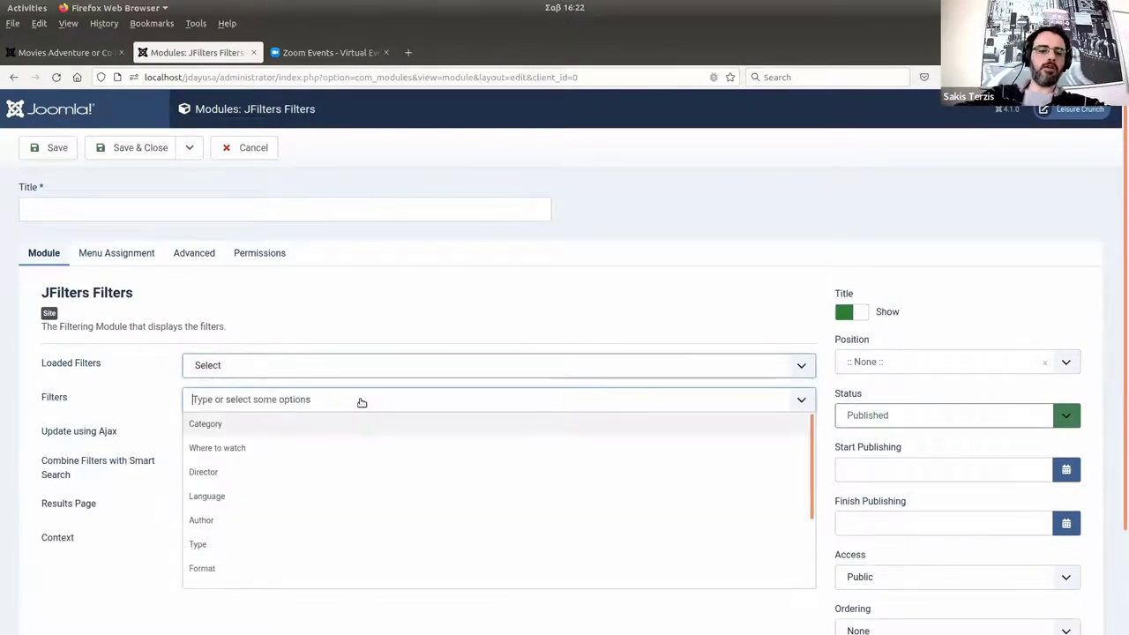
type("tag")
left_click(338, 423)
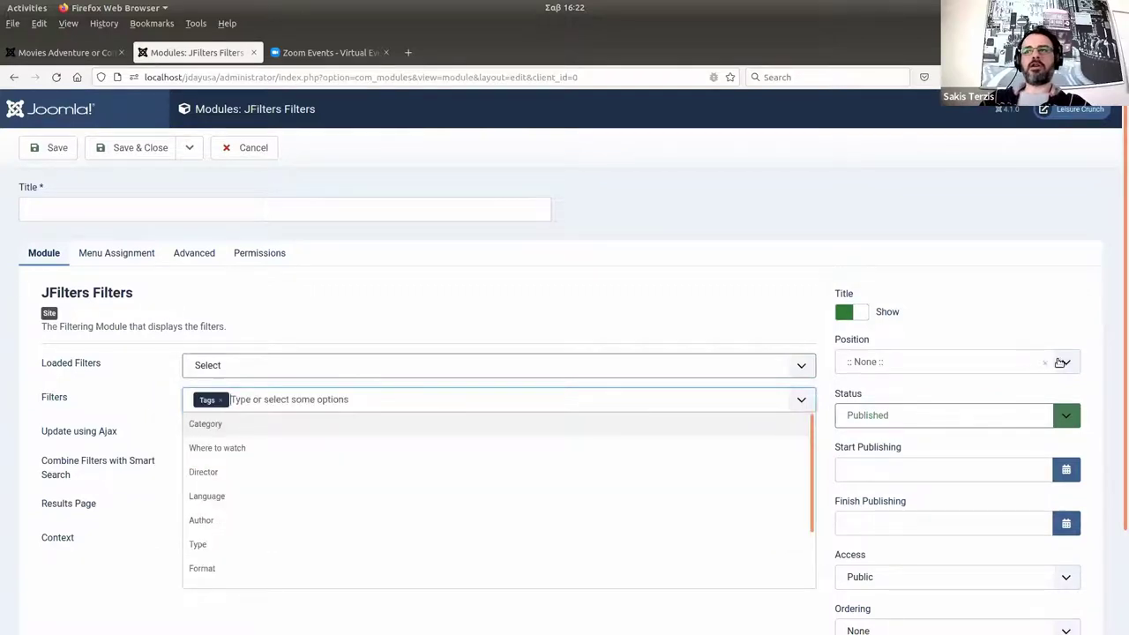
Assign the new module to the Sidebar-left position and check which pages it is assigned to.
left_click(1062, 363)
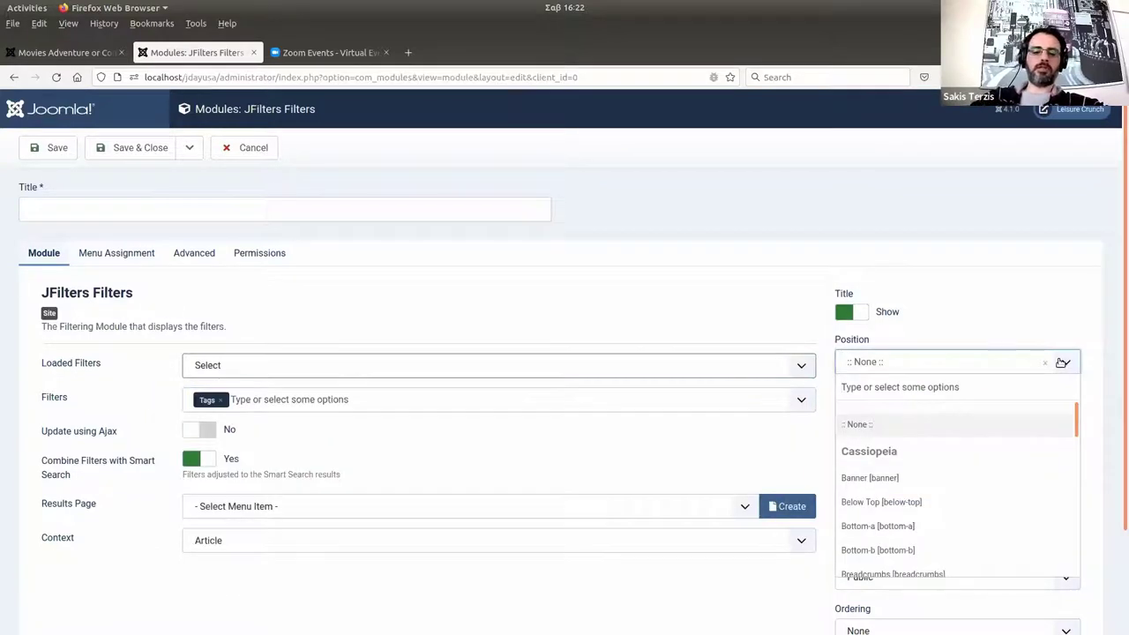
type("lef")
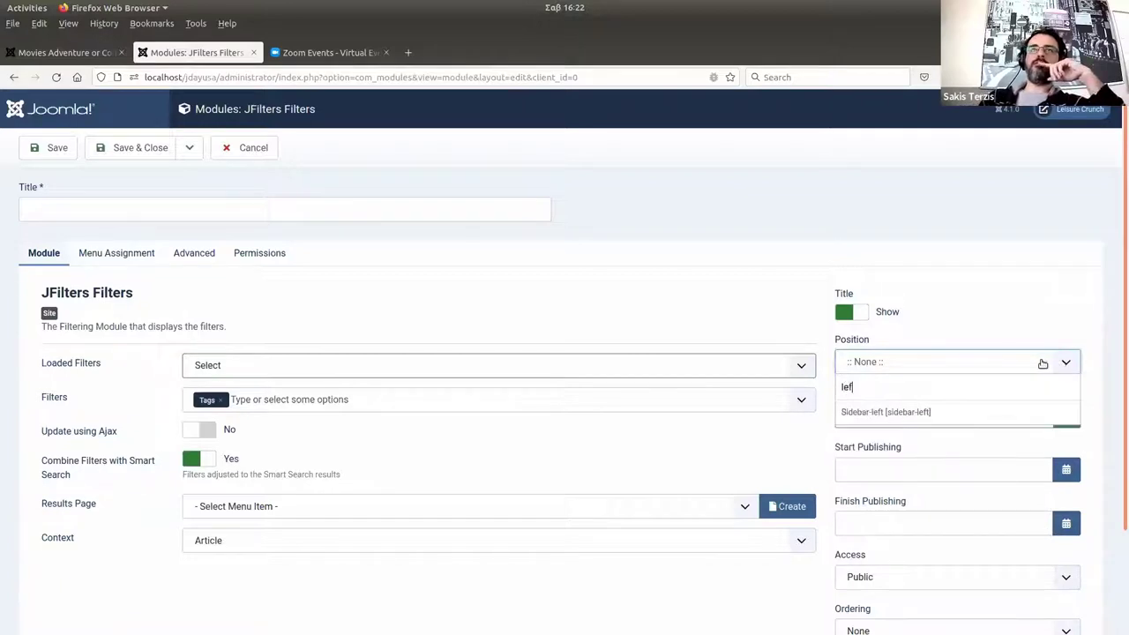
left_click(950, 412)
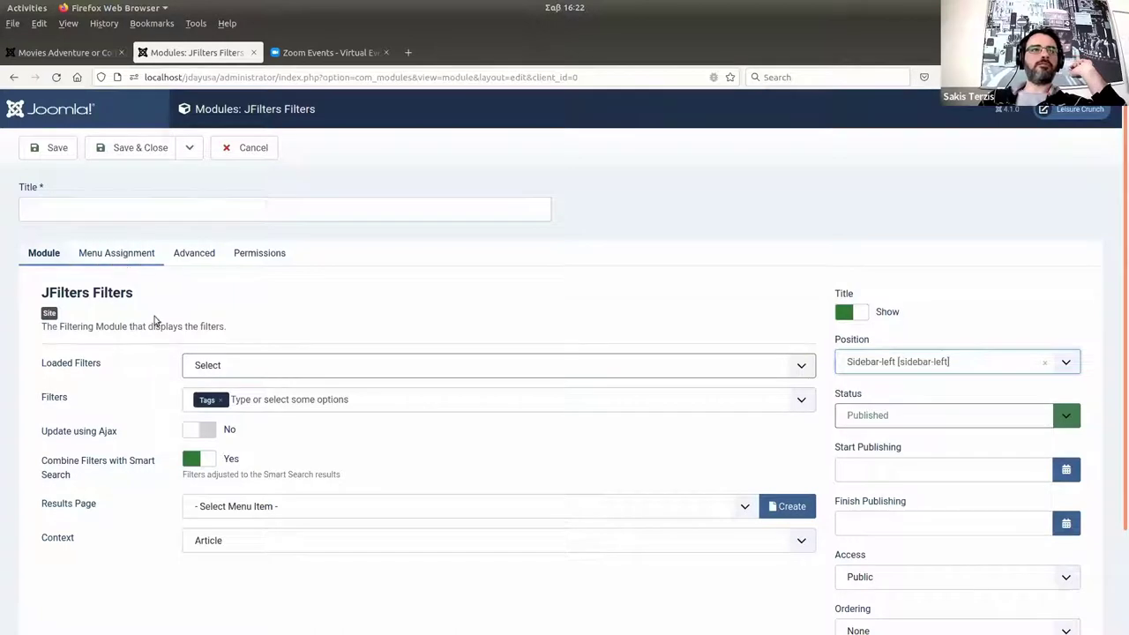
left_click(121, 256)
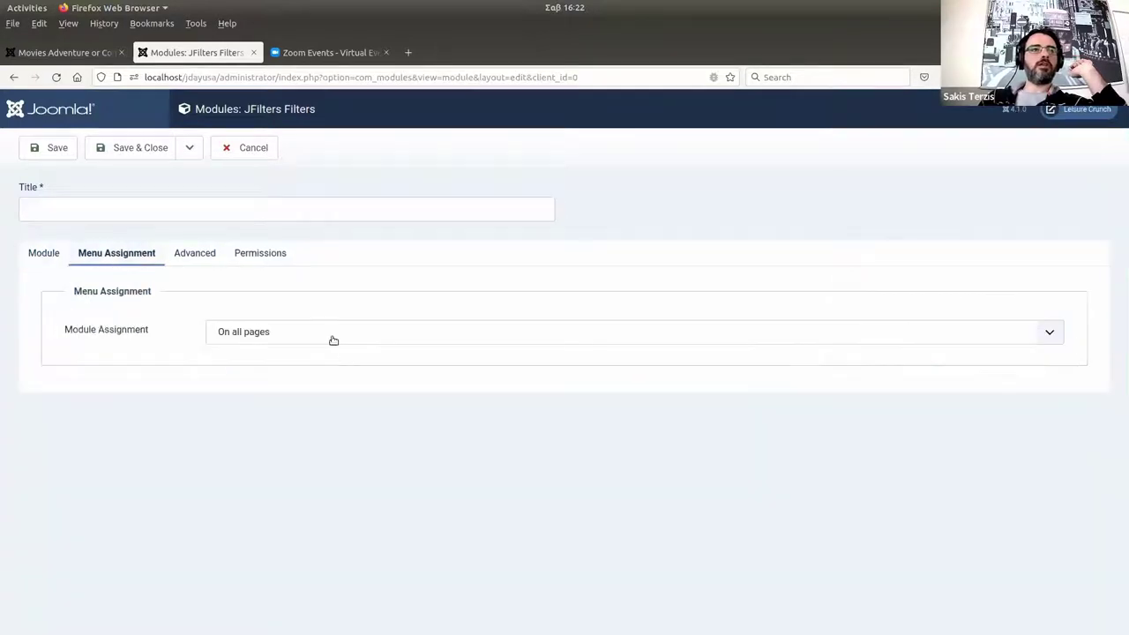
left_click(48, 255)
Name the module Tags, with its title hidden and Ajax updating enabled, and save and close it.
left_click(88, 210)
type("Tags")
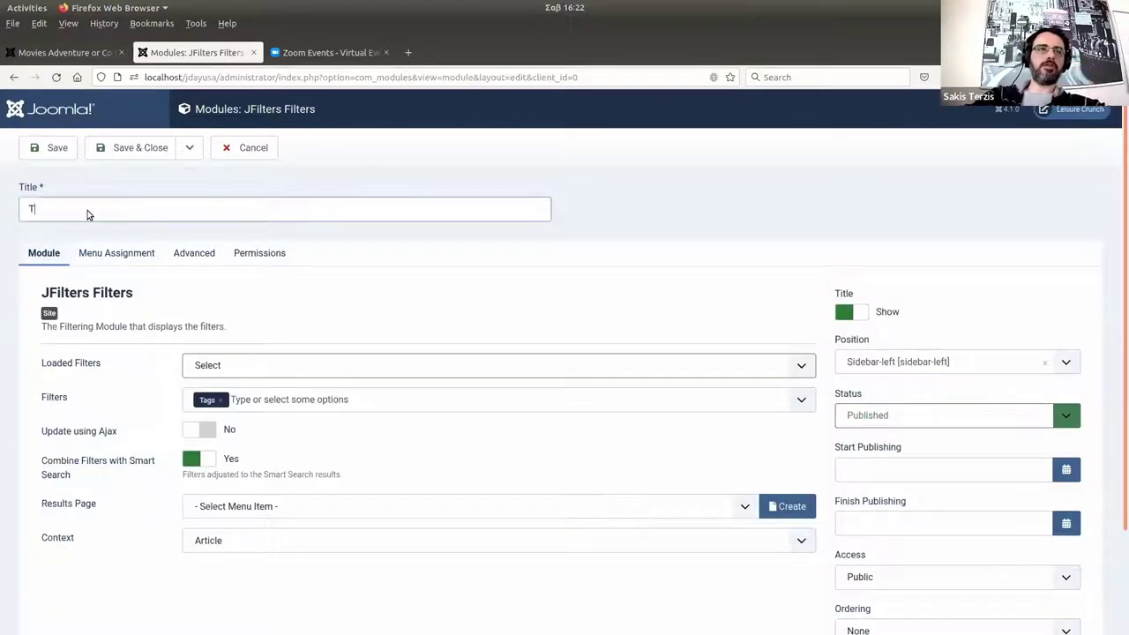
left_click(844, 314)
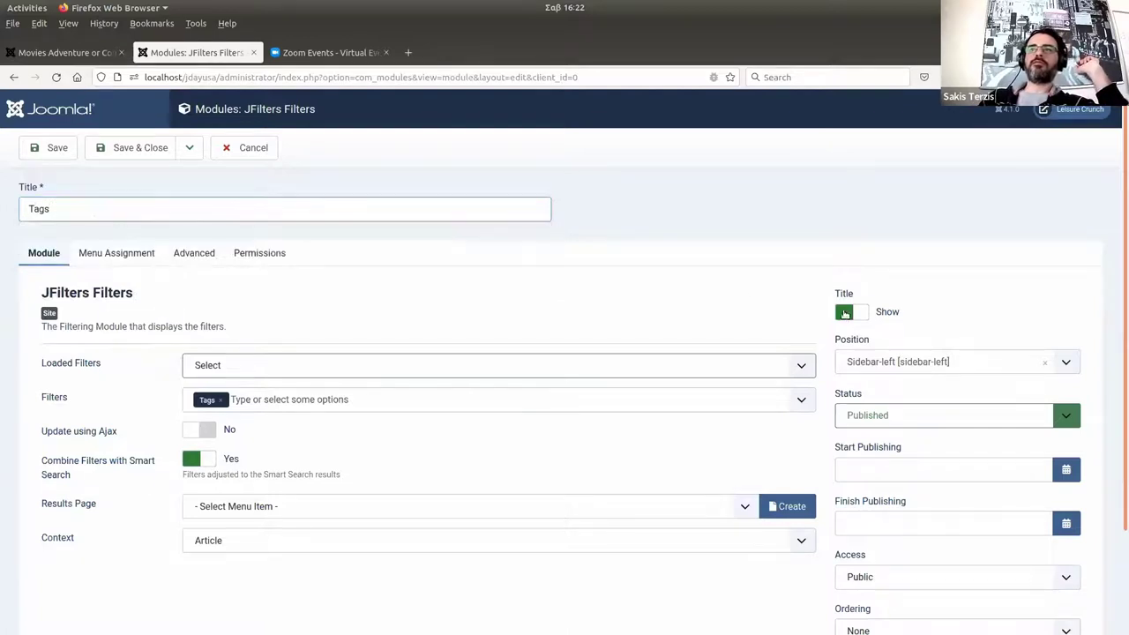
left_click(204, 430)
left_click(132, 150)
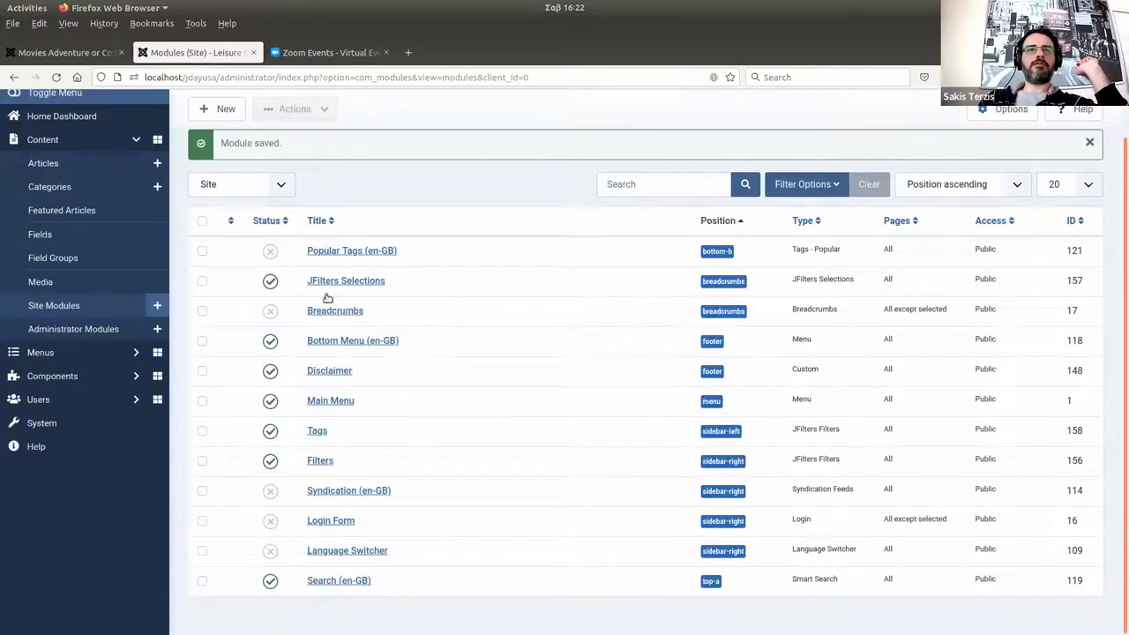
Edit the existing Filters module to exclude the Tags filter, and save it.
left_click(318, 461)
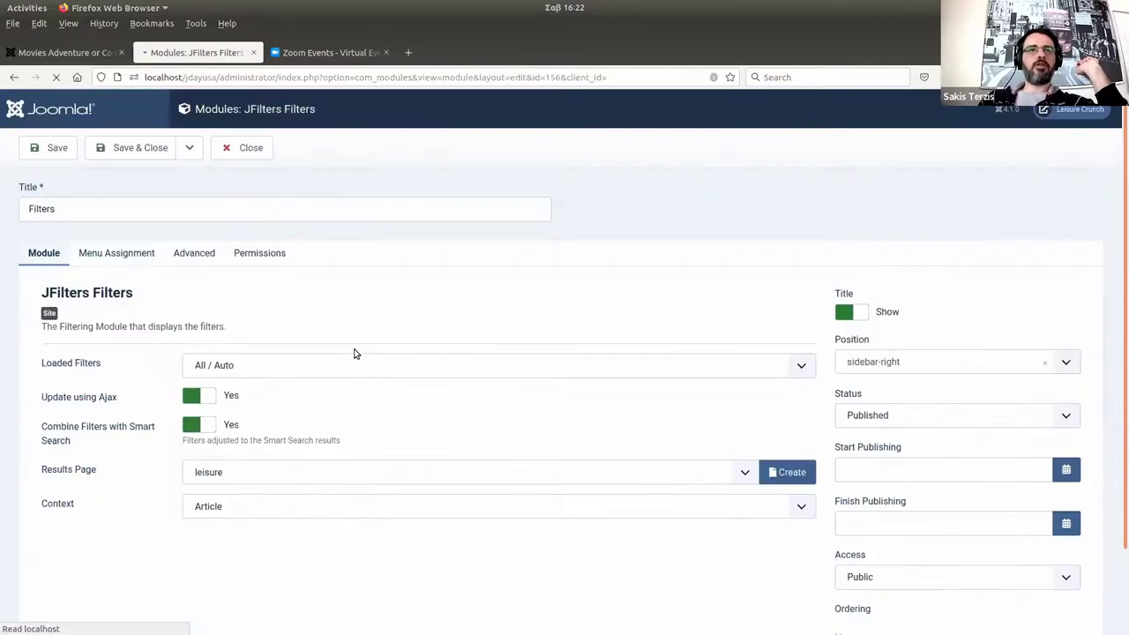
left_click(283, 361)
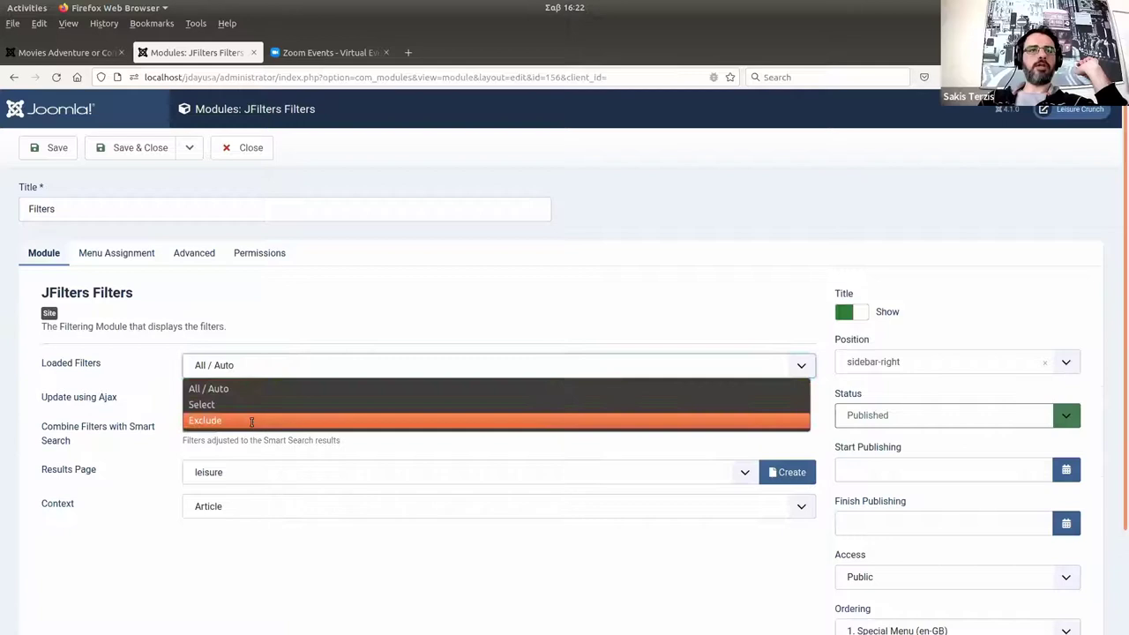
left_click(254, 421)
left_click(288, 399)
type("tag")
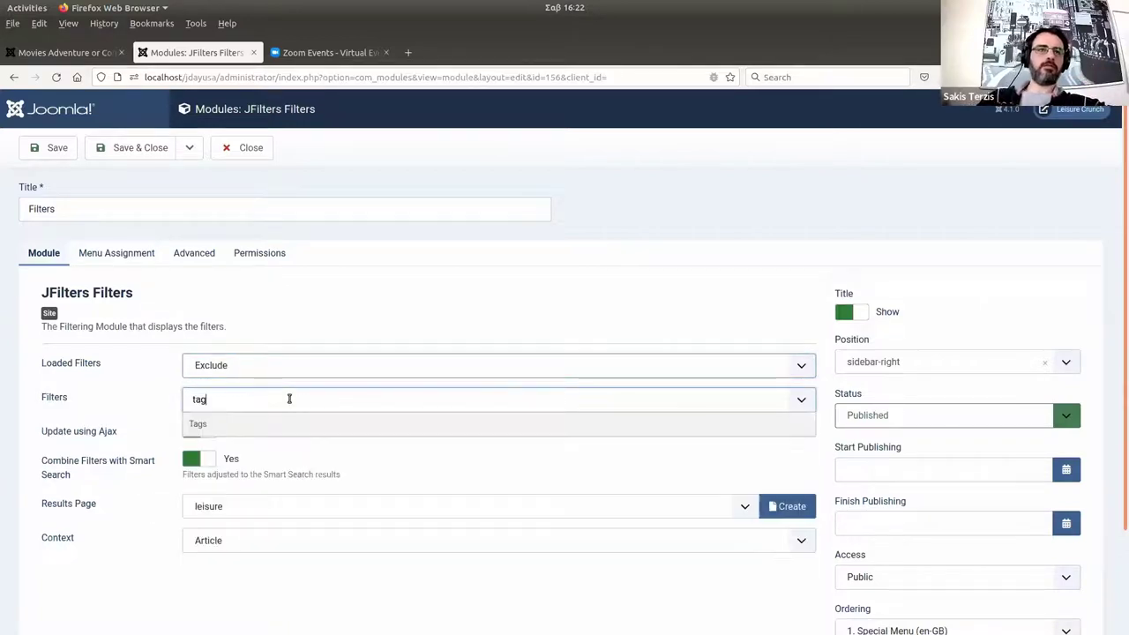
left_click(277, 425)
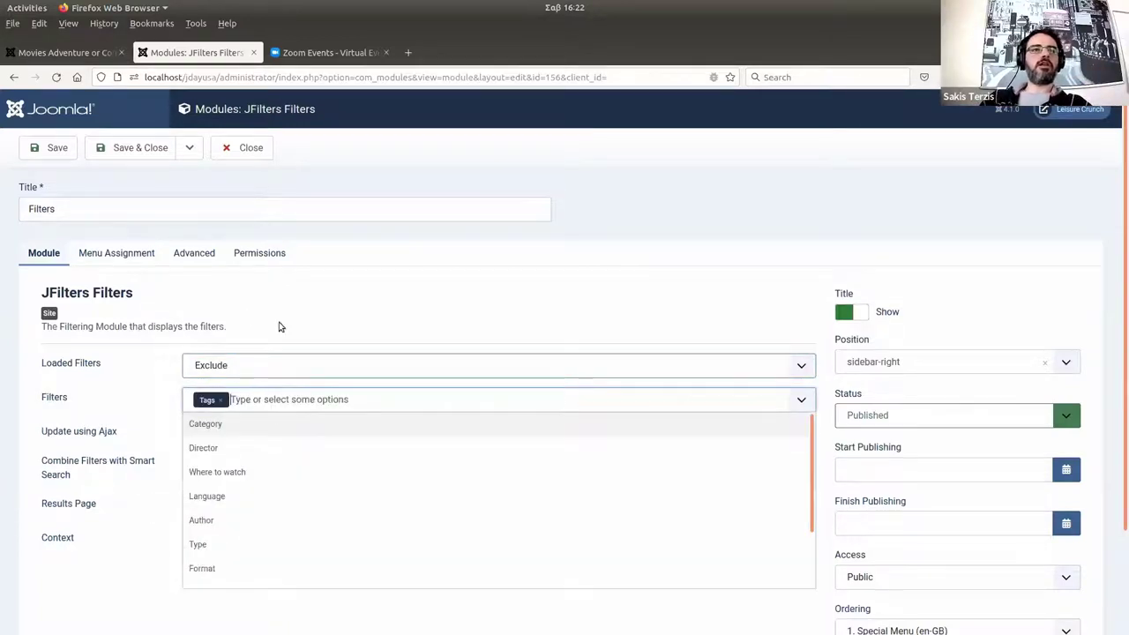
left_click(326, 328)
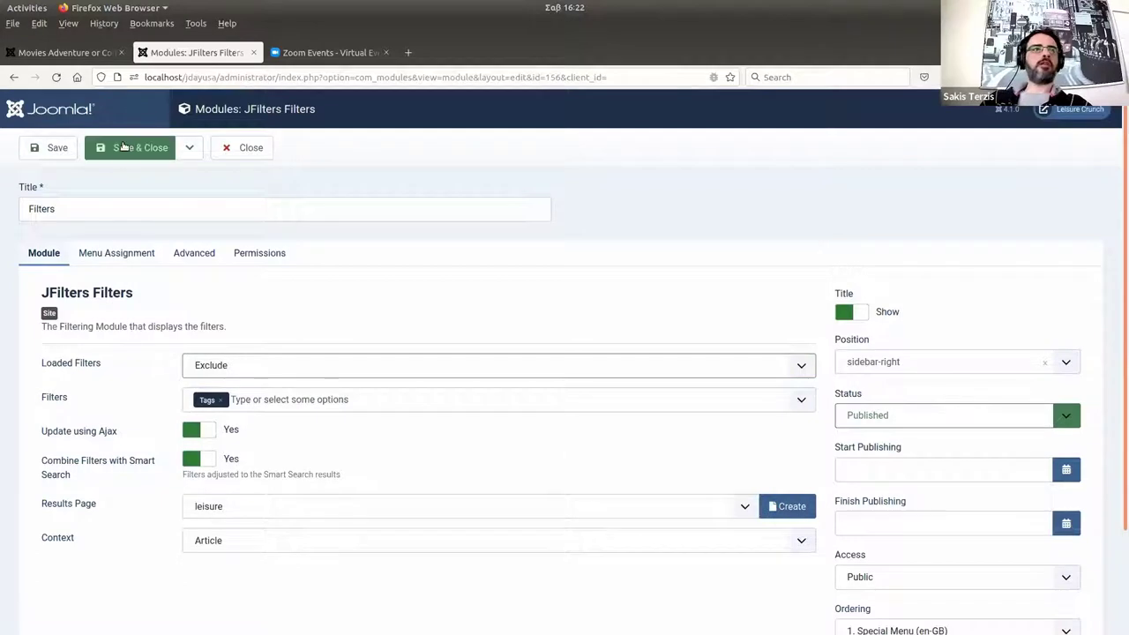
left_click(50, 149)
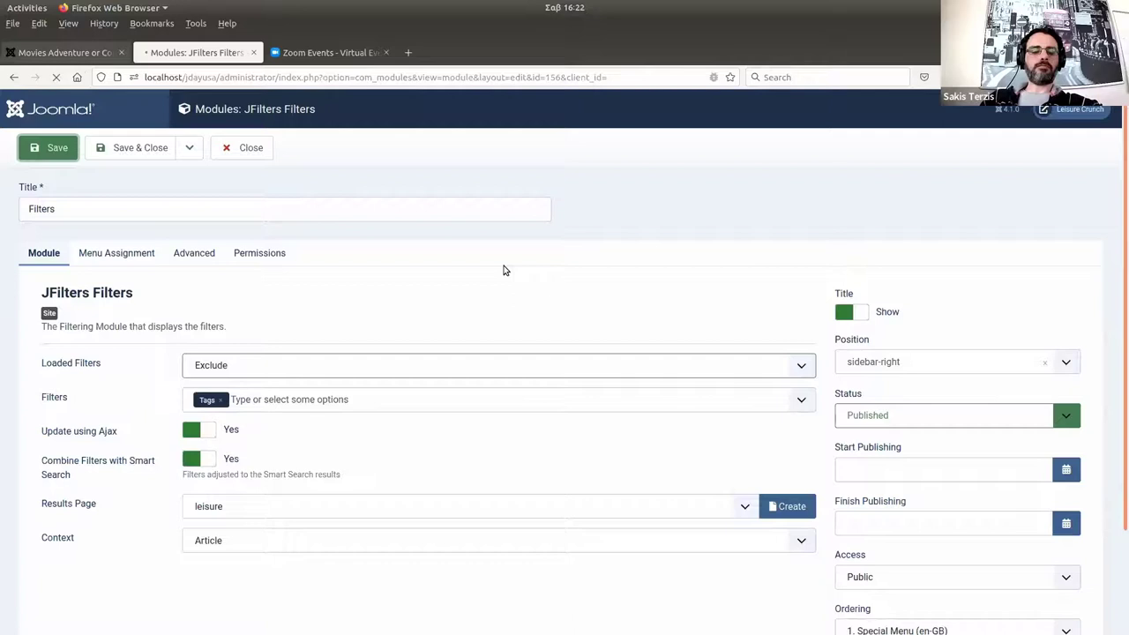
Reload the site's movie results and deselect the Crime, Adventure and Comedy tags in the separate Tags module.
key("ctrl+Page_Up")
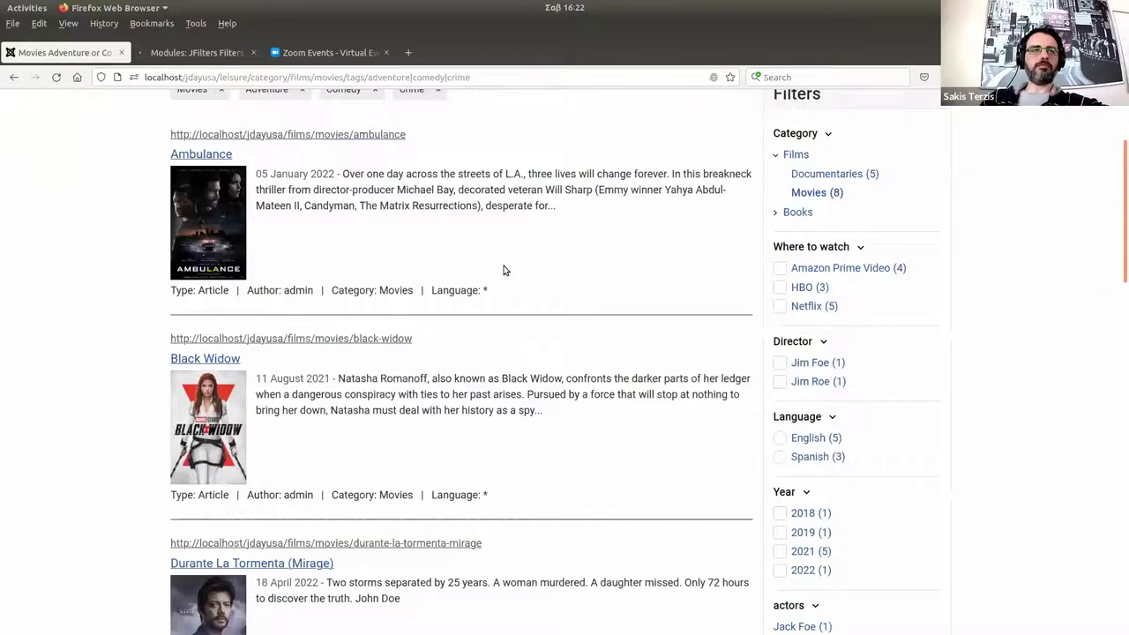
key("F5")
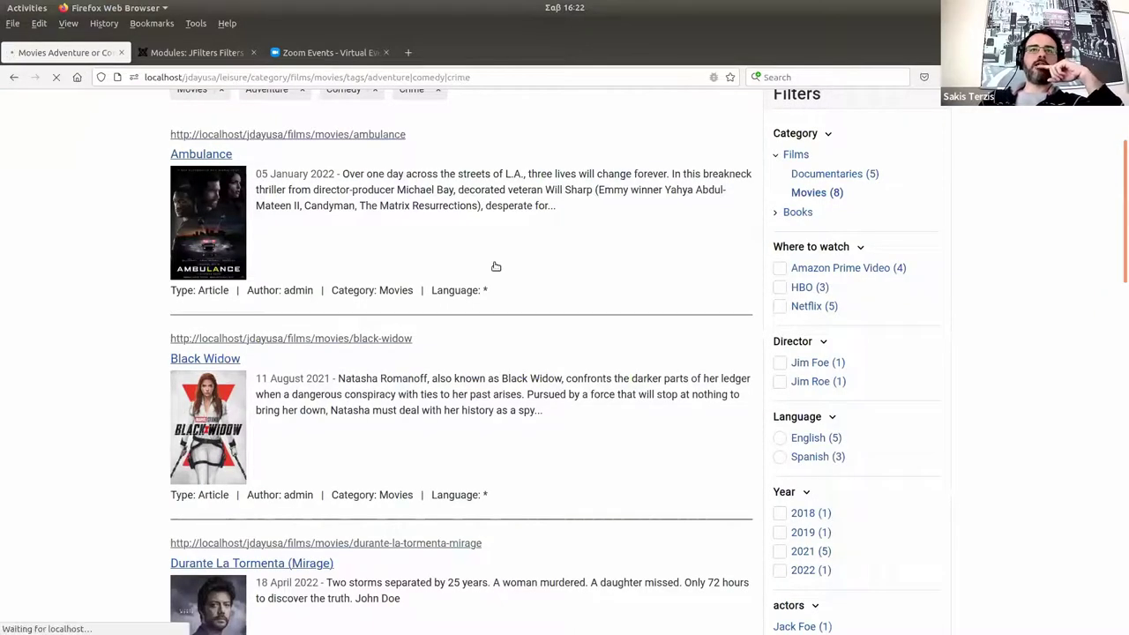
left_click(295, 300)
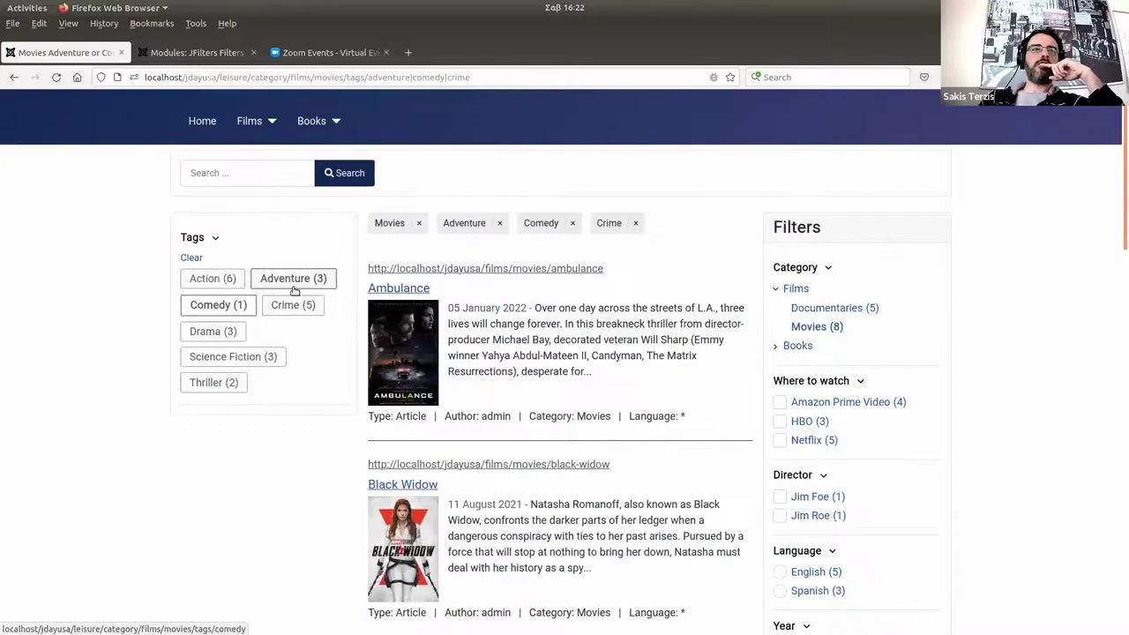
left_click(222, 302)
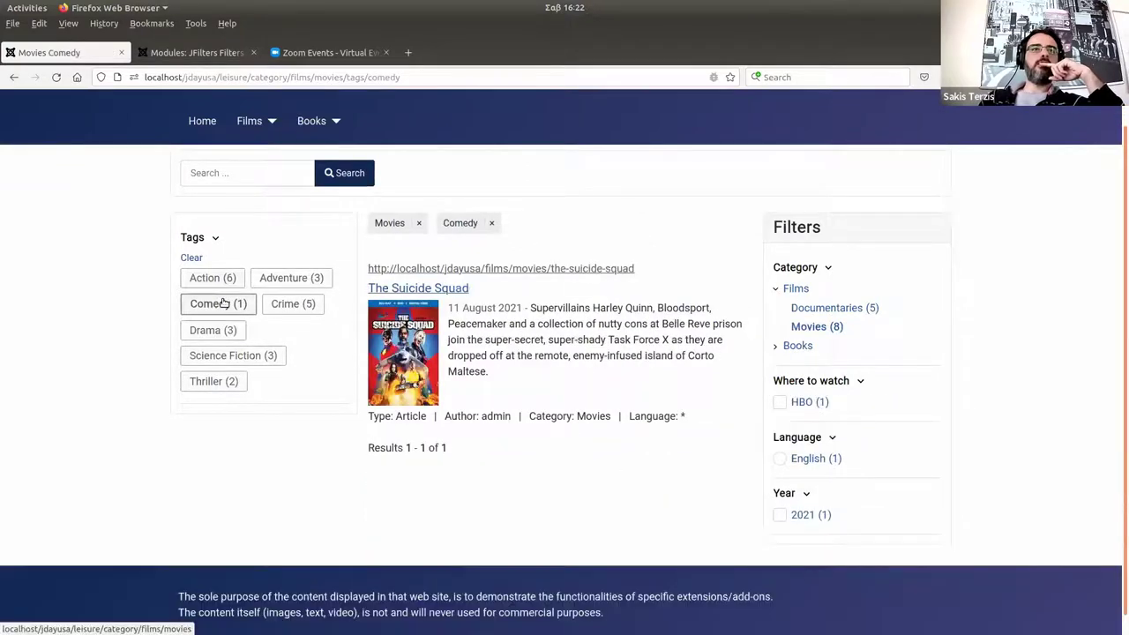
left_click(222, 302)
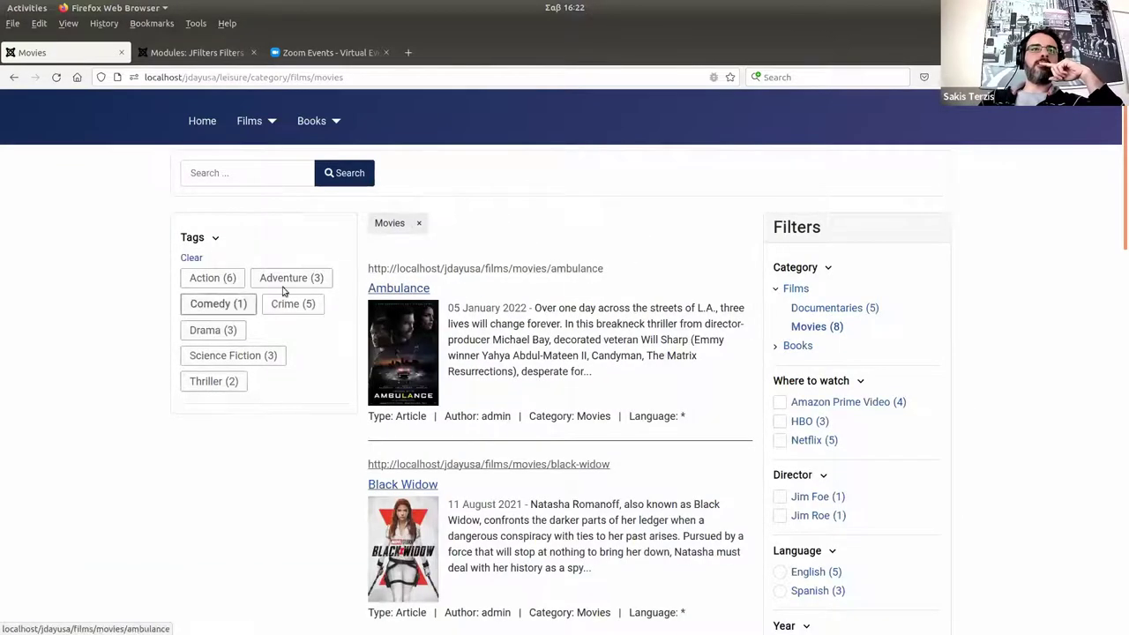
Filter the movies by the tags Comedy, Crime and Science Fiction, and check the results and remaining filters.
left_click(301, 305)
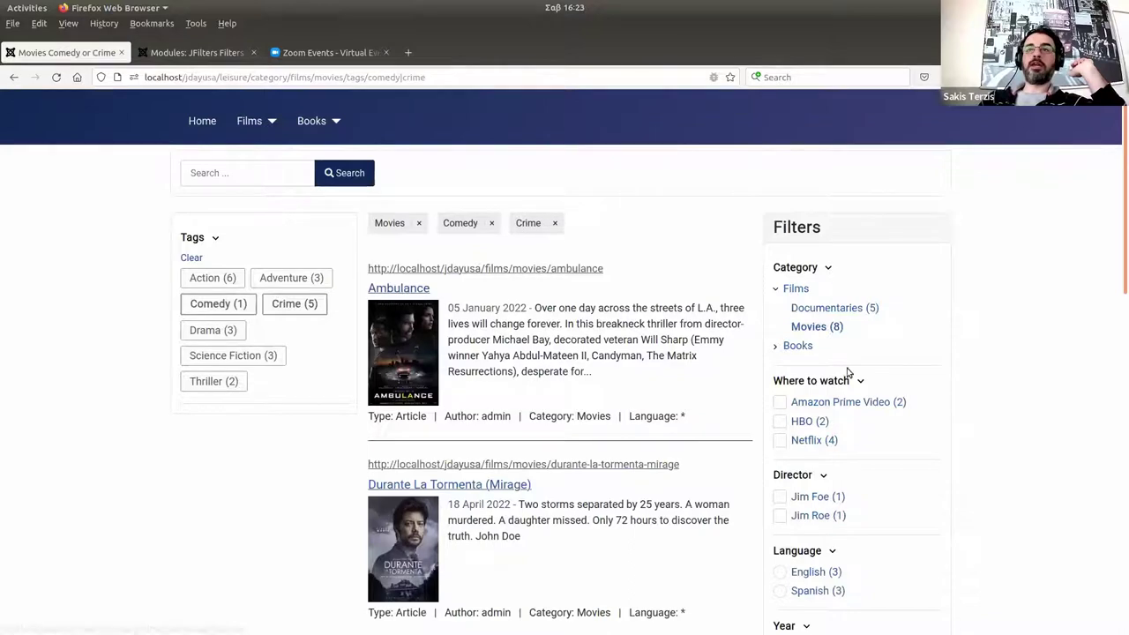
scroll(841, 527, "down", 3)
scroll(841, 527, "up", 3)
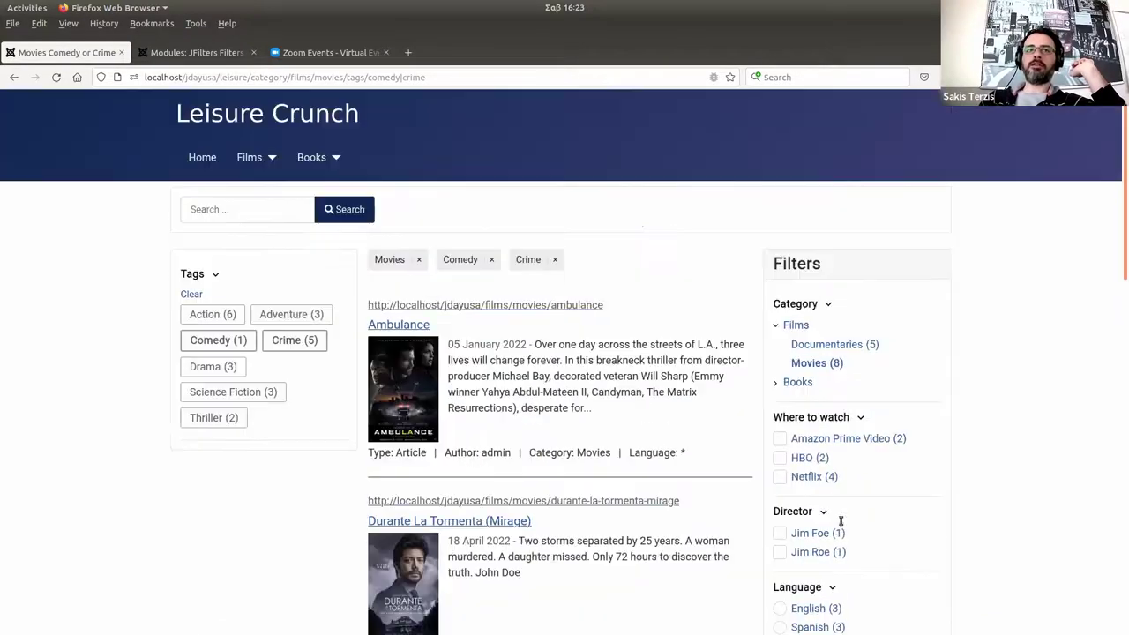
left_click(268, 393)
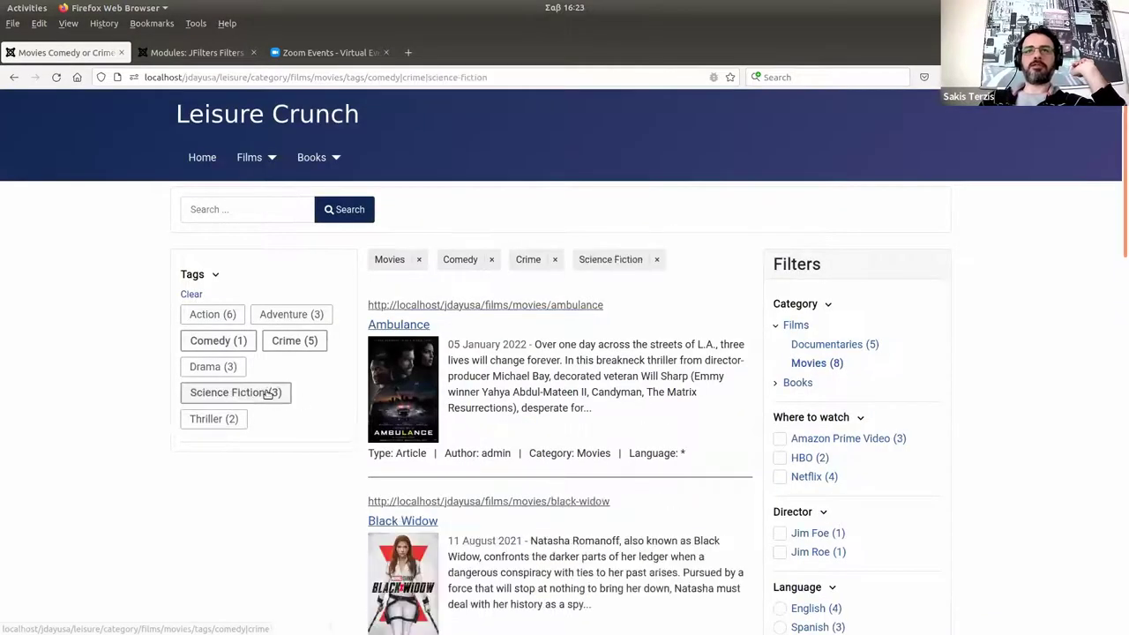
scroll(769, 447, "down", 3)
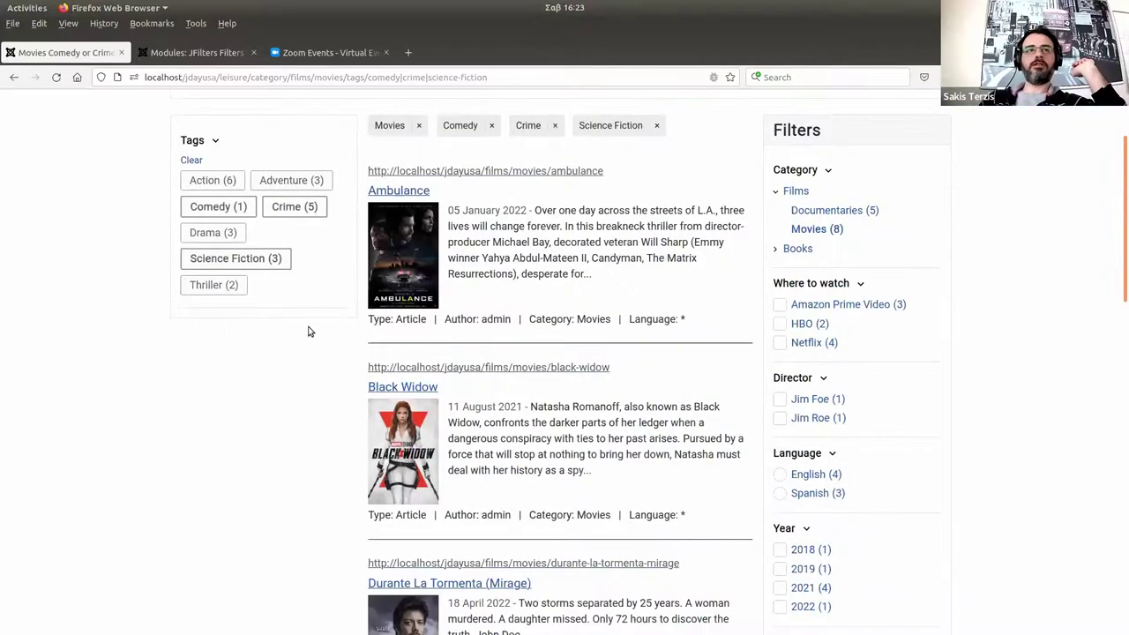
Reduce the selected tags to Comedy and narrow the movies to HBO and the English language.
scroll(285, 328, "up", 2)
left_click(280, 324)
left_click(301, 278)
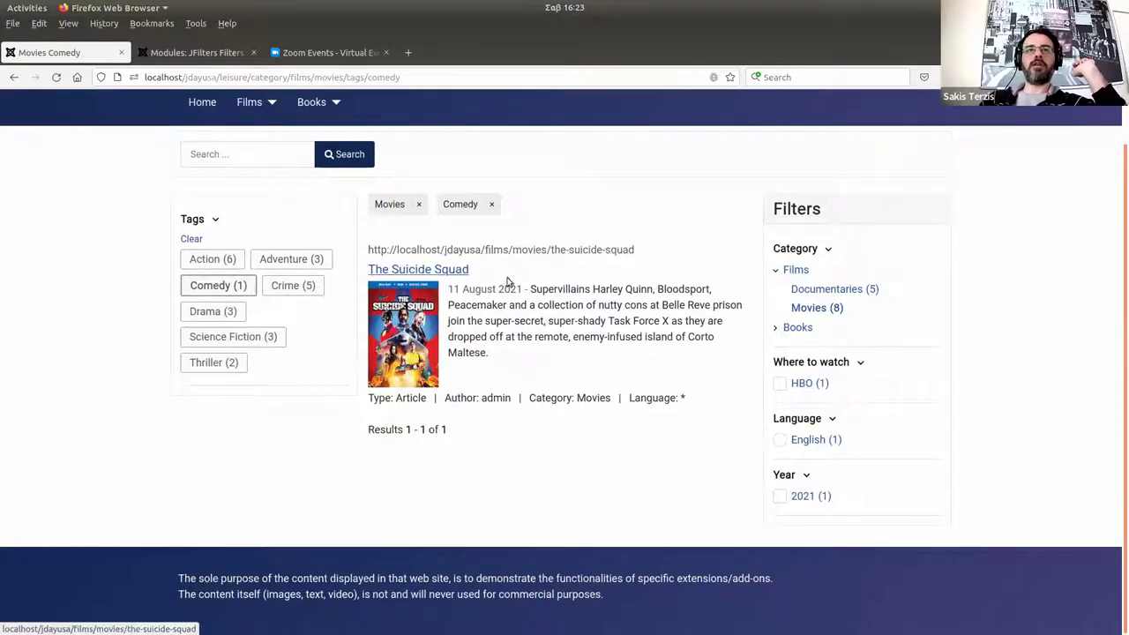
left_click(801, 386)
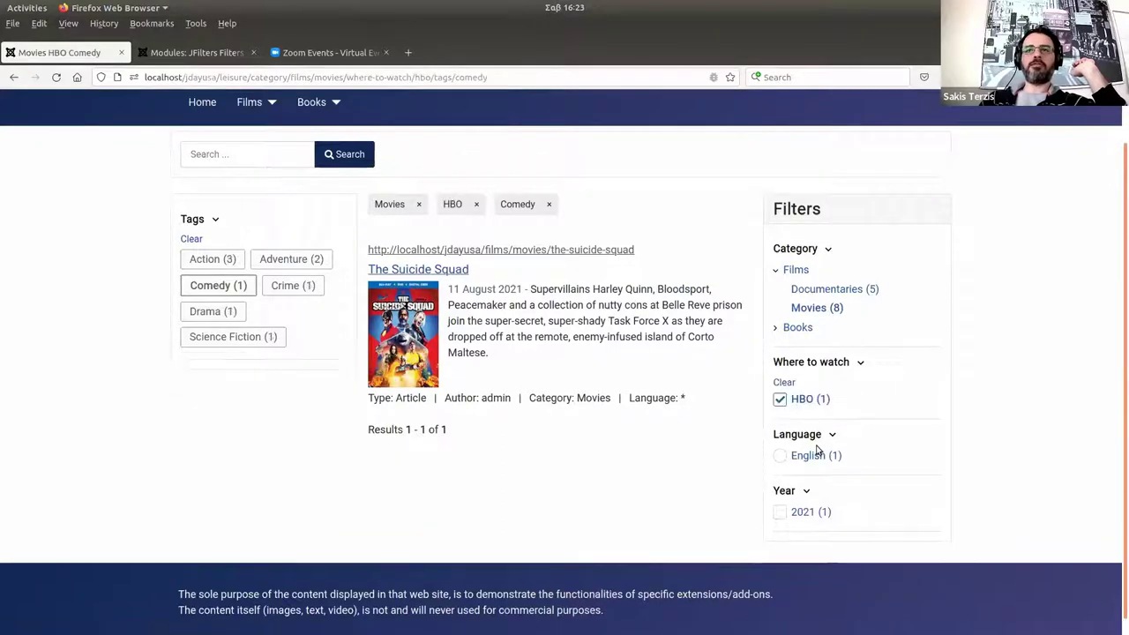
left_click(803, 455)
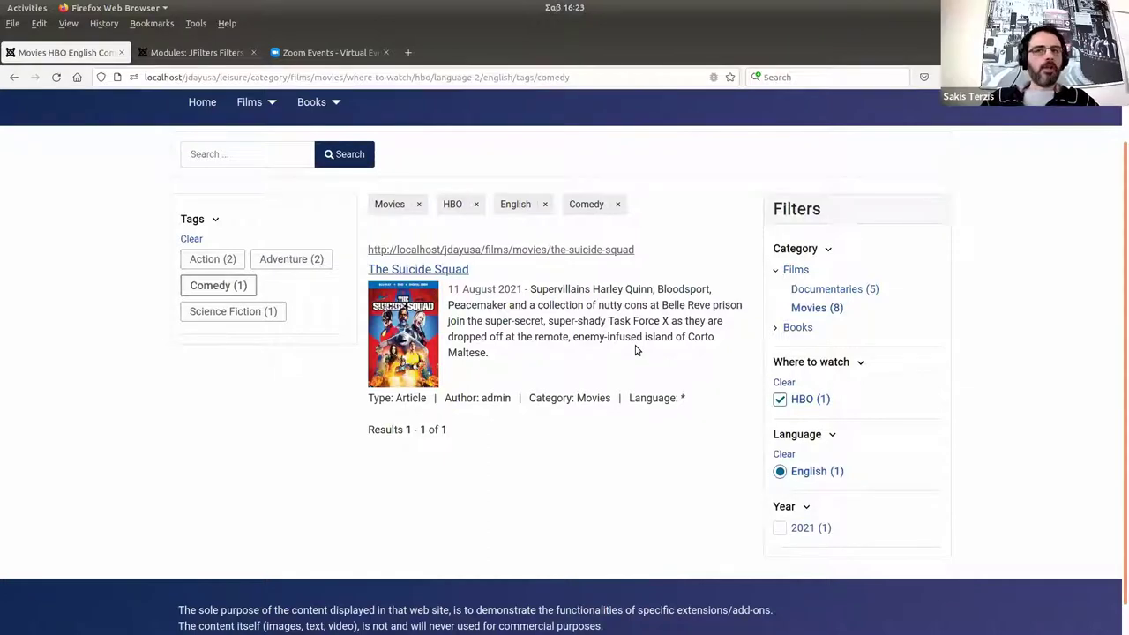
Open the Science books page on the site and examine its article and the available filters.
scroll(1119, 222, "up", 1)
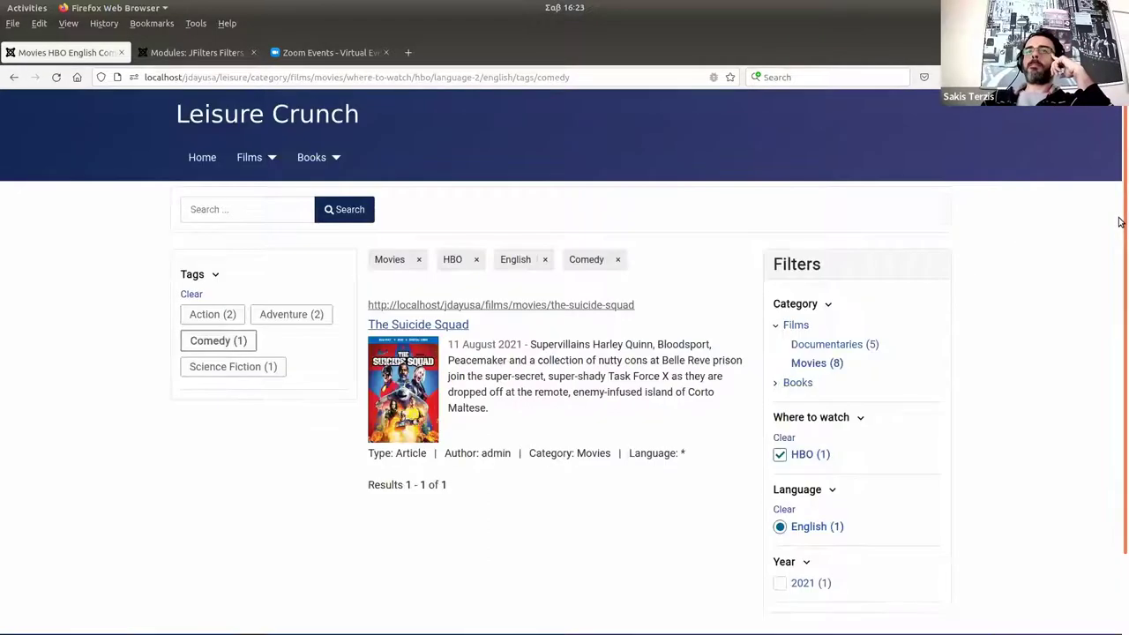
left_click(338, 157)
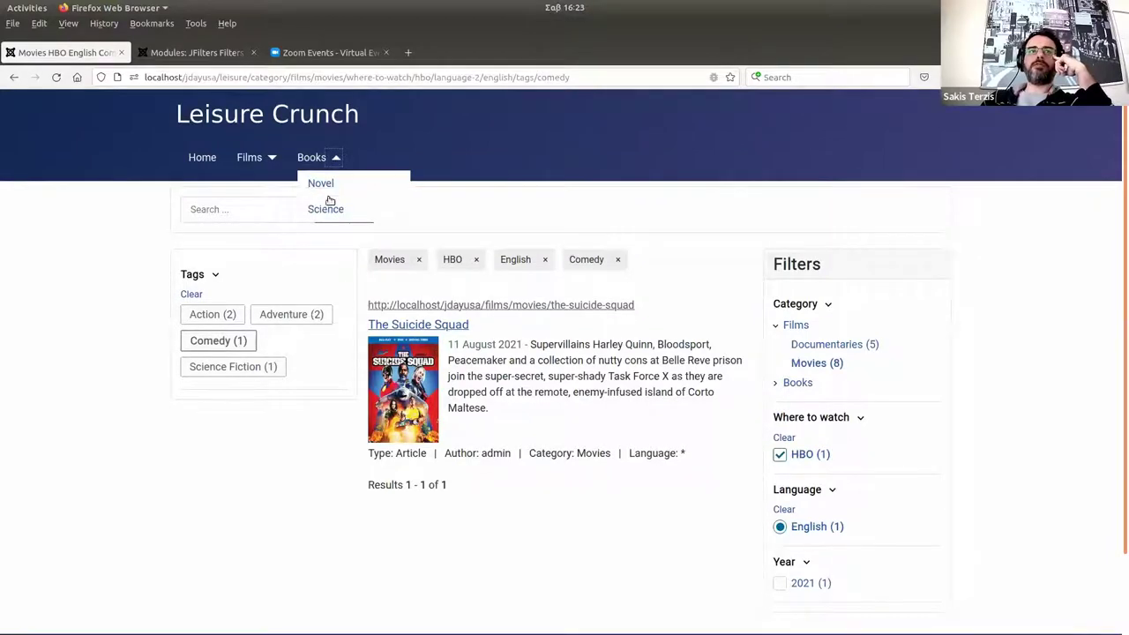
left_click(327, 212)
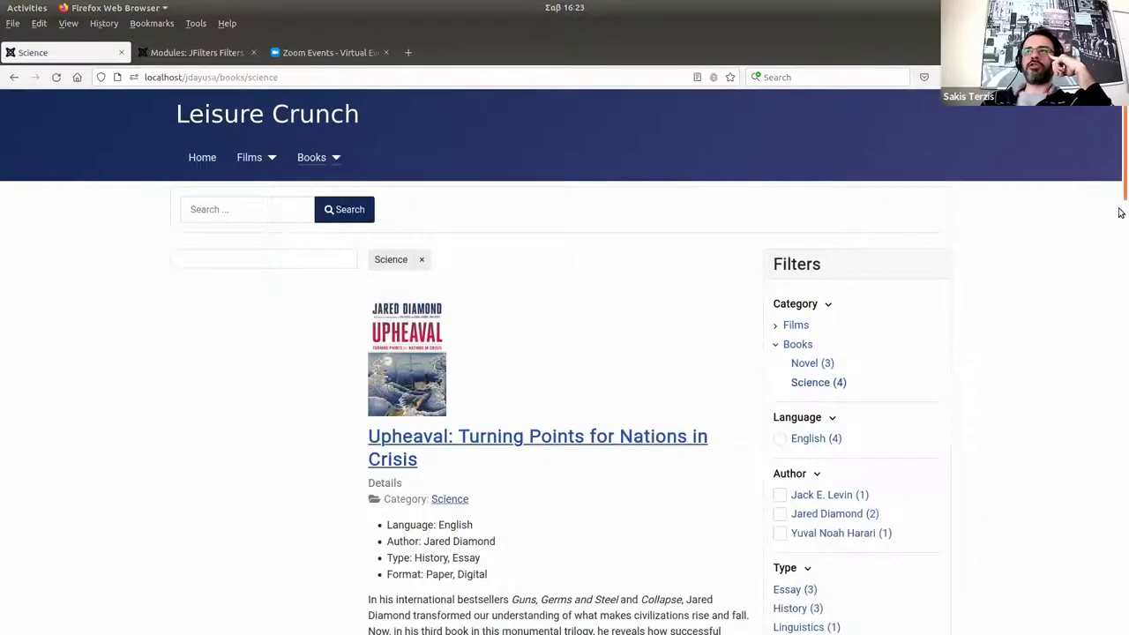
scroll(1119, 196, "down", 3)
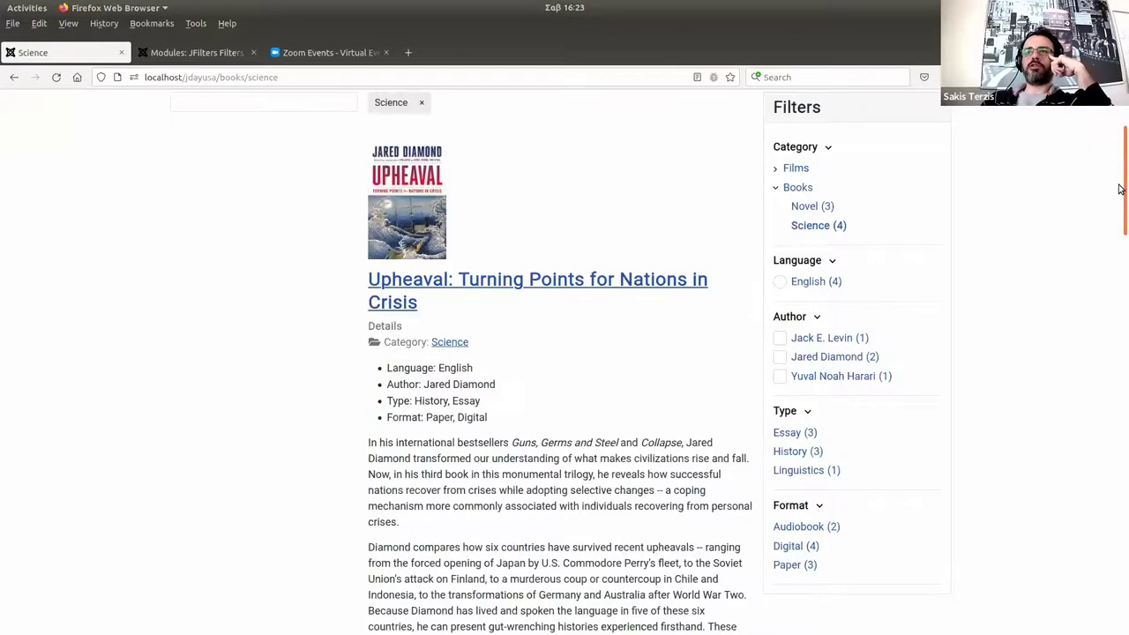
scroll(1081, 269, "up", 2)
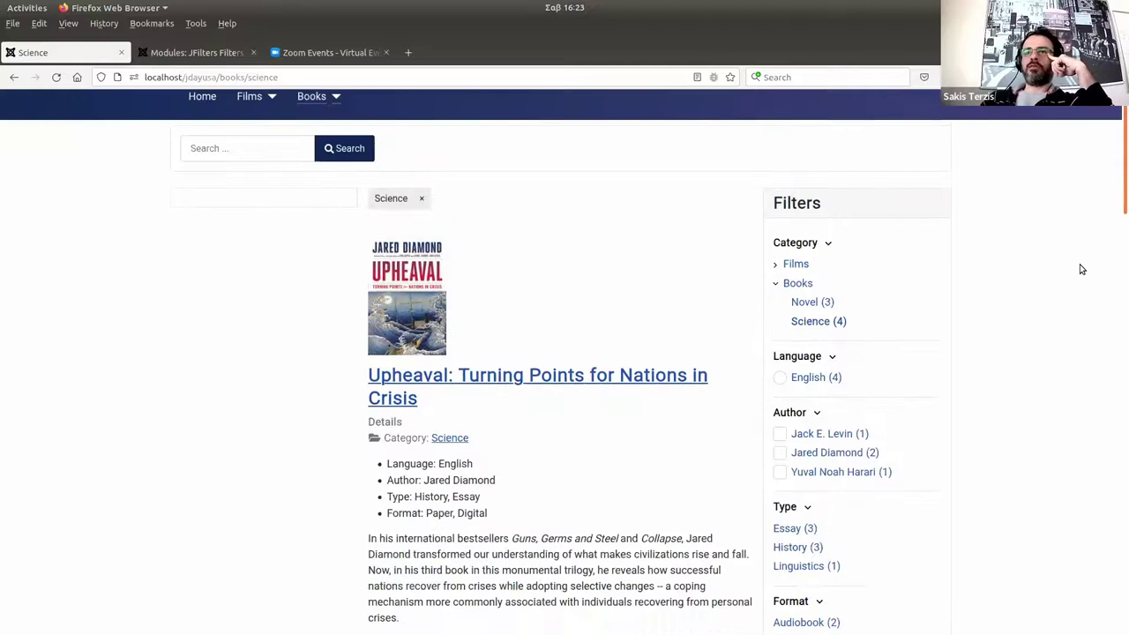
scroll(960, 496, "down", 3)
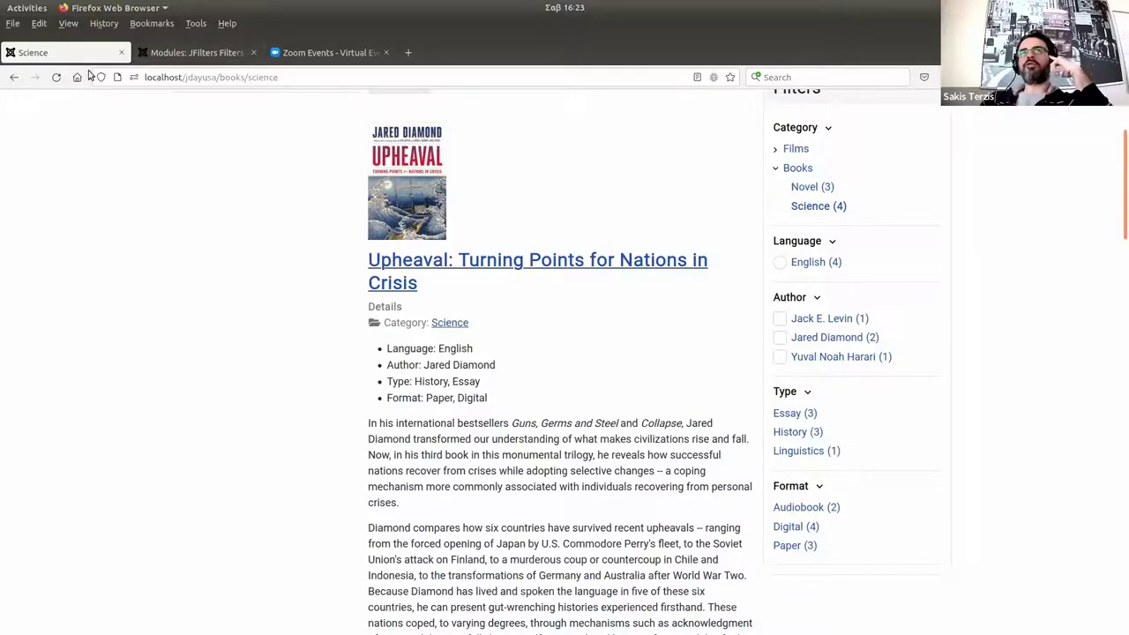
Close the Filters module in the Joomla administrator, and highlight "selective changes" in the Upheaval article text on the site.
left_click(177, 56)
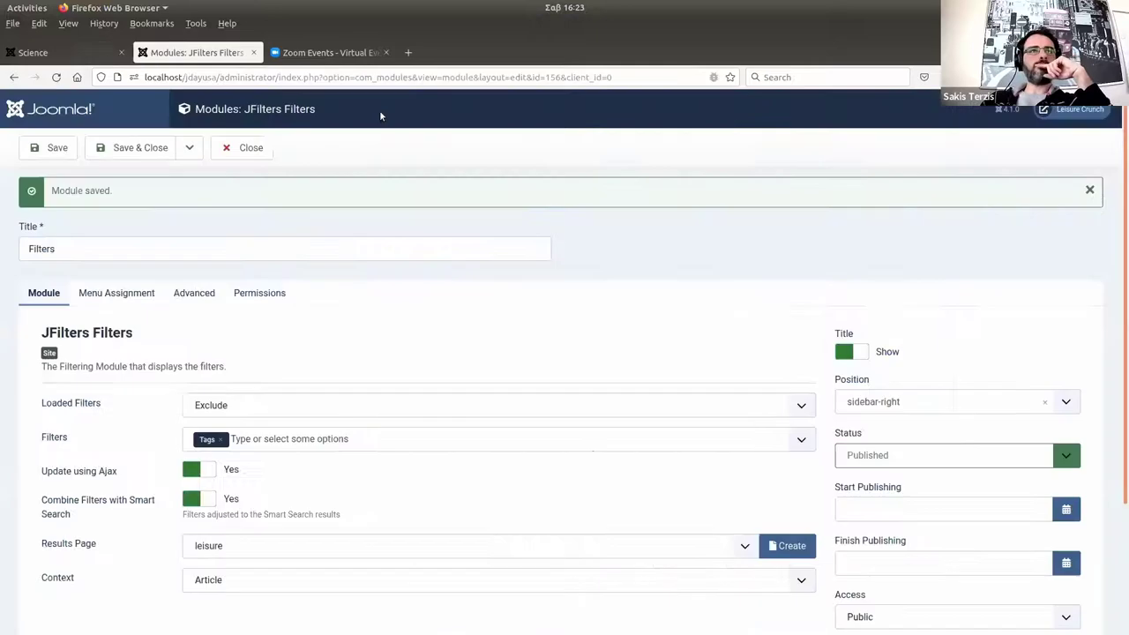
left_click(254, 151)
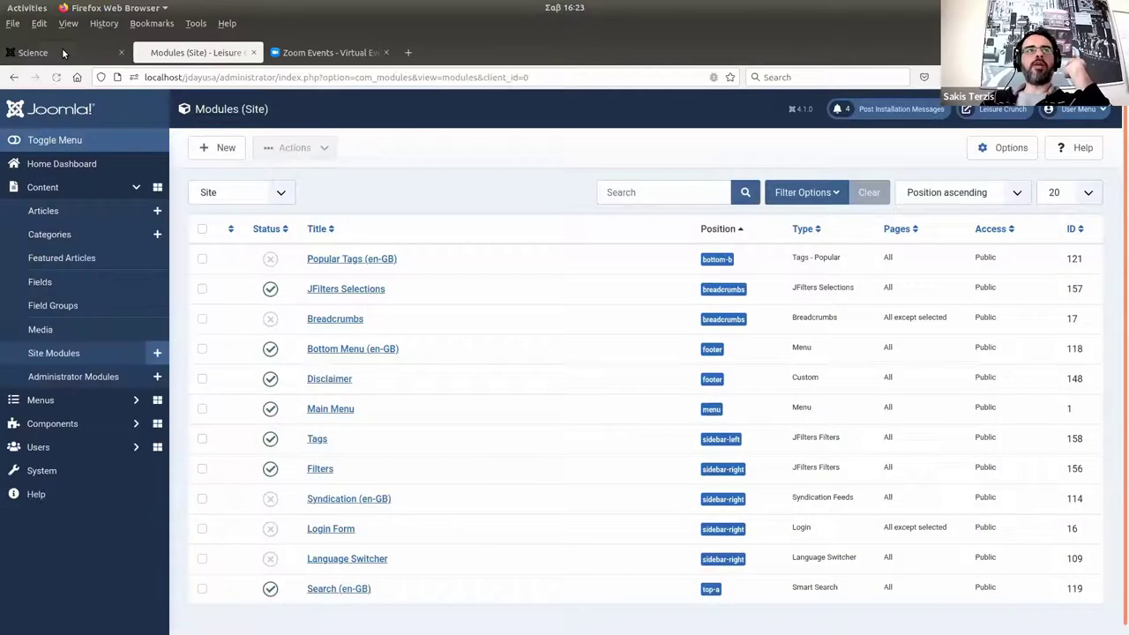
left_click(62, 47)
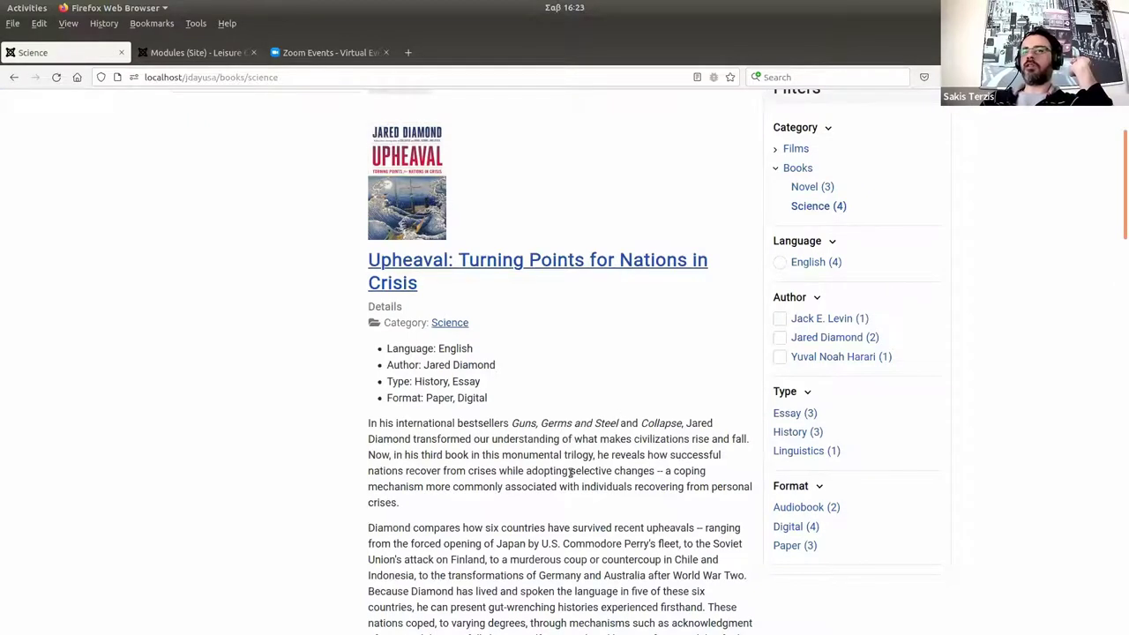
left_click_drag(570, 473, 654, 473)
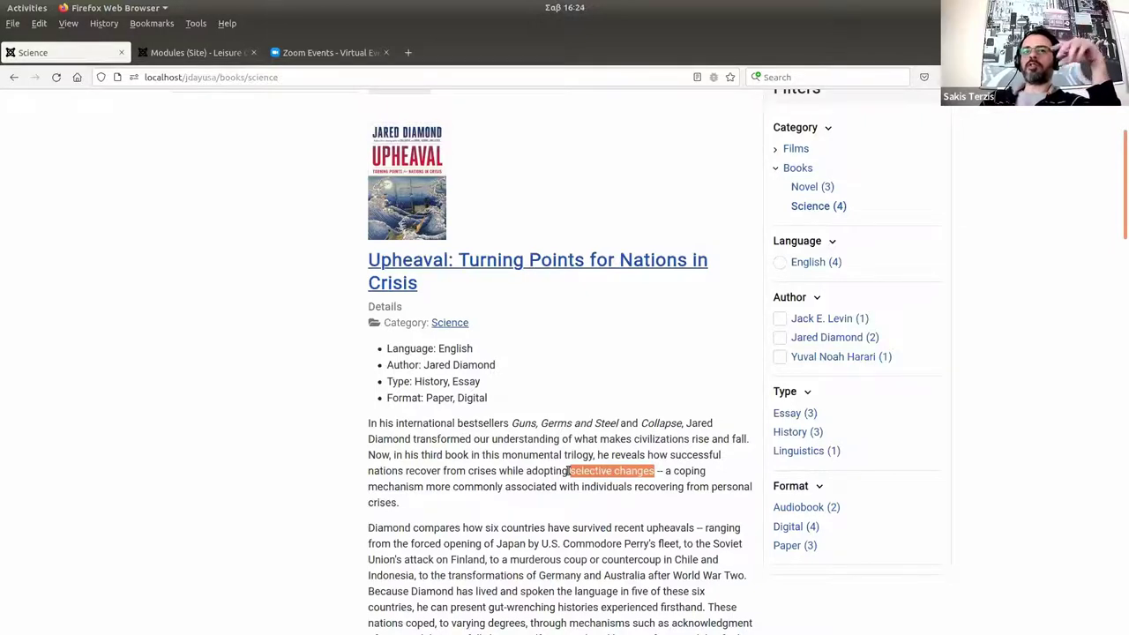
Open the article "Durante La Tormenta (Mirage)" for editing in the administrator and show its text content.
left_click(161, 53)
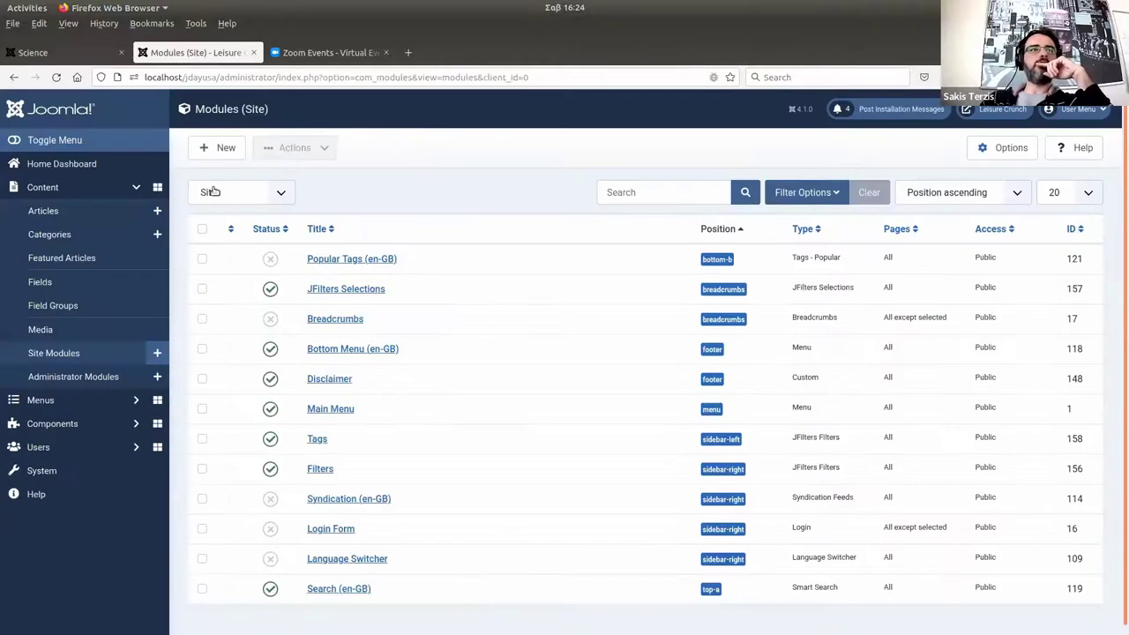
left_click(102, 189)
left_click(102, 189)
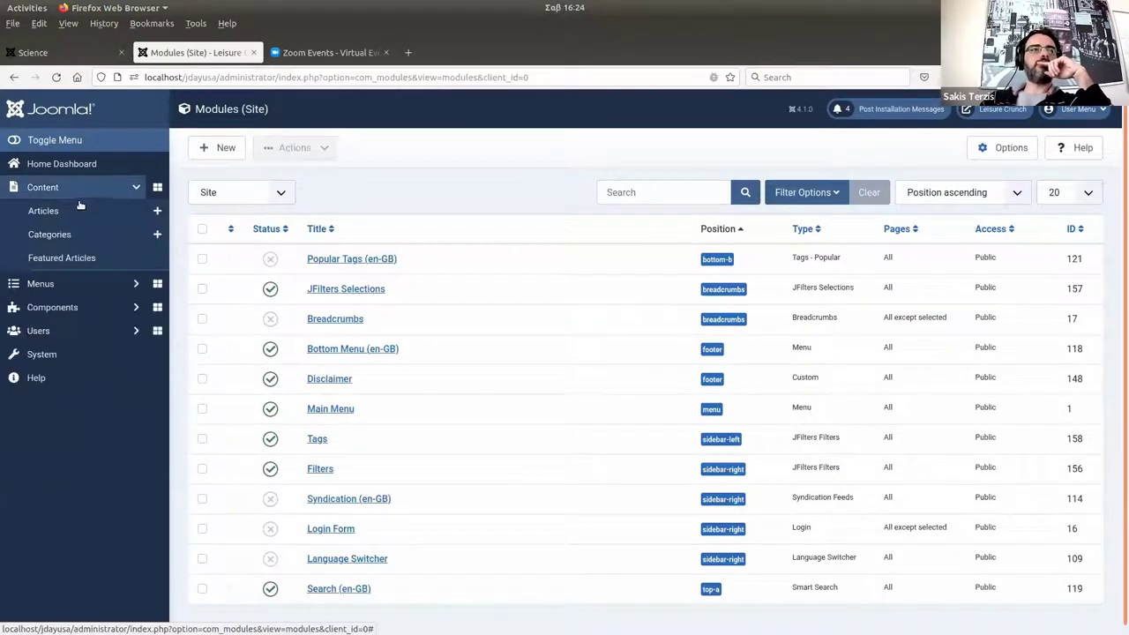
left_click(81, 208)
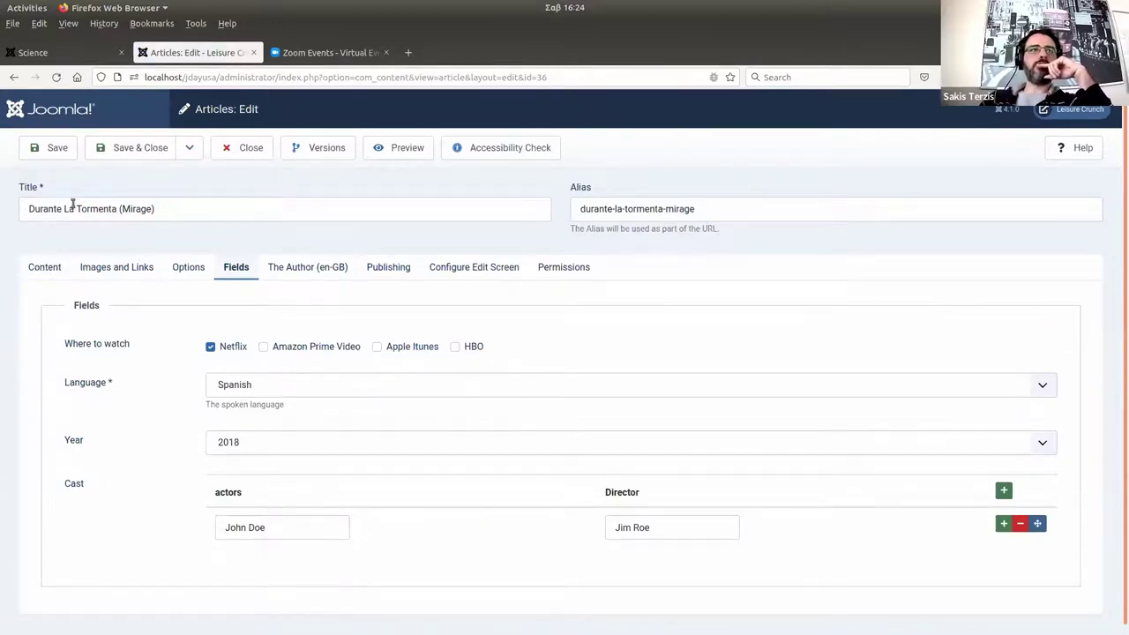
left_click(44, 266)
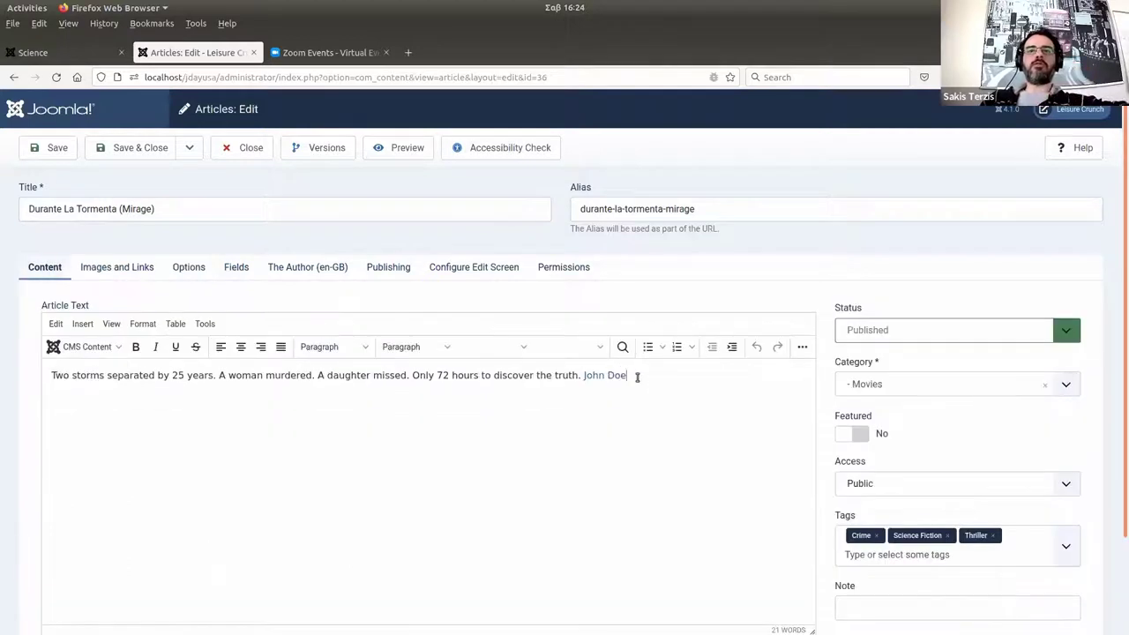
Replace the actor's link at the end of the article text with the word "Playing".
key("ctrl+shift+Left")
key("ctrl+shift+Left")
key("shift+Left")
key("shift+Left")
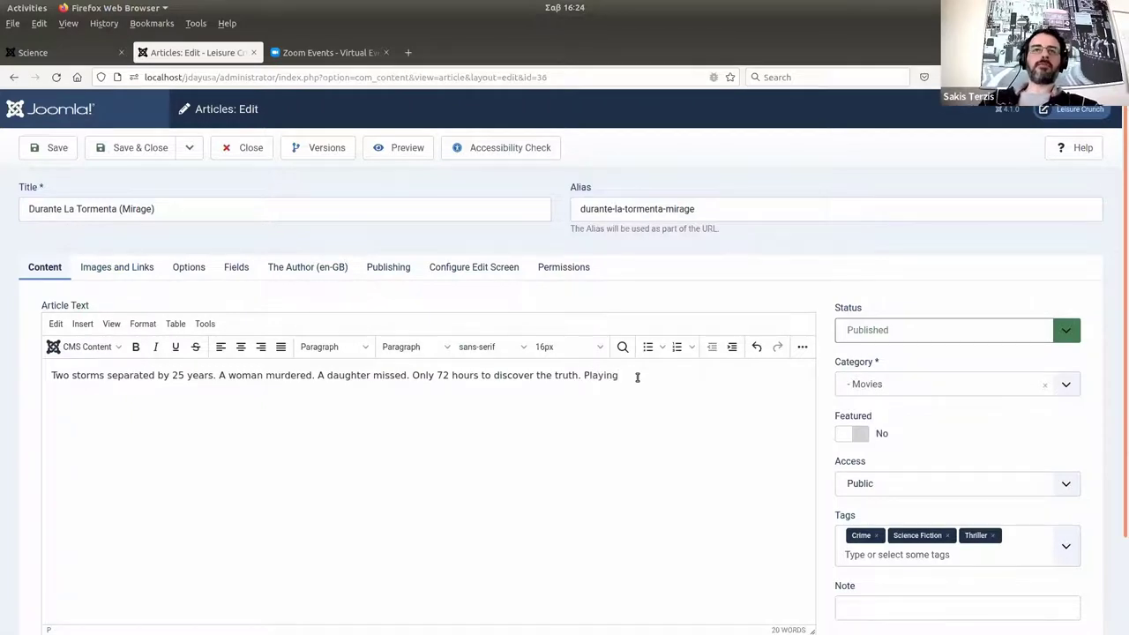
Insert a JF Filters link after "Playing" for the movie's actor, taken from the actors subform filter.
left_click(112, 349)
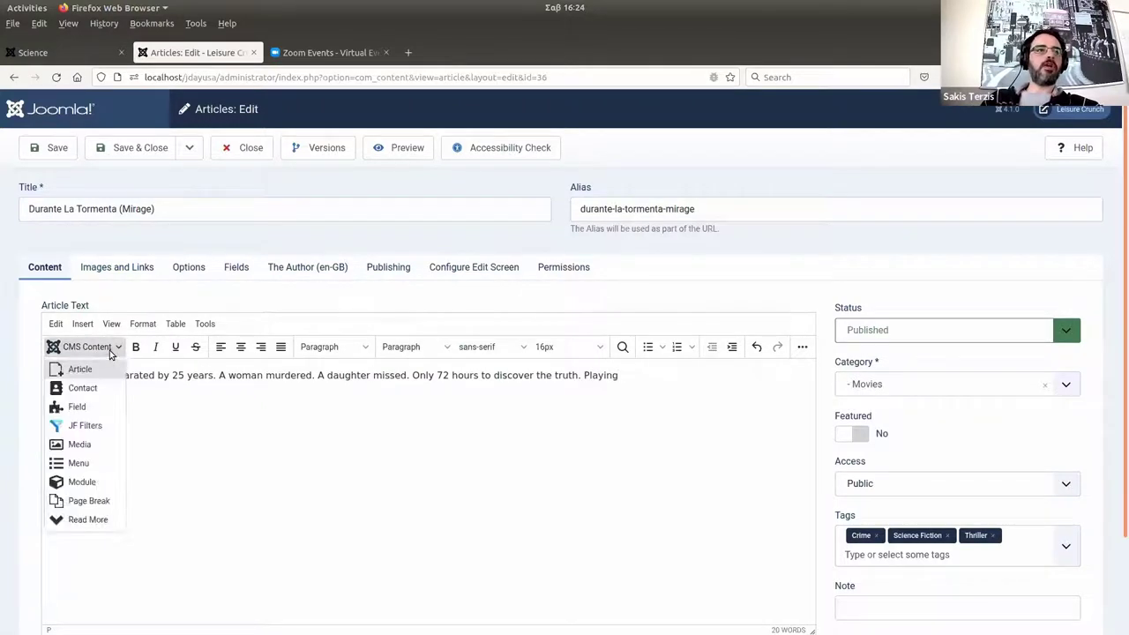
left_click(86, 426)
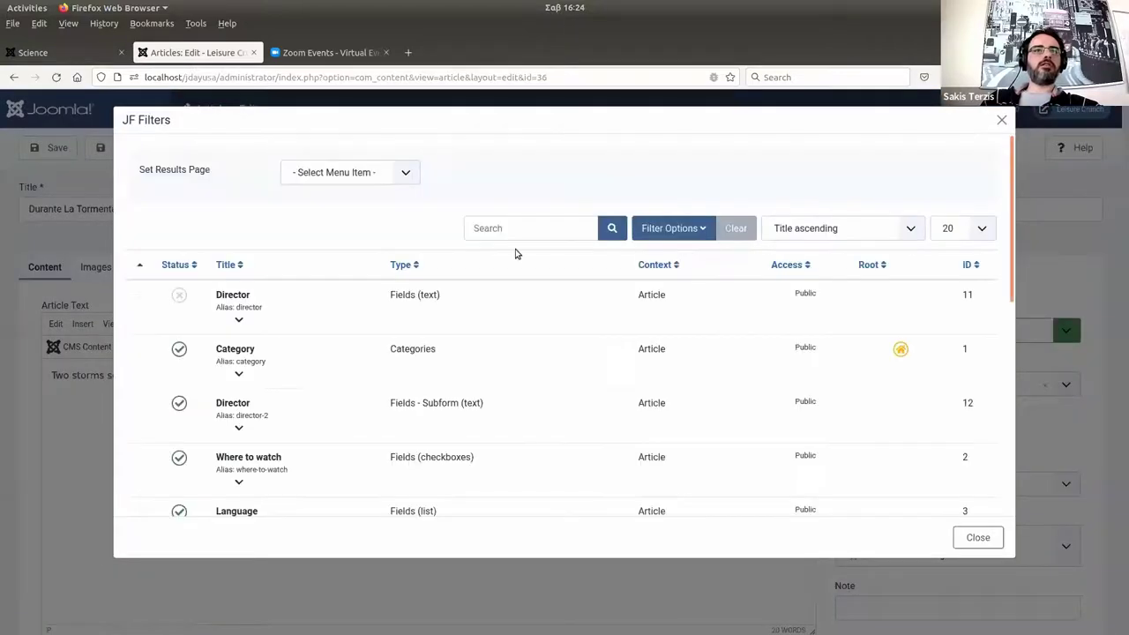
left_click(730, 238)
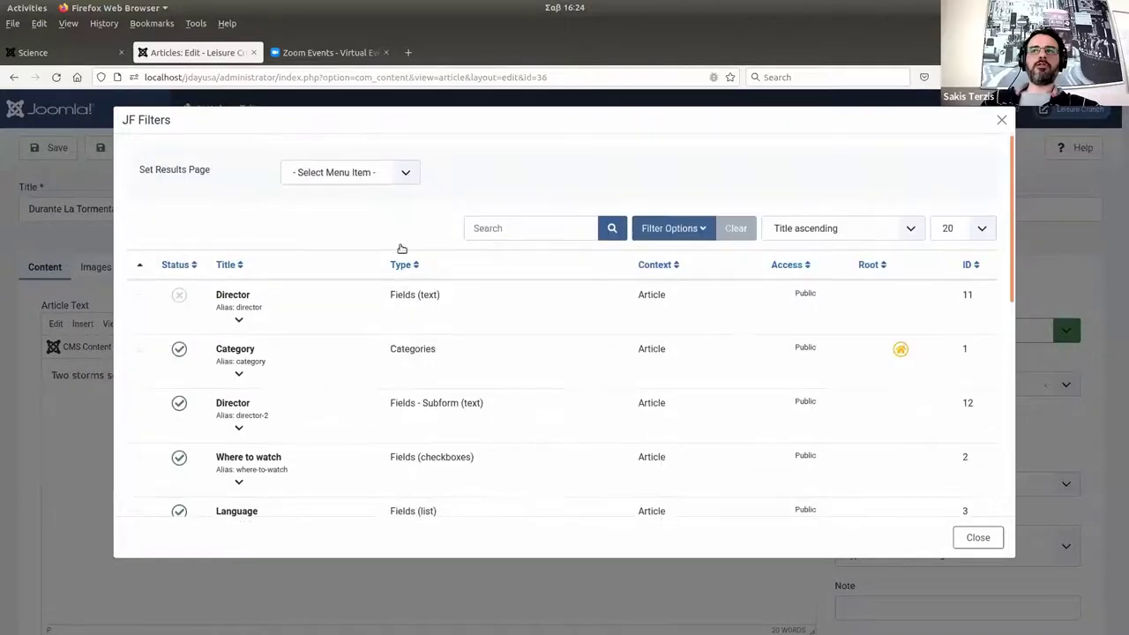
scroll(401, 249, "down", 5)
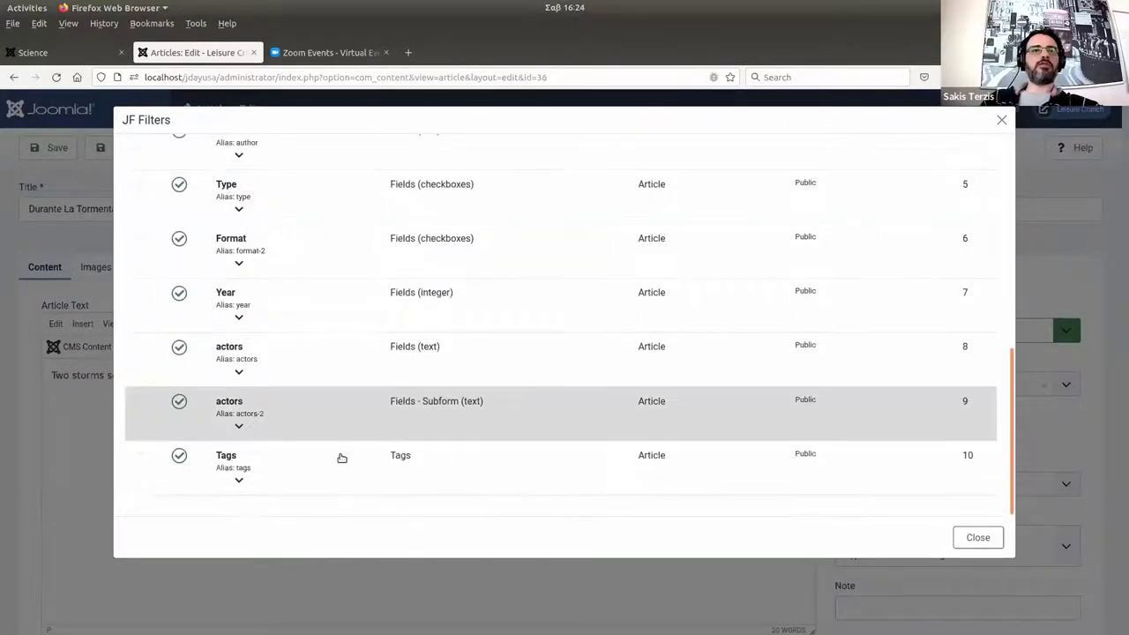
left_click(342, 460)
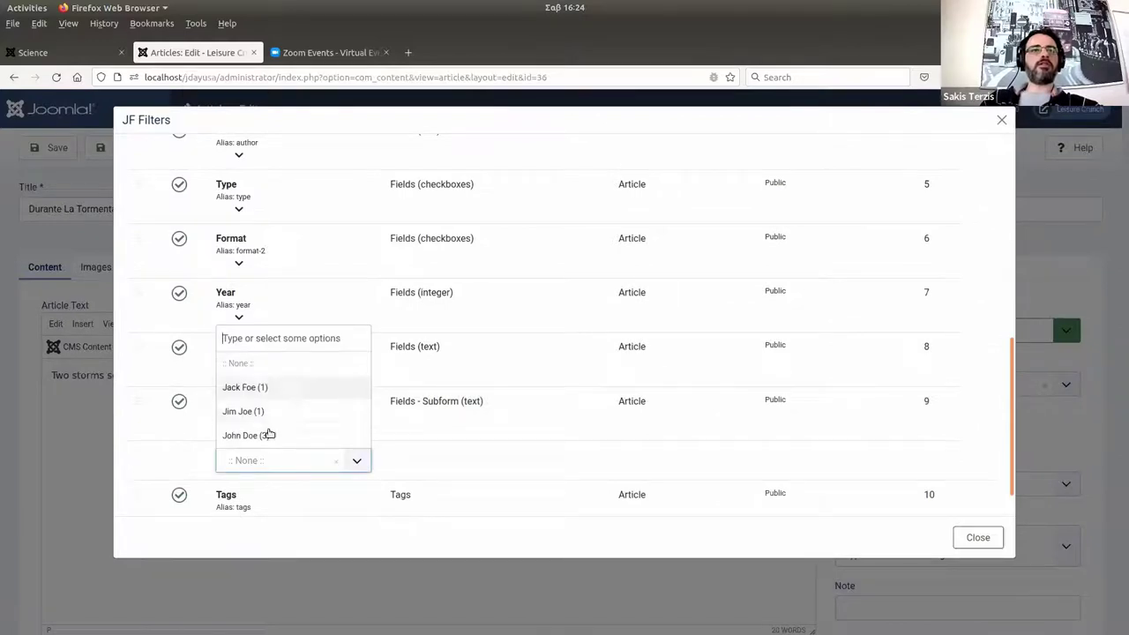
left_click(267, 435)
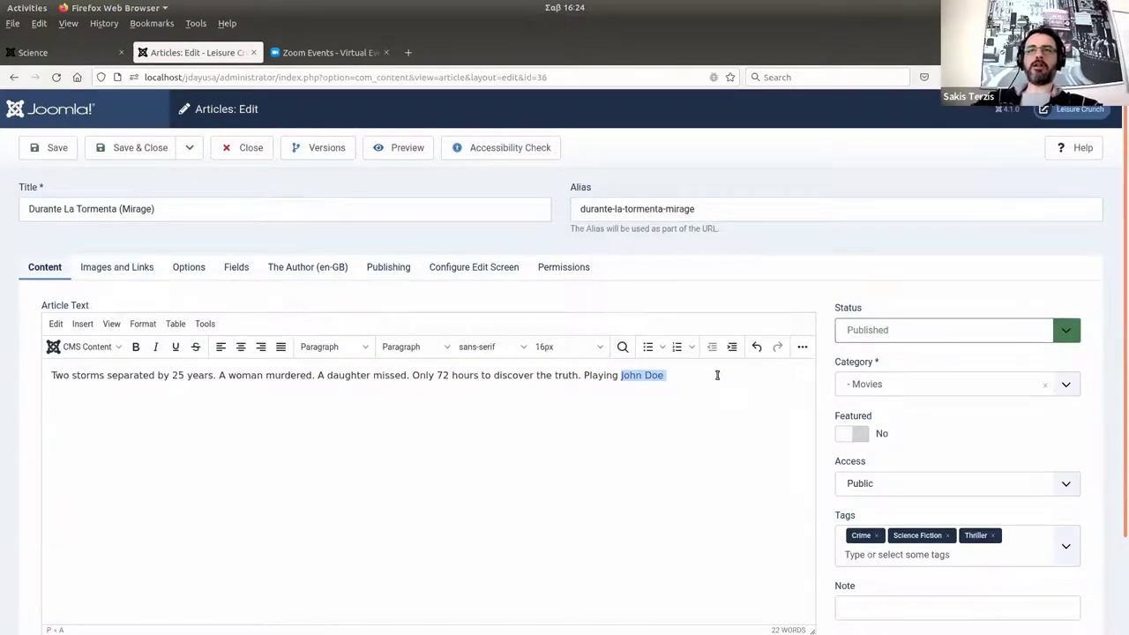
Add "and directed by" after the actor's link, and check the director in the article's custom fields.
left_click(718, 375)
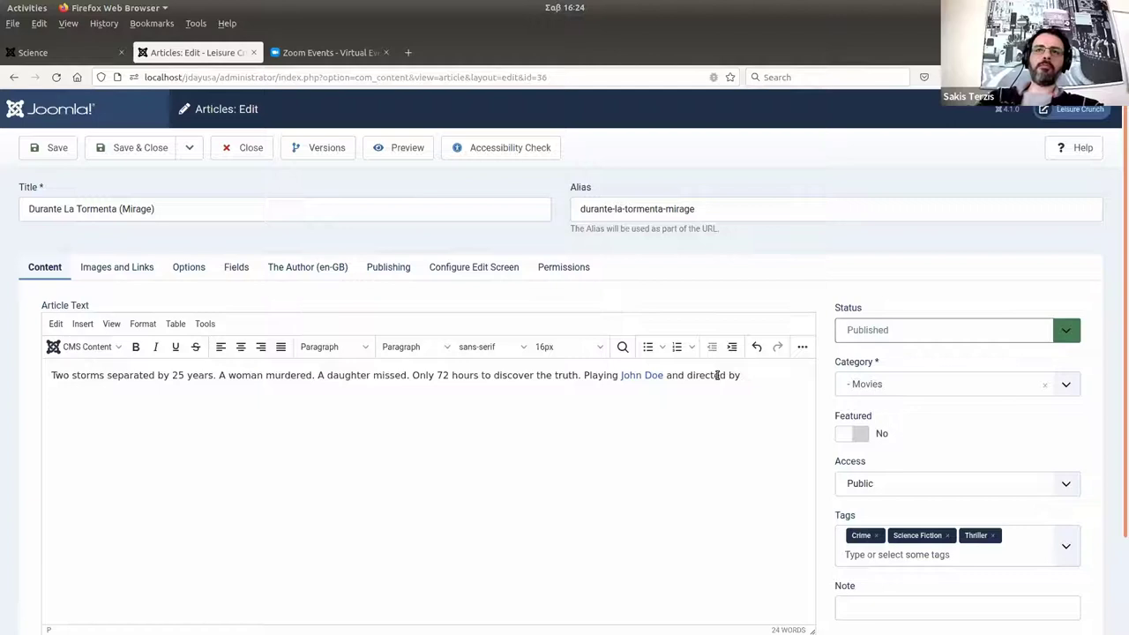
left_click(237, 266)
left_click(46, 266)
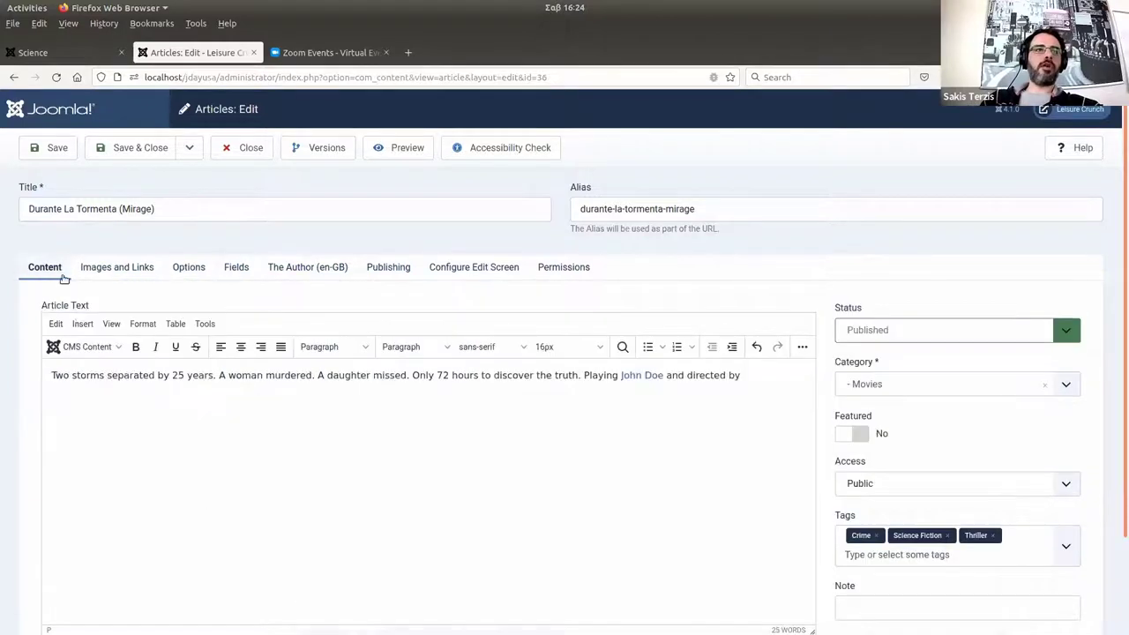
Insert a JF Filters link for the movie's director from the Director subform filter, and save the article.
left_click(75, 349)
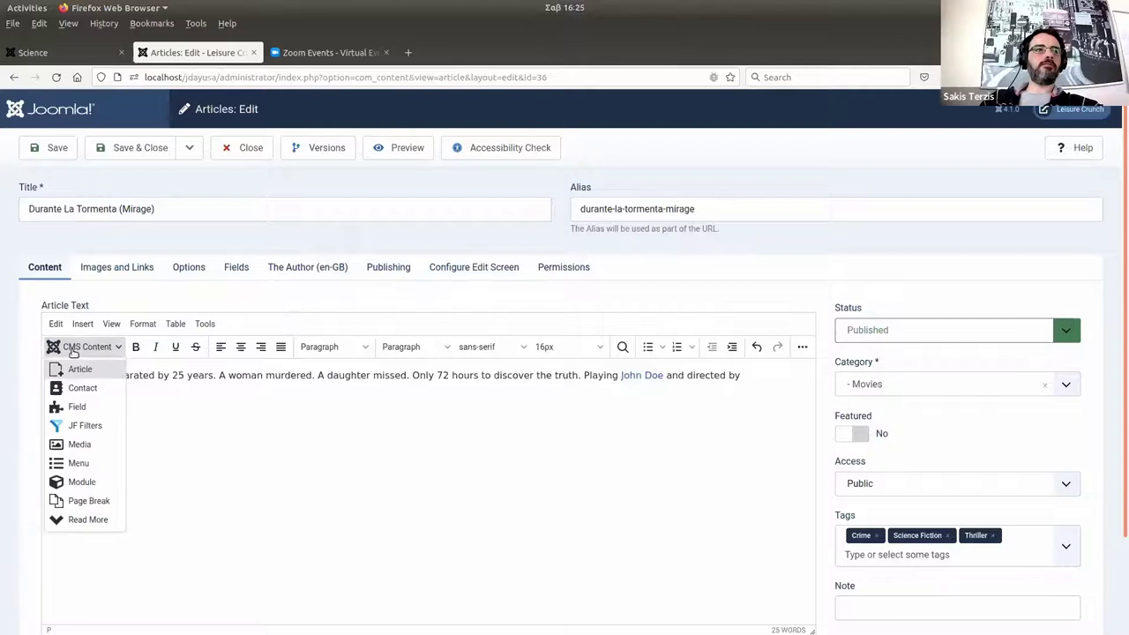
left_click(82, 426)
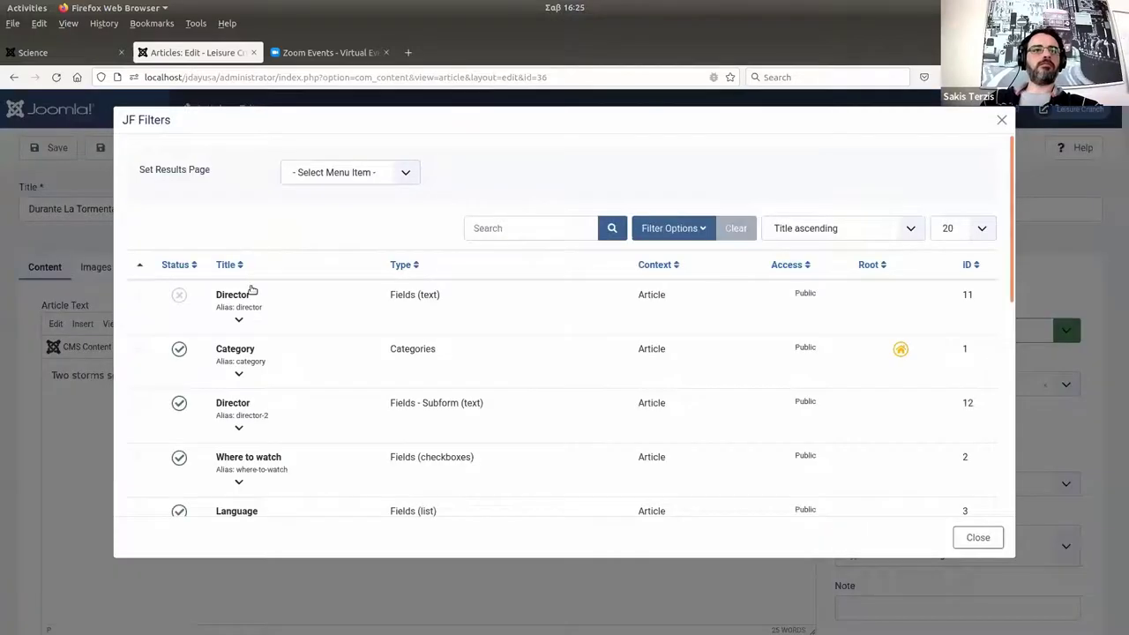
scroll(252, 289, "down", 3)
scroll(252, 289, "down", 5)
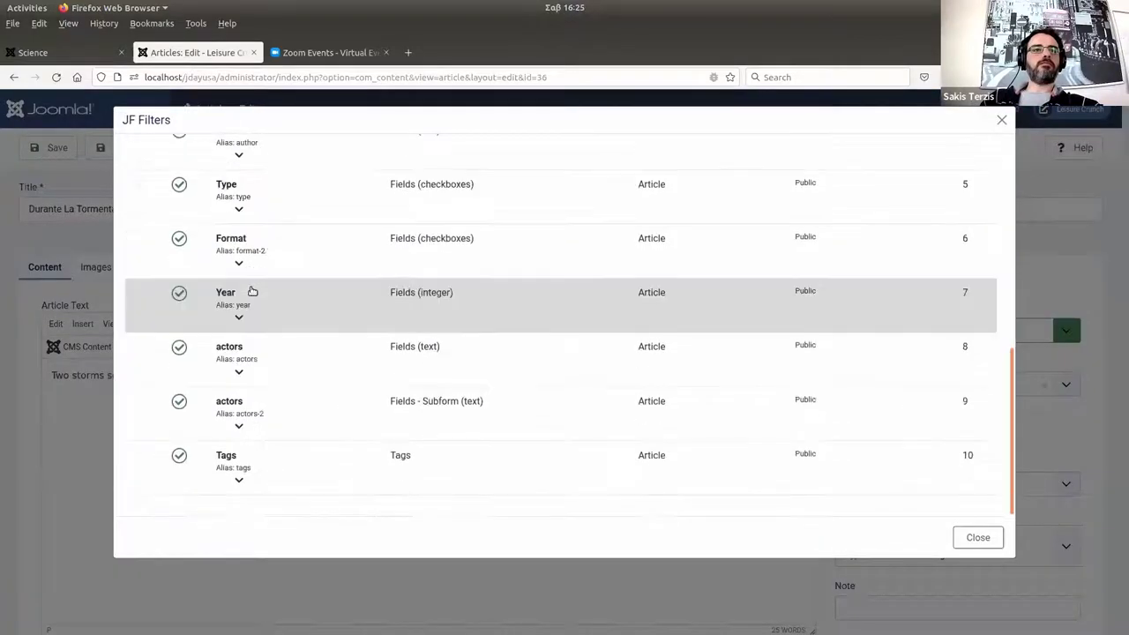
scroll(269, 299, "up", 8)
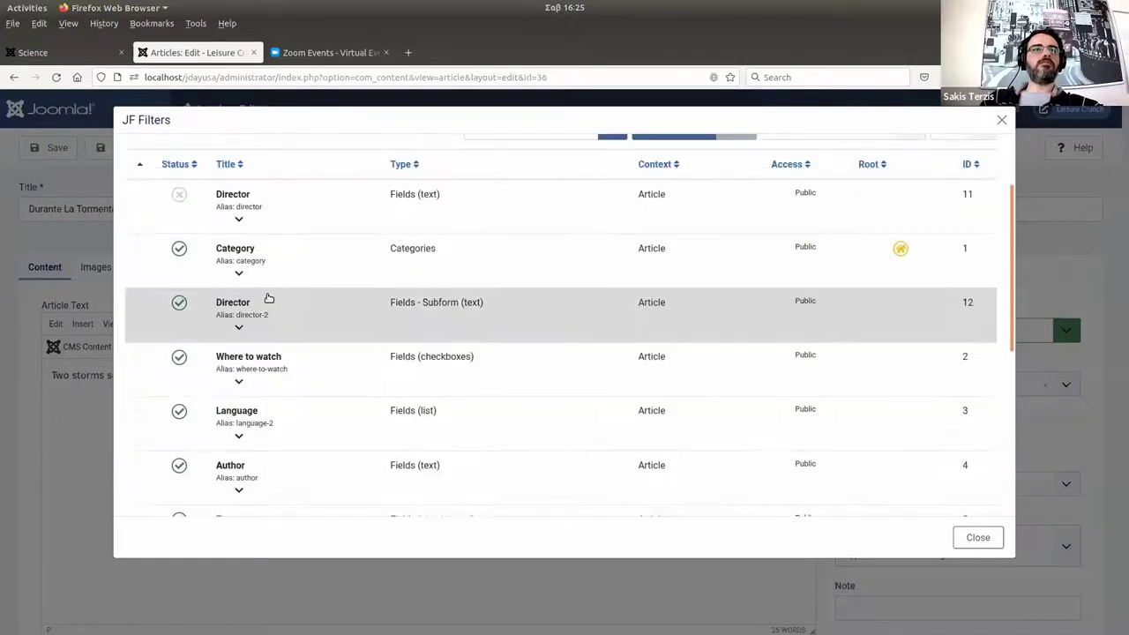
scroll(255, 247, "up", 2)
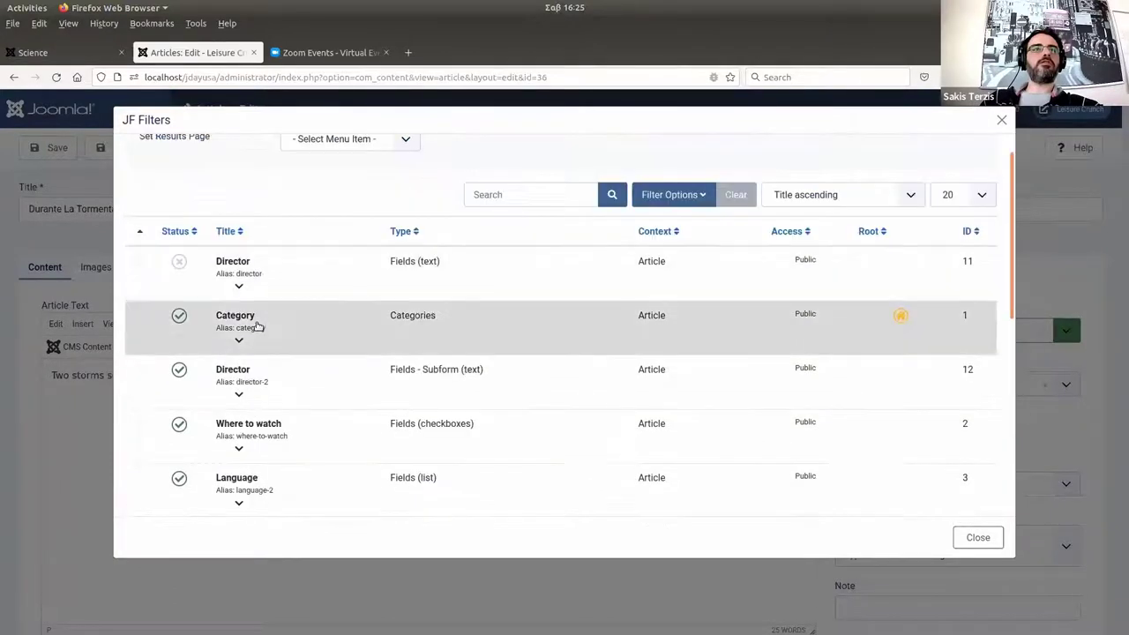
left_click(273, 409)
left_click(273, 423)
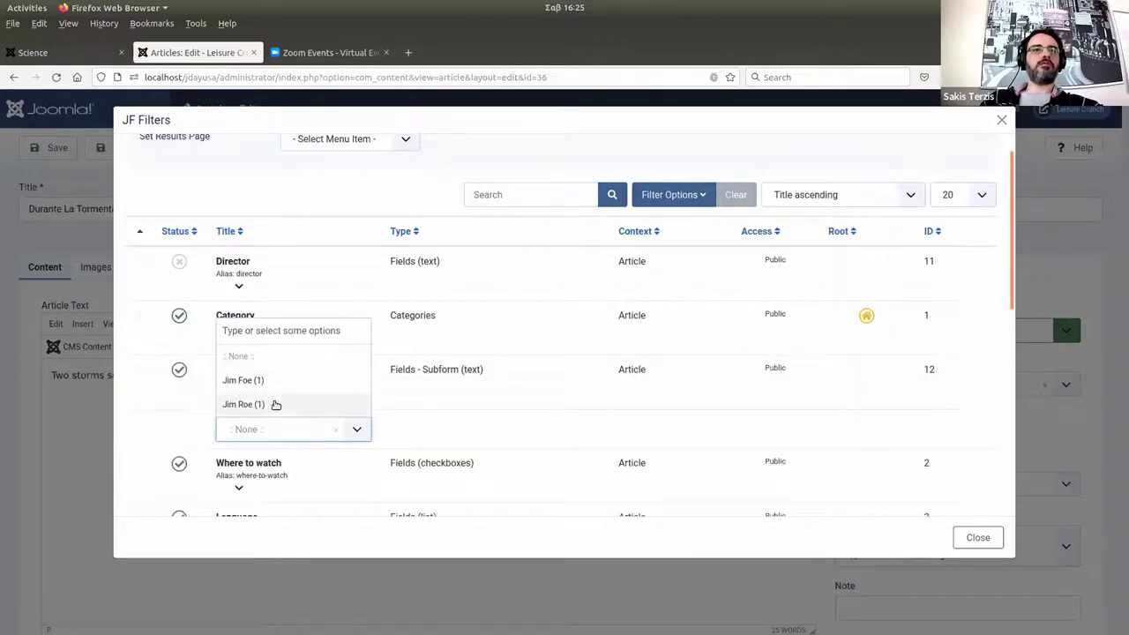
key("Escape")
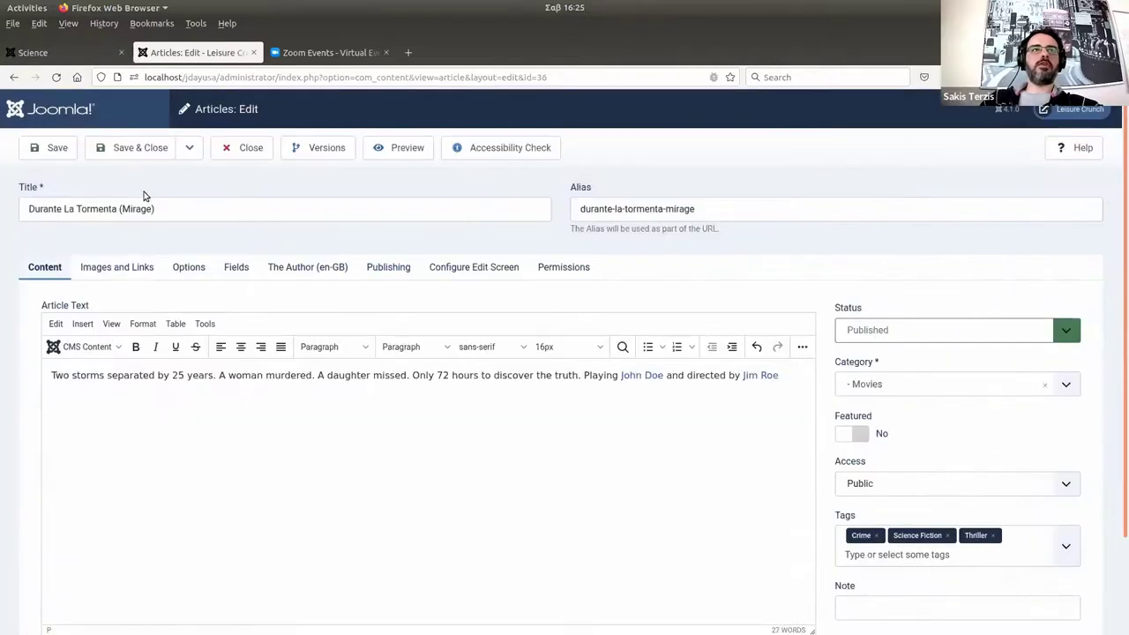
left_click(51, 152)
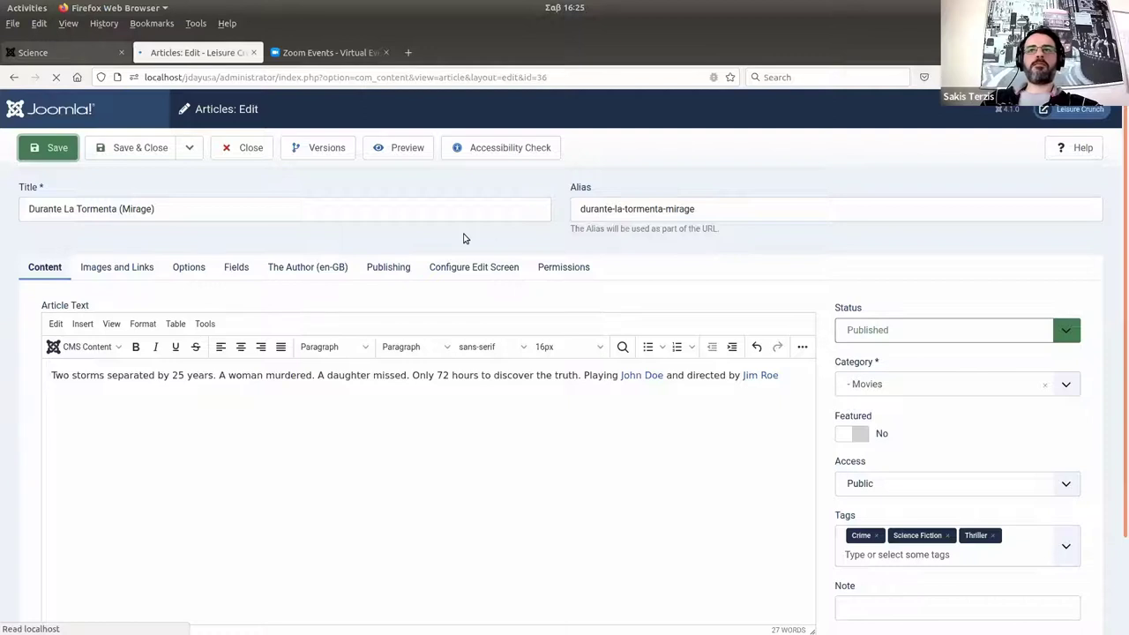
Search the site for "durante la tormenta" and open the movie's article to view the inserted links.
key("ctrl+Page_Up")
scroll(246, 235, "up", 3)
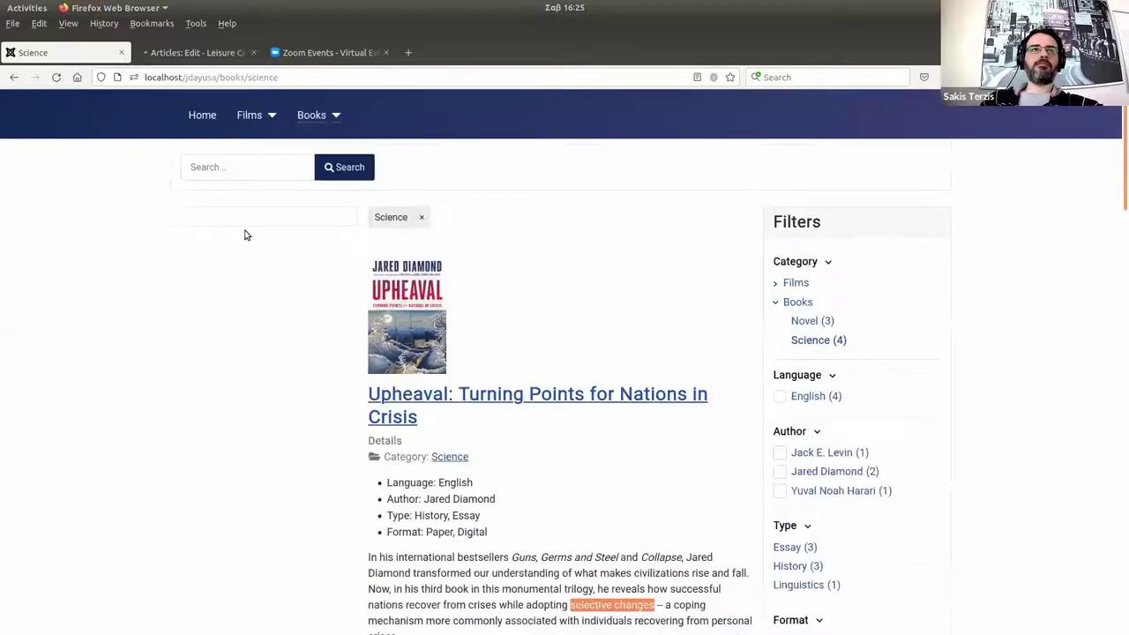
scroll(246, 234, "up", 1)
left_click(235, 212)
type("dura")
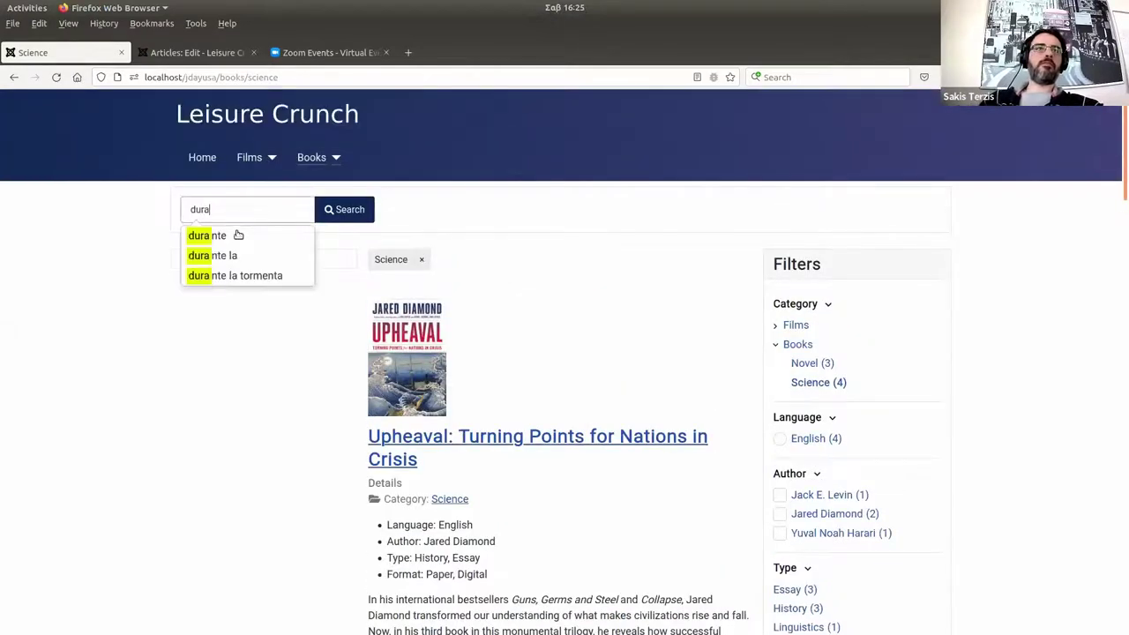
left_click(237, 276)
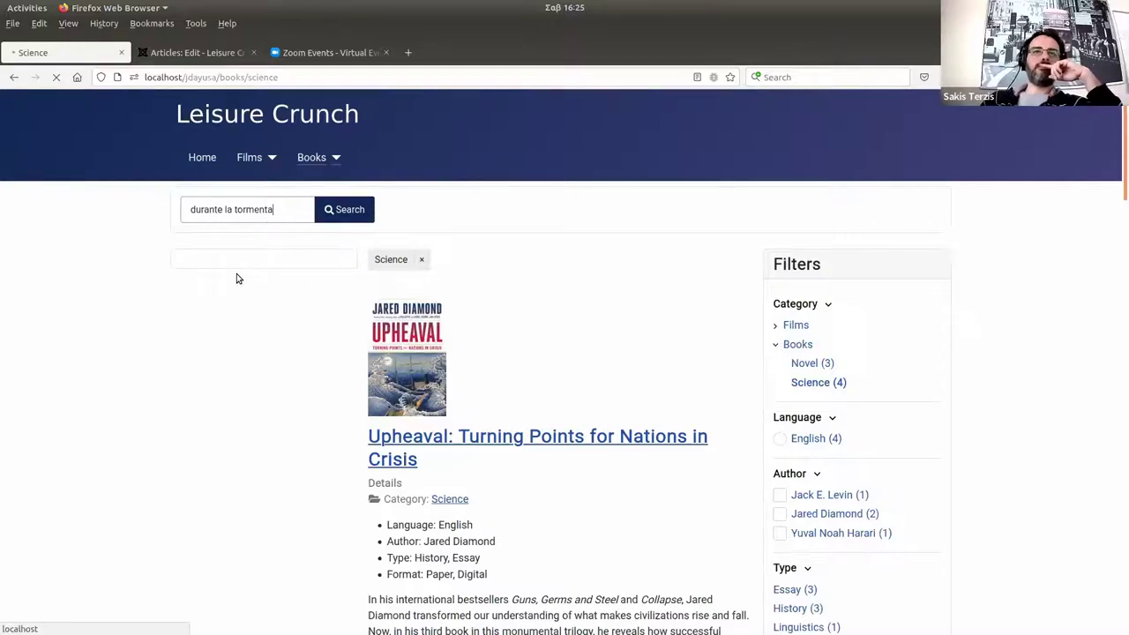
left_click(392, 275)
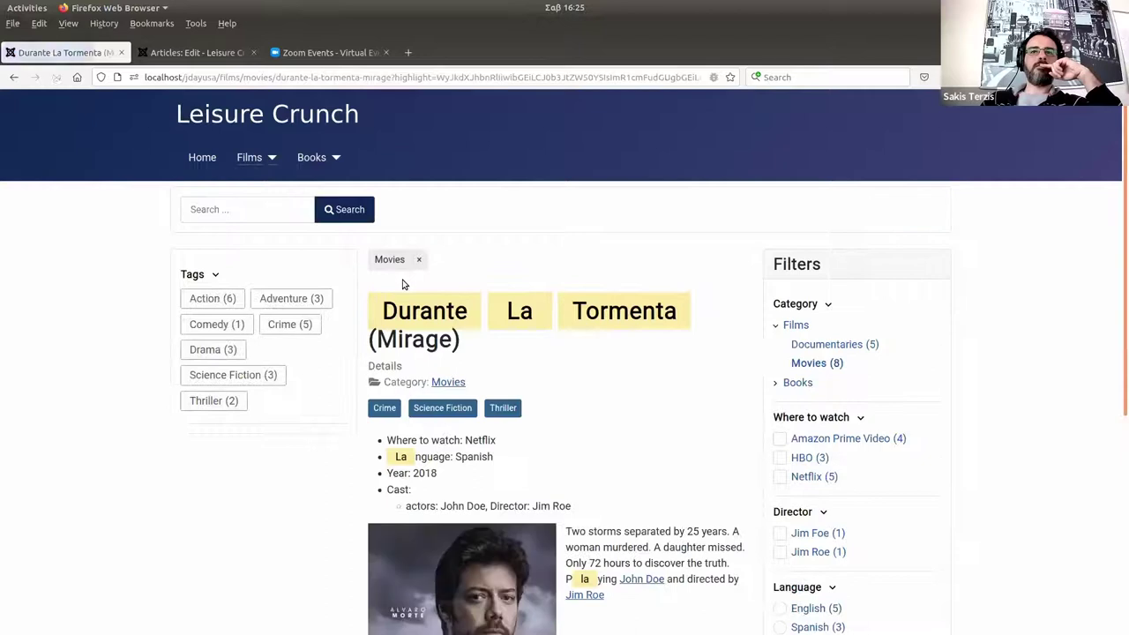
Test the actor and director links in the movie's article text, returning to the article after each one.
scroll(652, 454, "down", 3)
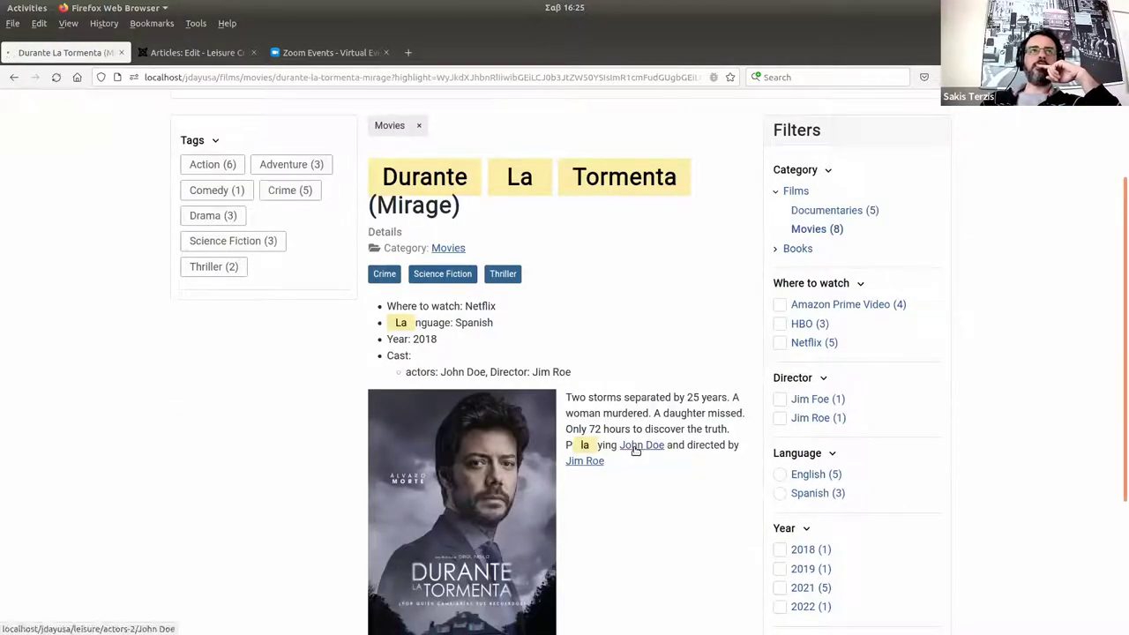
left_click(636, 449)
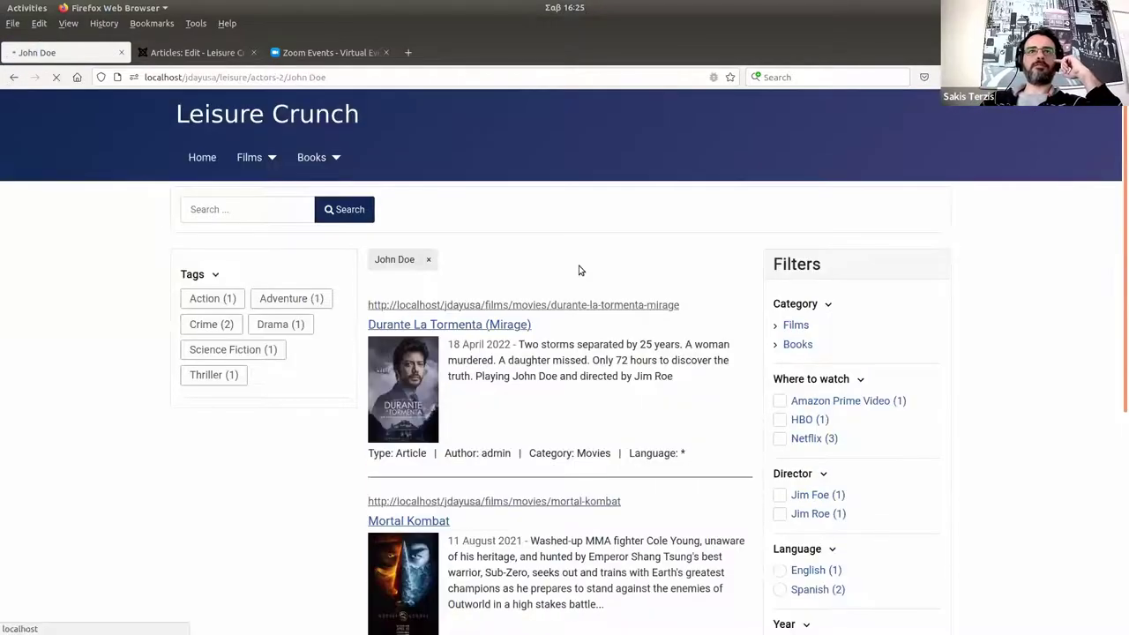
left_click(717, 330)
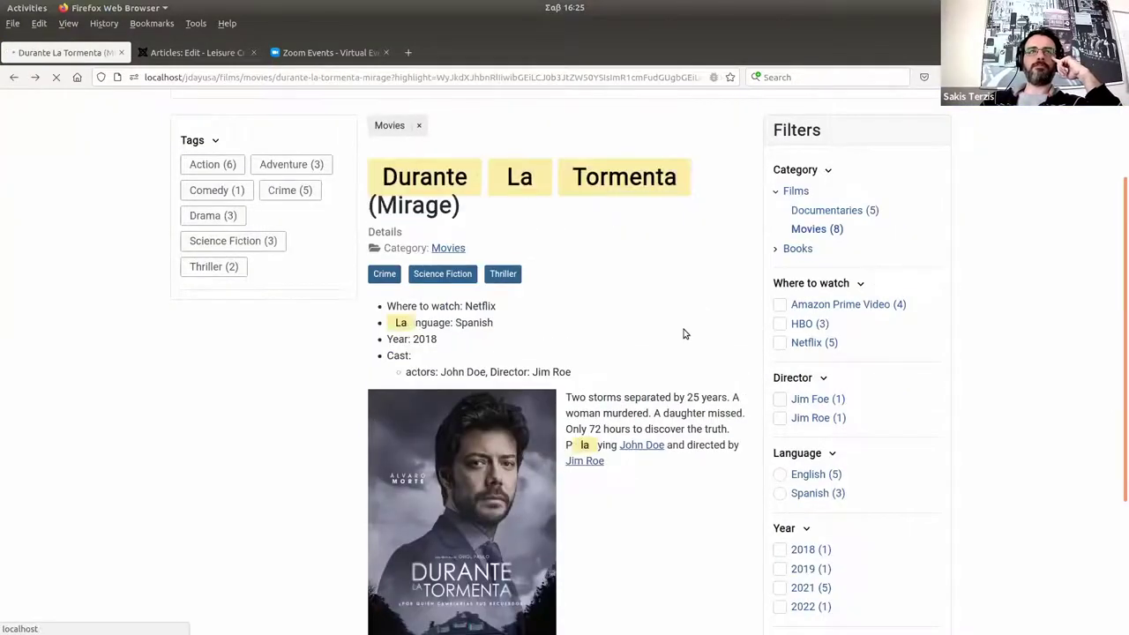
left_click(685, 331)
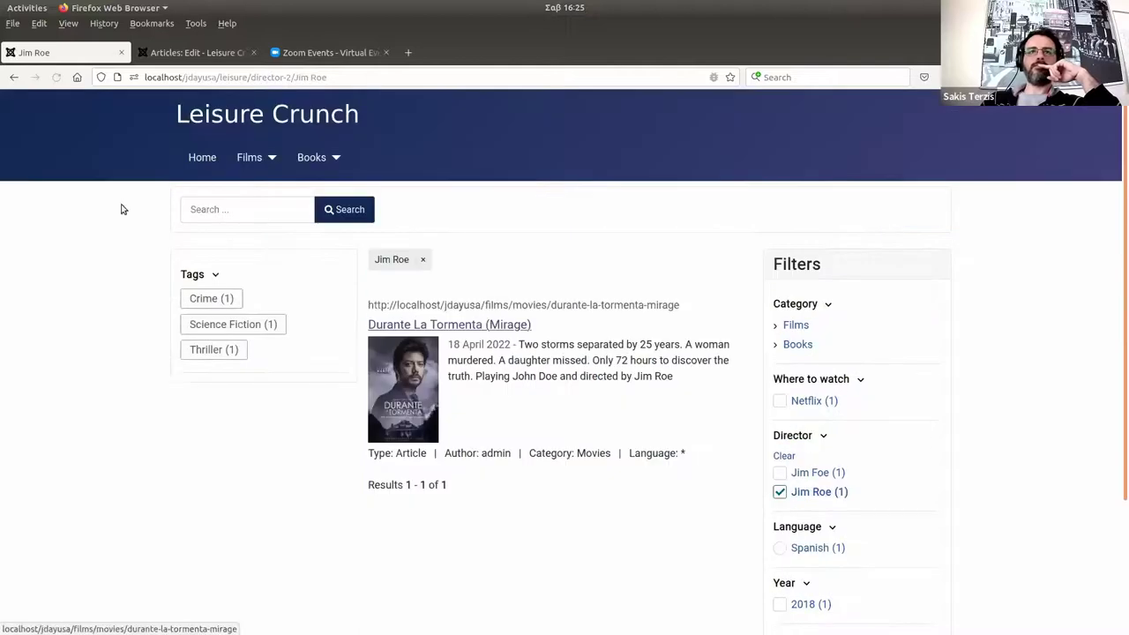
left_click(13, 80)
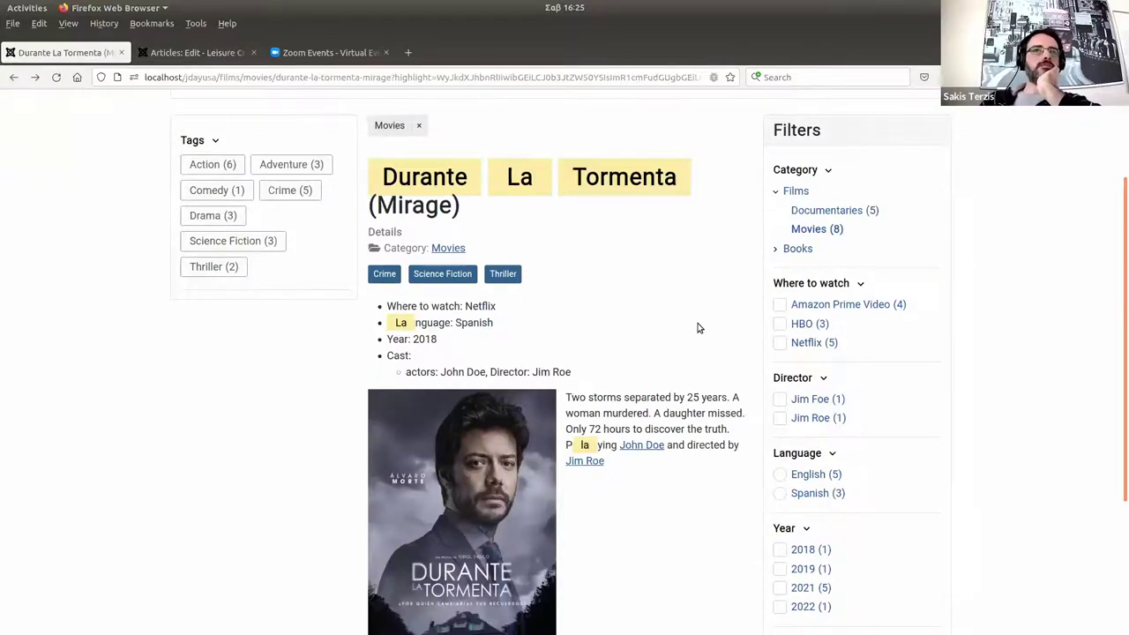
Filter the movies by HBO under Where to watch, and examine the URL path and the filtered page.
scroll(704, 328, "up", 1)
scroll(829, 461, "up", 2)
left_click(810, 457)
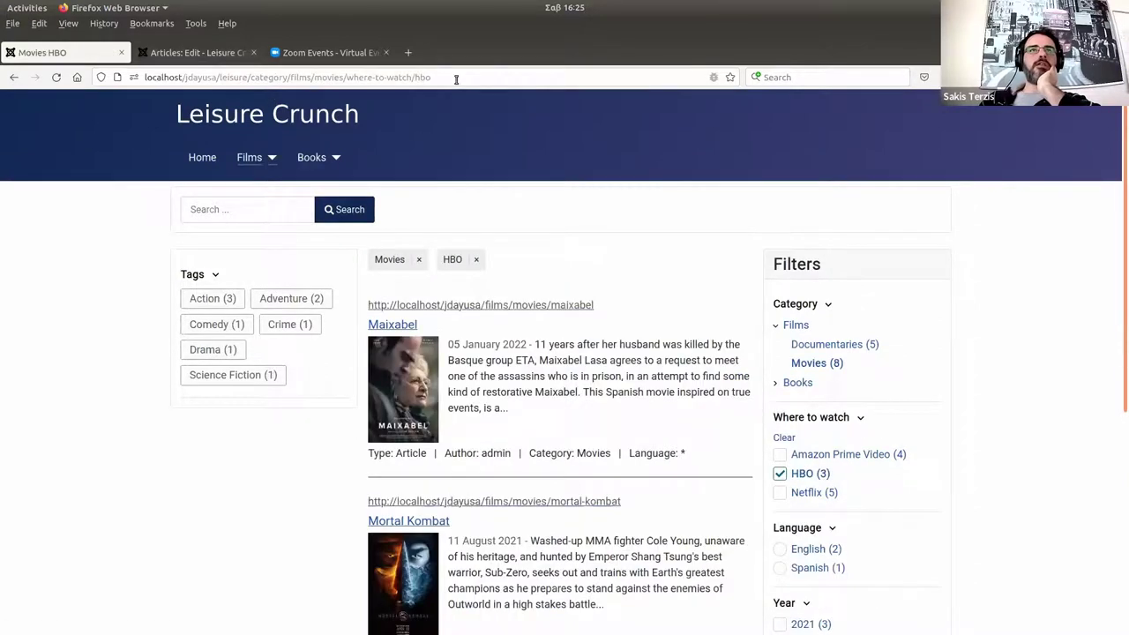
left_click(456, 79)
left_click(443, 126)
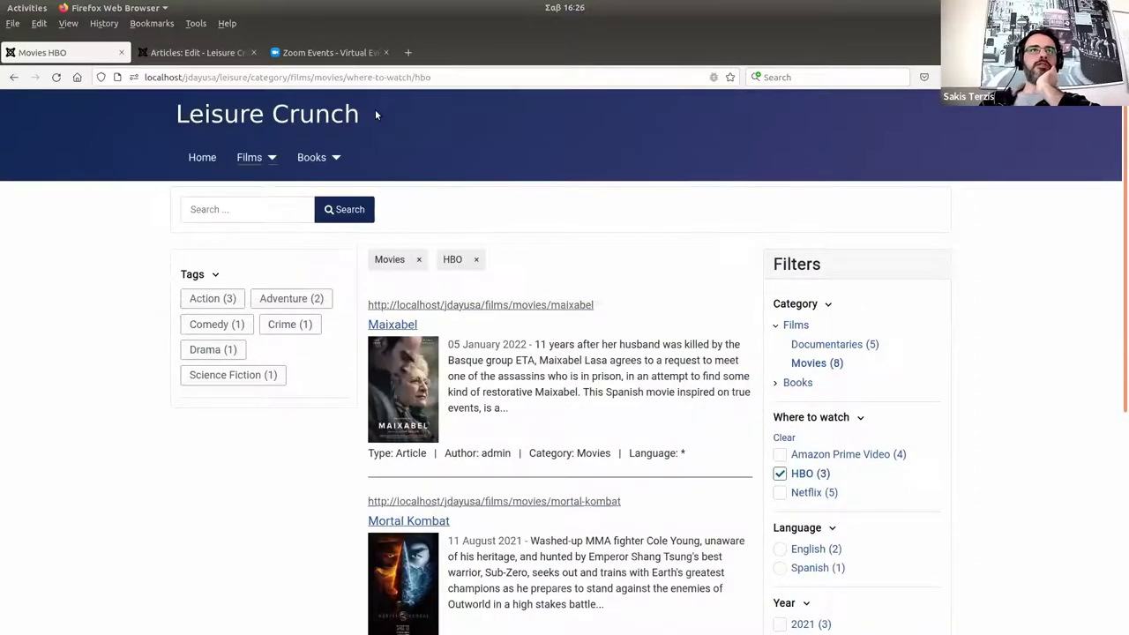
left_click_drag(187, 77, 297, 78)
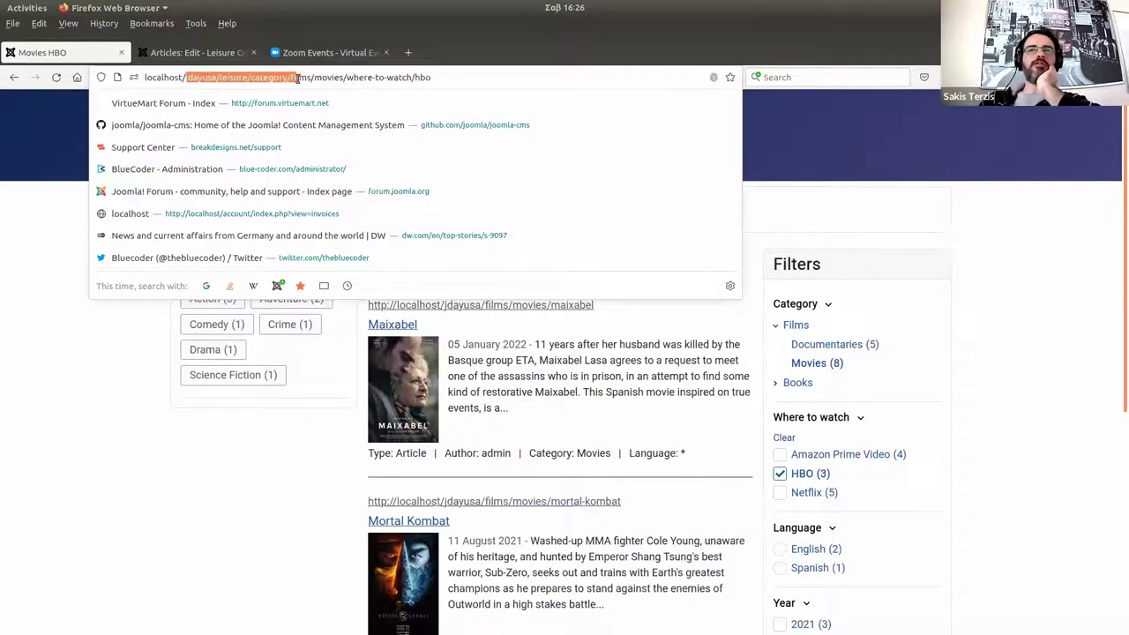
left_click(1062, 302)
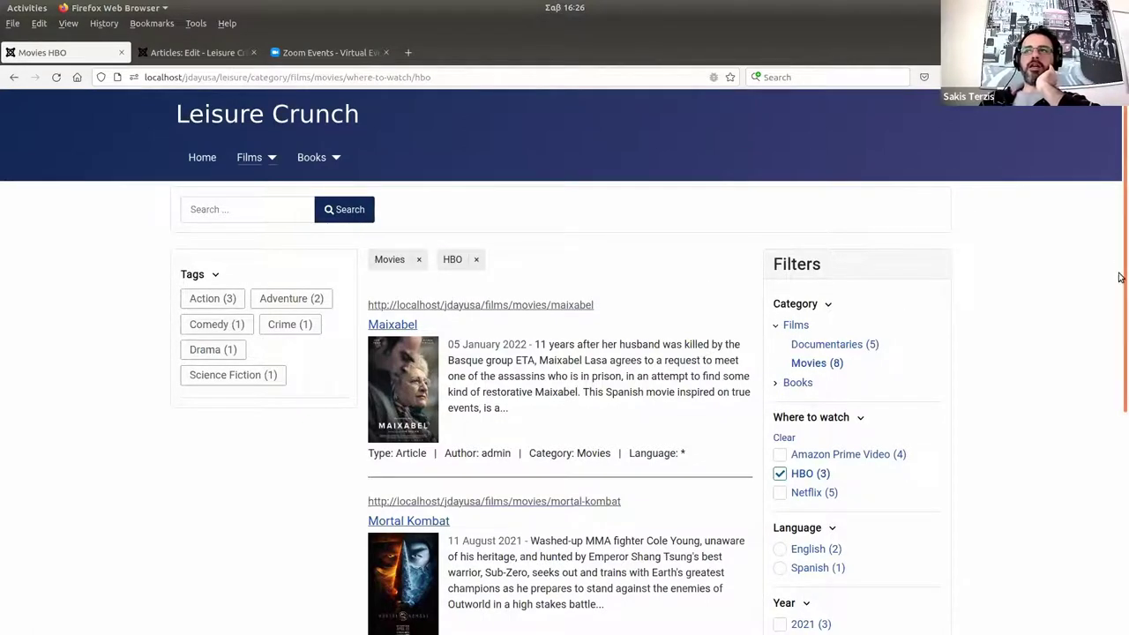
scroll(990, 432, "down", 2)
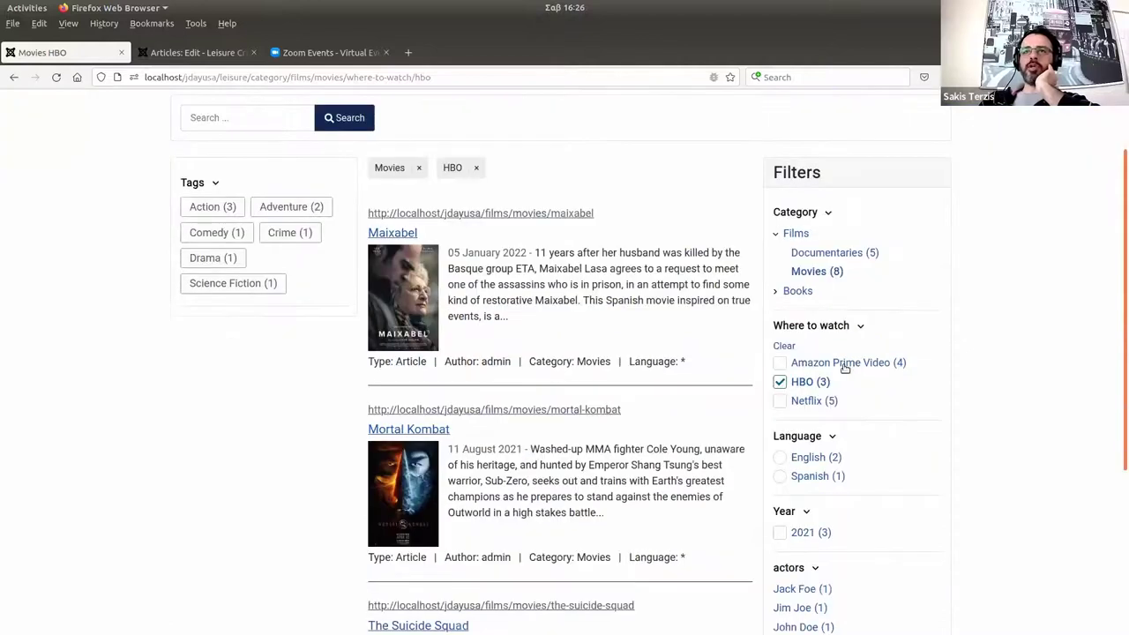
scroll(845, 369, "up", 2)
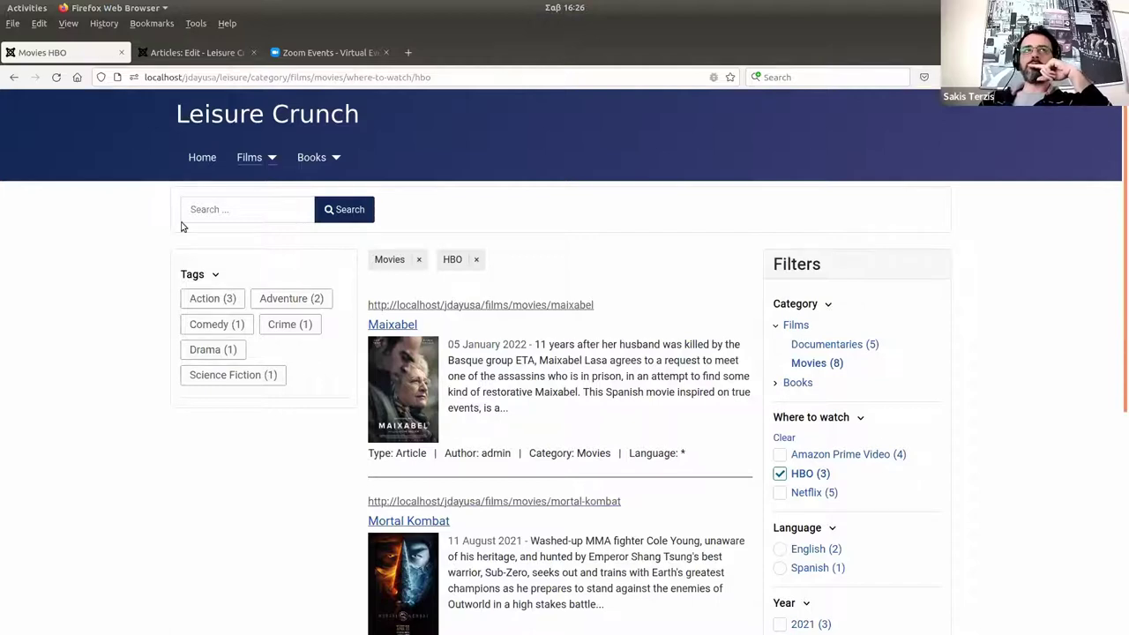
scroll(182, 224, "down", 3)
Close the article in the administrator, review the SEO settings of the JFilters Category filter, and close the filter without changes.
left_click(187, 53)
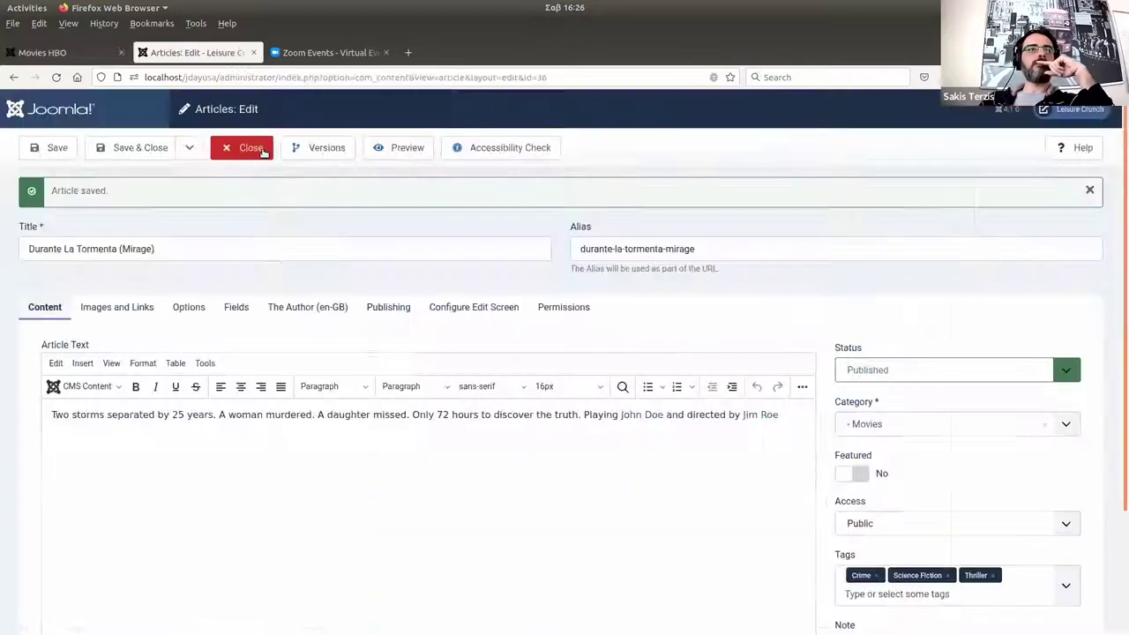
left_click(252, 148)
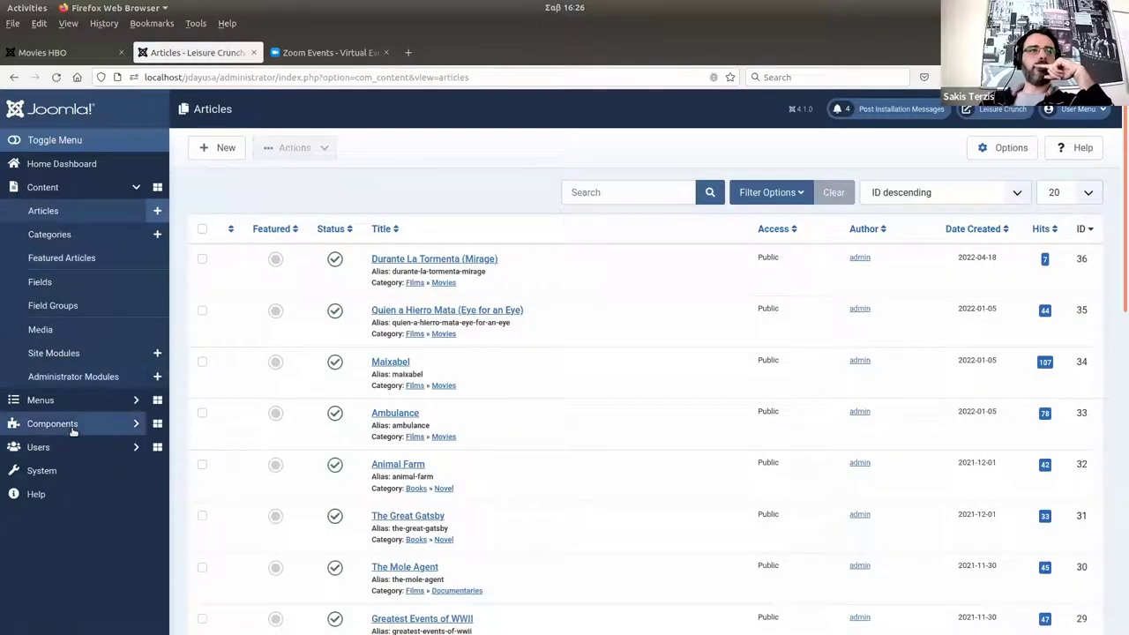
left_click(70, 424)
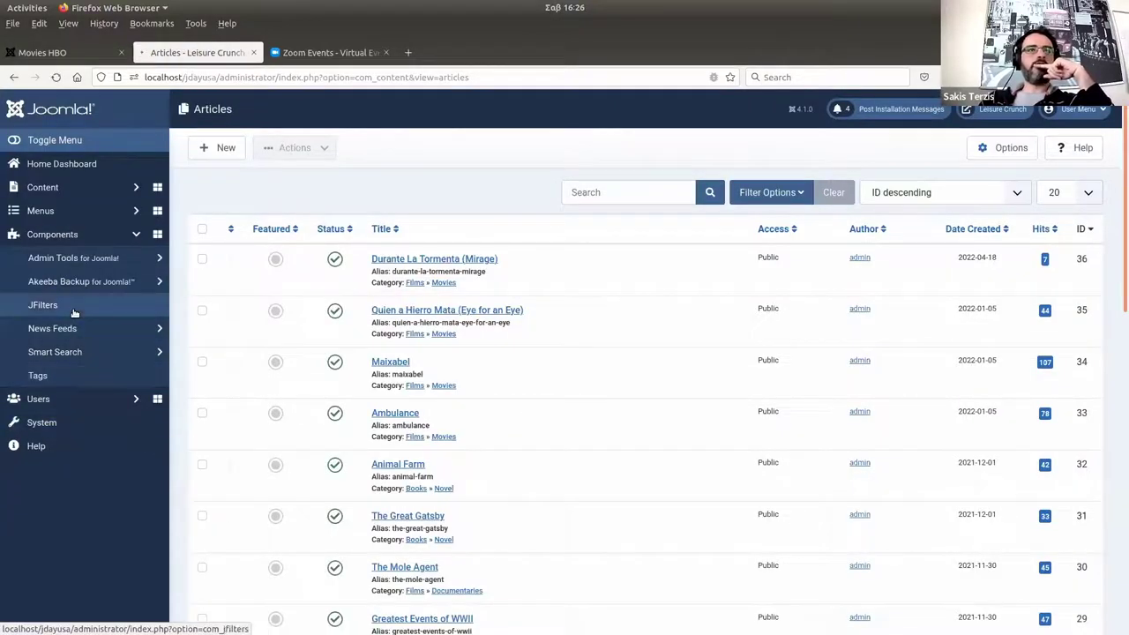
left_click(74, 312)
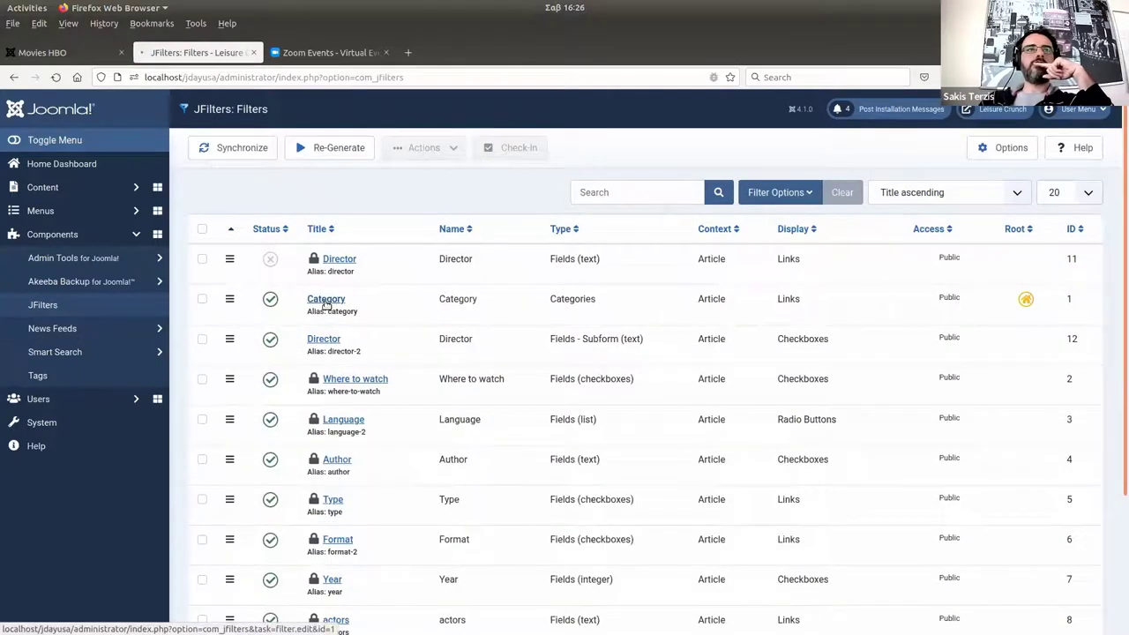
left_click(326, 300)
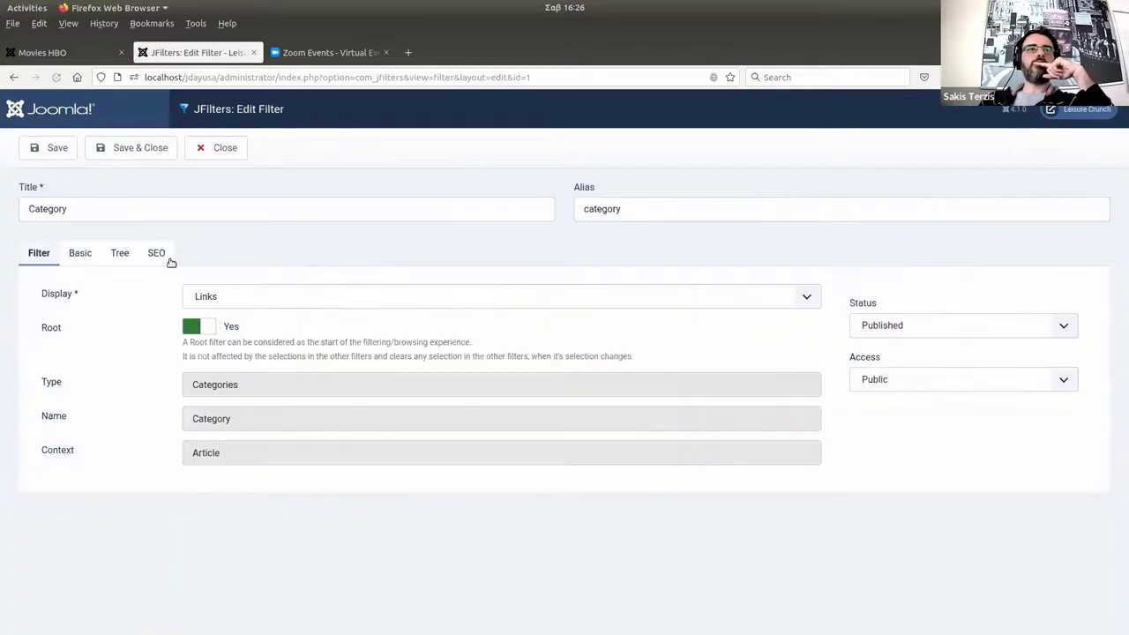
left_click(157, 254)
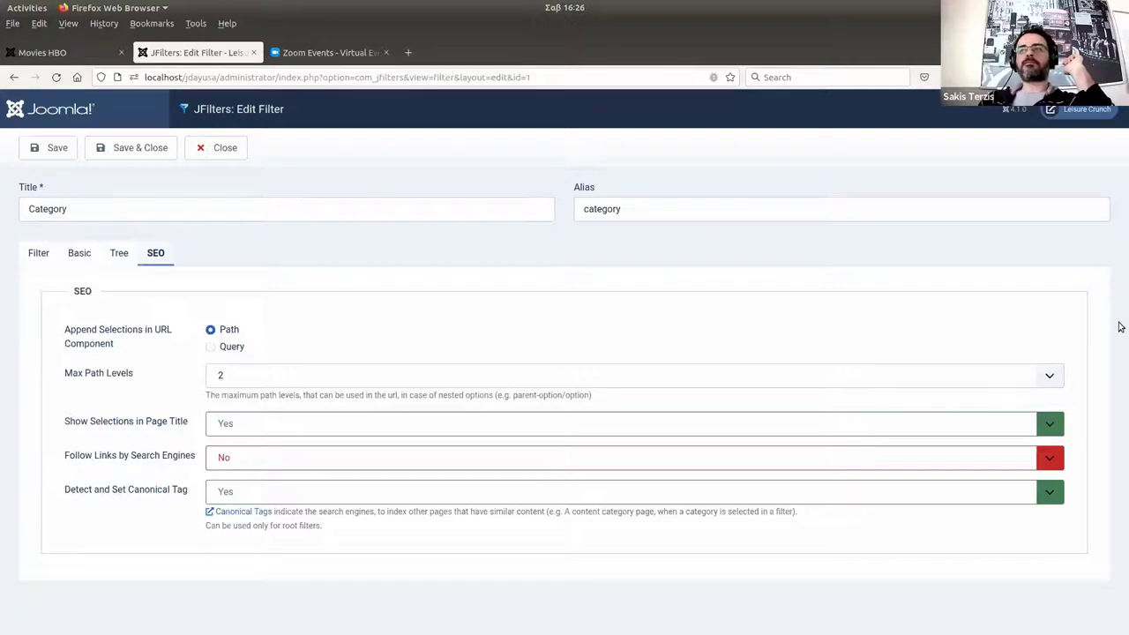
left_click_drag(1119, 326, 1120, 338)
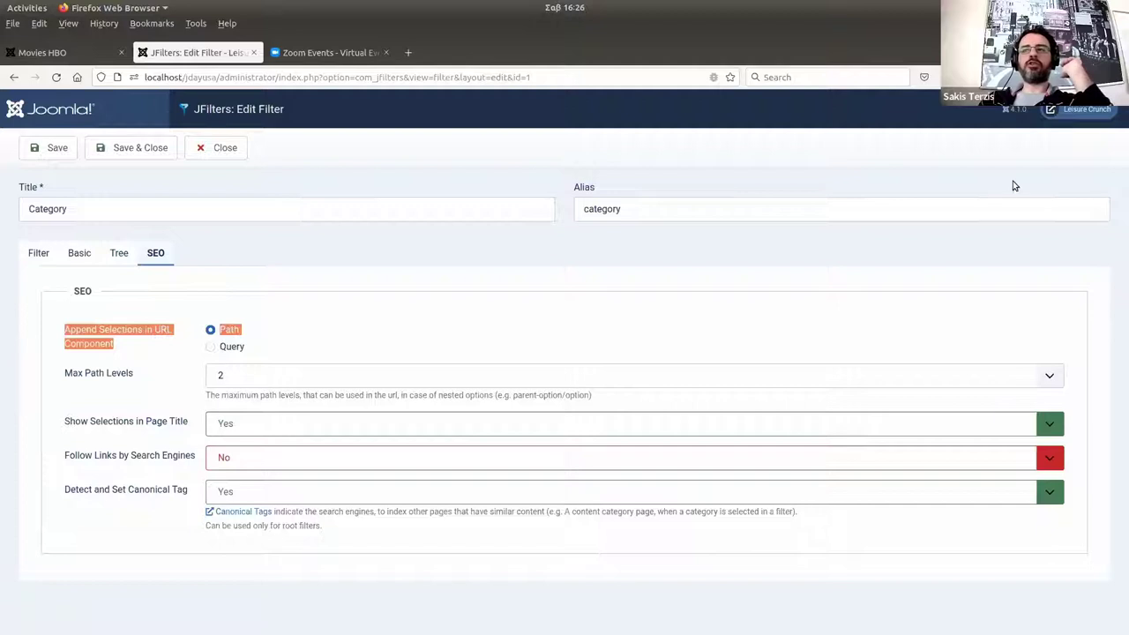
left_click(224, 154)
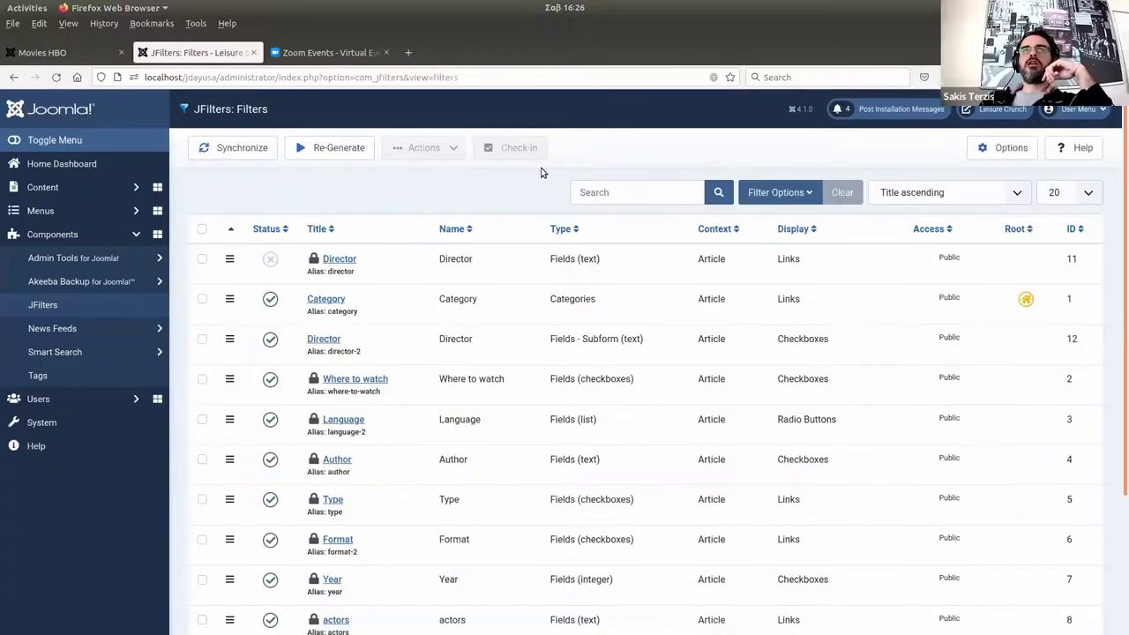
left_click(333, 53)
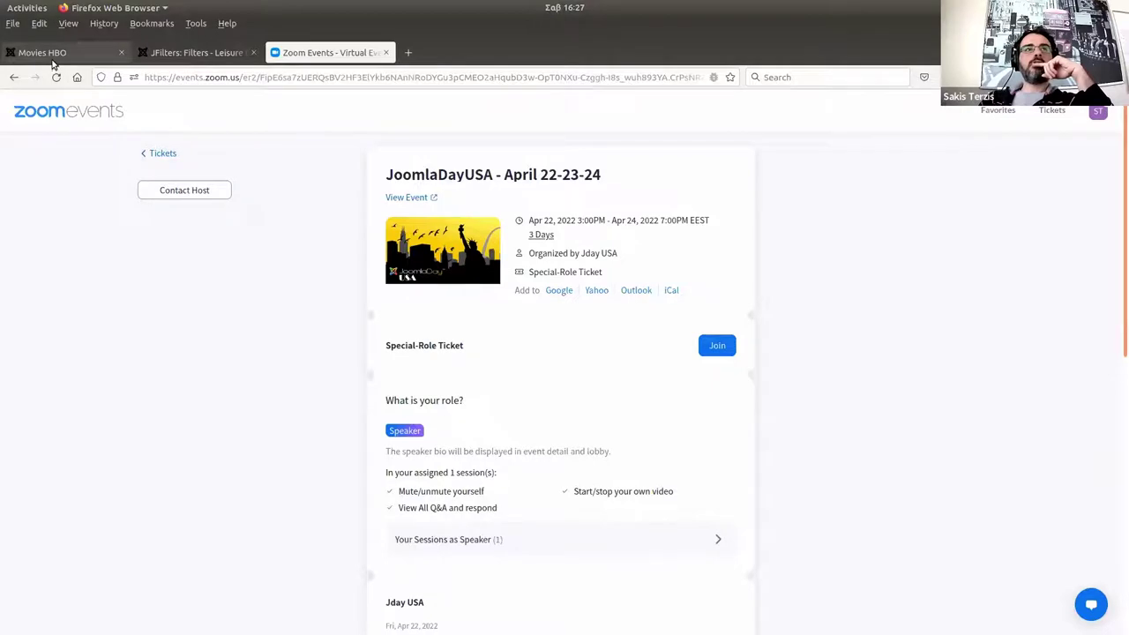
key("ctrl+Tab")
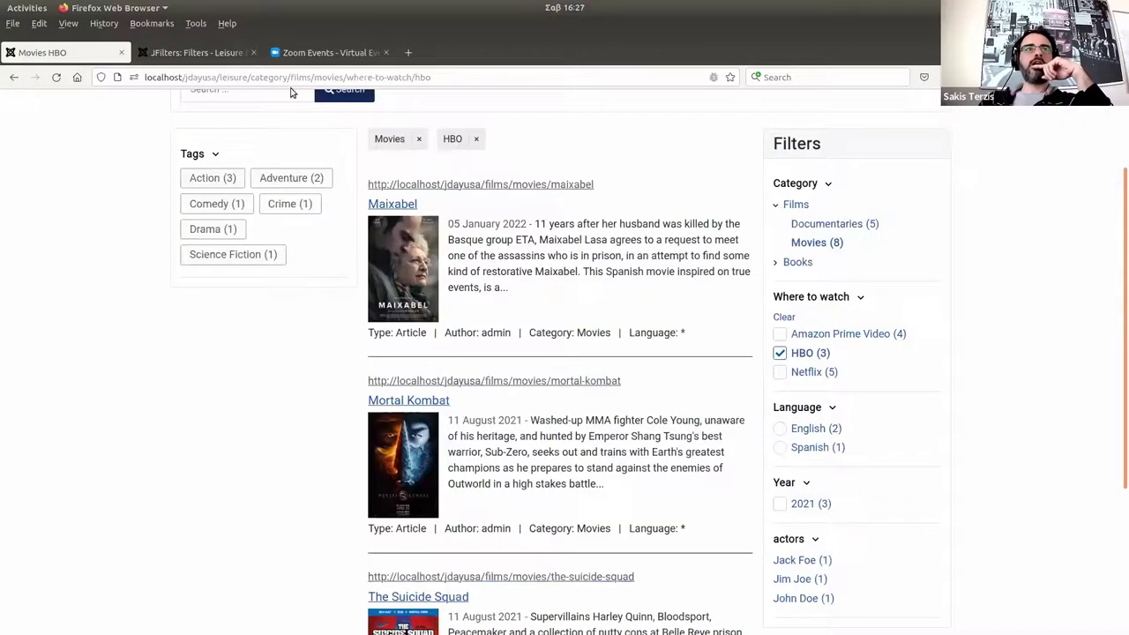
scroll(292, 88, "up", 3)
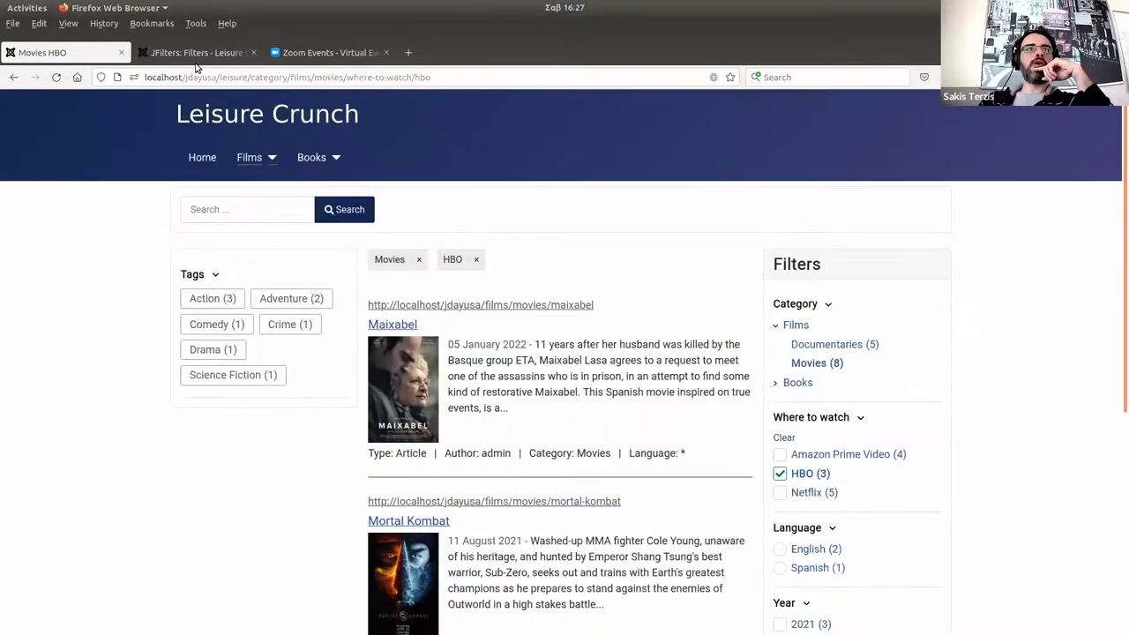
Open the Durante La Tormenta (Mirage) article for editing and review its text and custom field values.
key("ctrl+Tab")
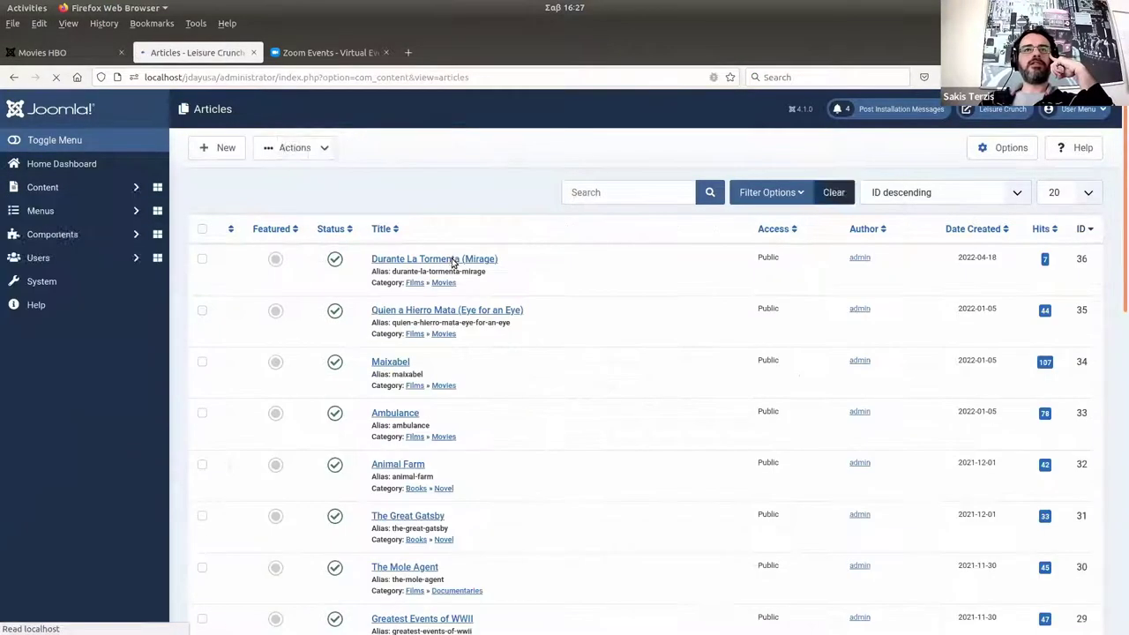
scroll(1119, 248, "down", 1)
left_click(492, 242)
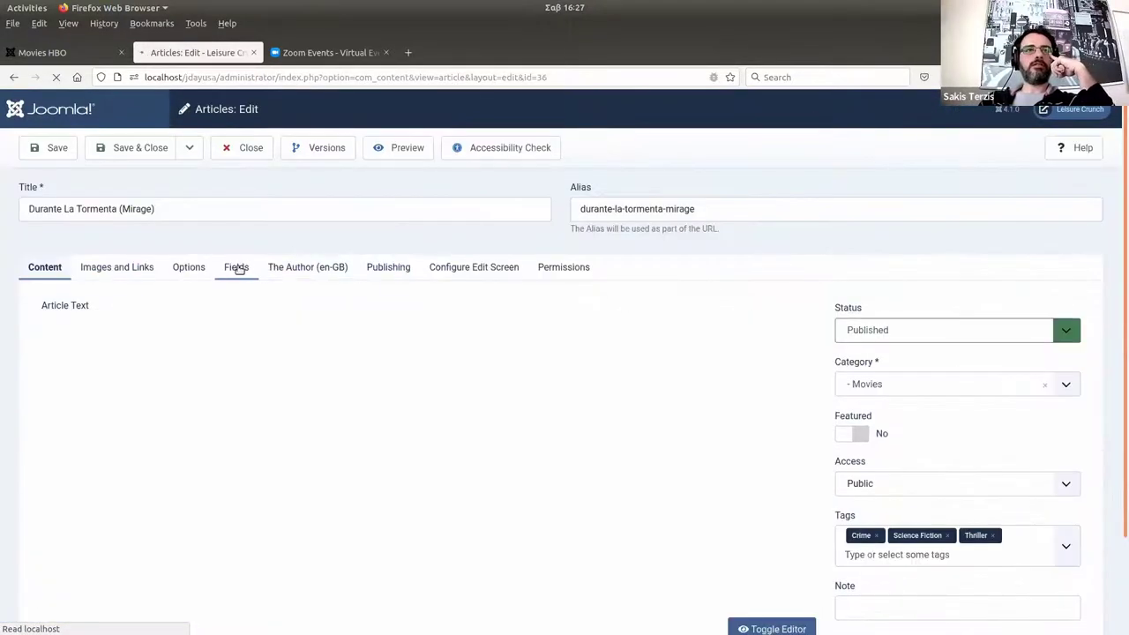
left_click(236, 267)
scroll(132, 351, "down", 1)
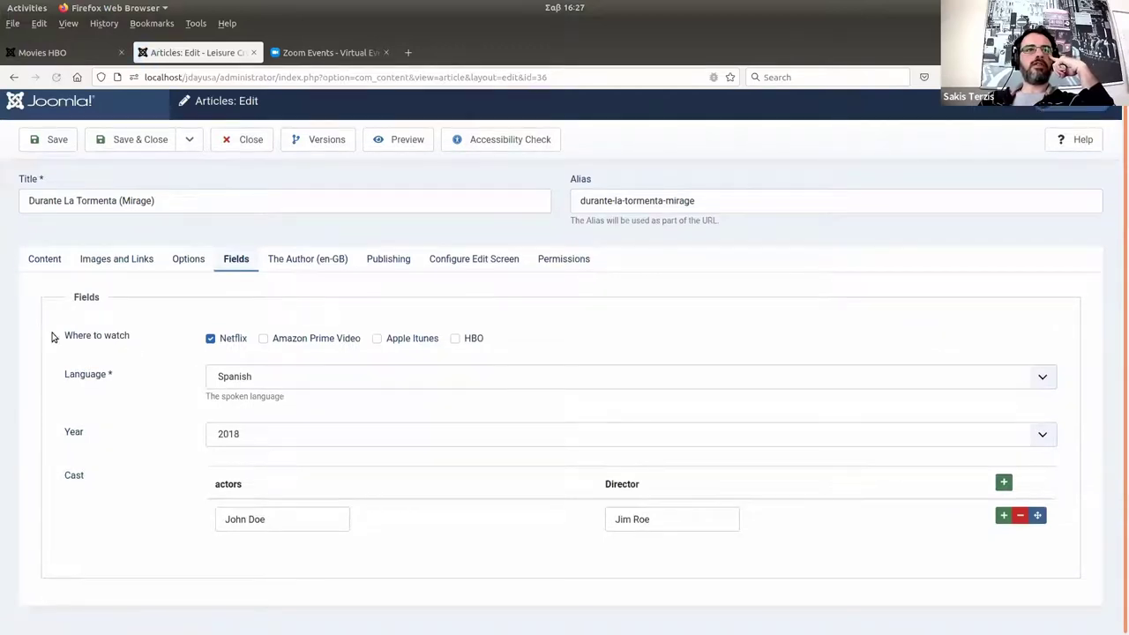
left_click_drag(55, 201, 91, 201)
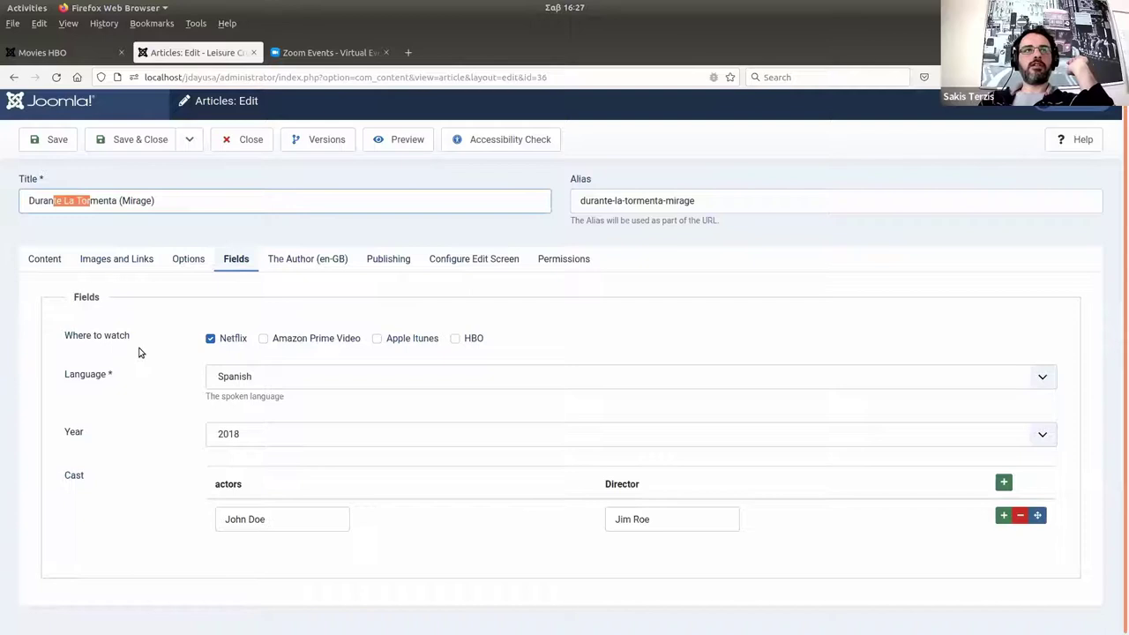
left_click(73, 59)
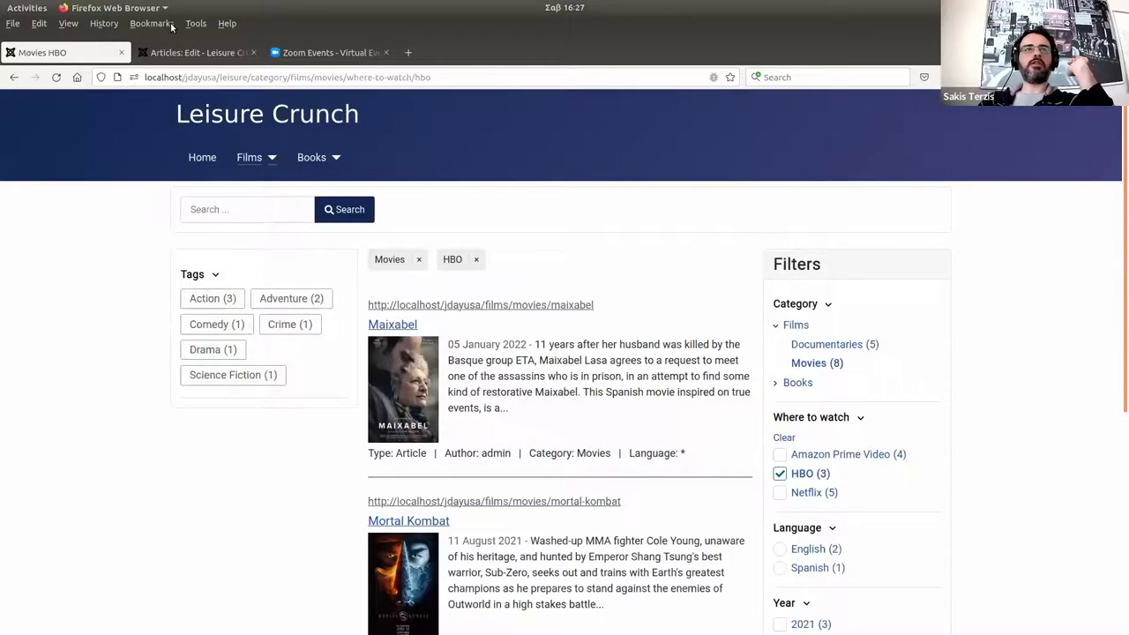
left_click(167, 52)
left_click(46, 259)
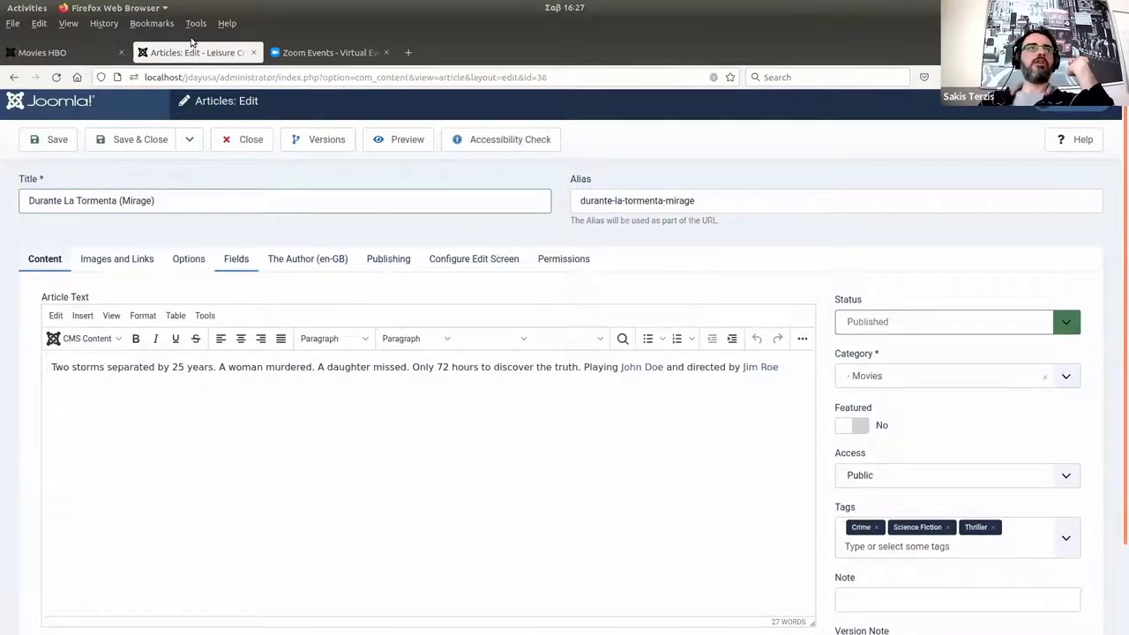
left_click(236, 259)
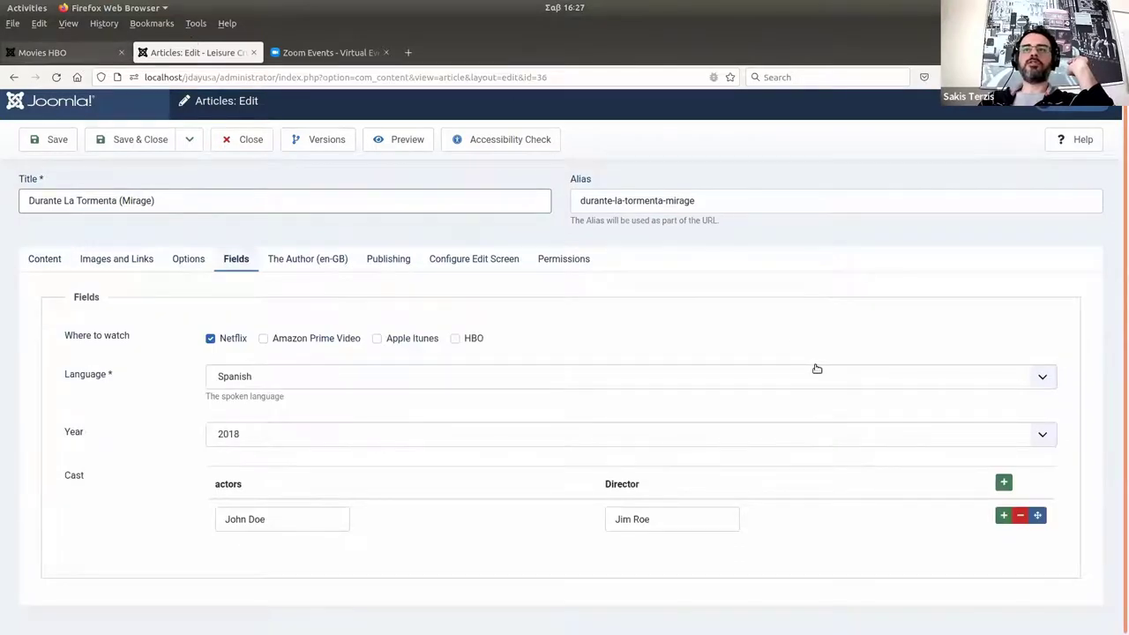
Filter the site by the Movies category and Netflix, and compare the results with the article's Where to watch field.
key("ctrl+Page_Up")
left_click(885, 362)
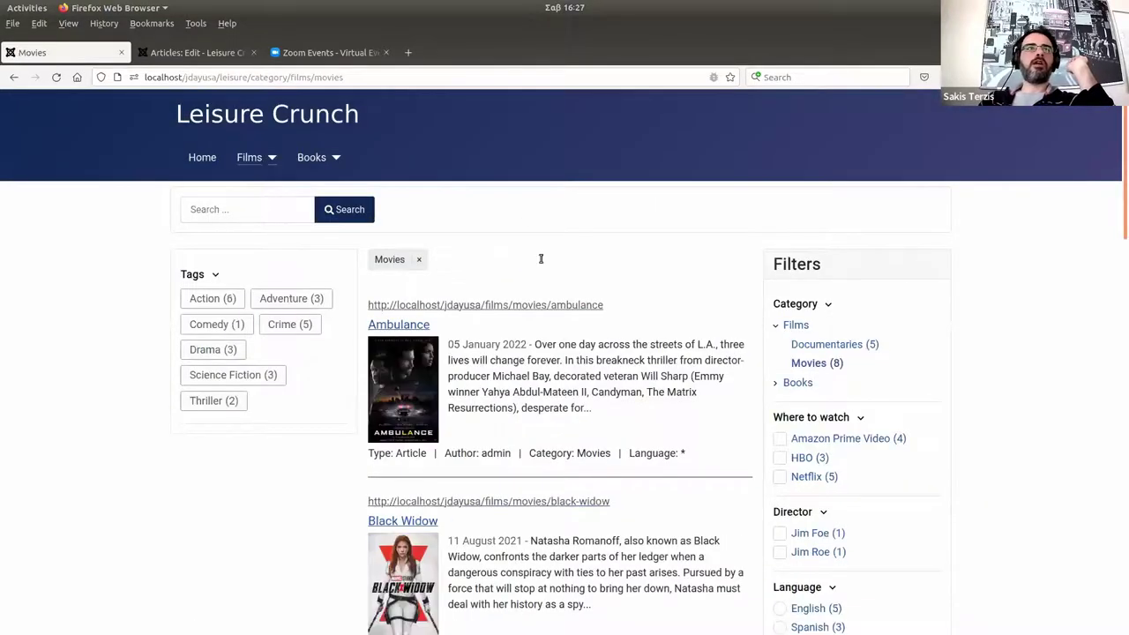
key("ctrl+Page_Down")
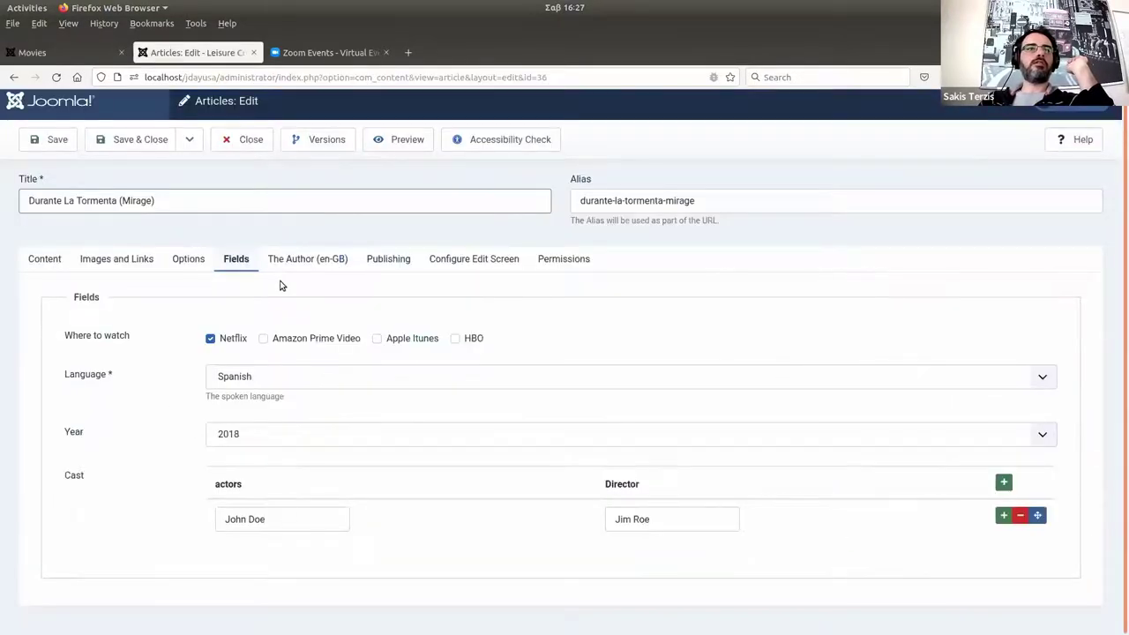
left_click(83, 50)
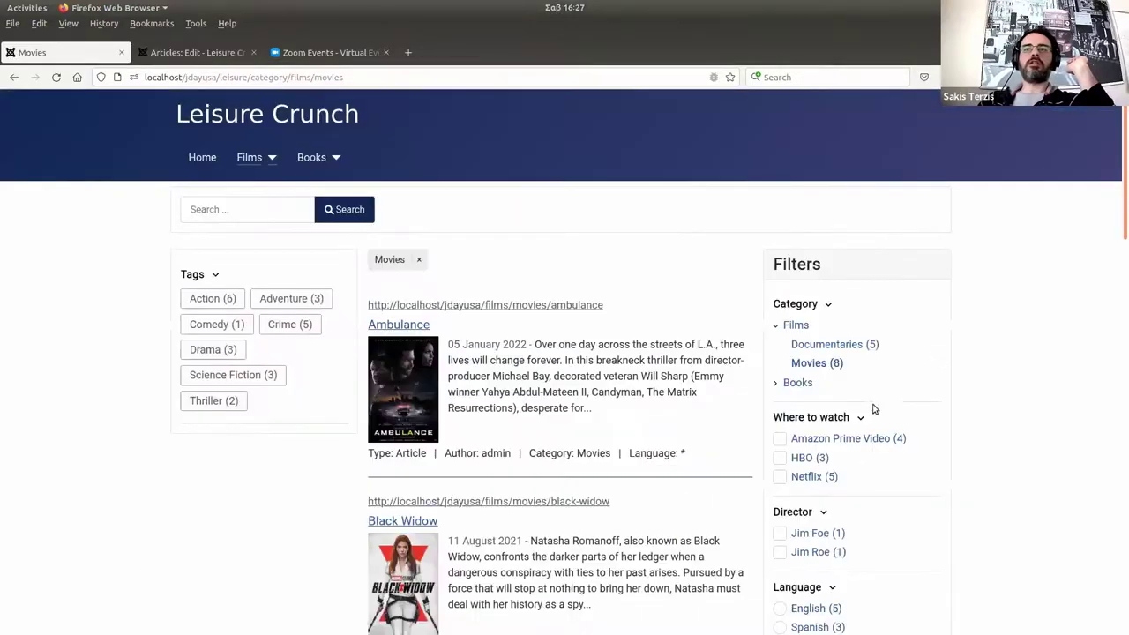
left_click(804, 476)
left_click(201, 53)
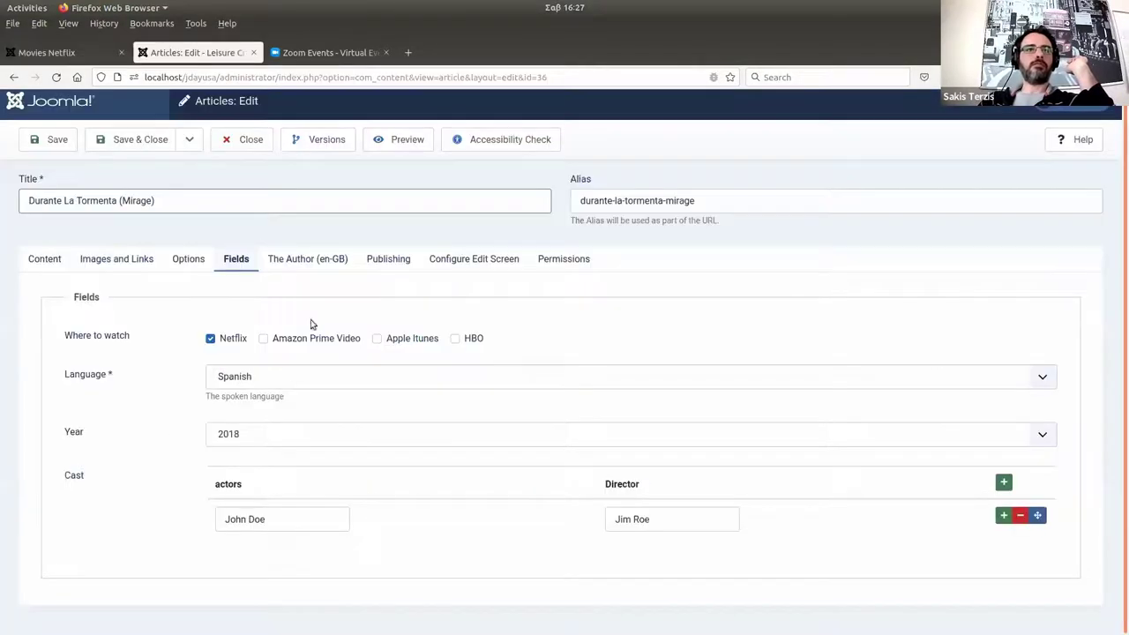
left_click(101, 53)
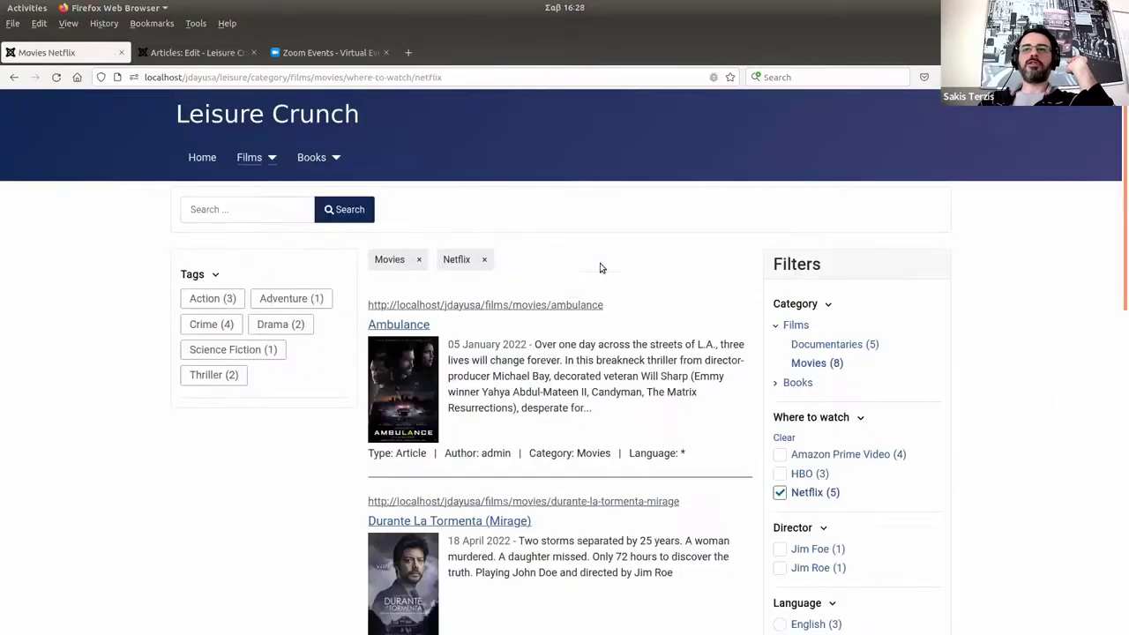
scroll(940, 506, "down", 1)
scroll(816, 578, "down", 1)
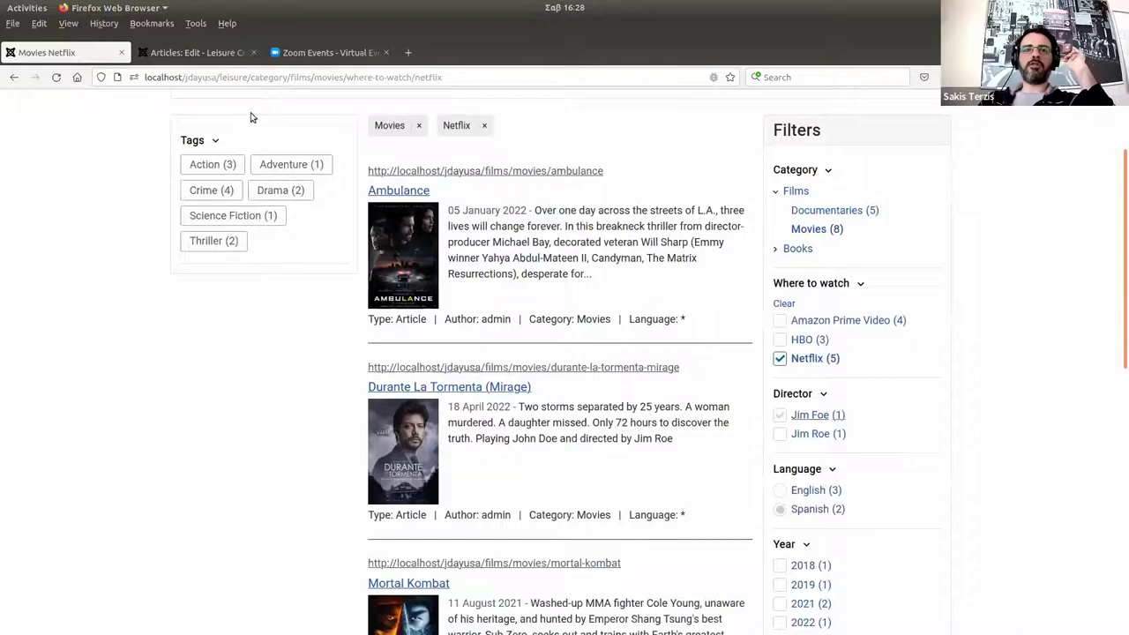
Review the actors and Director values in the Durante La Tormenta (Mirage) article's Cast field and add an empty second row.
left_click(205, 53)
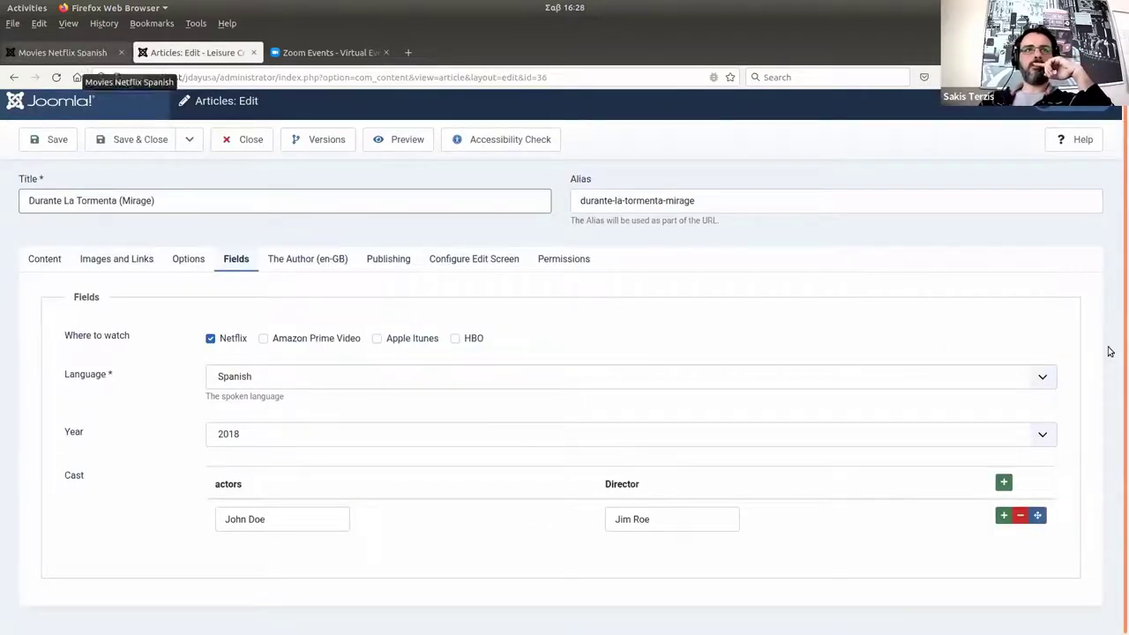
left_click(704, 513)
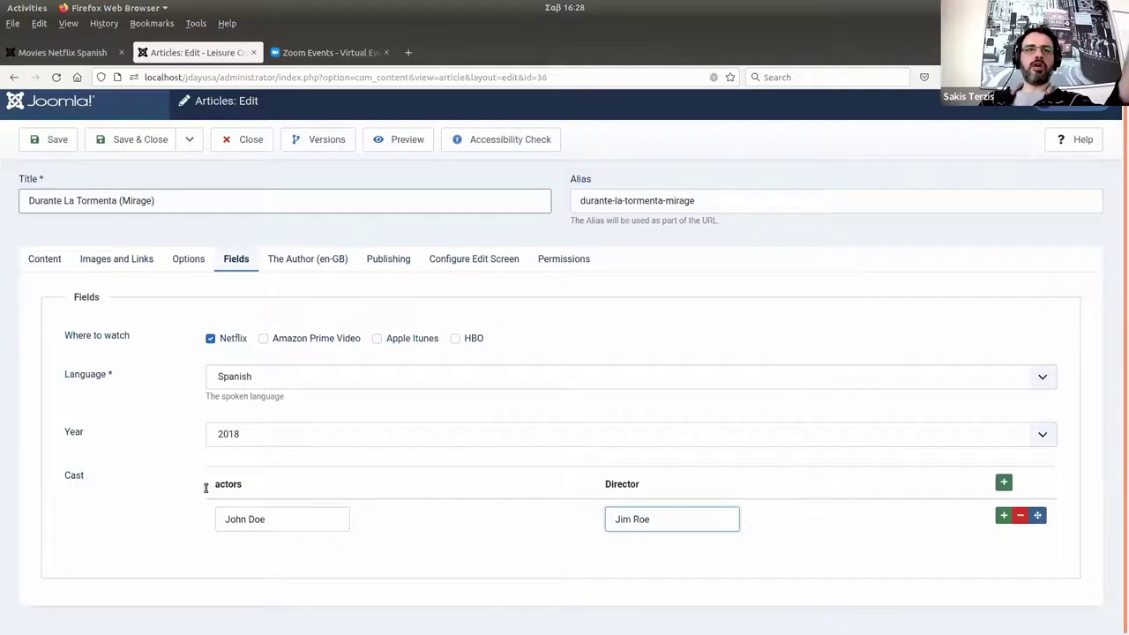
left_click(311, 527)
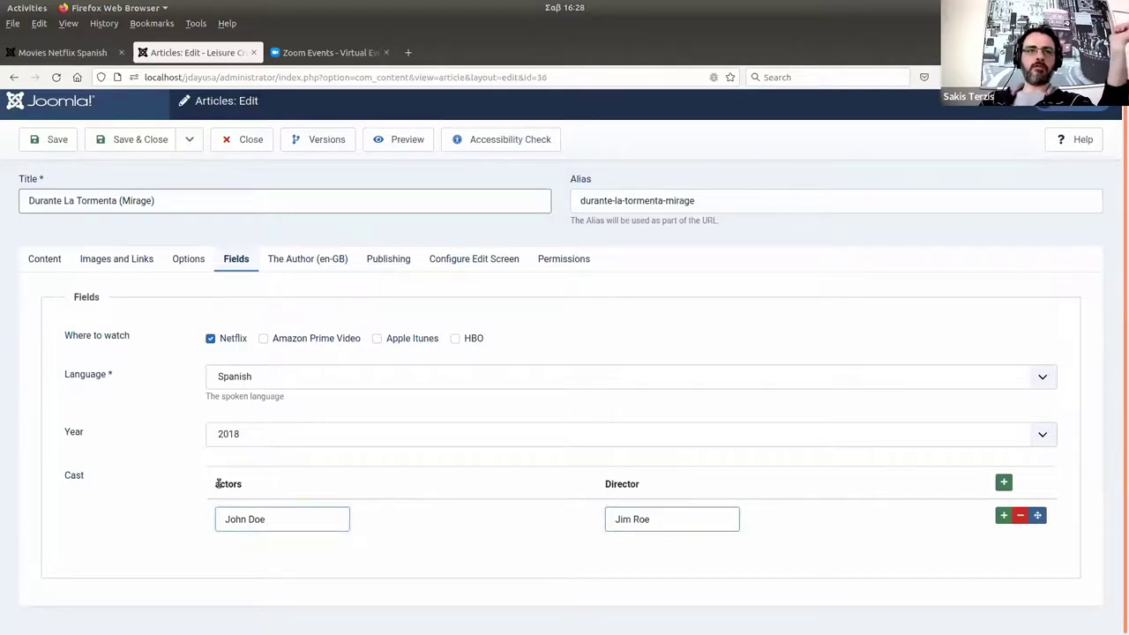
double_click(231, 484)
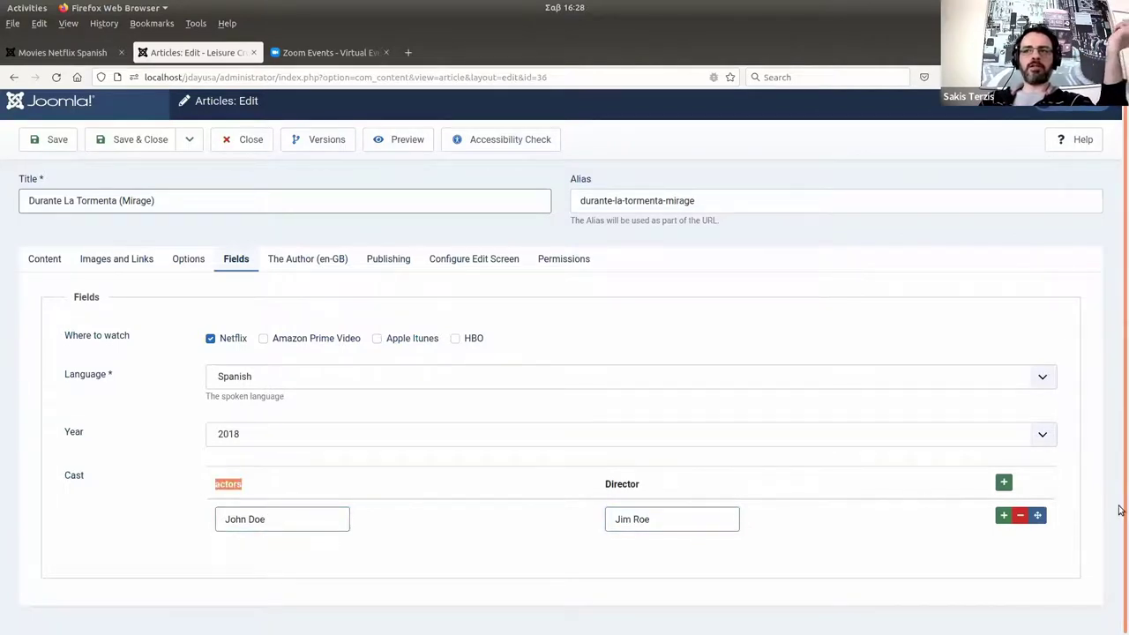
left_click(814, 526)
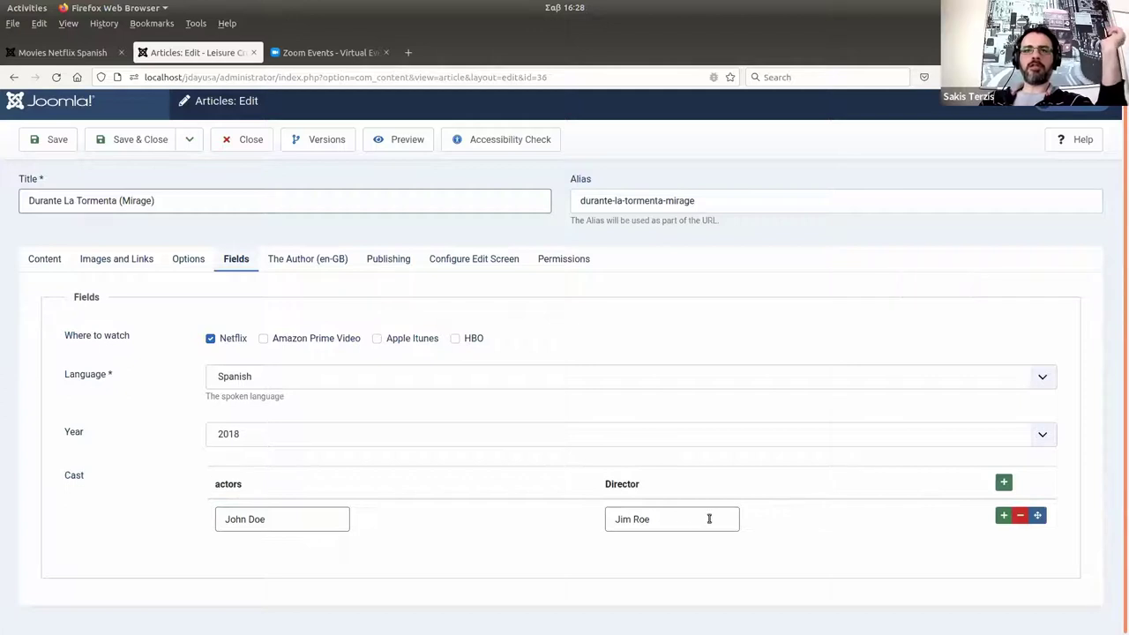
left_click(1004, 516)
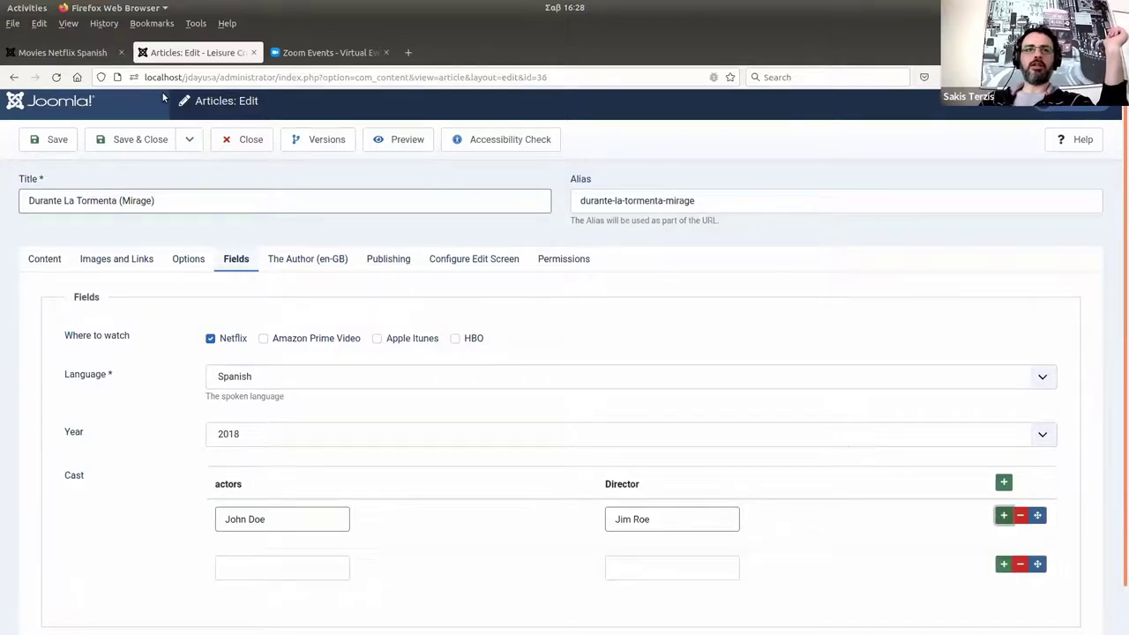
Examine the site's results and remaining filter options for the Movies, Netflix and Spanish selection, from Category down to actors.
left_click(62, 52)
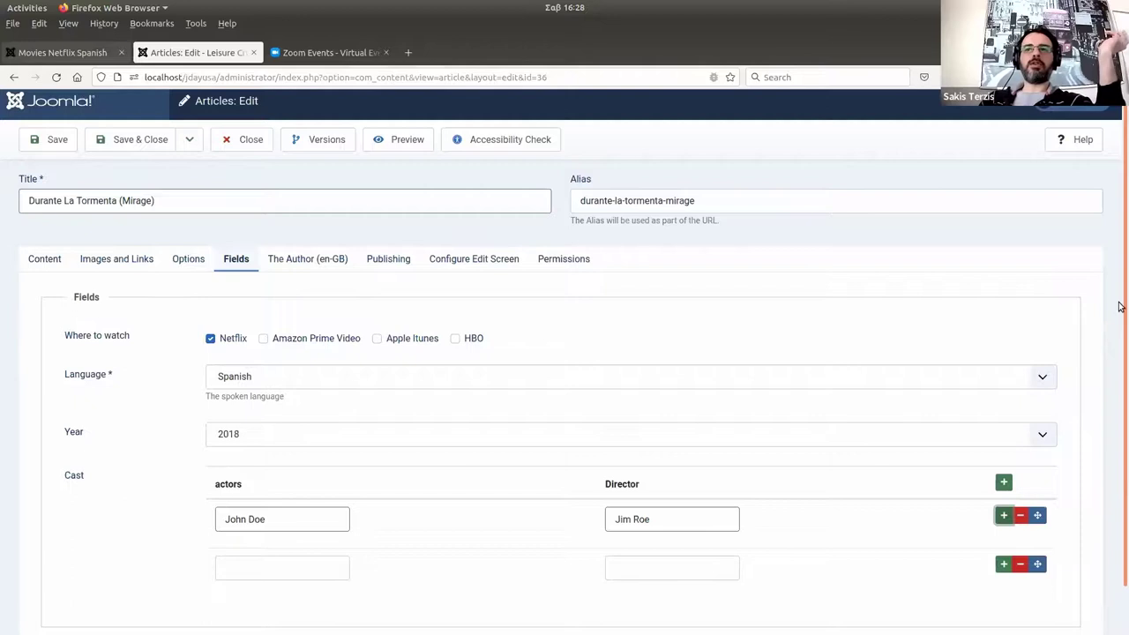
mouse_move(1120, 341)
left_mouse_down()
mouse_move(1121, 403)
mouse_move(1121, 362)
left_mouse_up()
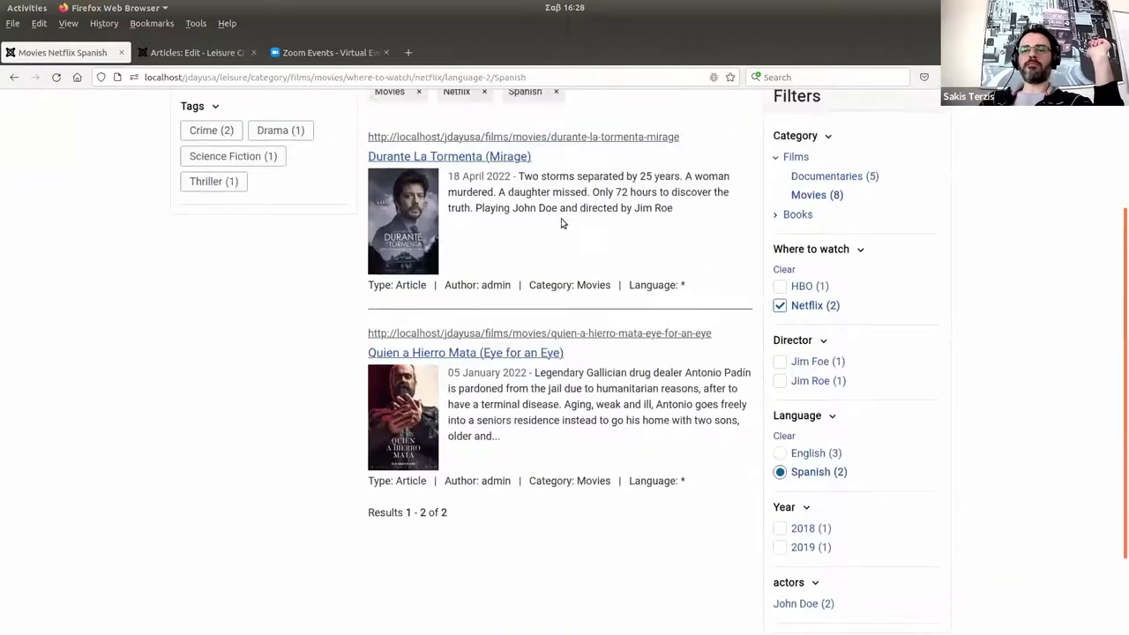
left_click(193, 53)
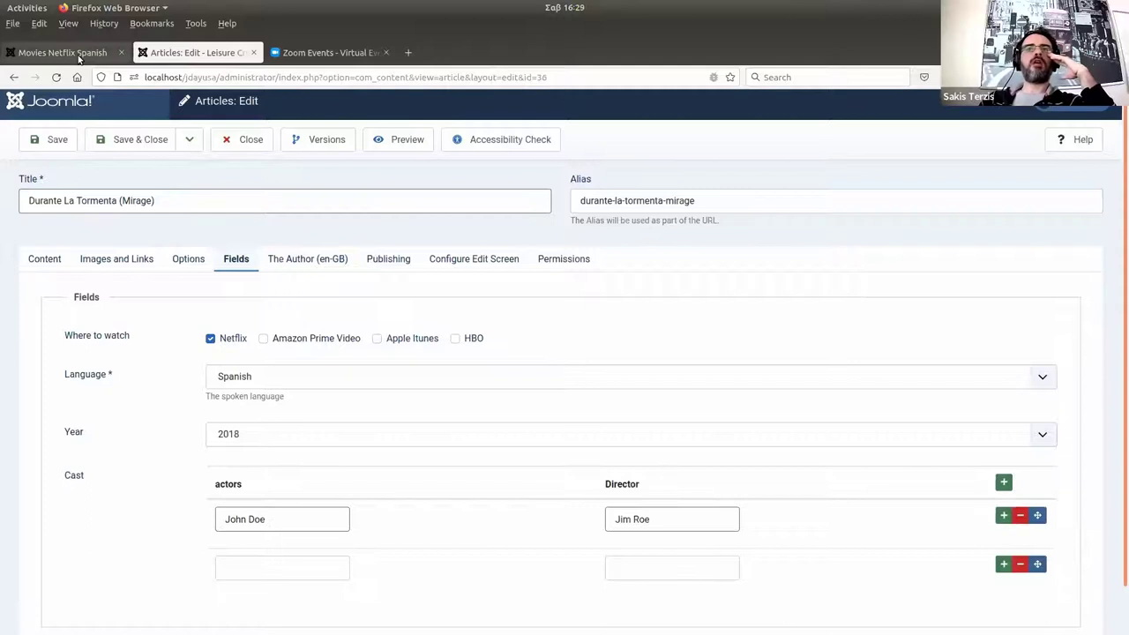
key("ctrl+Page_Up")
scroll(830, 386, "up", 2)
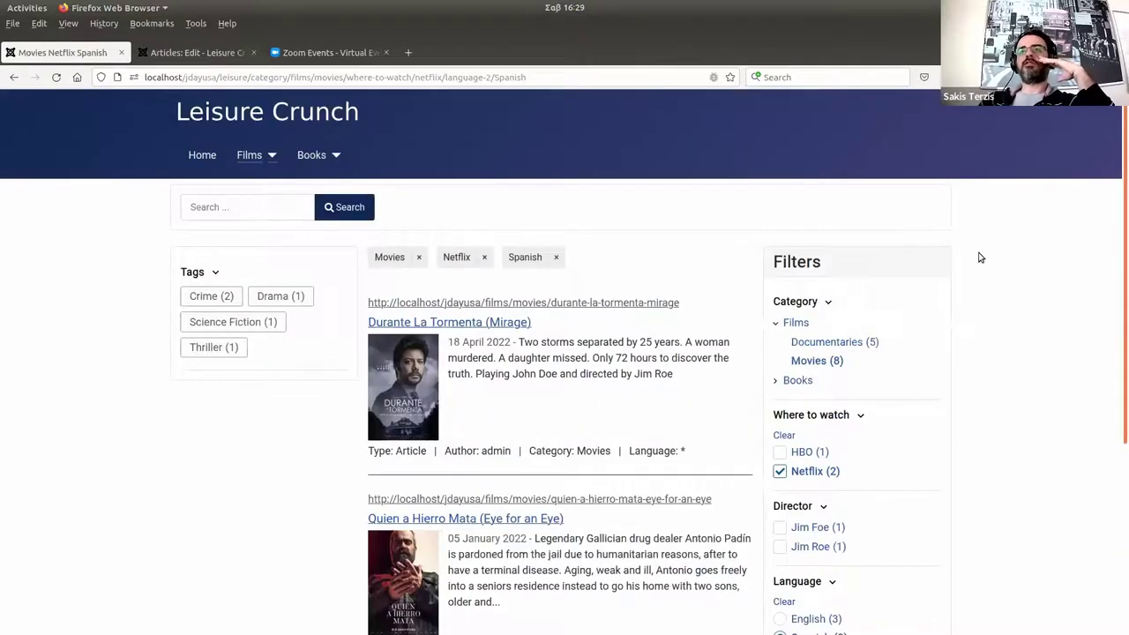
scroll(832, 517, "down", 4)
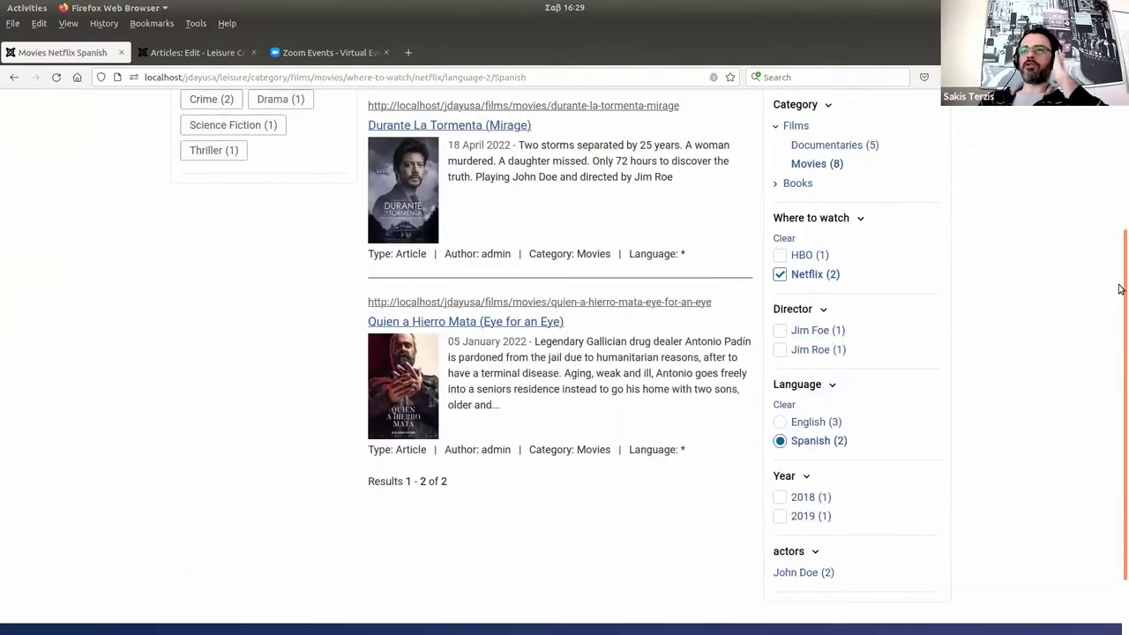
scroll(1119, 309, "up", 2)
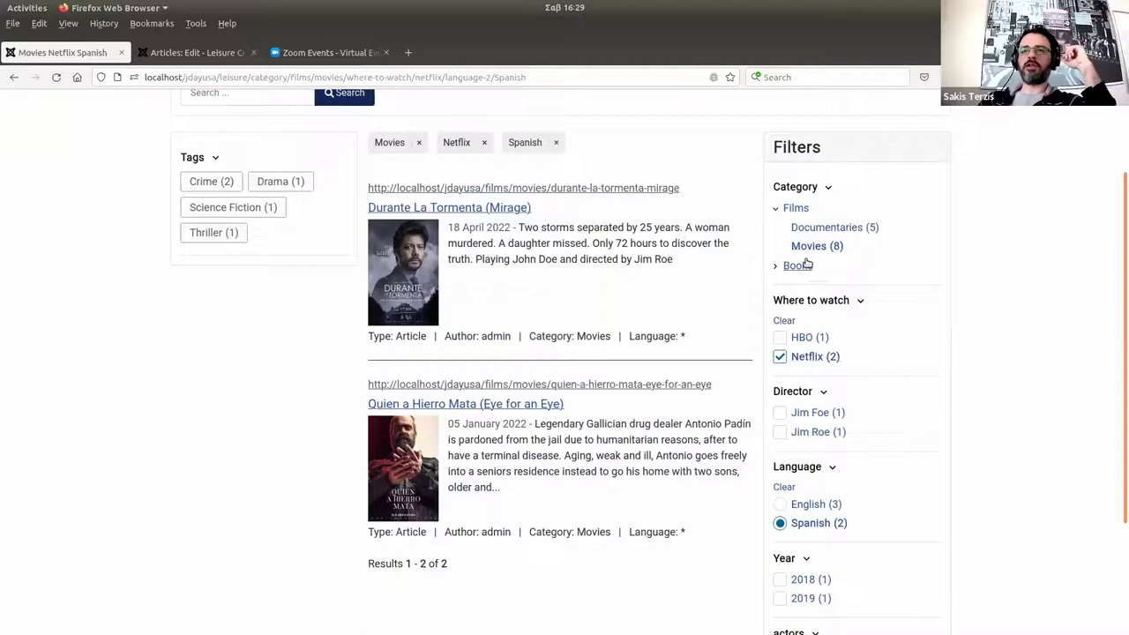
left_click_drag(1119, 289, 1118, 353)
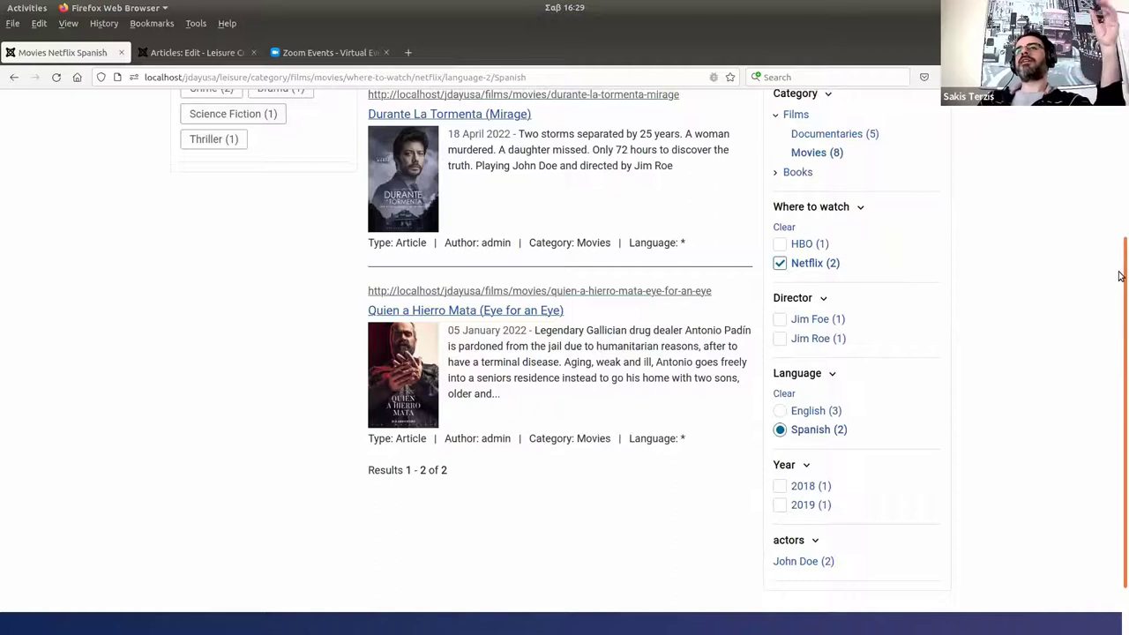
scroll(1054, 336, "up", 3)
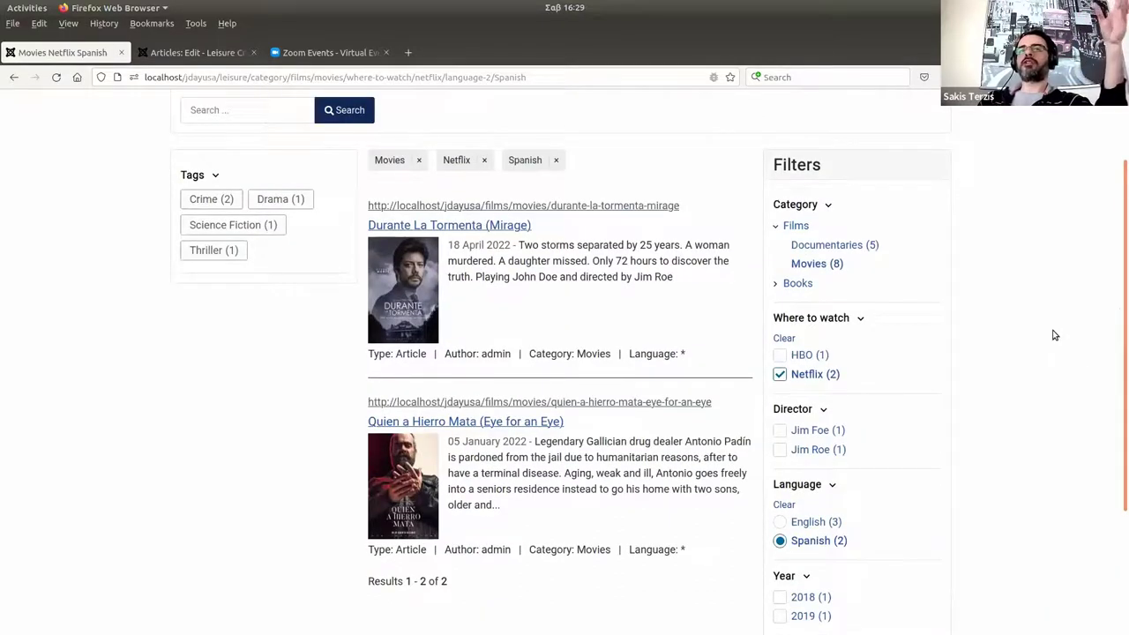
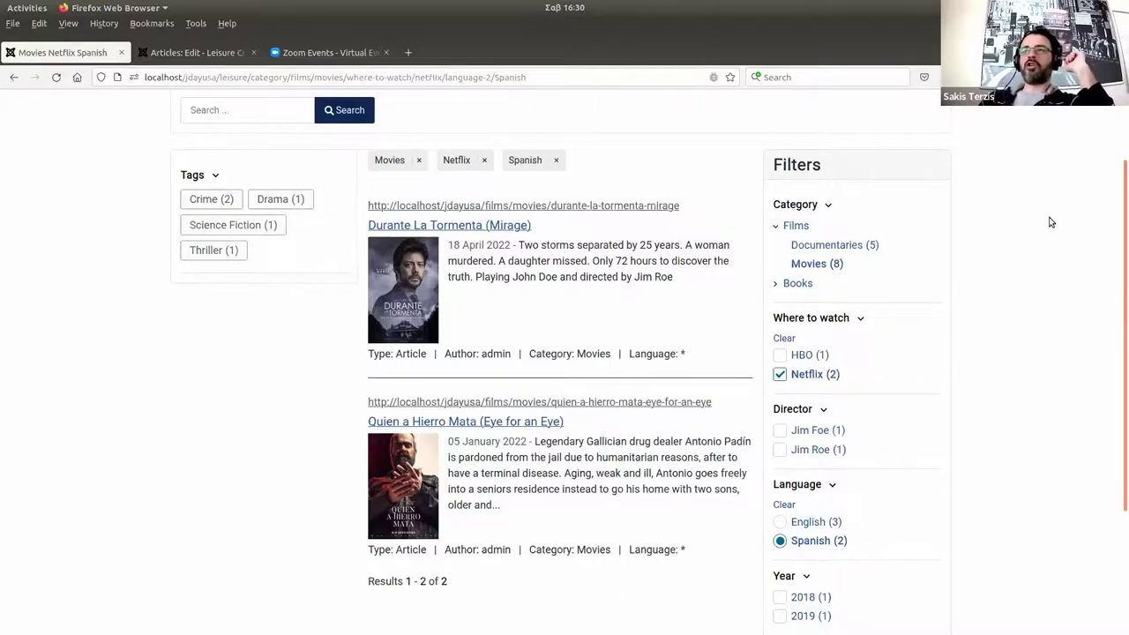
Add HBO to the Netflix selection under Where to watch and examine the combined results and filter options.
left_click(808, 354)
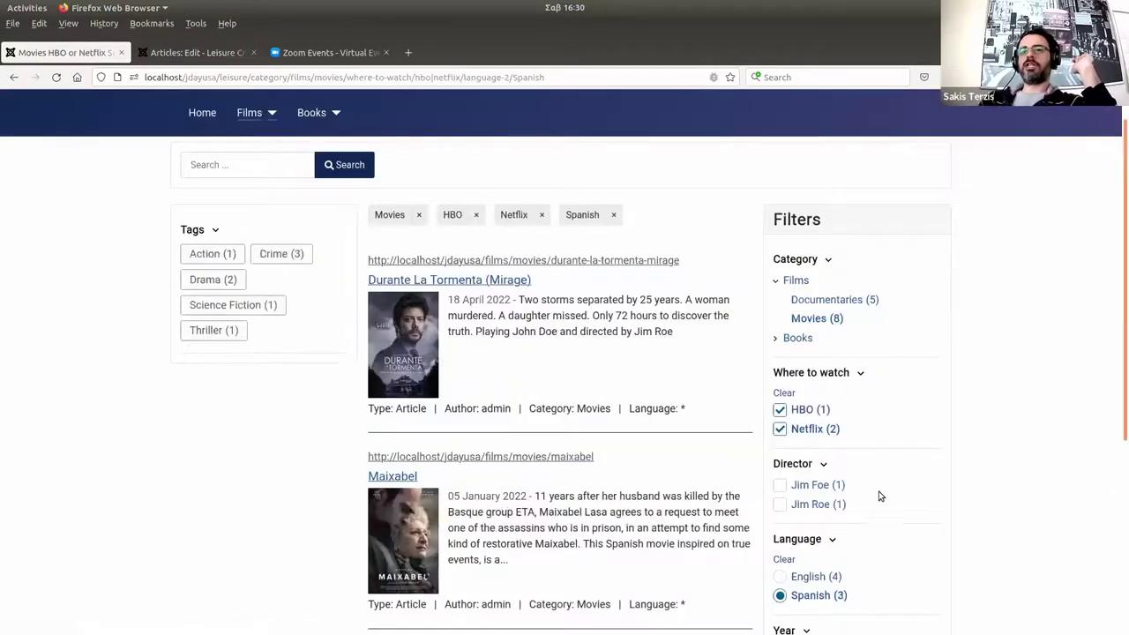
scroll(797, 370, "down", 1)
scroll(835, 484, "down", 1)
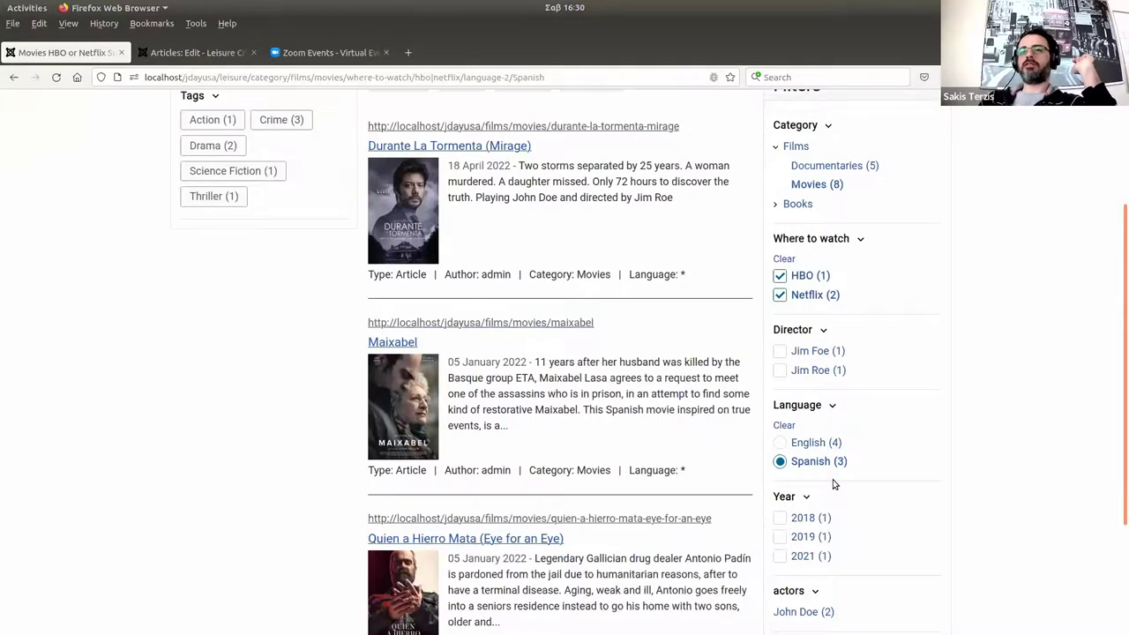
scroll(821, 313, "down", 2)
scroll(823, 300, "up", 2)
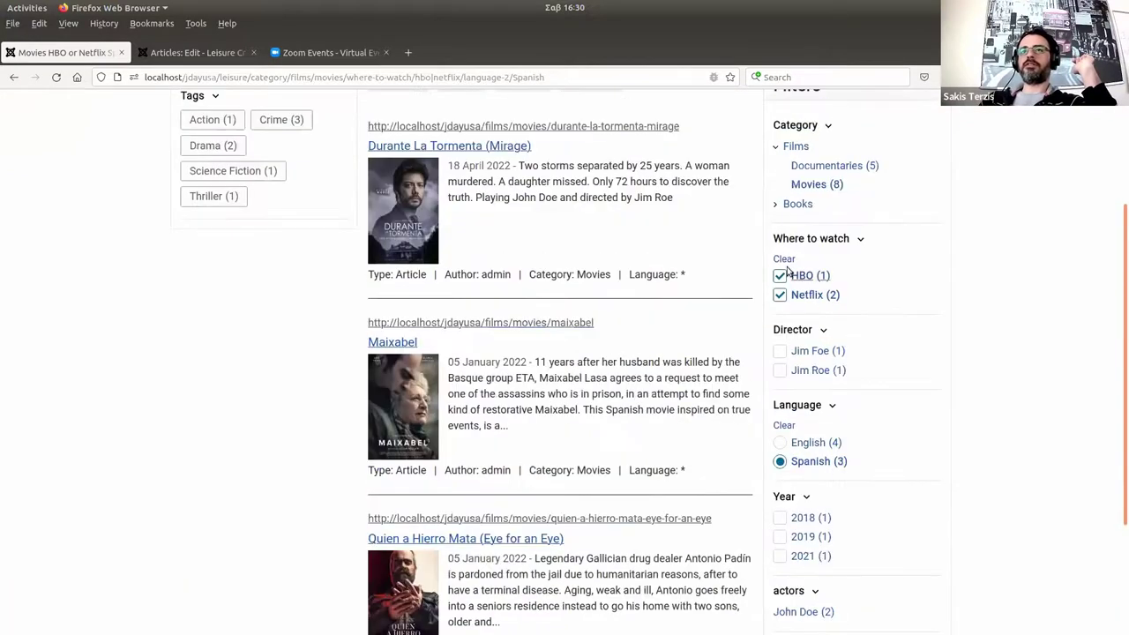
Clear the Where to watch selections and filter the Spanish movies by the years 2019 and 2021.
left_click(784, 259)
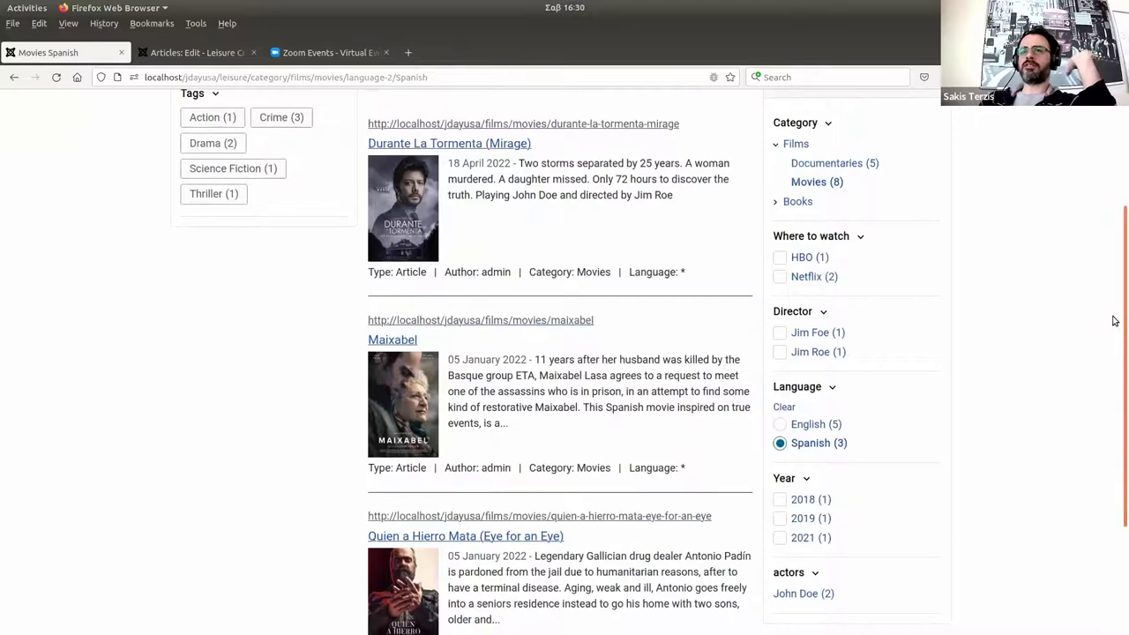
left_click(803, 524)
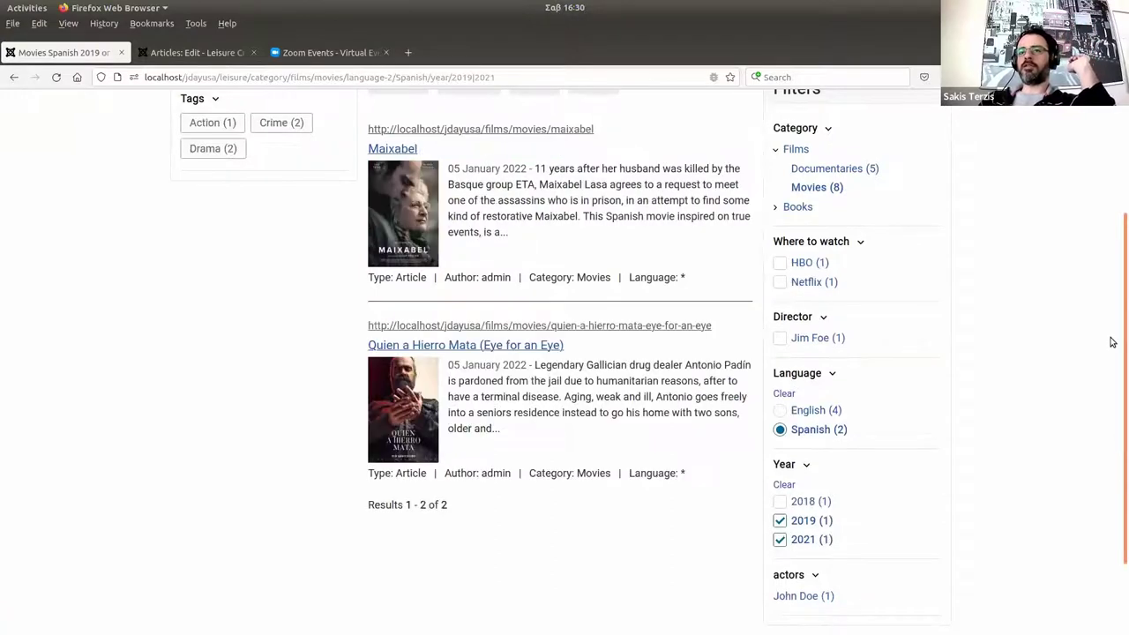
scroll(1107, 376, "up", 2)
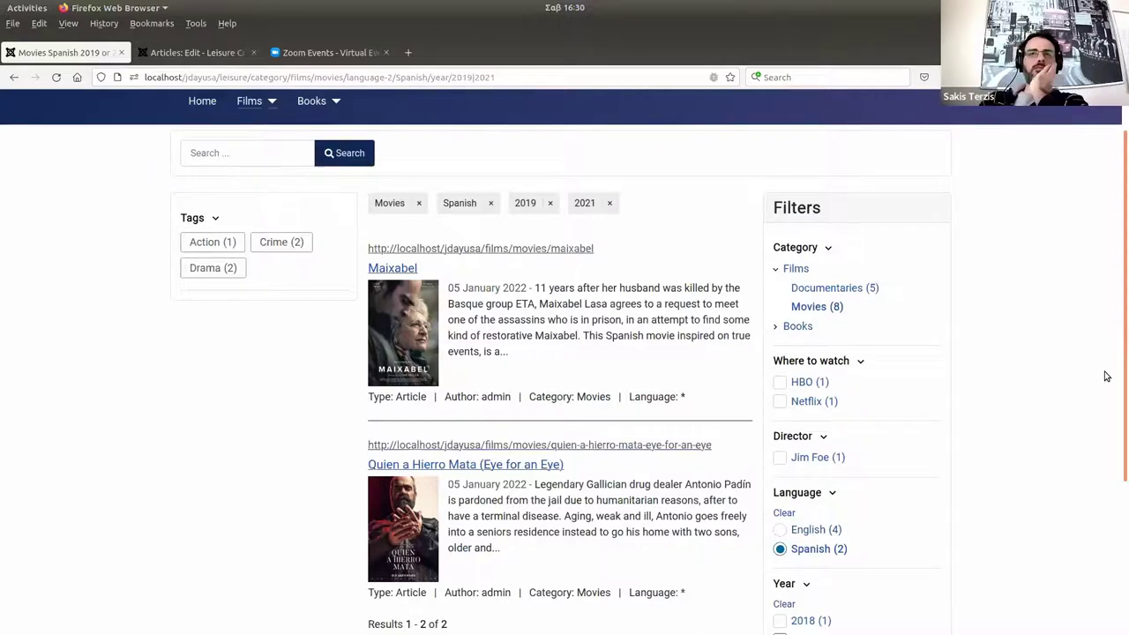
Close the article in the administrator without saving and return to the filtered Spanish movies on the site.
left_click(200, 52)
left_click(250, 141)
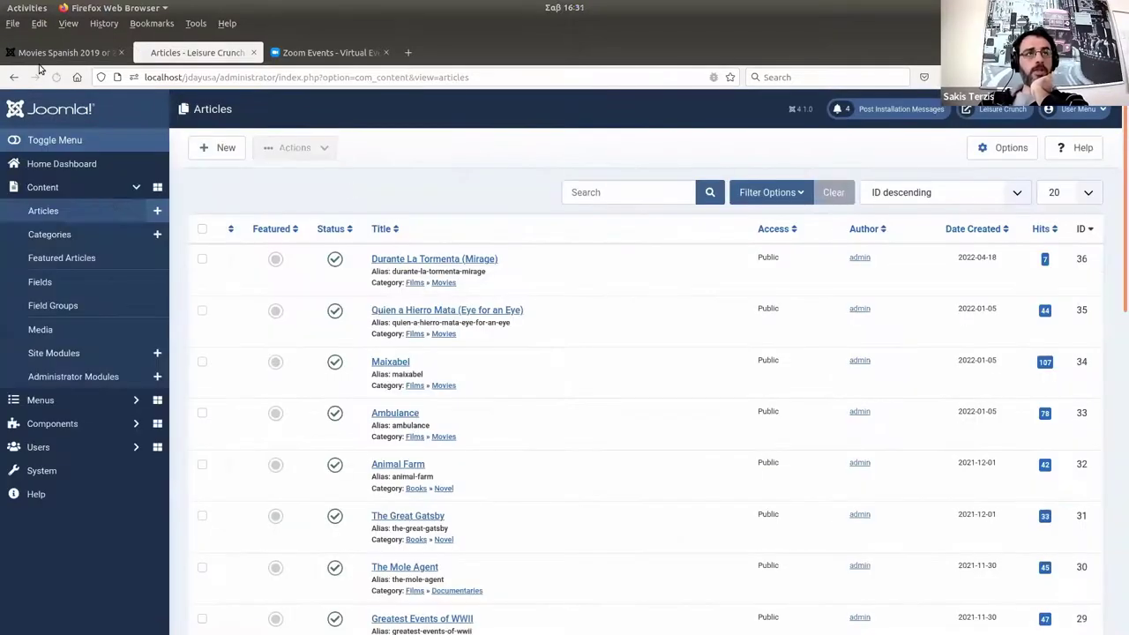
left_click(49, 52)
left_click(179, 53)
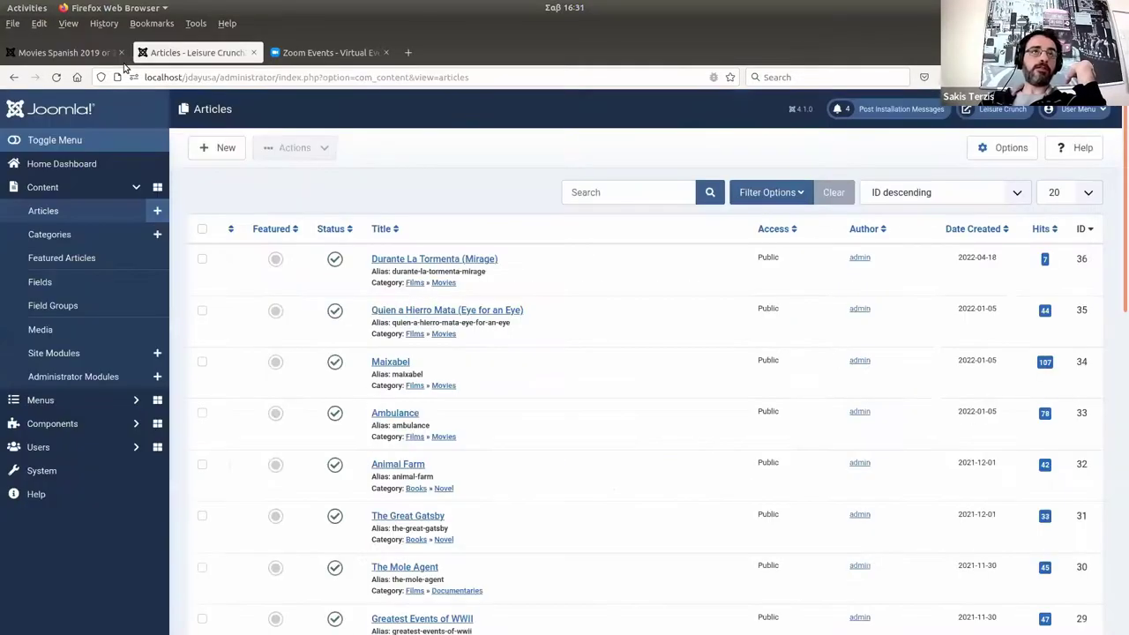
left_click(81, 53)
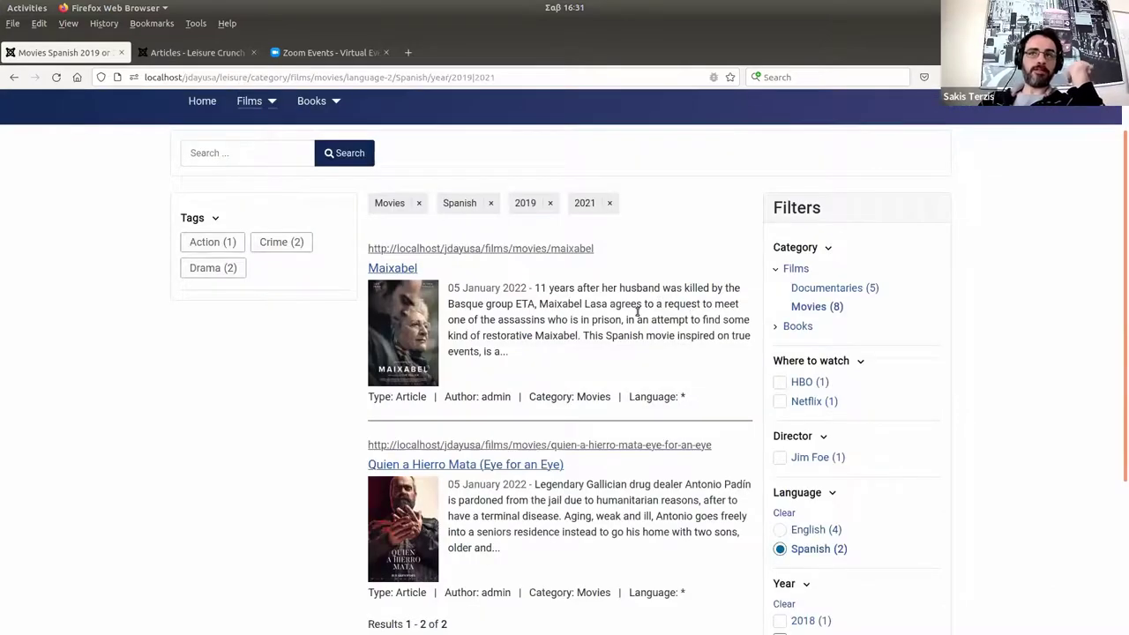
left_click_drag(584, 321, 639, 320)
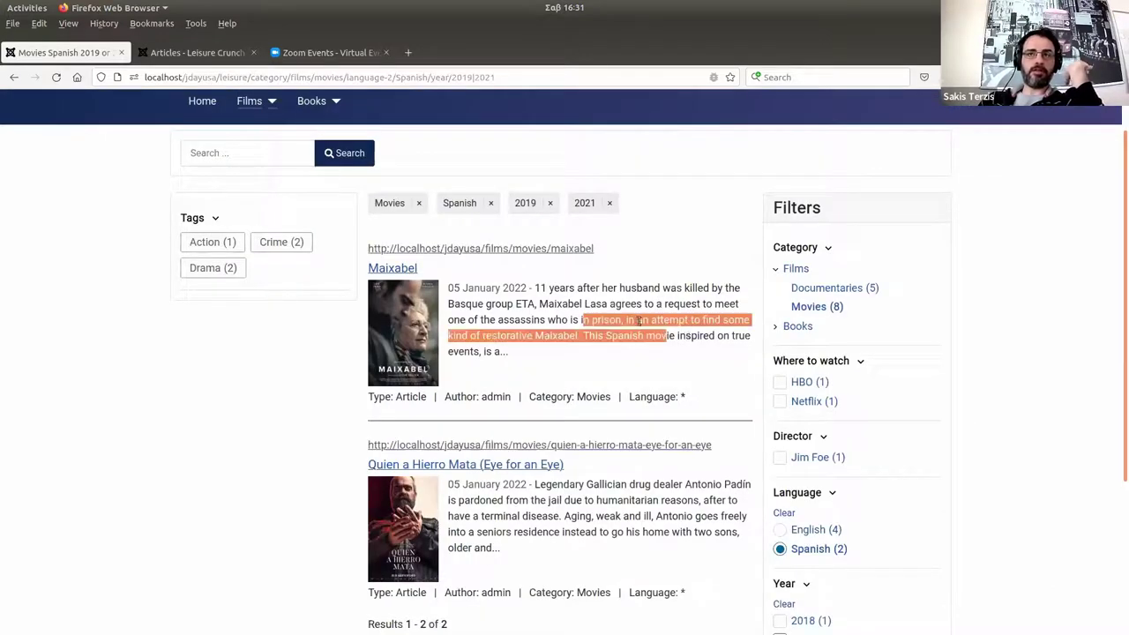
Open the hidden leisure menu item from all menu items, review the Robots options in its metadata, and close it without changes.
left_click(201, 53)
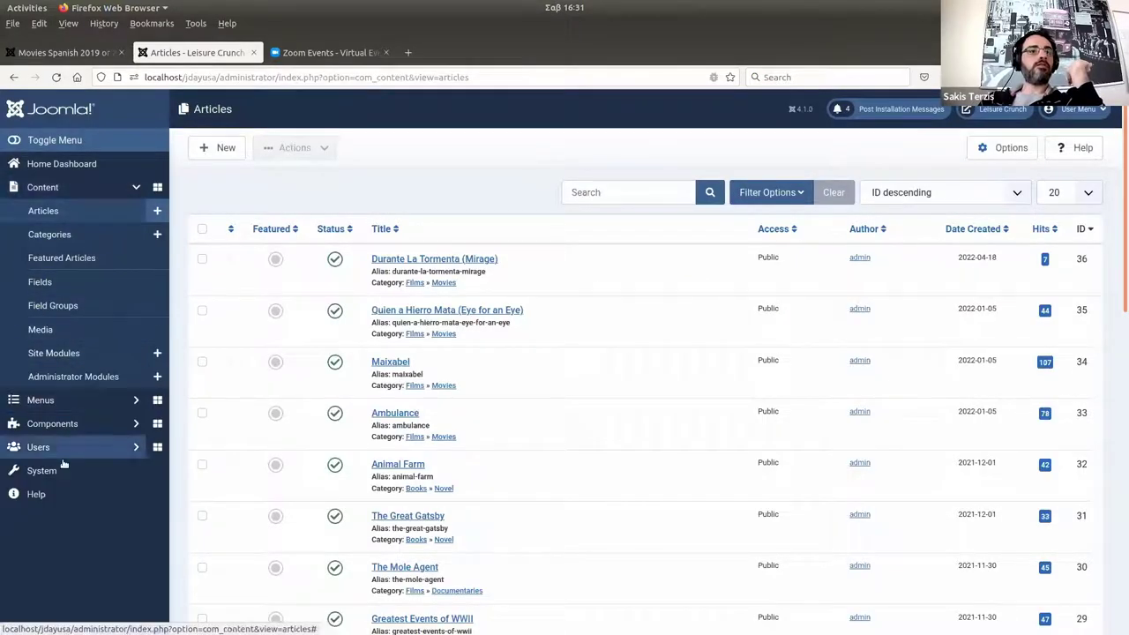
left_click(71, 400)
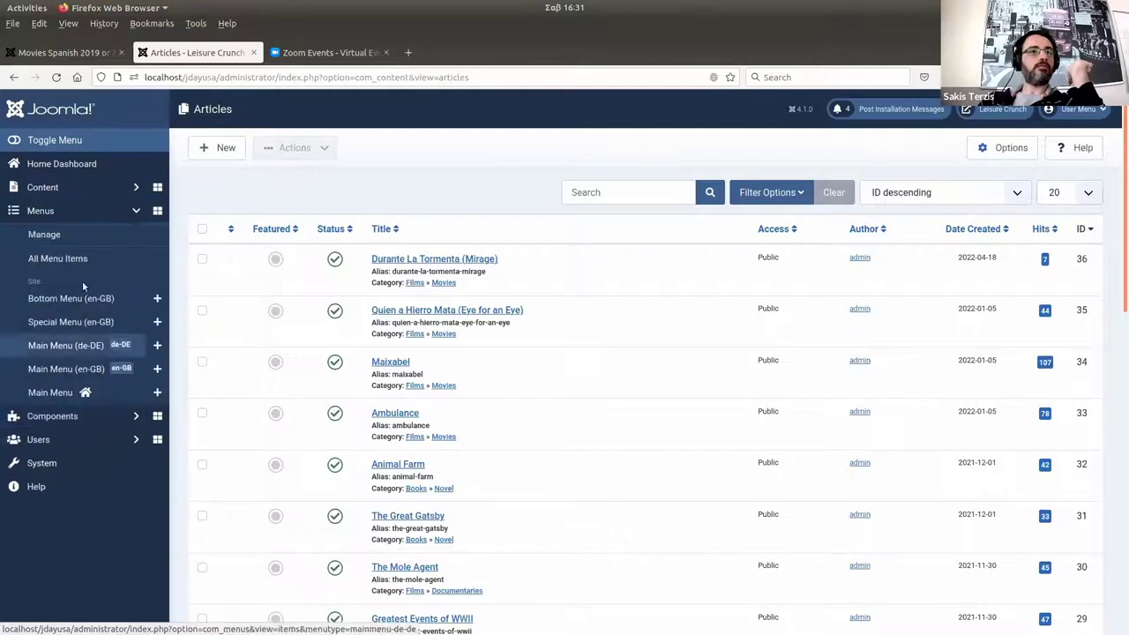
left_click(74, 257)
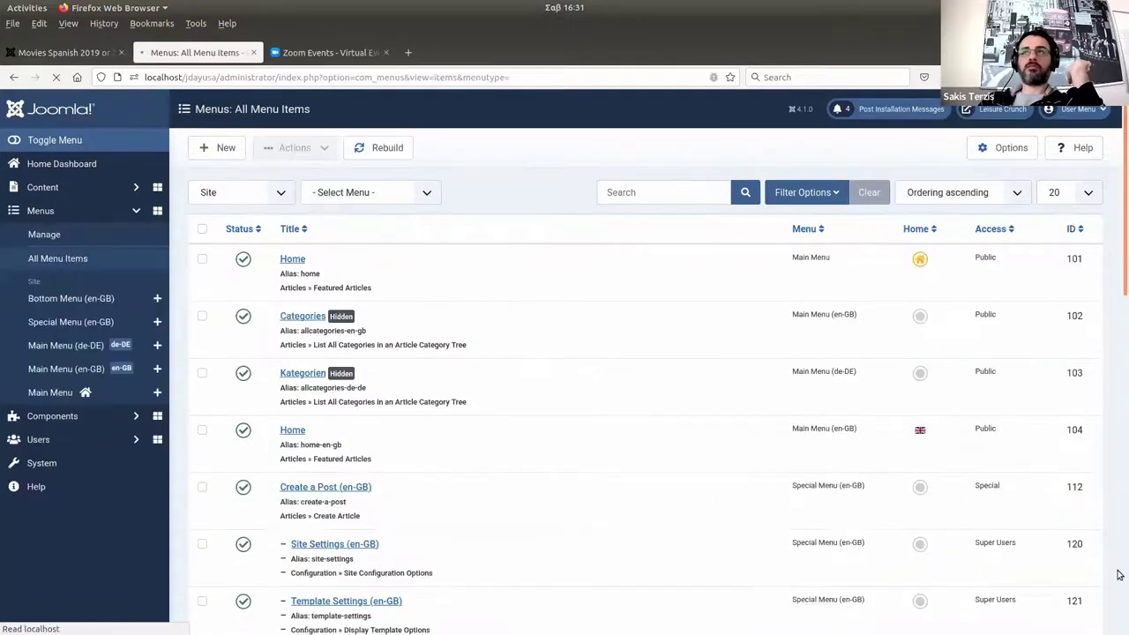
scroll(1043, 575, "down", 15)
left_click(1042, 572)
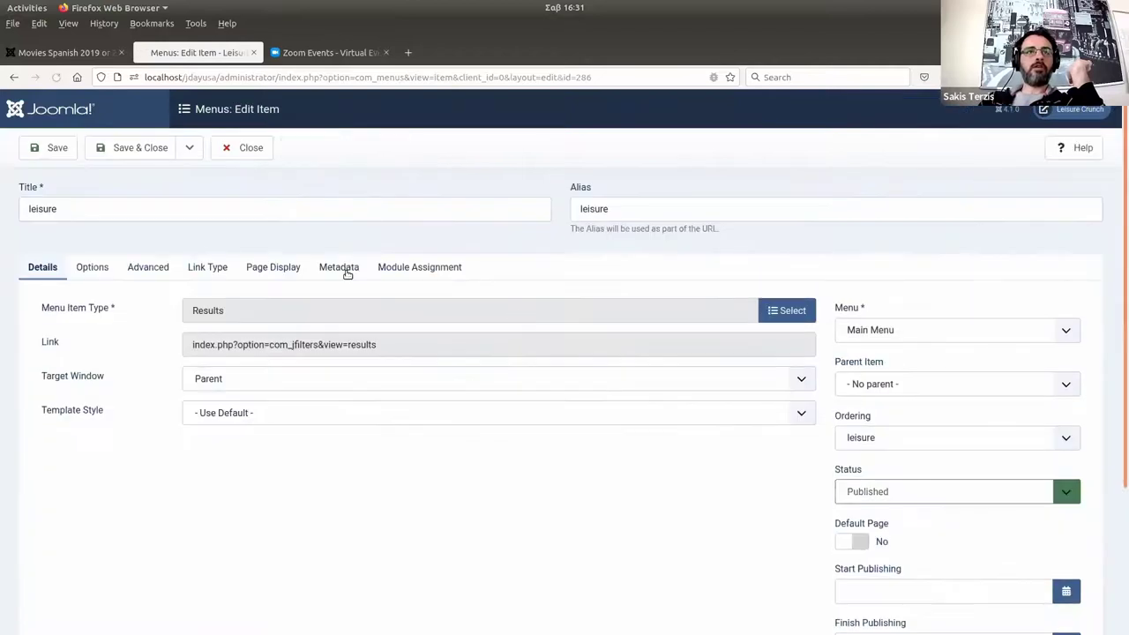
left_click(347, 273)
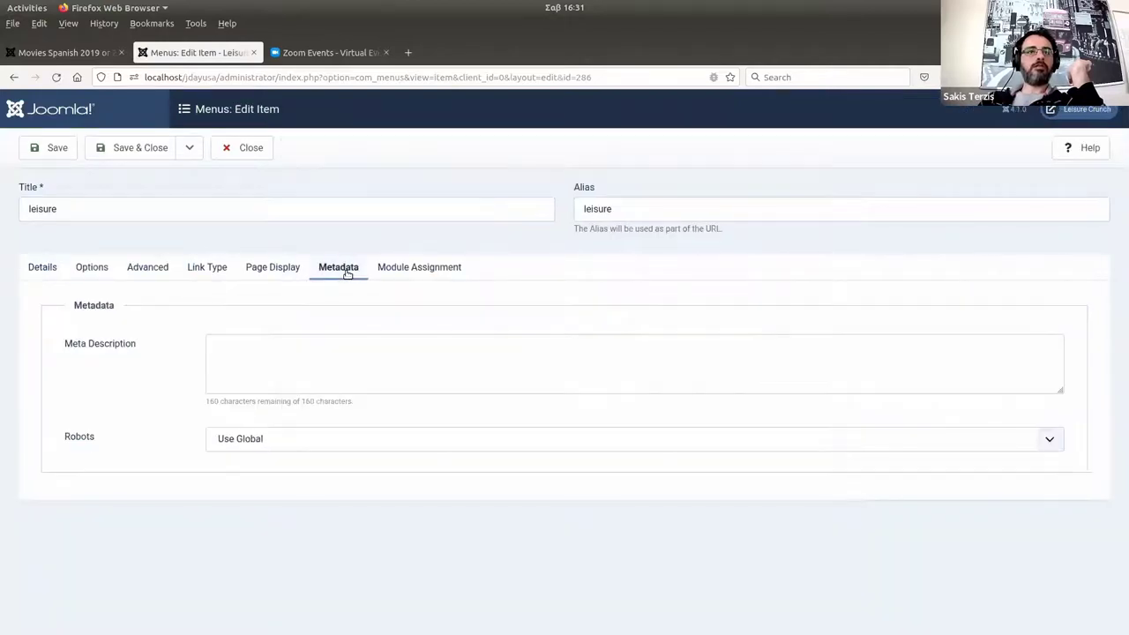
left_click(369, 439)
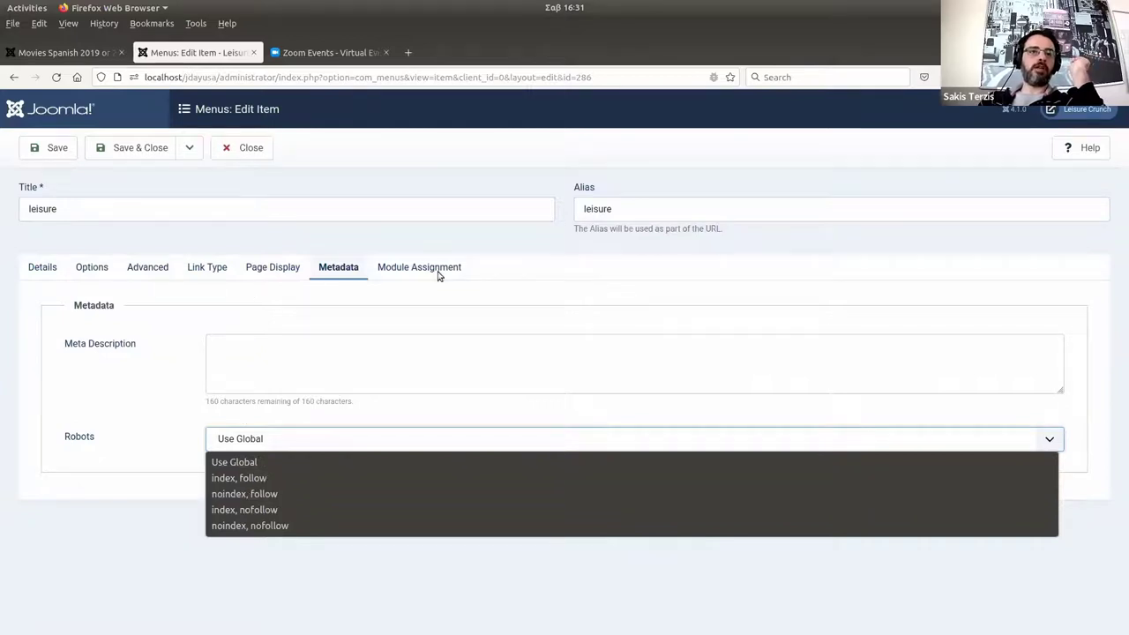
left_click(245, 150)
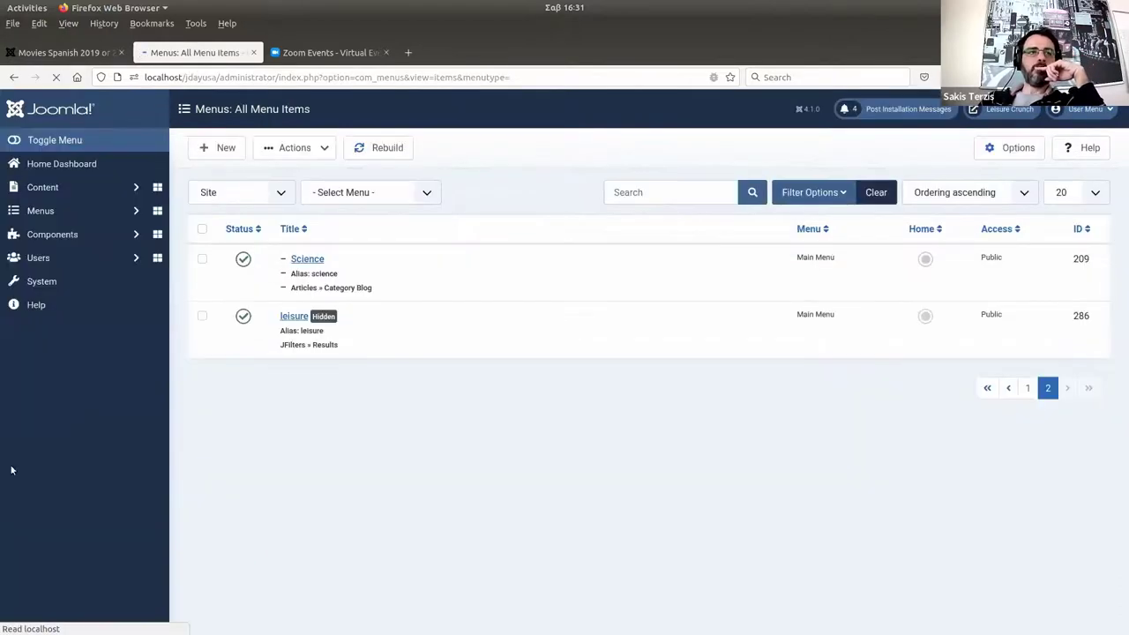
Open the subform-based Director filter in JFilters and review its SEO settings, including the options for Follow Links by Search Engines.
left_click(53, 416)
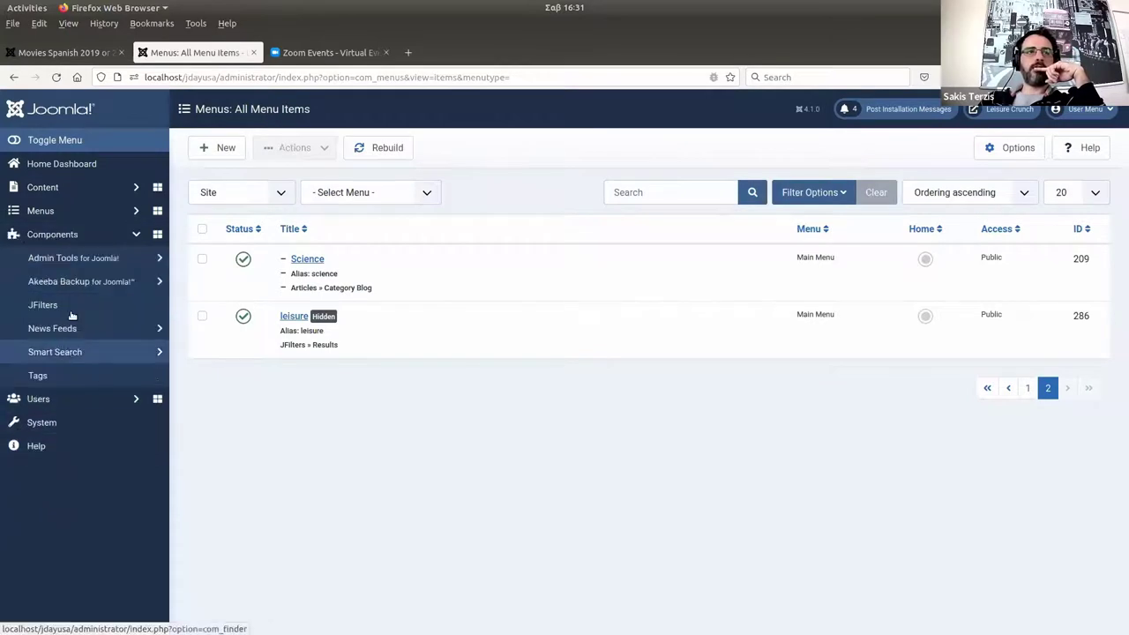
left_click(74, 309)
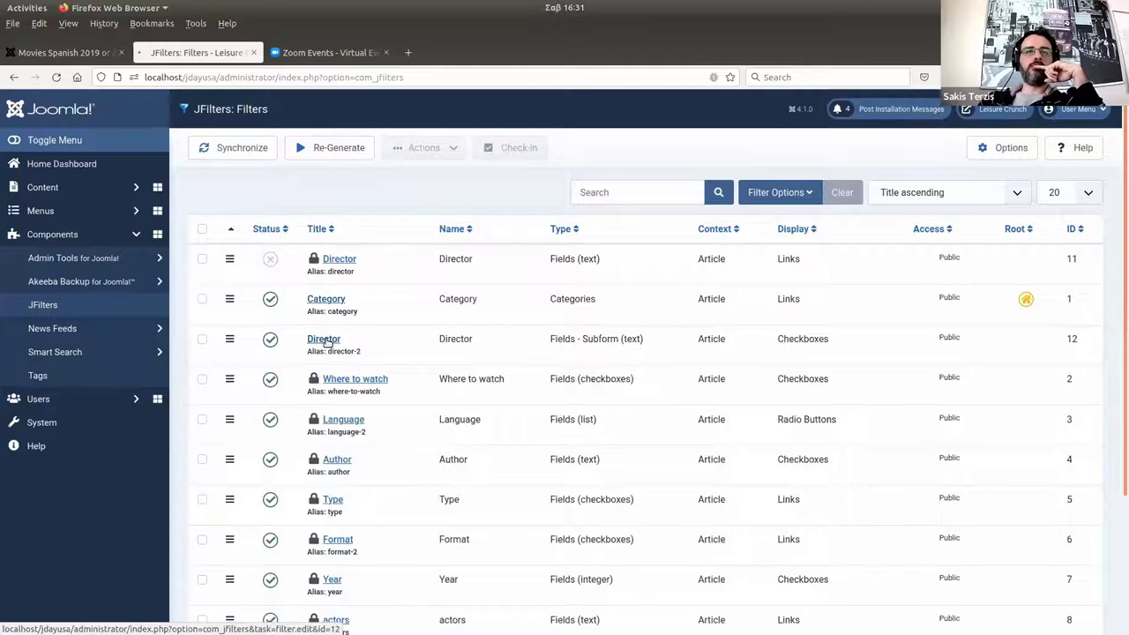
left_click(324, 340)
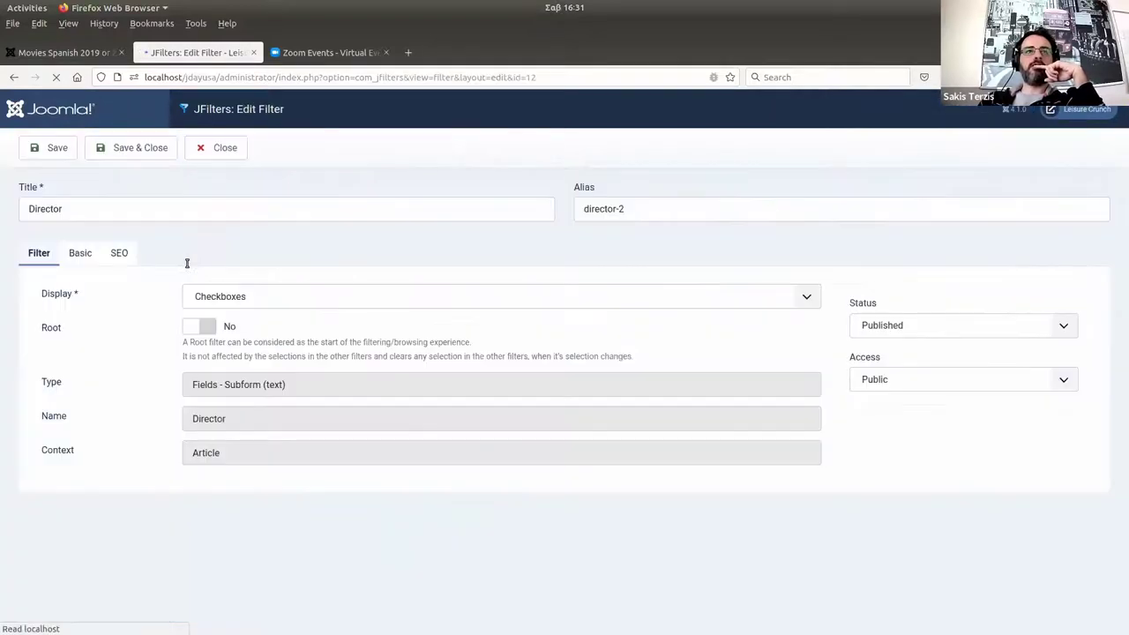
left_click(118, 254)
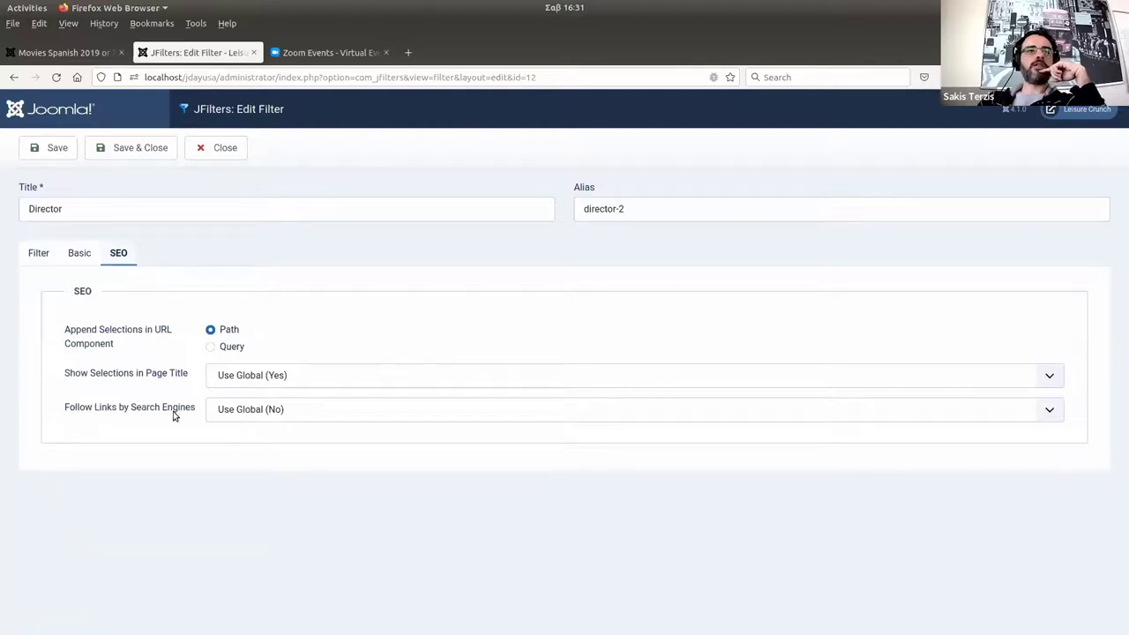
left_click(269, 416)
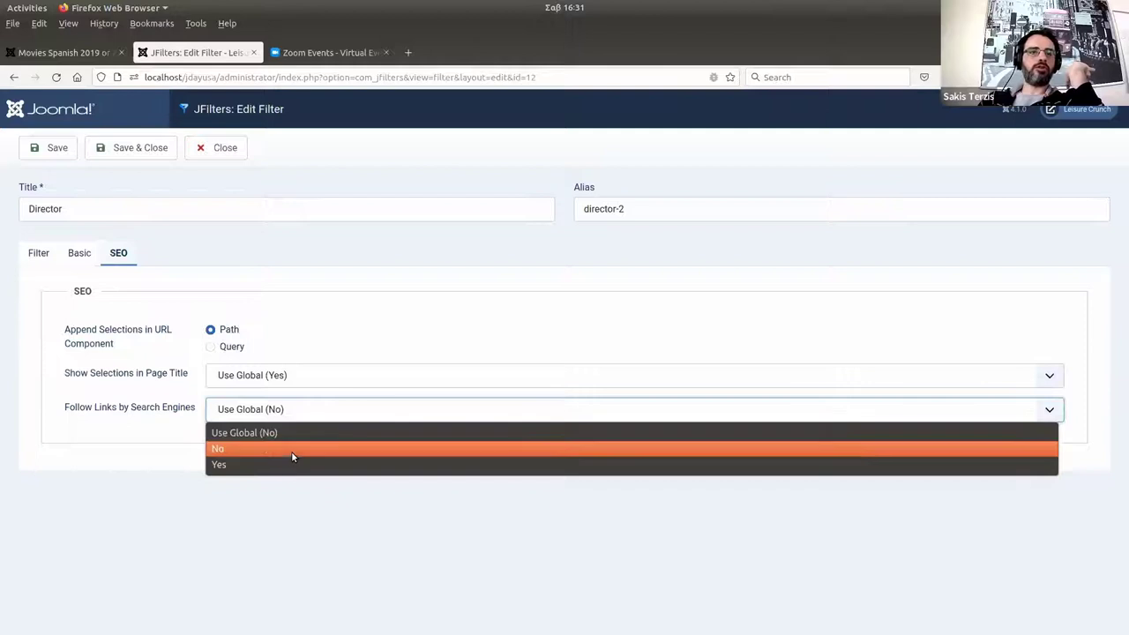
left_click(416, 275)
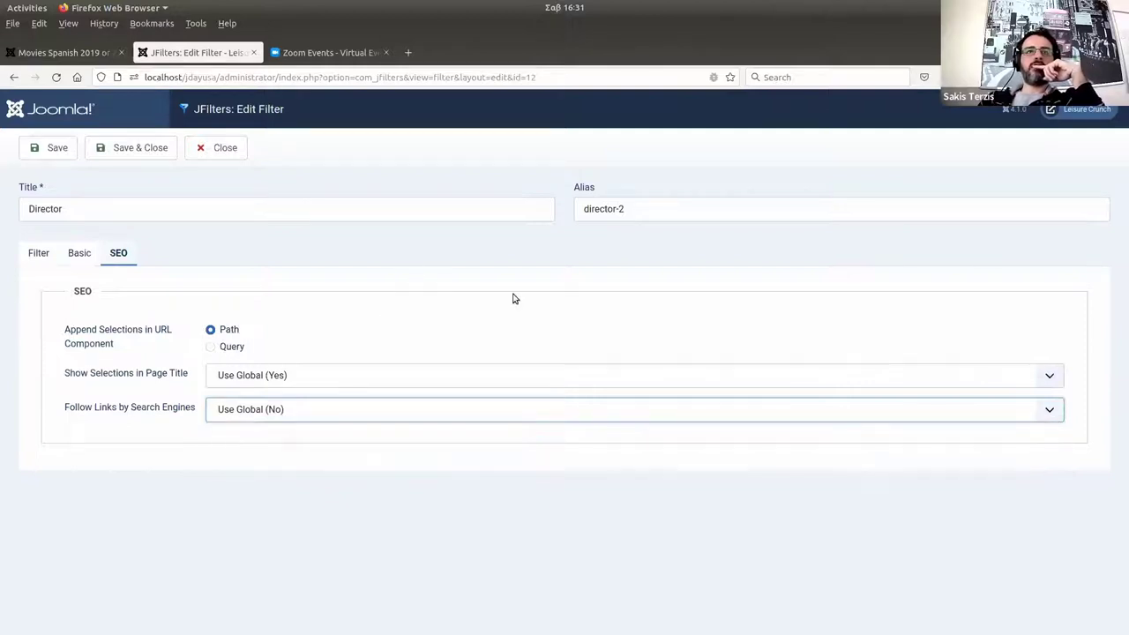
left_click_drag(1119, 323, 205, 290)
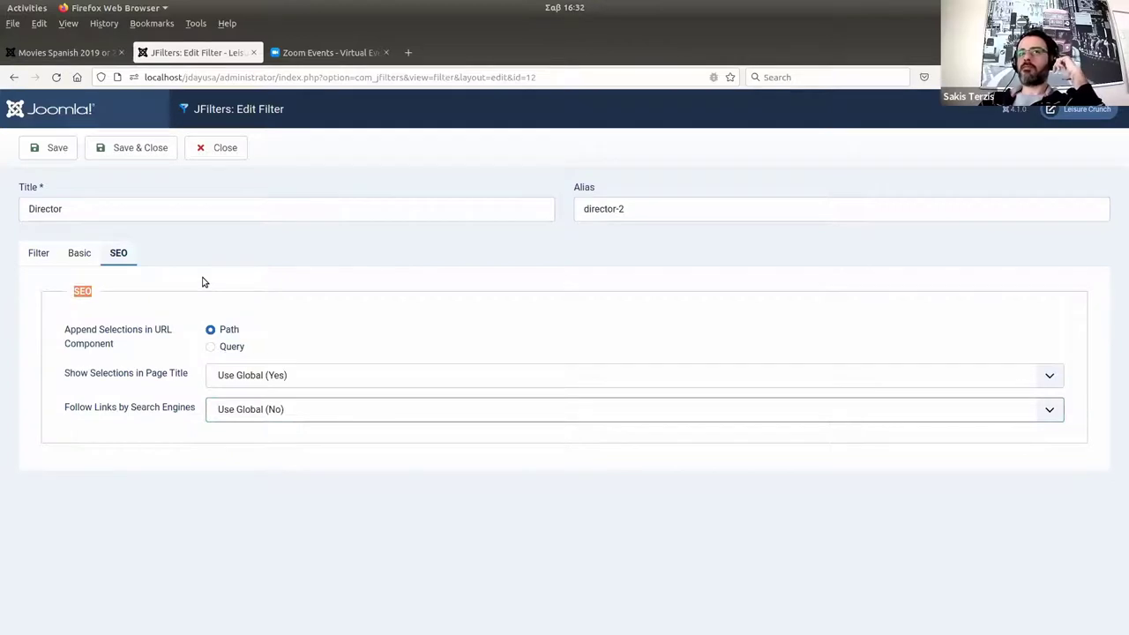